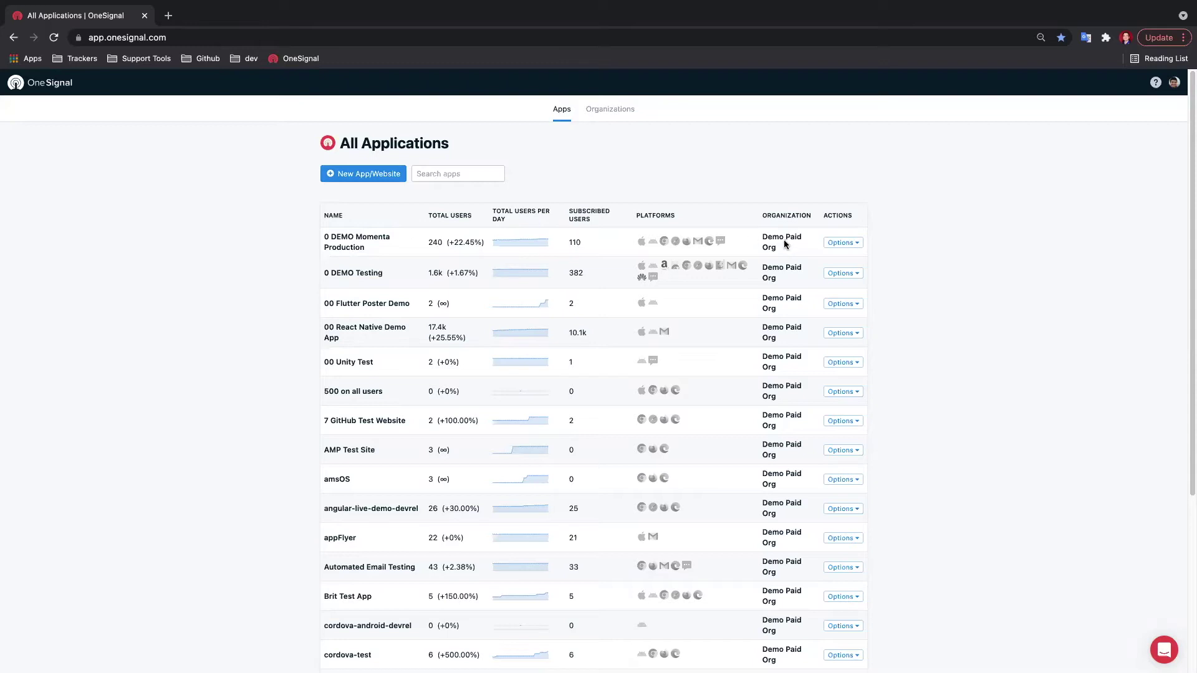
Show the list of organizations and open Demo Paid Org.
{"action": "left_click", "coordinate": [612, 110]}
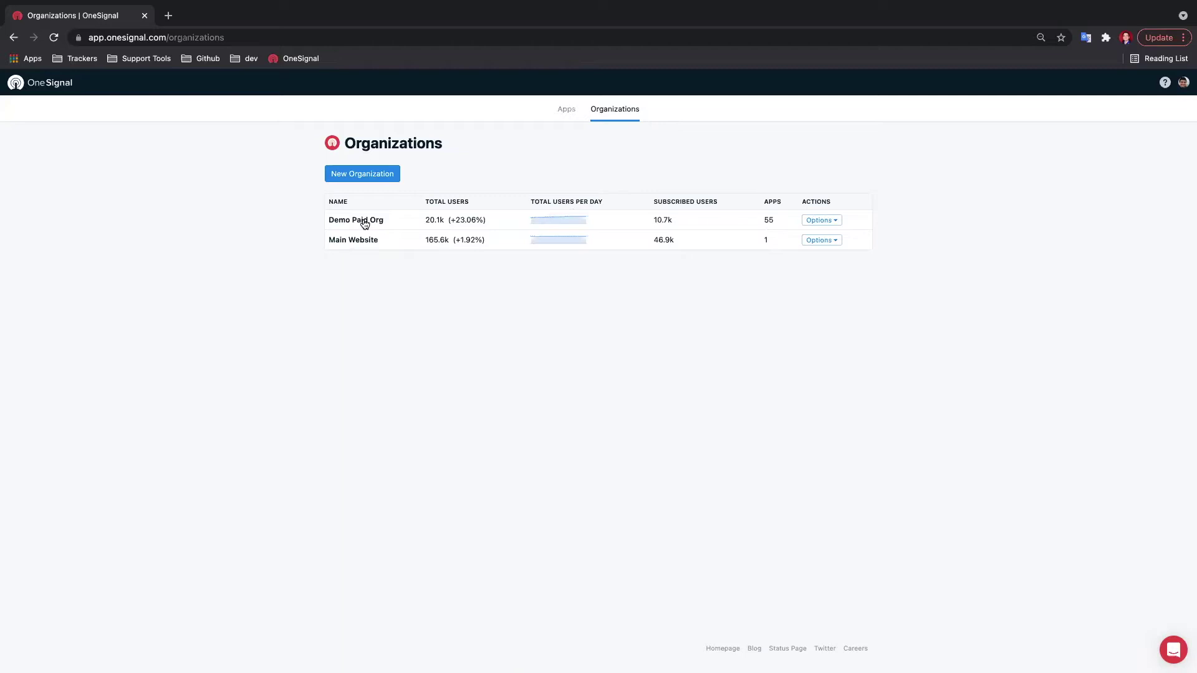
{"action": "left_click", "coordinate": [834, 222]}
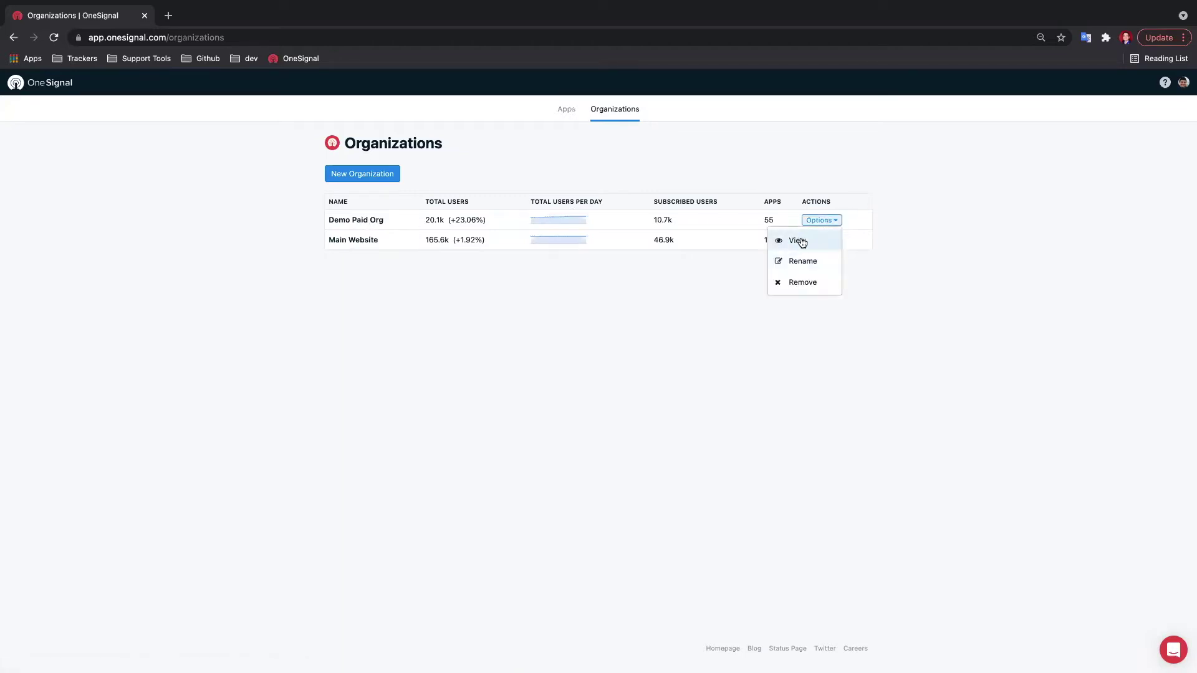
{"action": "left_click", "coordinate": [380, 219]}
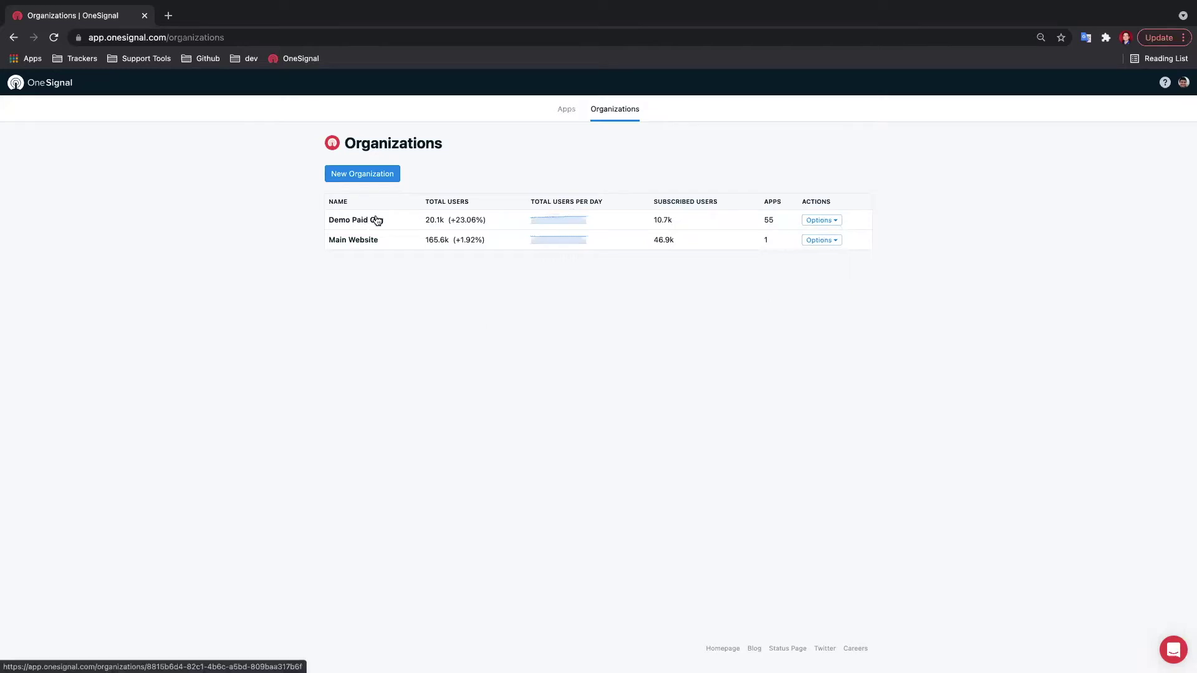
{"action": "left_click", "coordinate": [377, 219]}
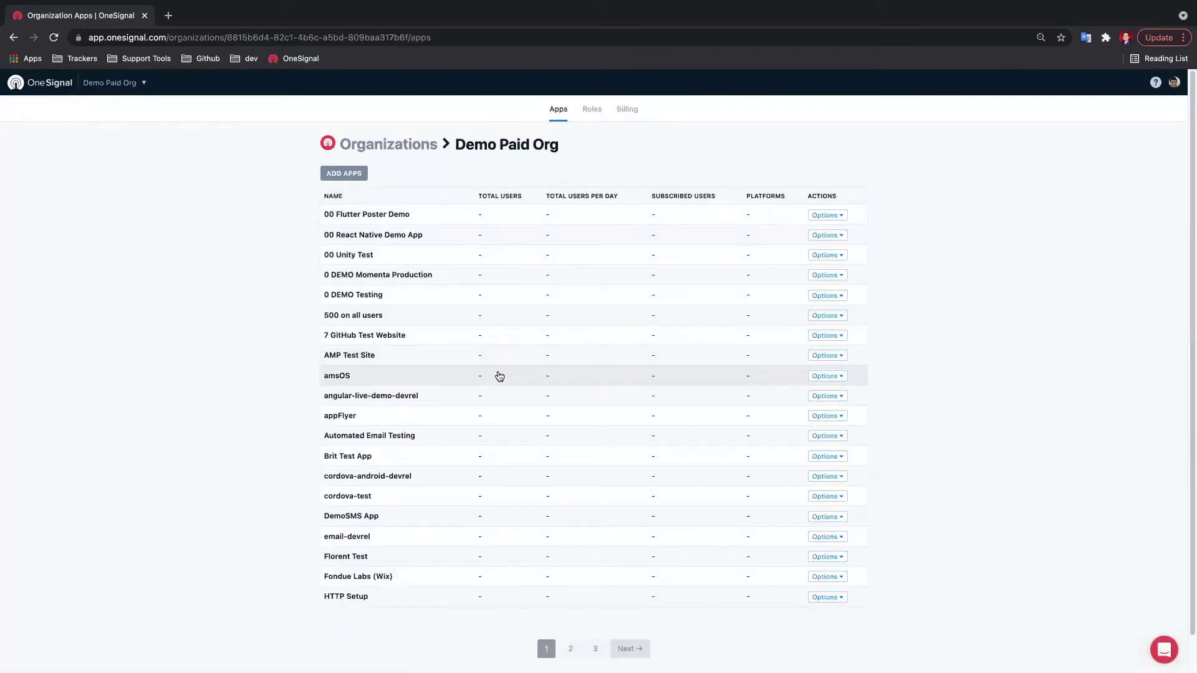
View the organization's roles and review the requirement for 2-Step Authentication for all users.
{"action": "left_click", "coordinate": [588, 112]}
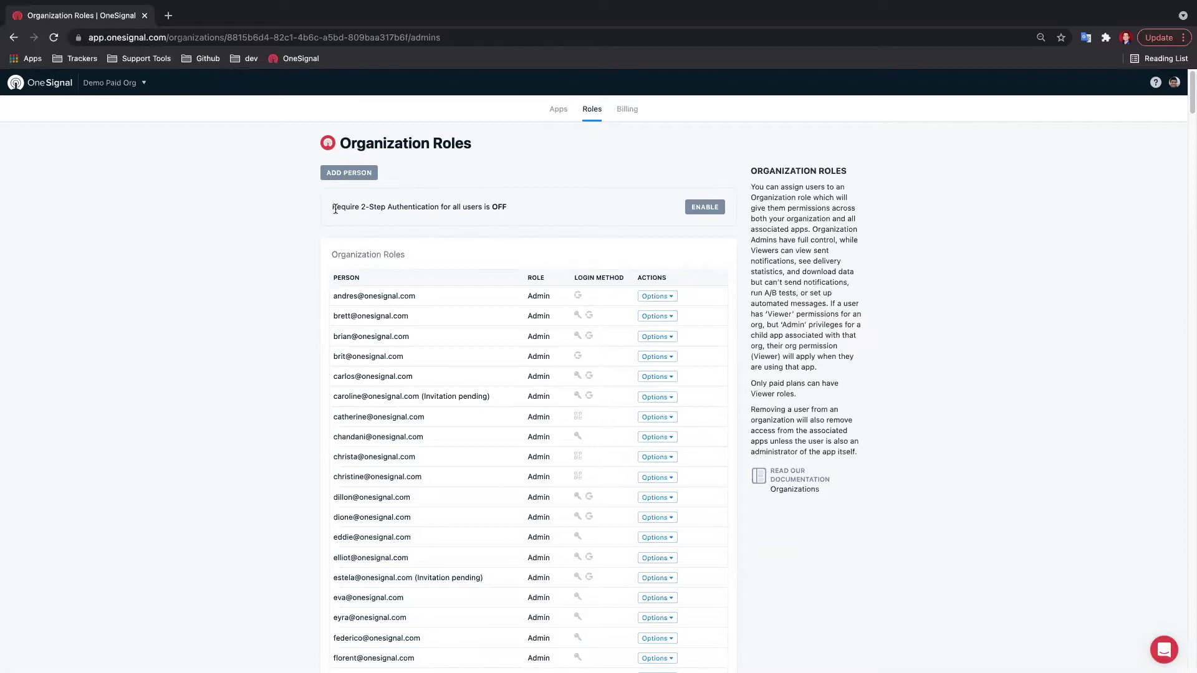
{"action": "left_click_drag", "start_coordinate": [333, 207], "coordinate": [501, 206]}
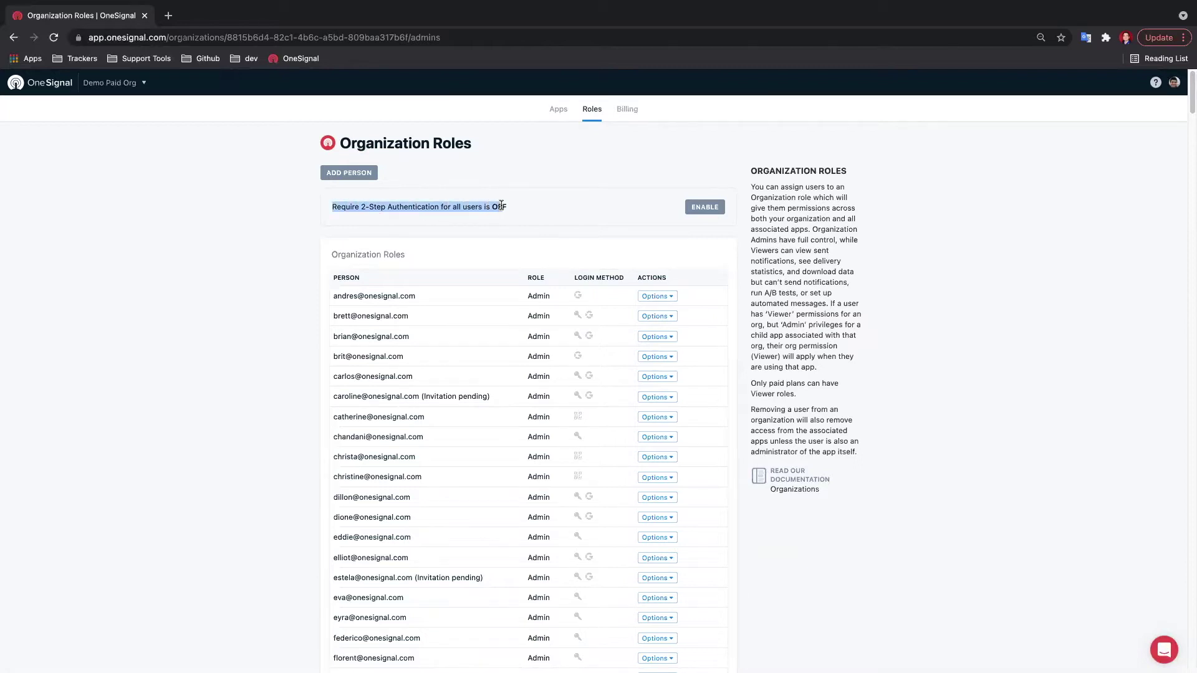
{"action": "left_click", "coordinate": [567, 208]}
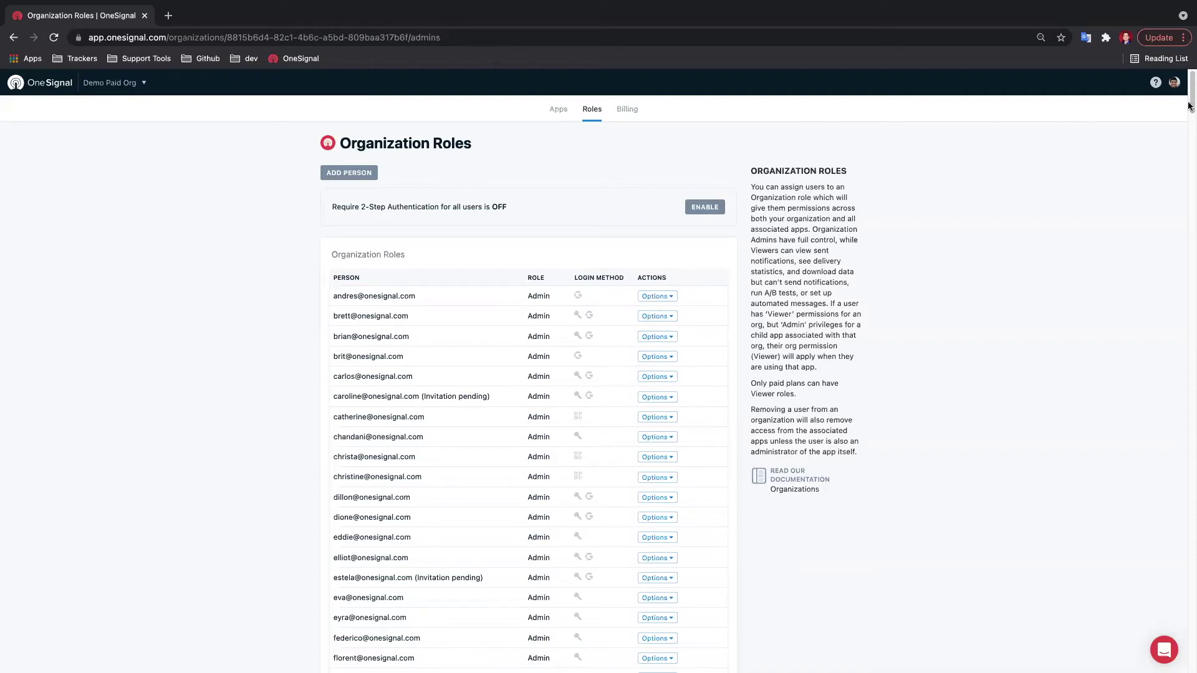
Check the account options and the role actions available for the first person listed under Organization Roles.
{"action": "left_click", "coordinate": [1172, 85]}
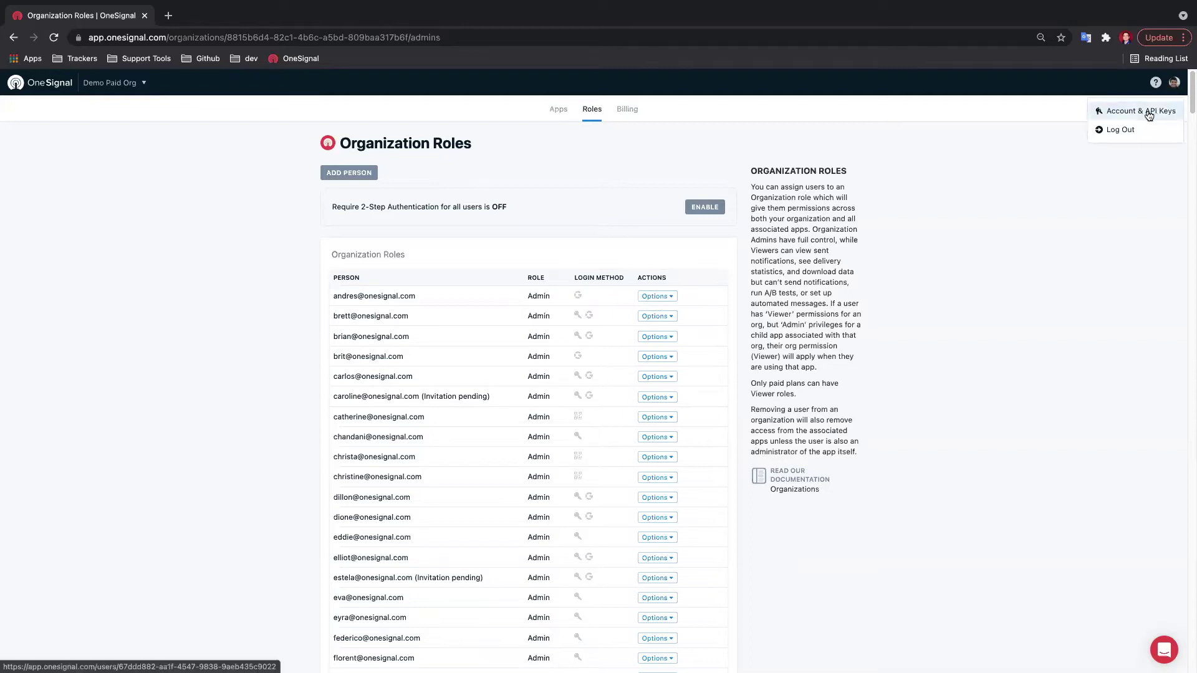
{"action": "left_click", "coordinate": [1030, 192]}
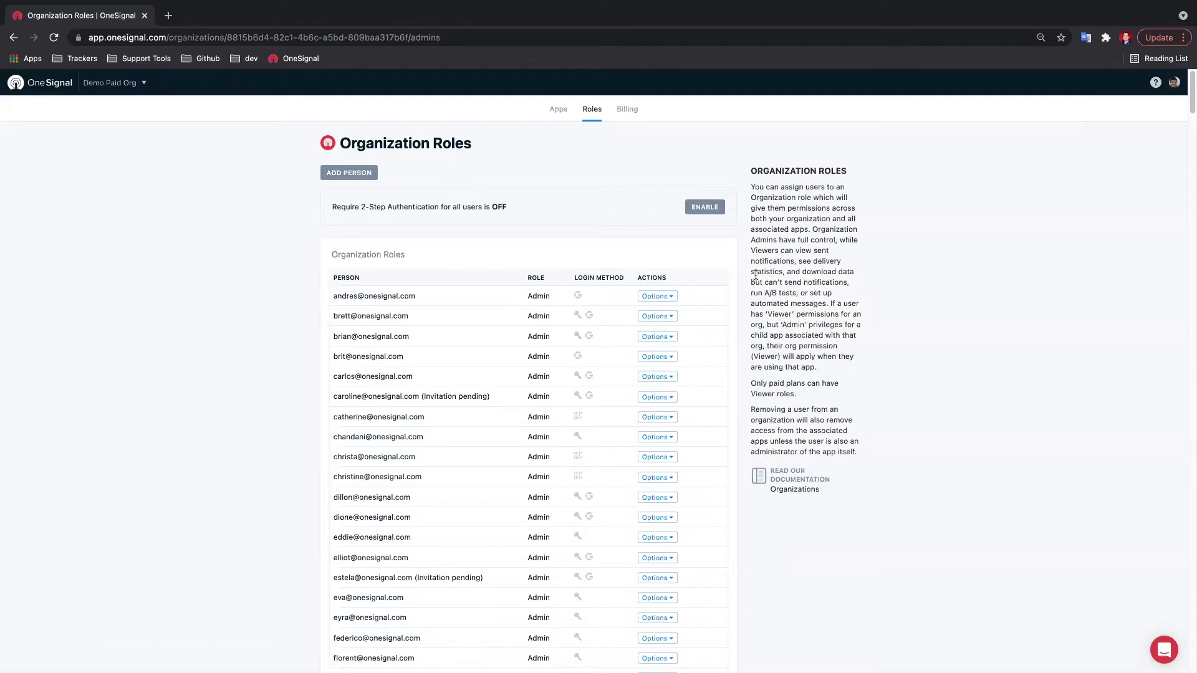
{"action": "left_click", "coordinate": [665, 302]}
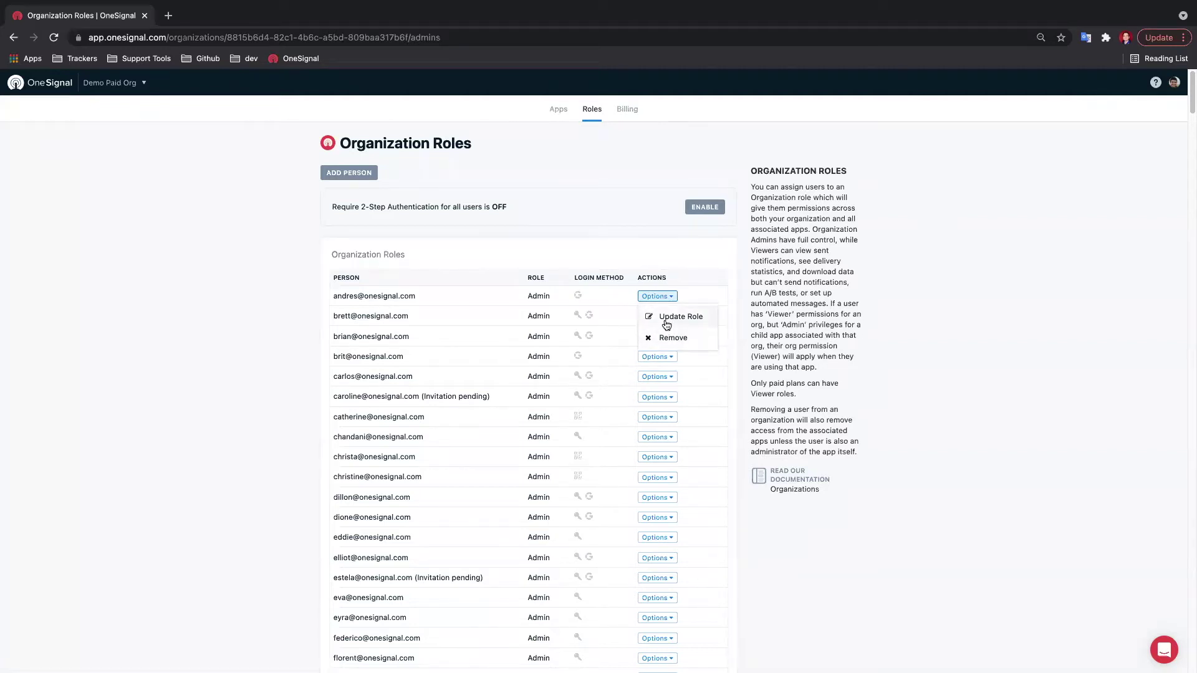
{"action": "left_click", "coordinate": [278, 321]}
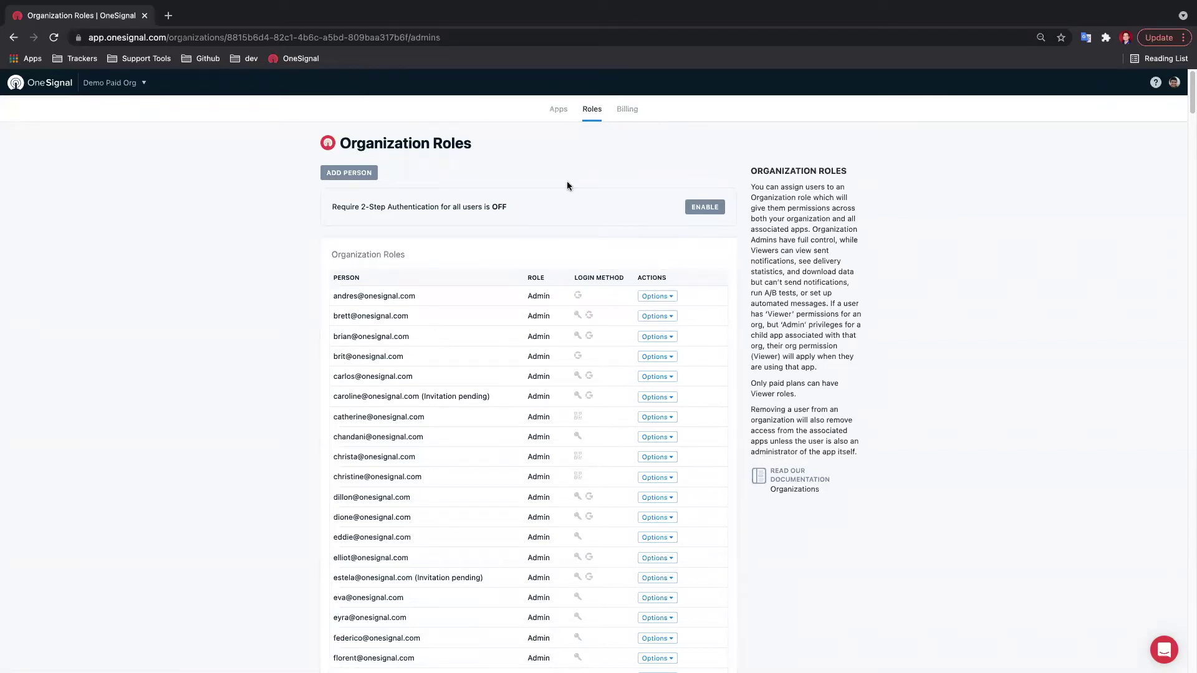
Open the 0 DEMO Momenta Production app from the organization's apps and review its Global Outcomes and Subscriber Trends.
{"action": "left_click", "coordinate": [557, 111]}
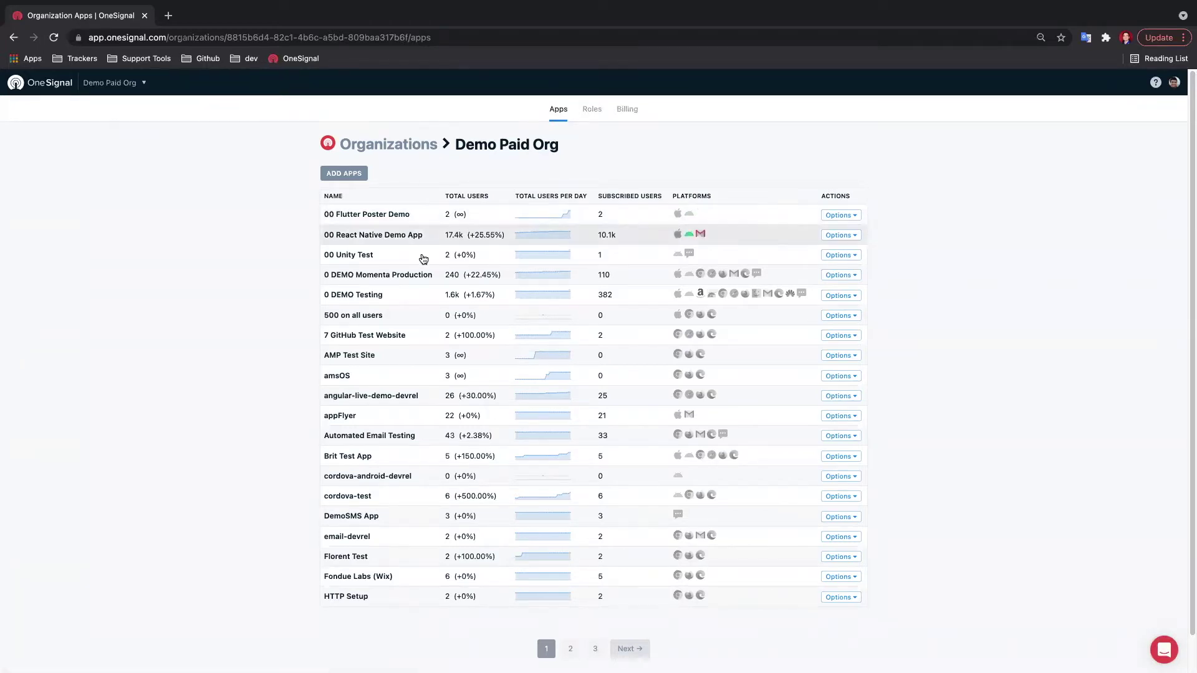
{"action": "left_click", "coordinate": [401, 280]}
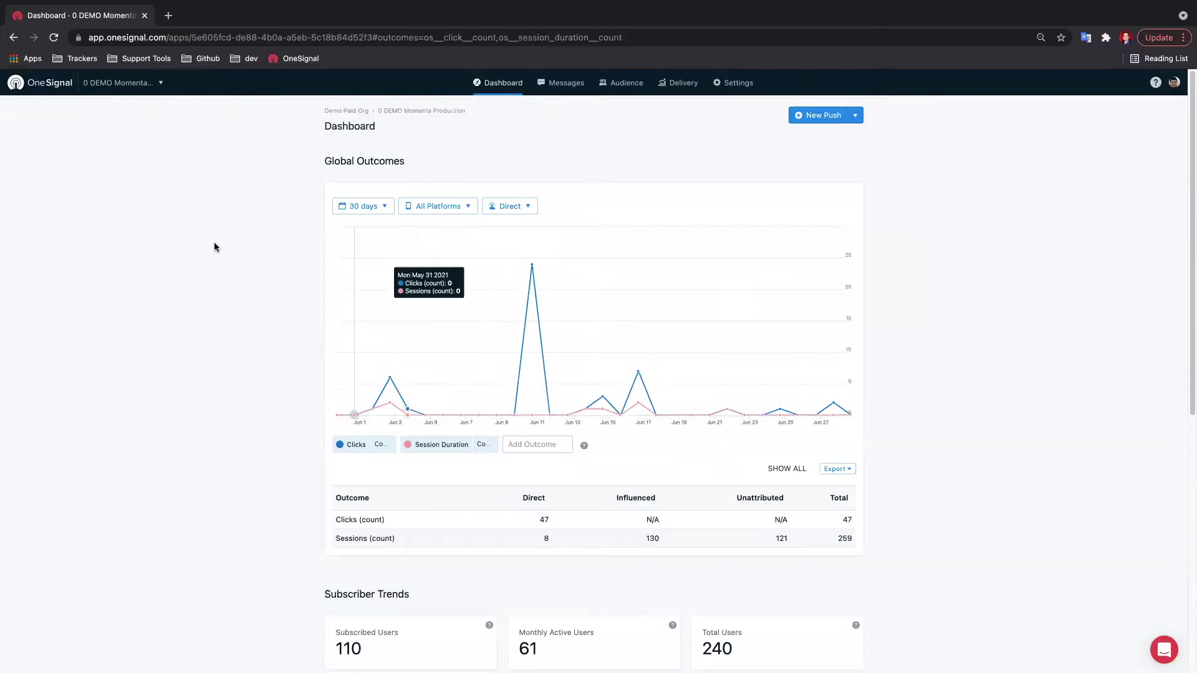
{"action": "scroll", "coordinate": [245, 272], "scroll_direction": "down", "scroll_amount": 1}
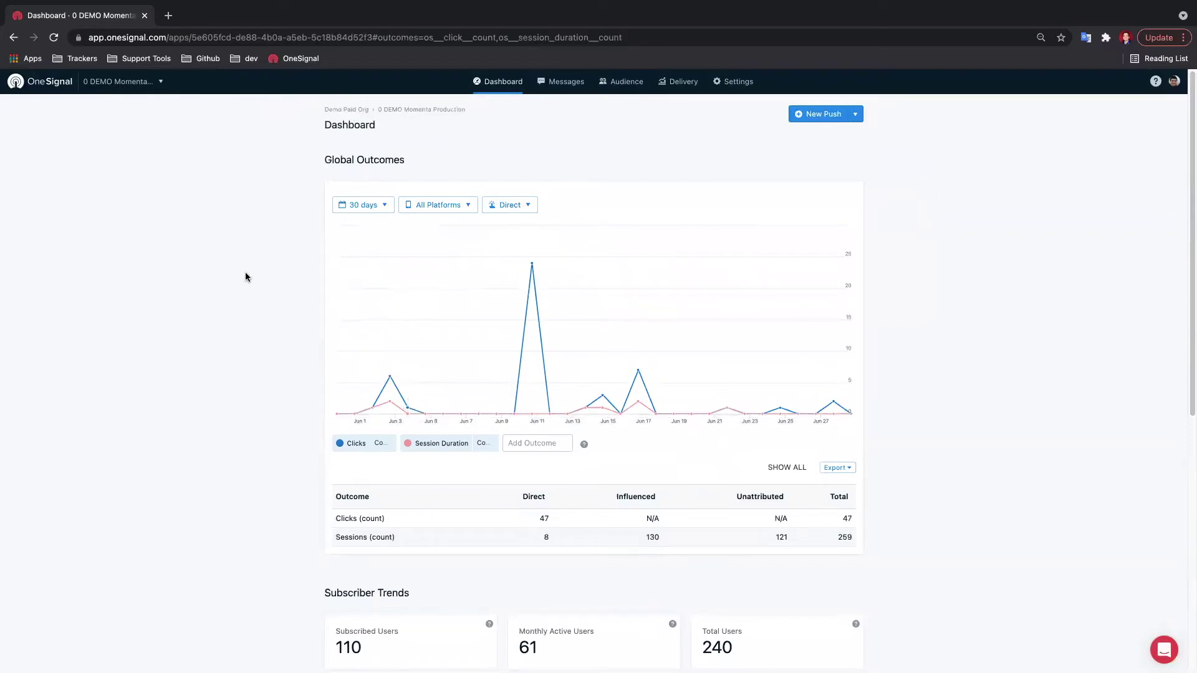
{"action": "scroll", "coordinate": [274, 264], "scroll_direction": "down", "scroll_amount": 2}
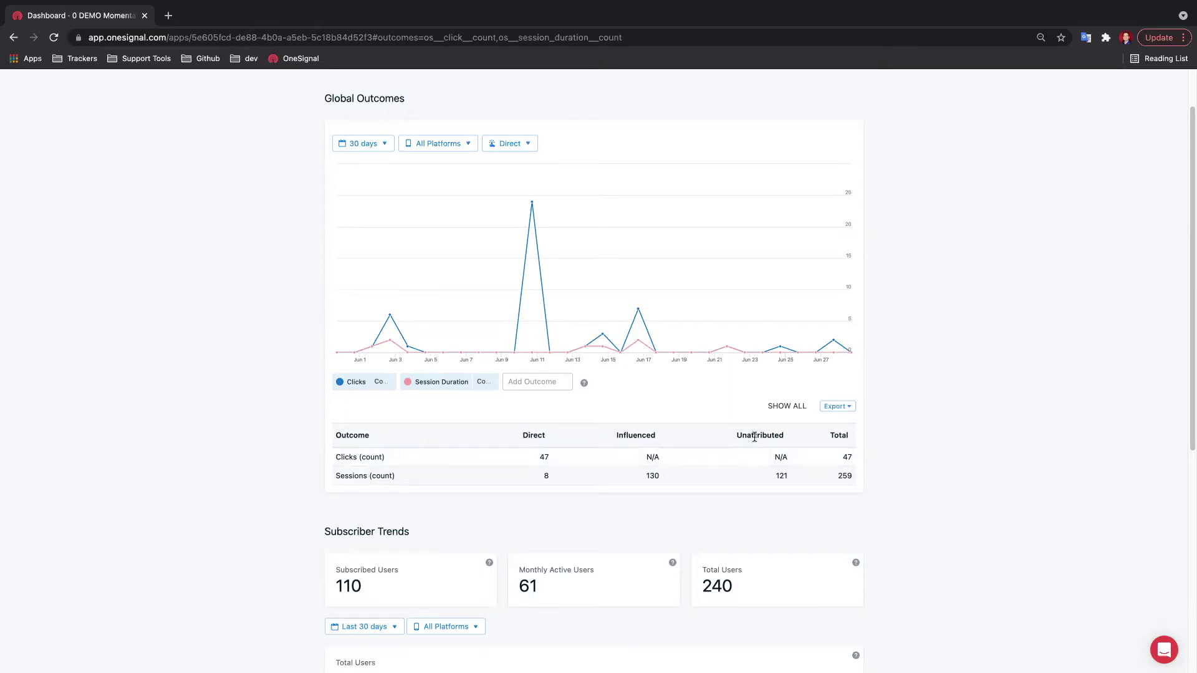
{"action": "scroll", "coordinate": [608, 511], "scroll_direction": "down", "scroll_amount": 5}
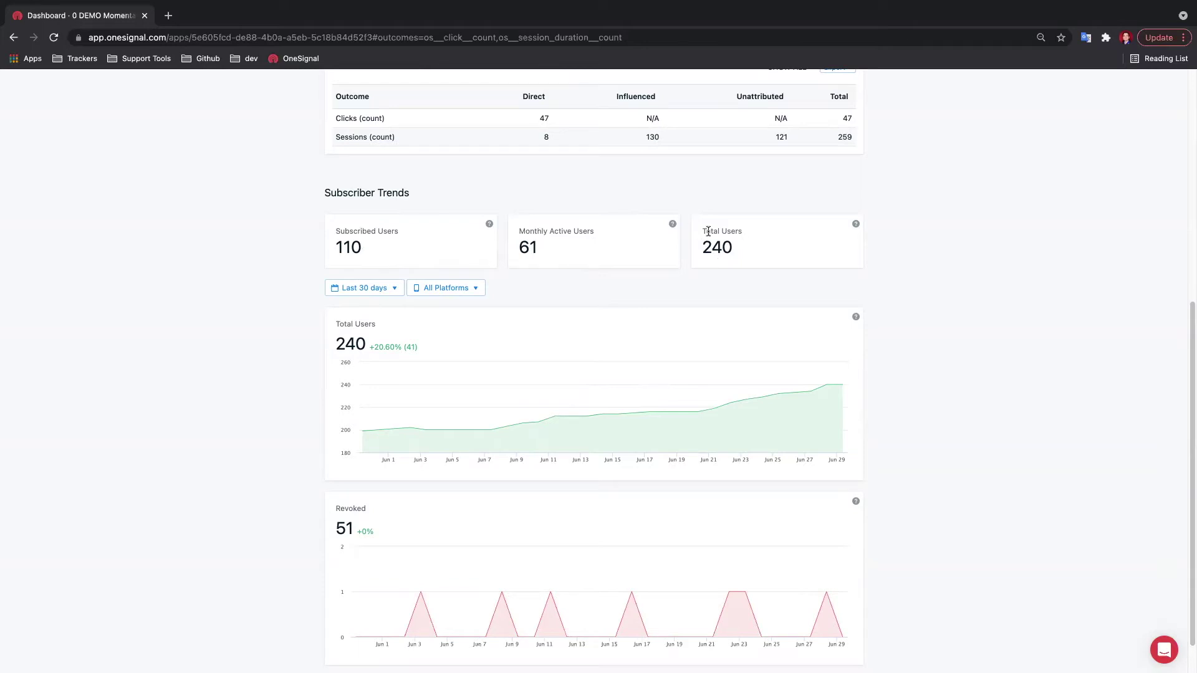
{"action": "scroll", "coordinate": [664, 353], "scroll_direction": "down", "scroll_amount": 1}
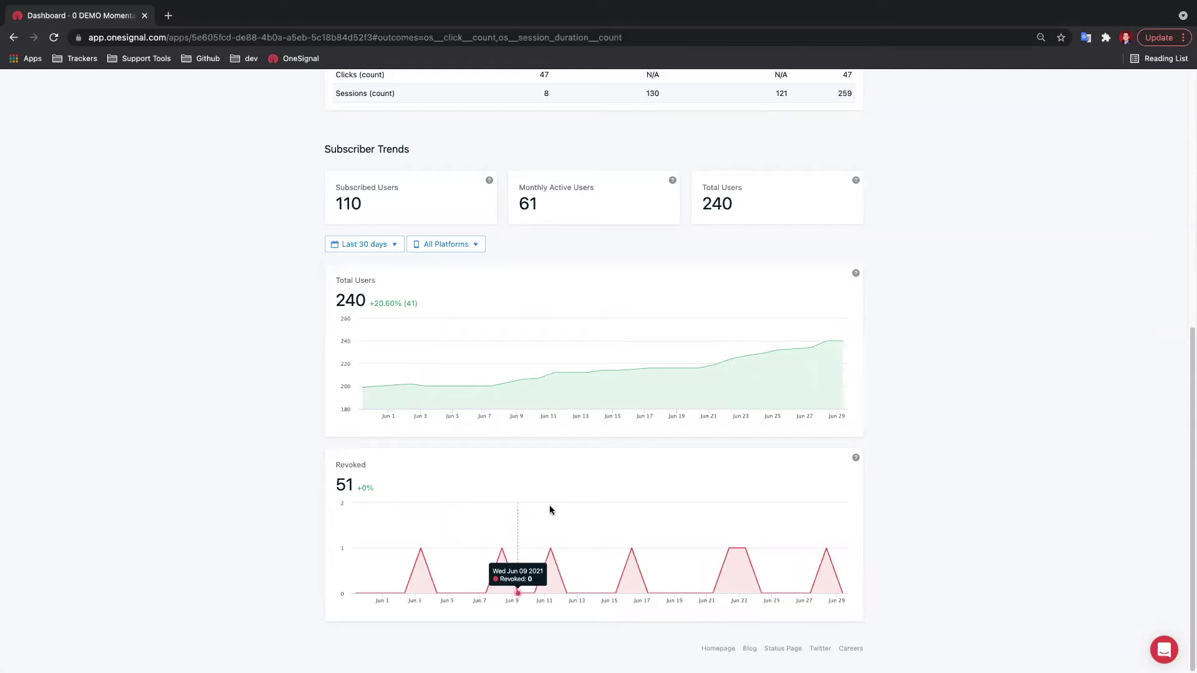
{"action": "scroll", "coordinate": [586, 399], "scroll_direction": "up", "scroll_amount": 7}
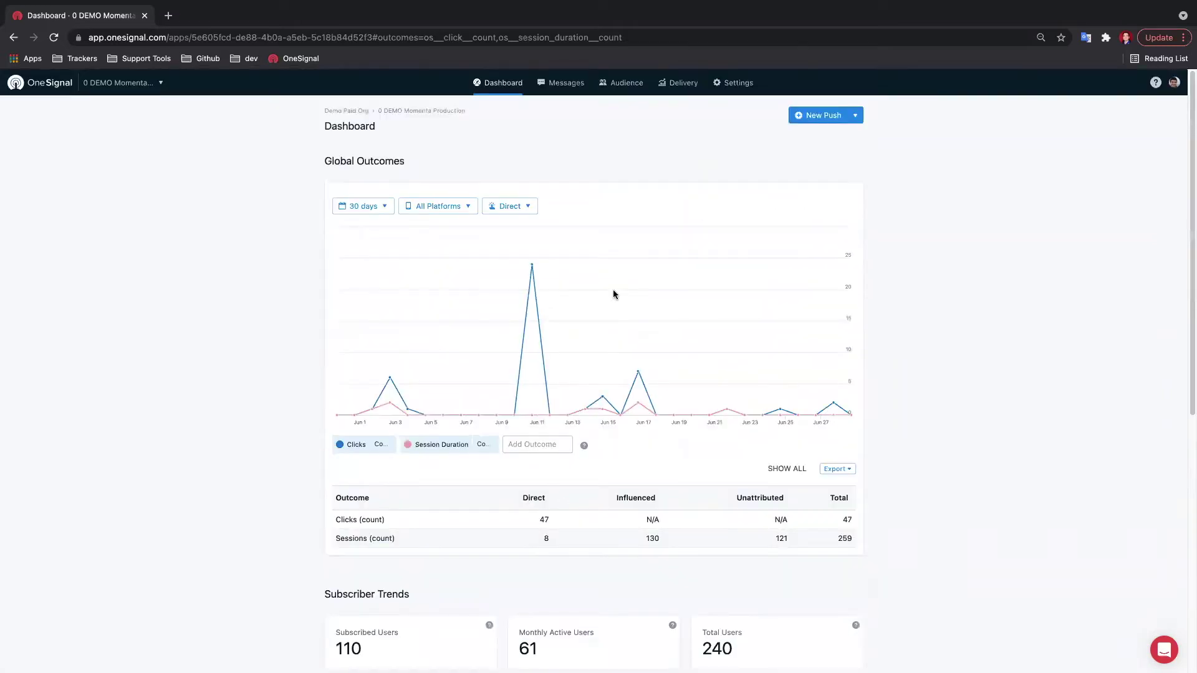
Show all users in the app's audience and examine their record columns from channel through to External User ID.
{"action": "left_click", "coordinate": [625, 83]}
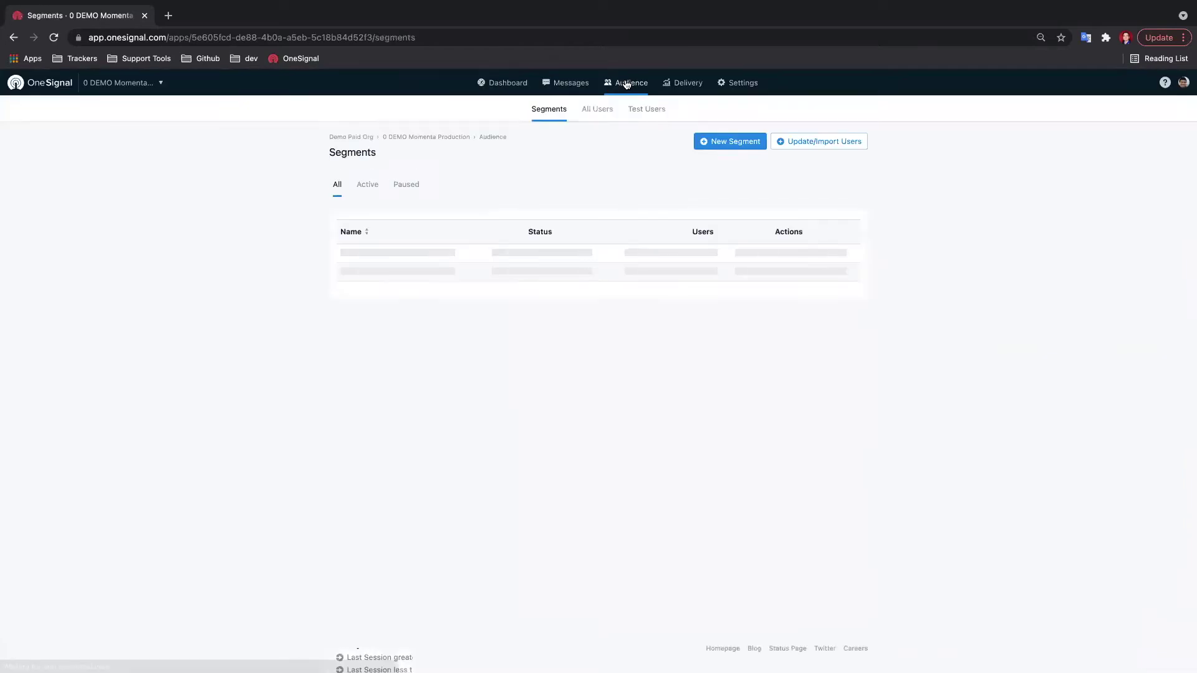
{"action": "left_click", "coordinate": [587, 114]}
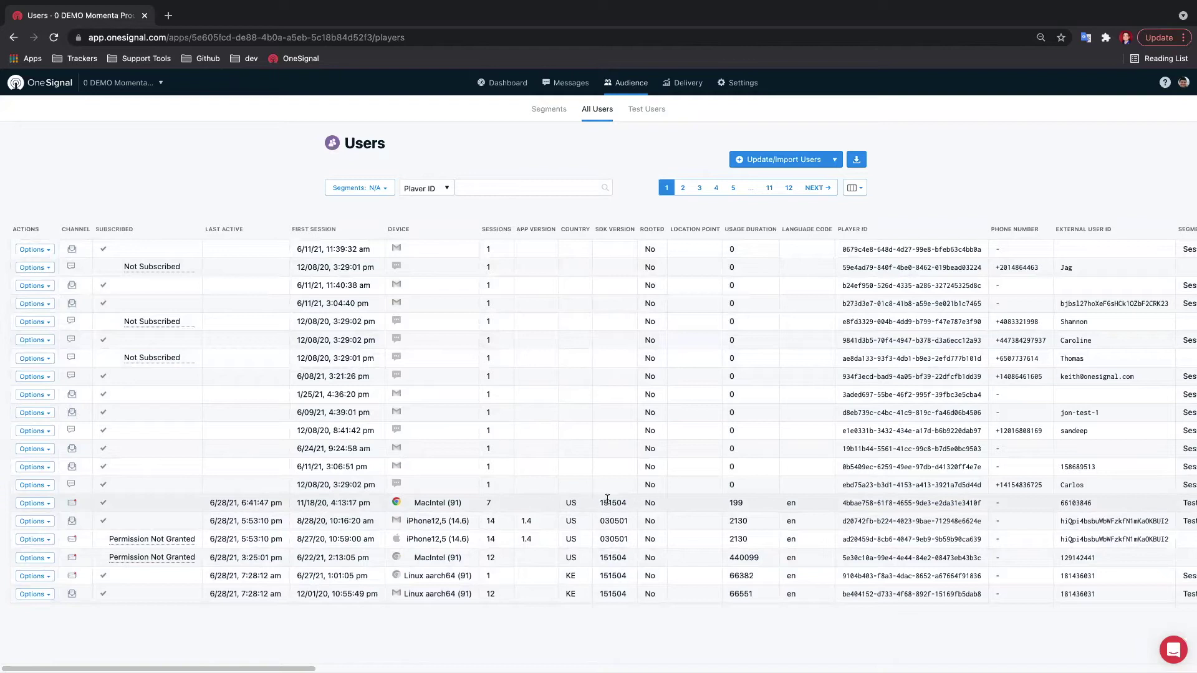
{"action": "scroll", "coordinate": [648, 558], "scroll_direction": "right", "scroll_amount": 2}
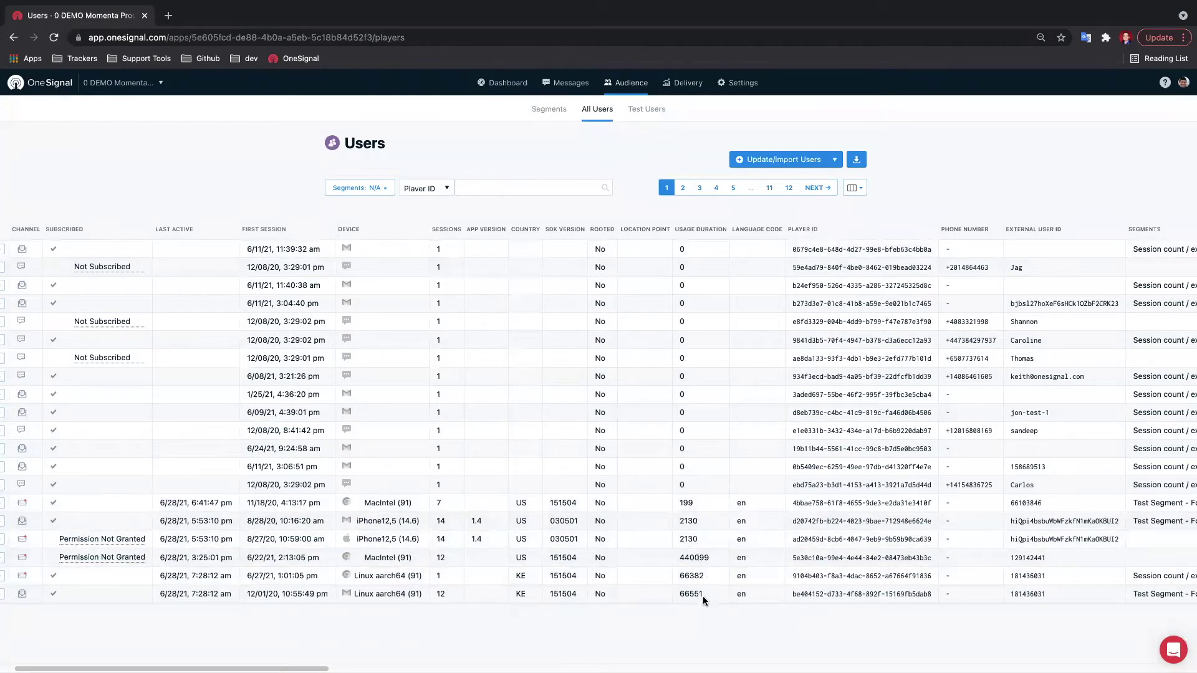
{"action": "scroll", "coordinate": [700, 576], "scroll_direction": "right", "scroll_amount": 3}
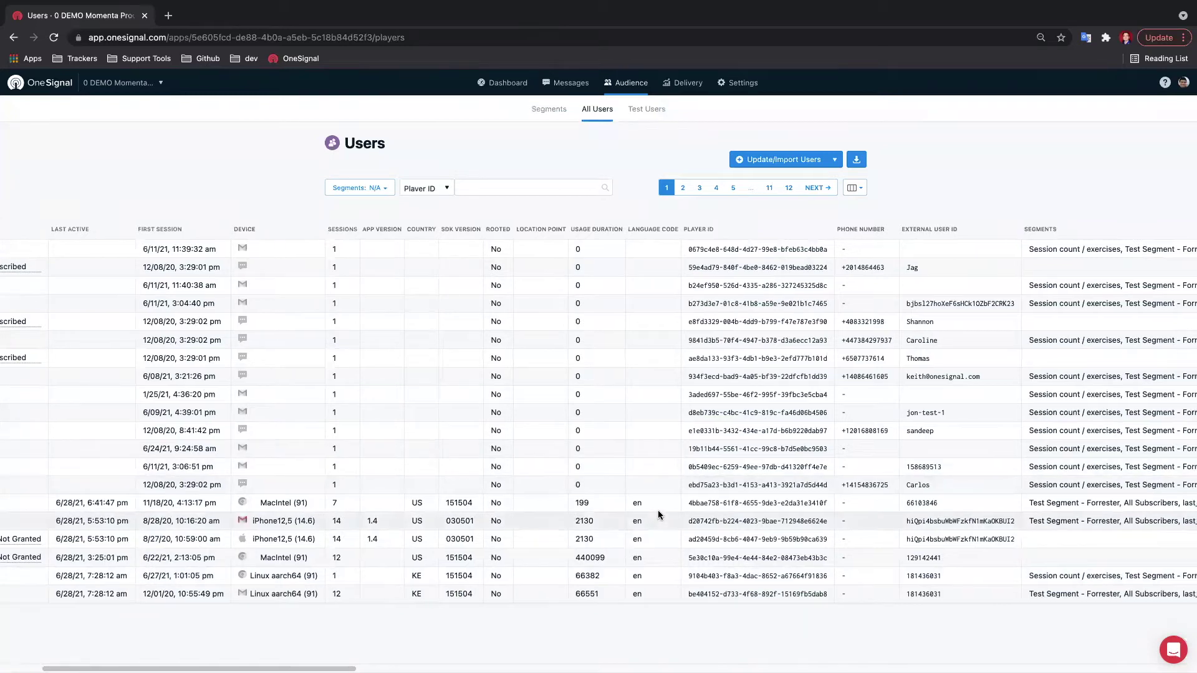
{"action": "scroll", "coordinate": [657, 509], "scroll_direction": "right", "scroll_amount": 2}
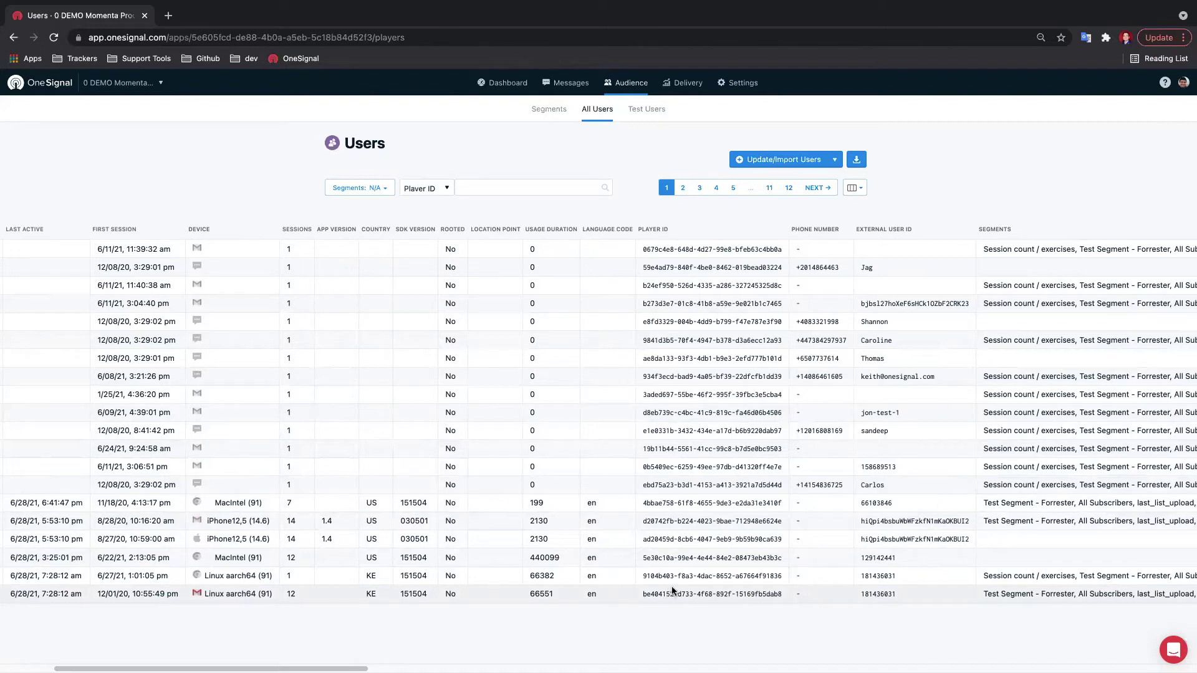
{"action": "scroll", "coordinate": [705, 564], "scroll_direction": "right", "scroll_amount": 3}
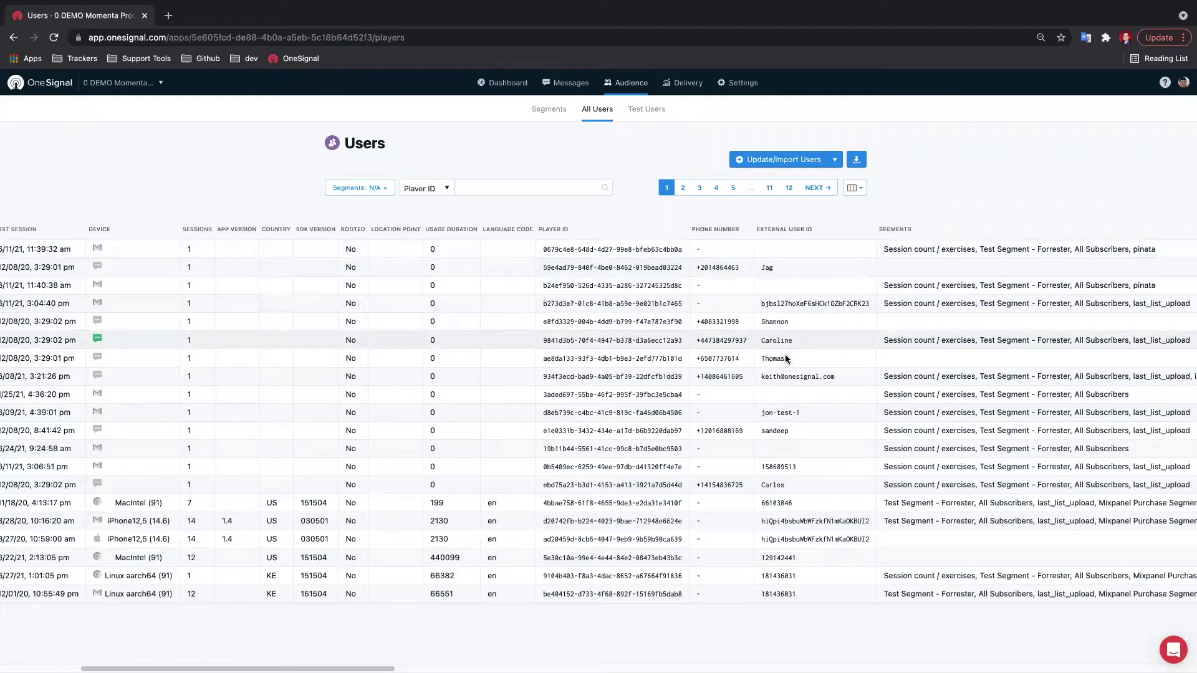
{"action": "scroll", "coordinate": [784, 362], "scroll_direction": "right", "scroll_amount": 2}
{"action": "scroll", "coordinate": [774, 371], "scroll_direction": "right", "scroll_amount": 1}
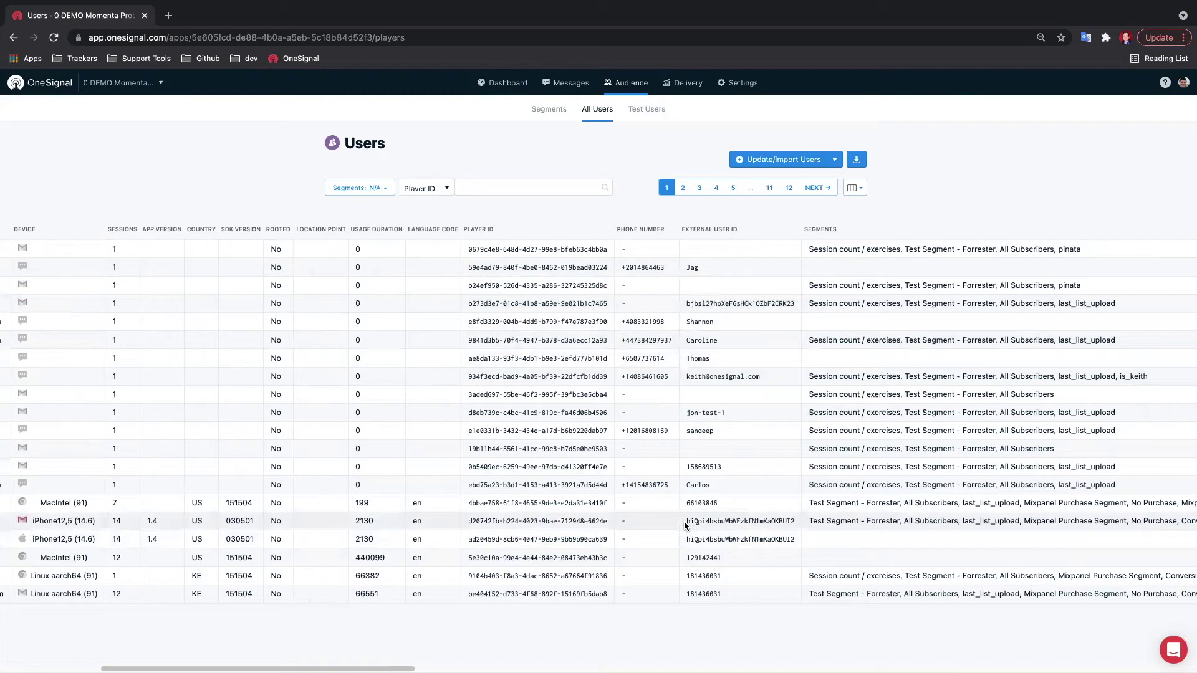
Compare the Player IDs and External User IDs of the two iPhone12,5 records.
{"action": "left_click_drag", "start_coordinate": [686, 521], "coordinate": [786, 522]}
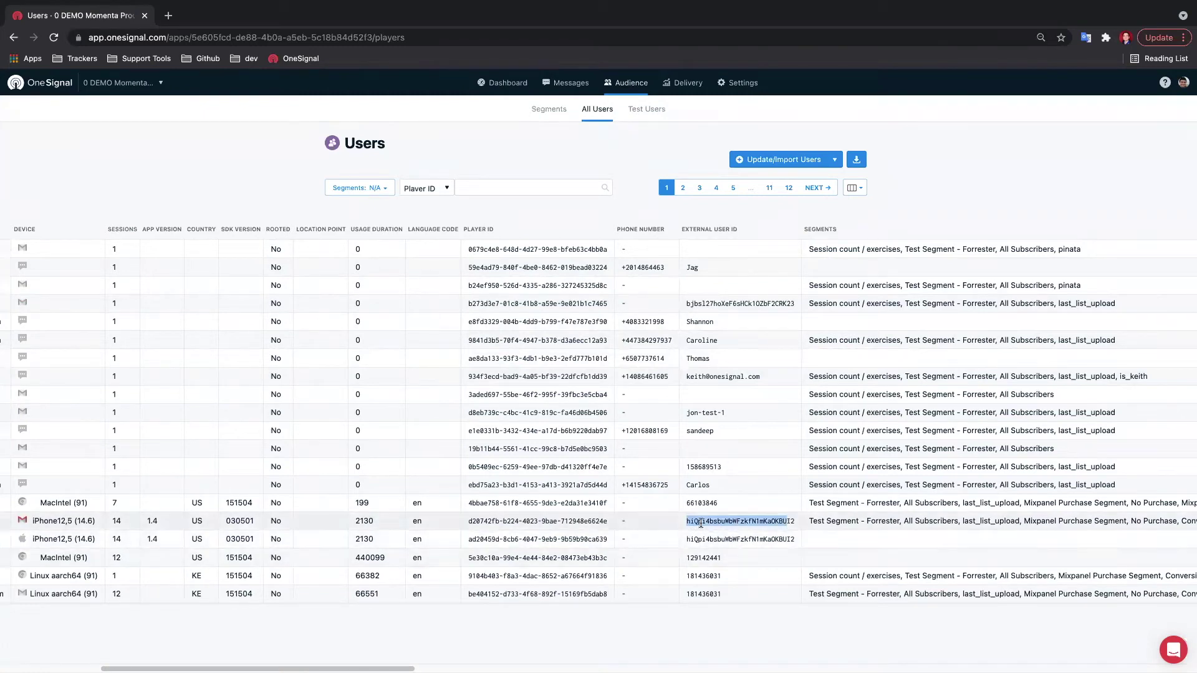
{"action": "left_click_drag", "start_coordinate": [473, 521], "coordinate": [607, 522]}
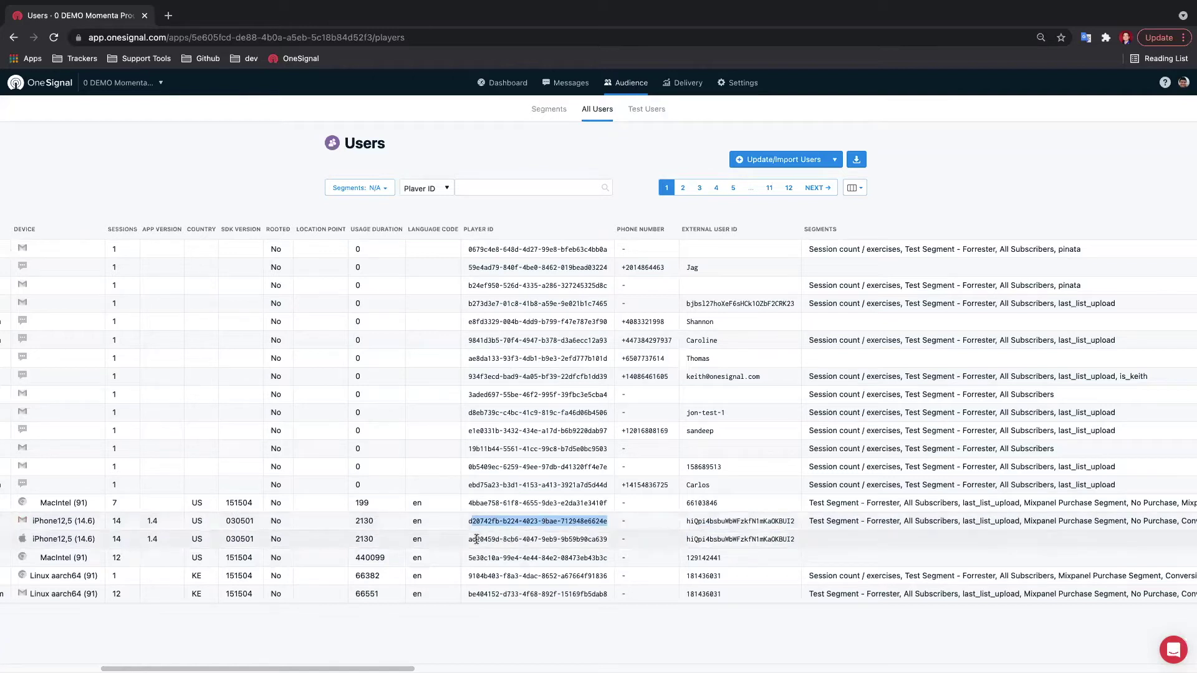
{"action": "left_click_drag", "start_coordinate": [477, 539], "coordinate": [506, 540]}
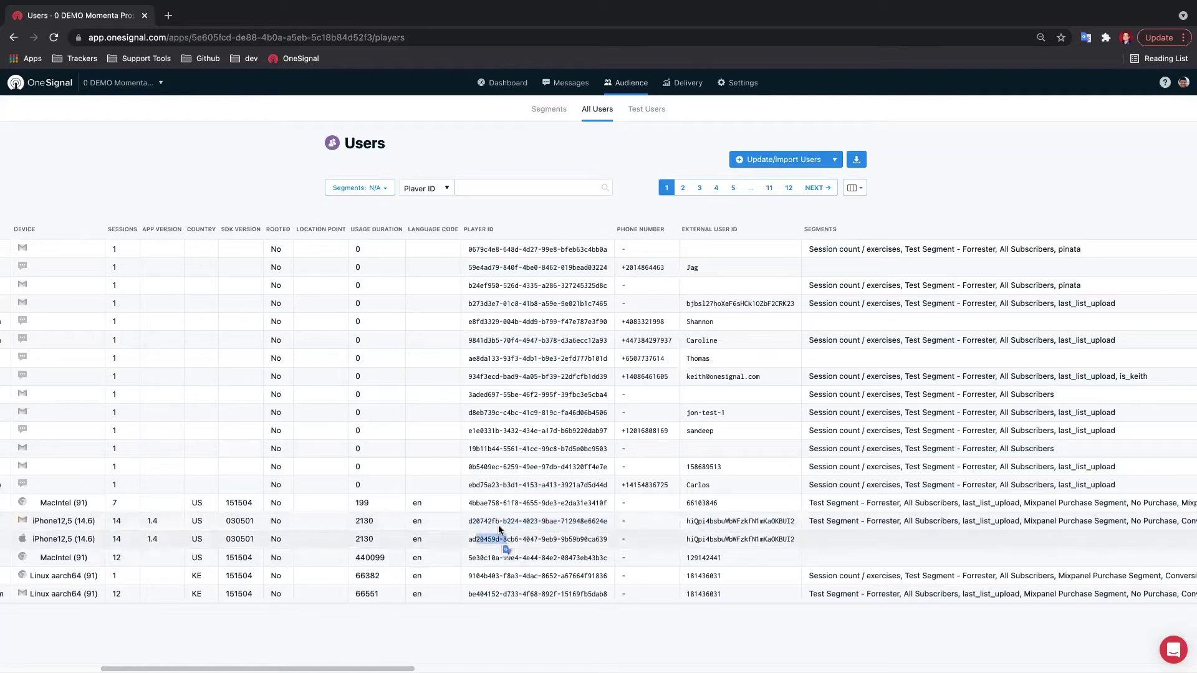
{"action": "double_click", "coordinate": [705, 521]}
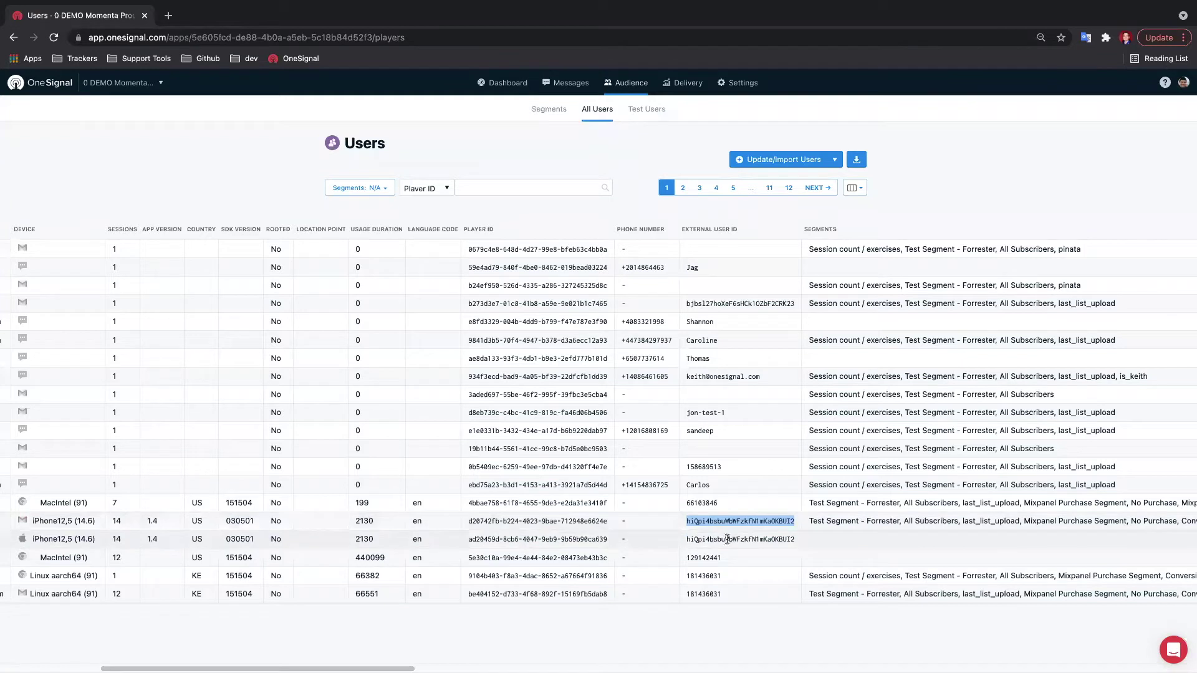
Examine the users' segments and tags, including the fname tag and its value, followed by the email and push token columns.
{"action": "scroll", "coordinate": [750, 538], "scroll_direction": "right", "scroll_amount": 5}
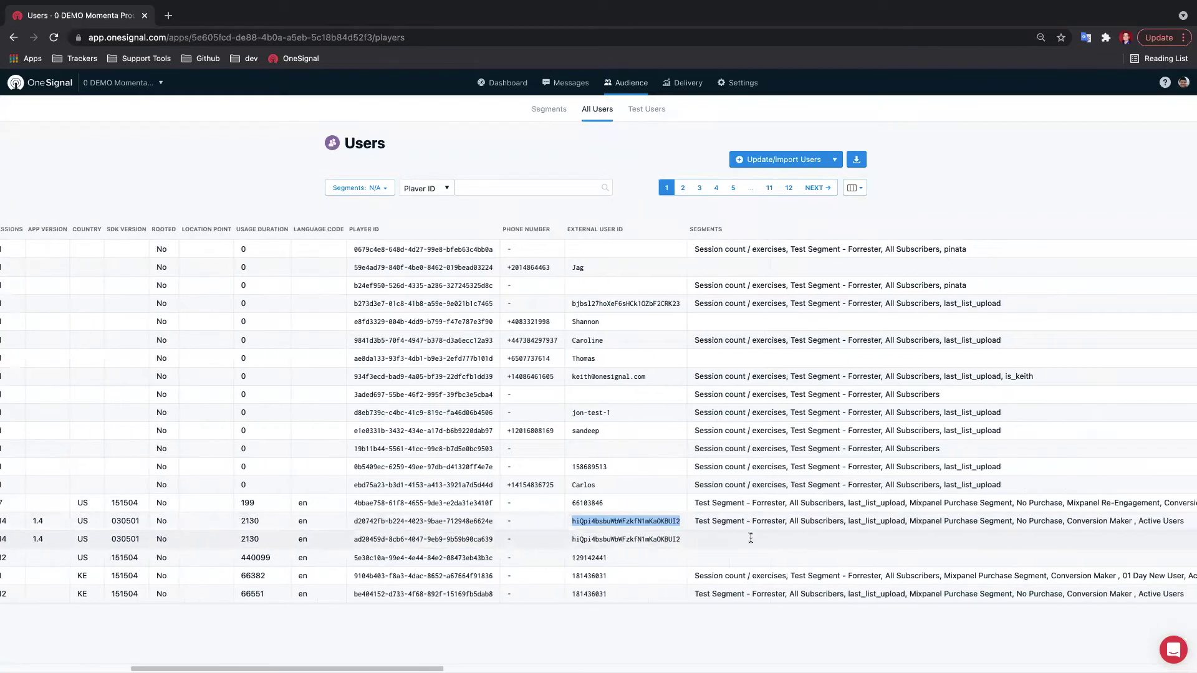
{"action": "scroll", "coordinate": [772, 526], "scroll_direction": "right", "scroll_amount": 15}
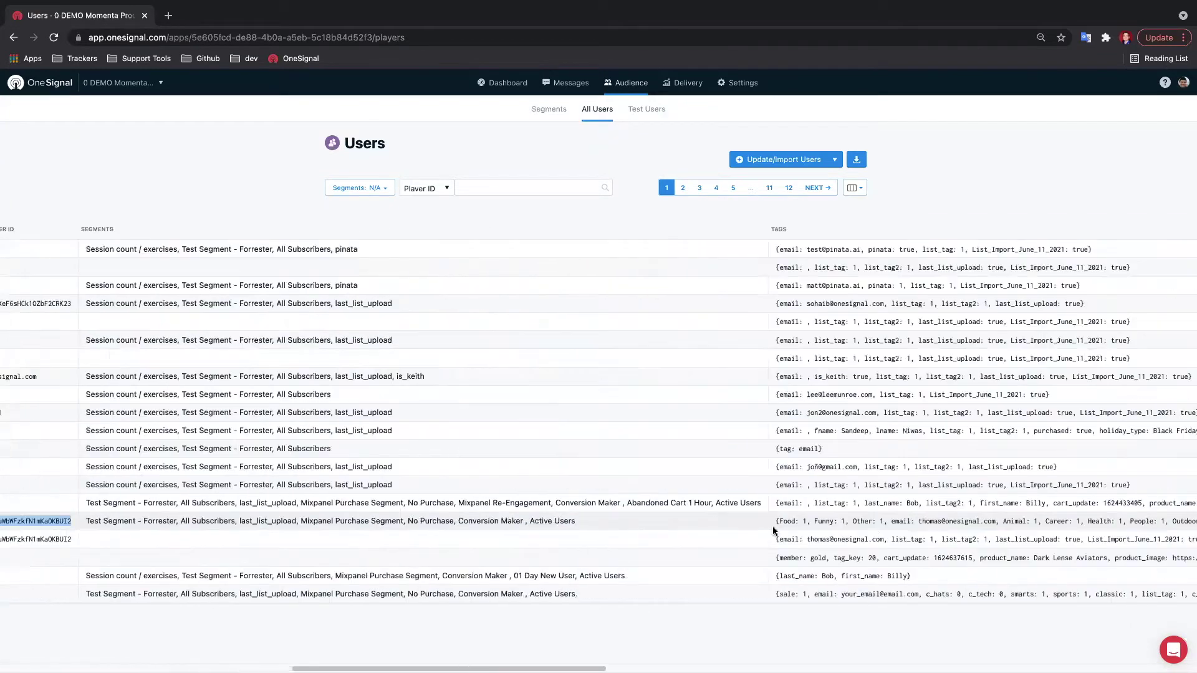
{"action": "scroll", "coordinate": [764, 527], "scroll_direction": "right", "scroll_amount": 3}
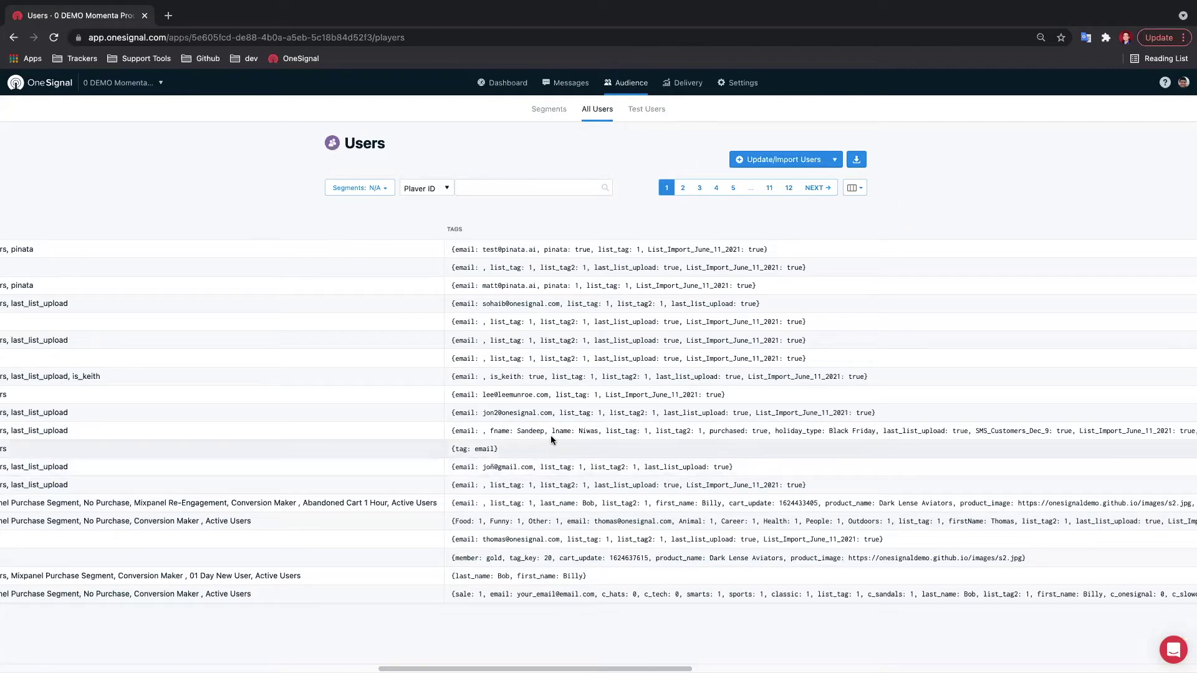
{"action": "double_click", "coordinate": [503, 430]}
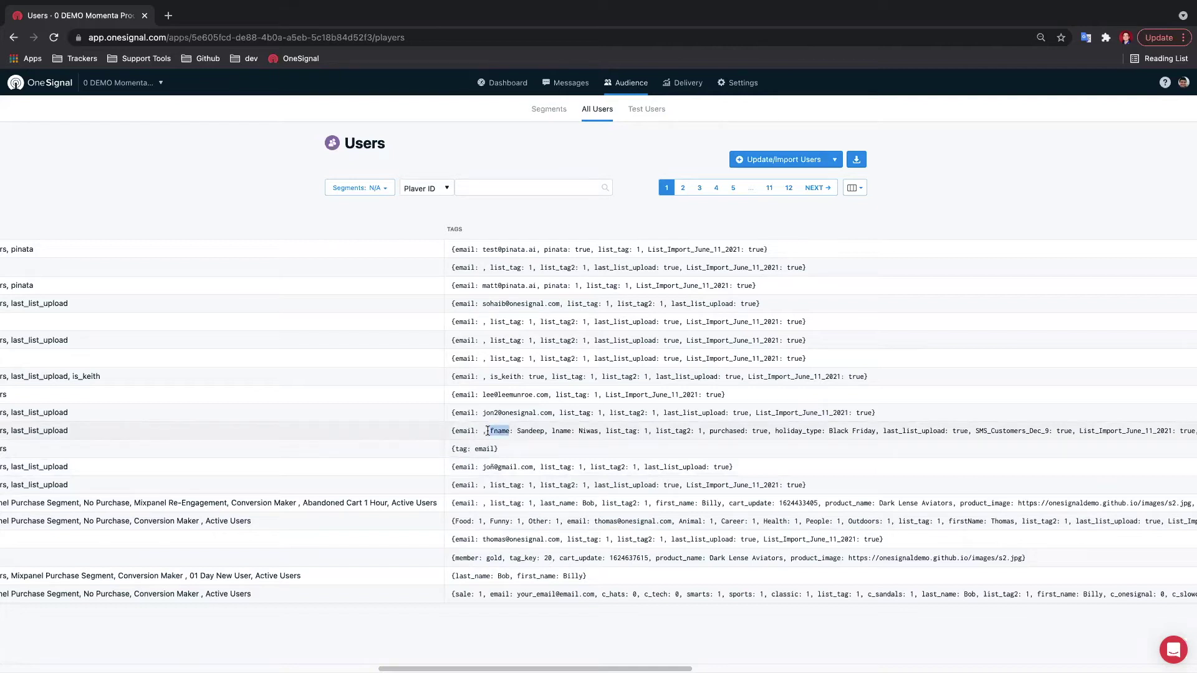
{"action": "double_click", "coordinate": [527, 431]}
{"action": "left_click", "coordinate": [610, 538]}
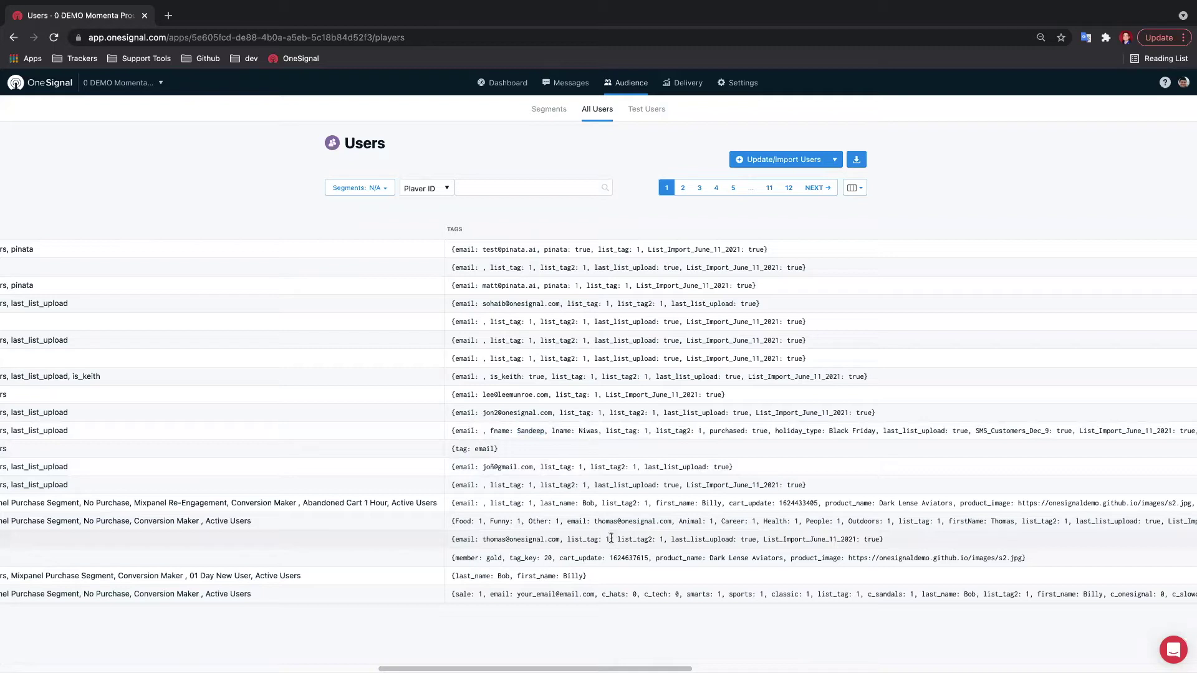
{"action": "double_click", "coordinate": [610, 537]}
{"action": "left_click", "coordinate": [610, 539]}
{"action": "scroll", "coordinate": [736, 497], "scroll_direction": "right", "scroll_amount": 15}
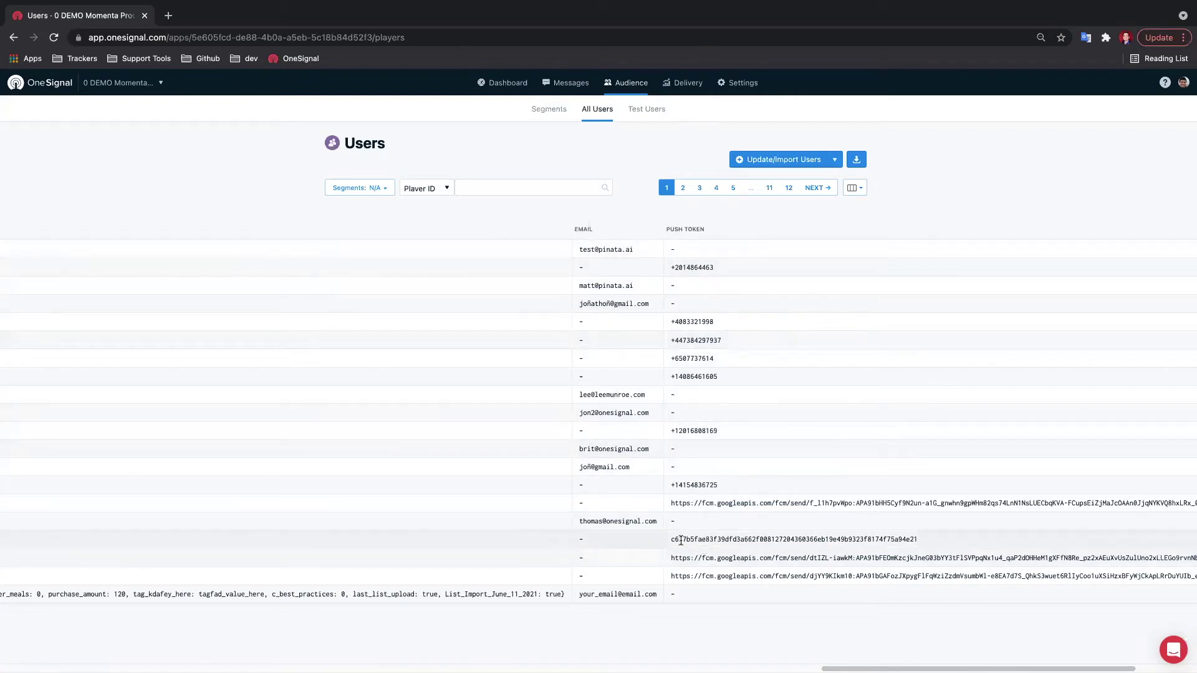
Examine the Push Token values of the second iPhone12,5 record and the first MacIntel record.
{"action": "scroll", "coordinate": [681, 540], "scroll_direction": "right", "scroll_amount": 5}
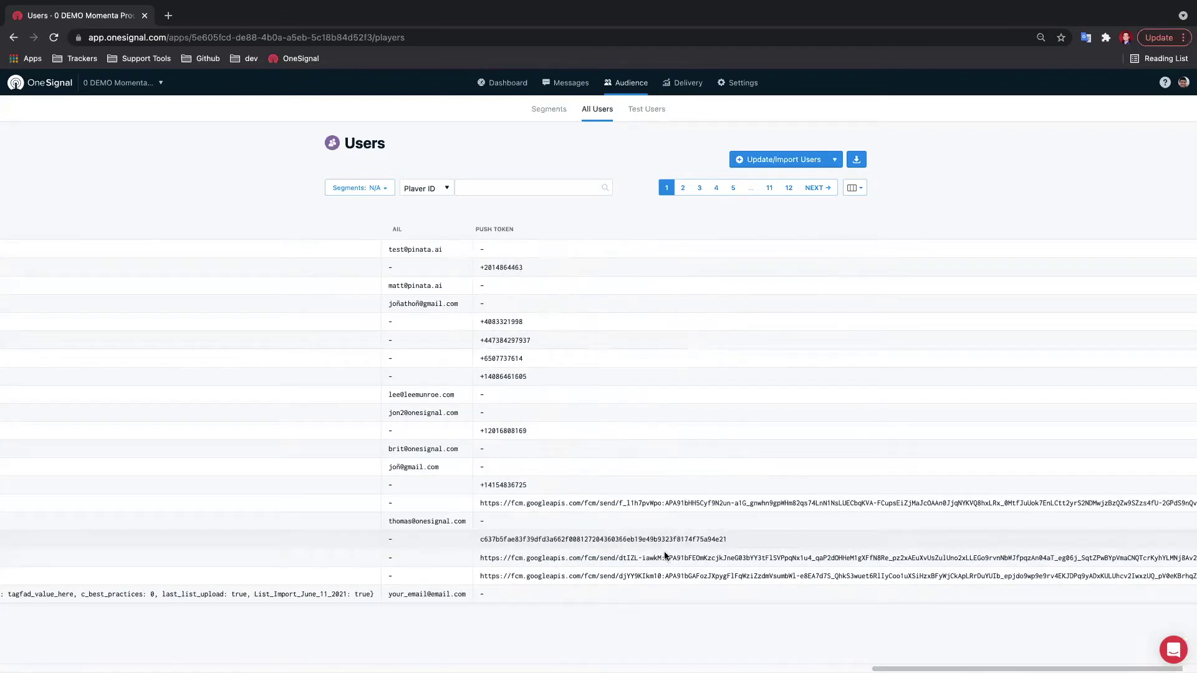
{"action": "double_click", "coordinate": [475, 539]}
{"action": "left_click", "coordinate": [470, 501]}
{"action": "left_click_drag", "start_coordinate": [469, 501], "coordinate": [789, 506]}
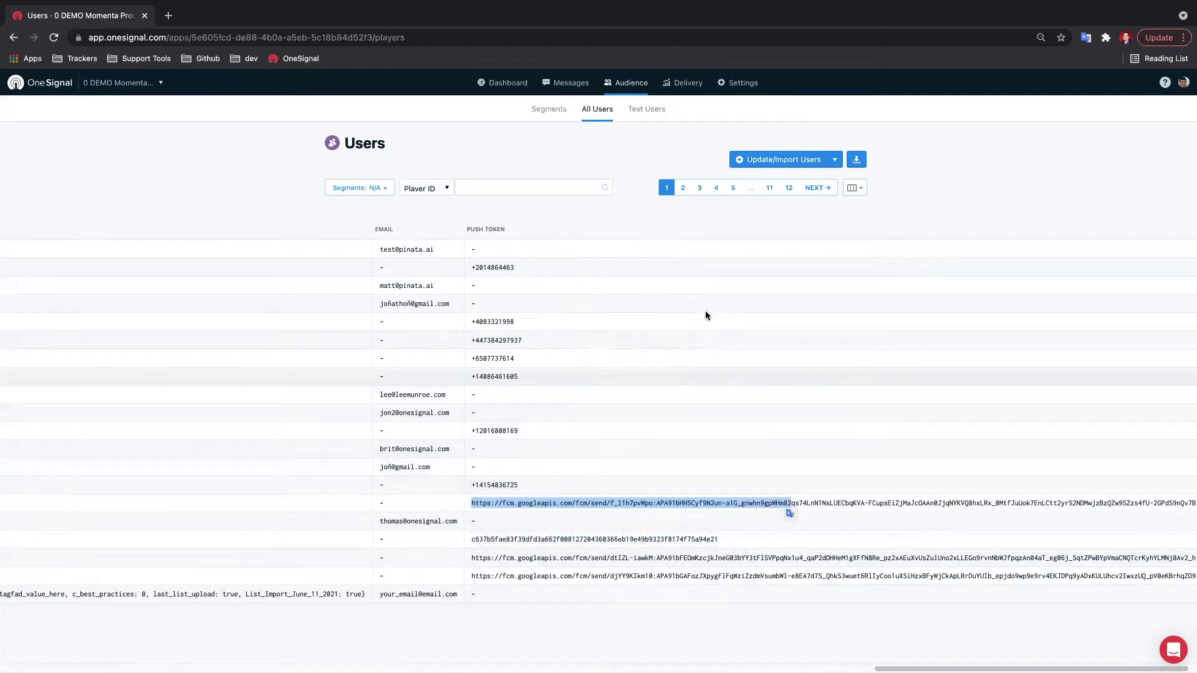
Review which columns the users table can display and apply the current column selection.
{"action": "scroll", "coordinate": [705, 294], "scroll_direction": "left", "scroll_amount": 10}
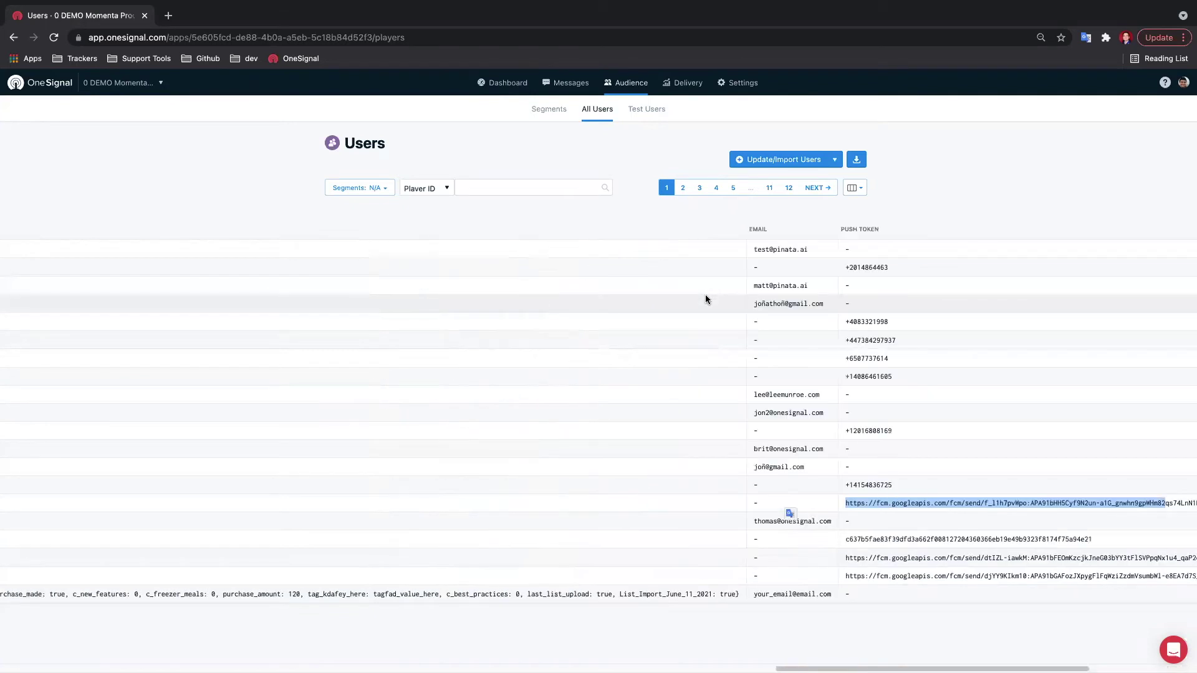
{"action": "scroll", "coordinate": [705, 294], "scroll_direction": "left", "scroll_amount": 10}
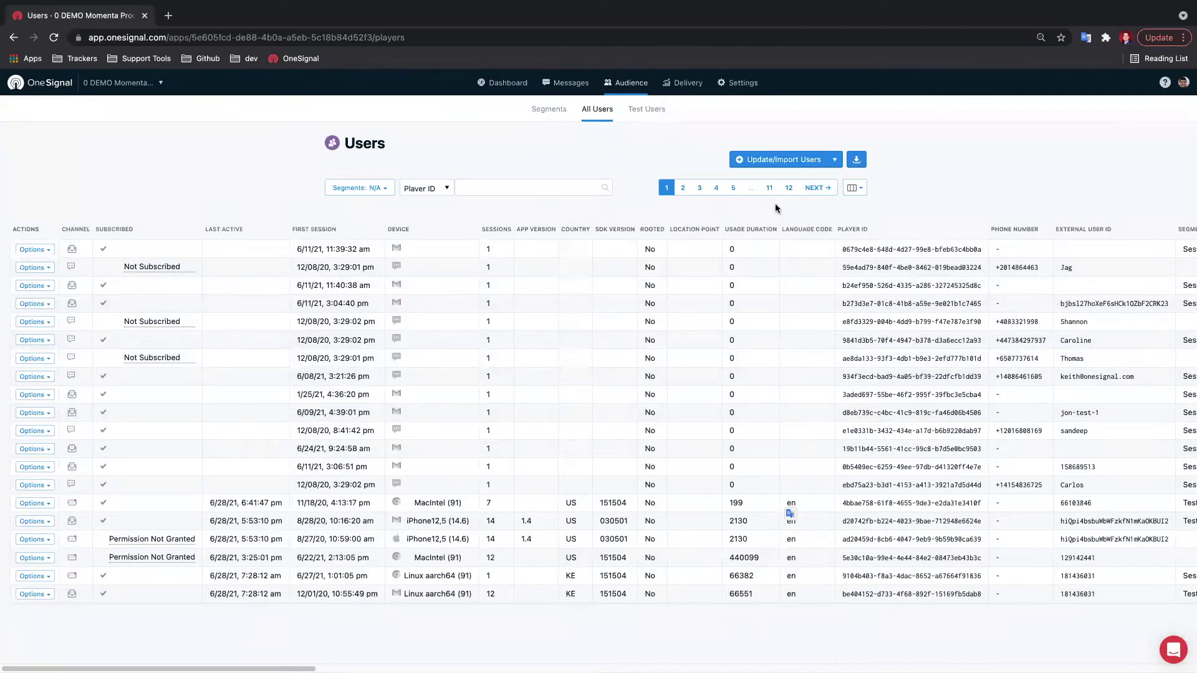
{"action": "left_click", "coordinate": [854, 188]}
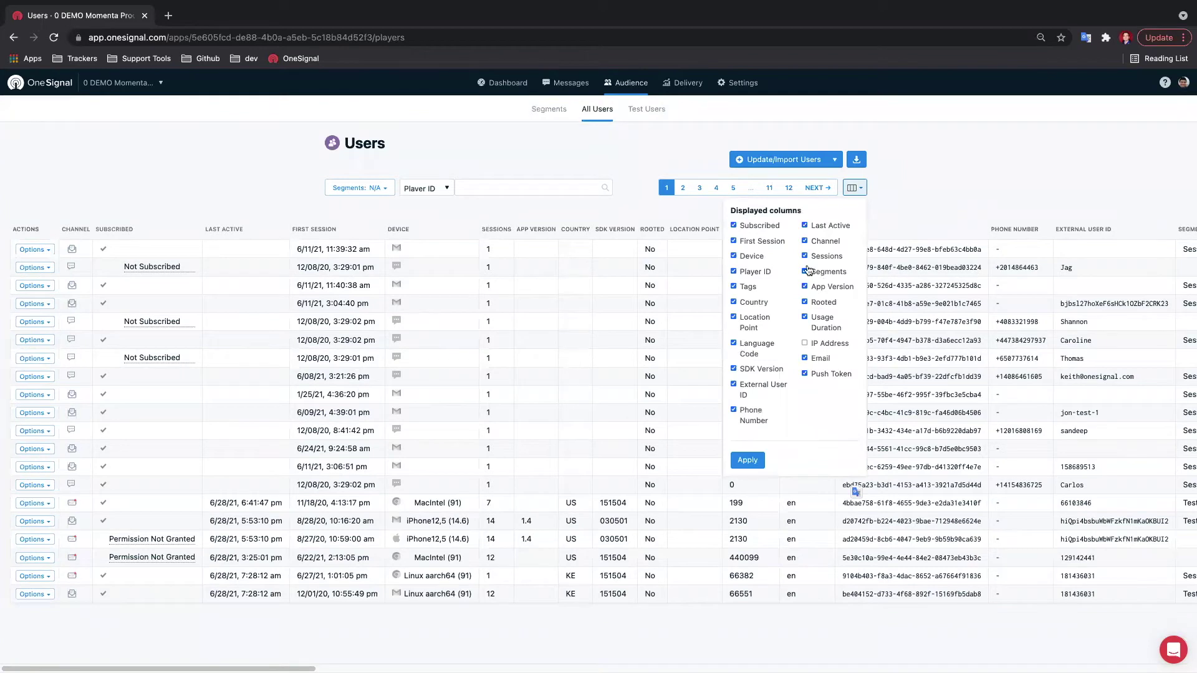
{"action": "left_click", "coordinate": [762, 457]}
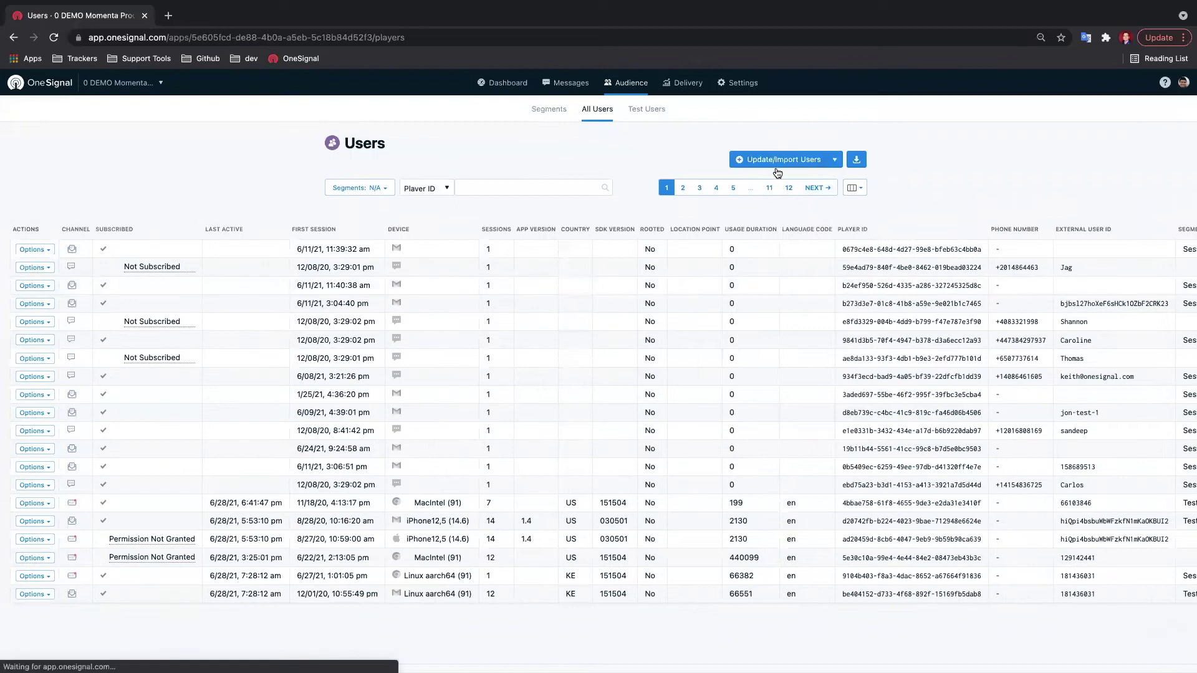
Review the CSV formats for updating users and importing phone numbers and emails, and return to all users.
{"action": "left_click", "coordinate": [778, 163]}
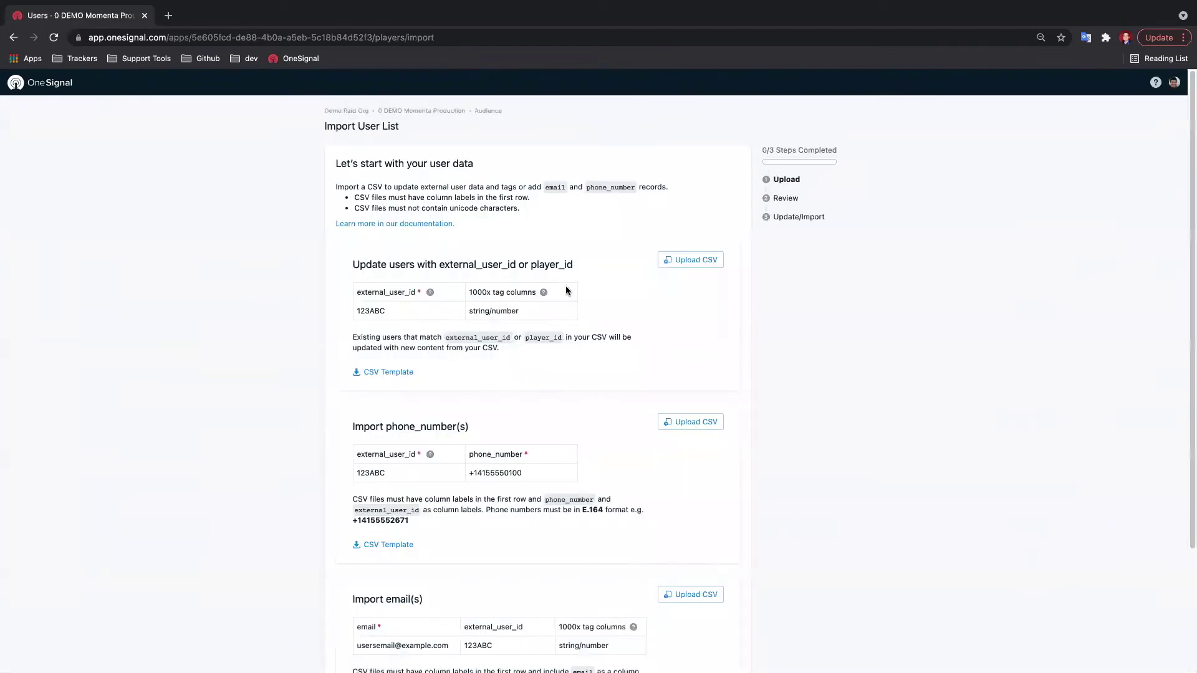
{"action": "left_click_drag", "start_coordinate": [361, 290], "coordinate": [421, 290]}
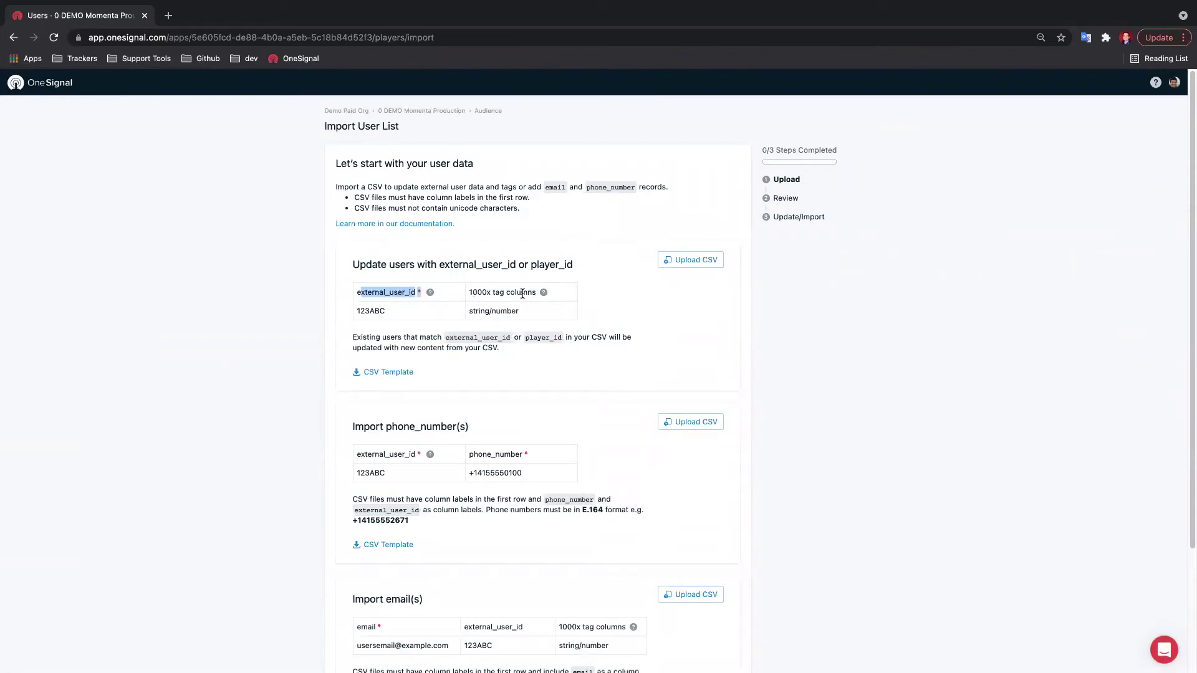
{"action": "scroll", "coordinate": [480, 374], "scroll_direction": "down", "scroll_amount": 3}
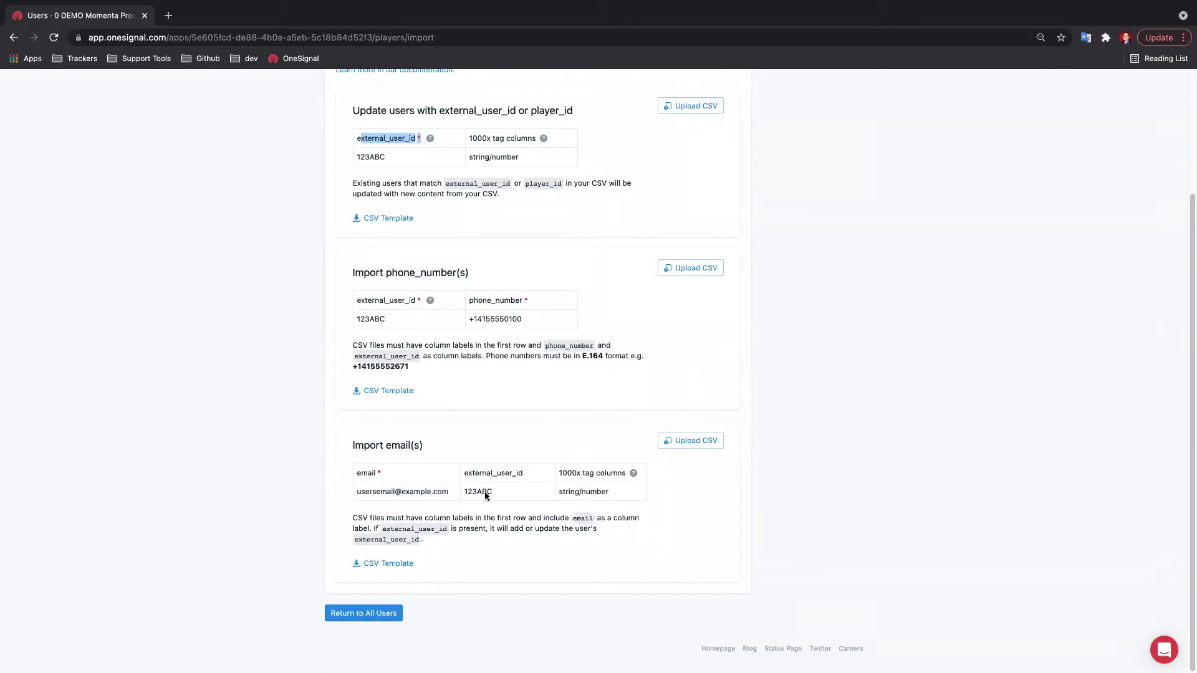
{"action": "left_click", "coordinate": [397, 610]}
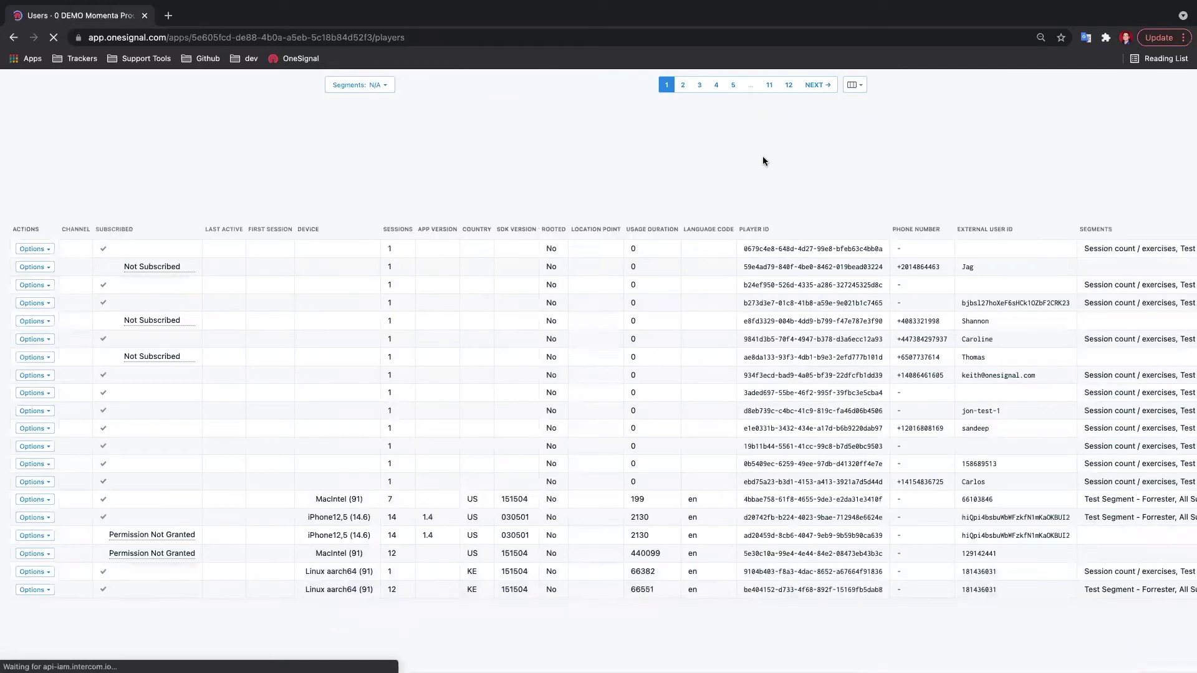
Review the options for manually adding users or deleting a segment's users, along with the segment filter's choices.
{"action": "left_click", "coordinate": [835, 162]}
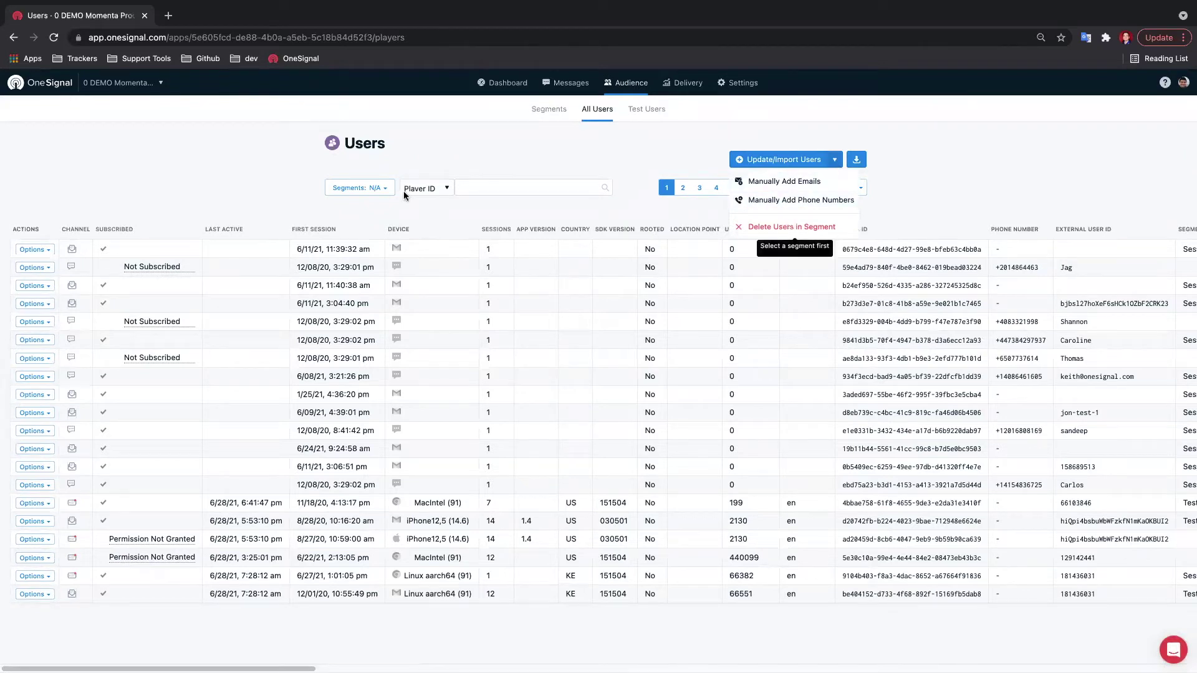
{"action": "left_click", "coordinate": [384, 189]}
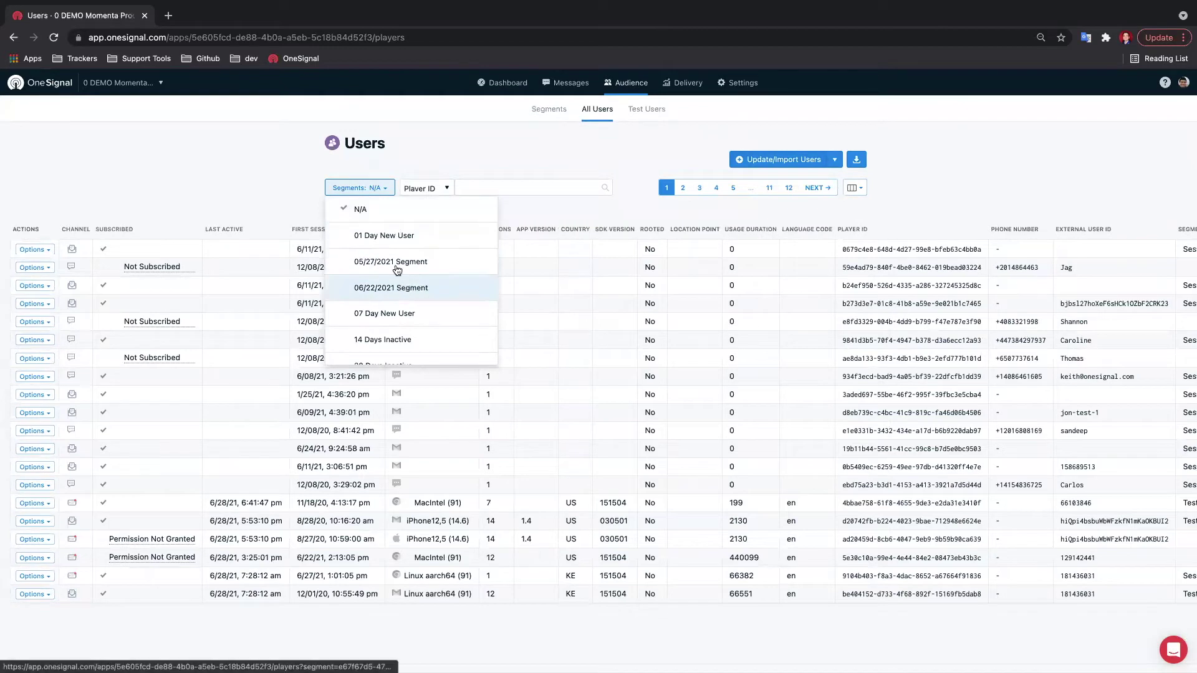
{"action": "left_click", "coordinate": [645, 154]}
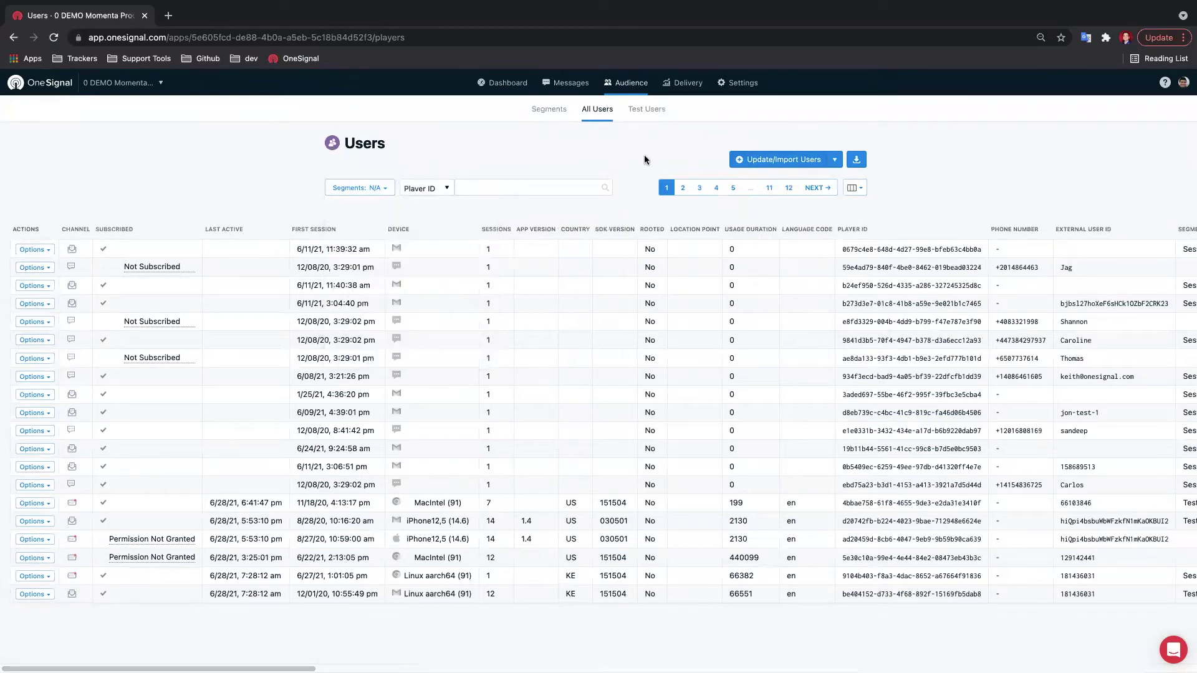
{"action": "left_click", "coordinate": [834, 159]}
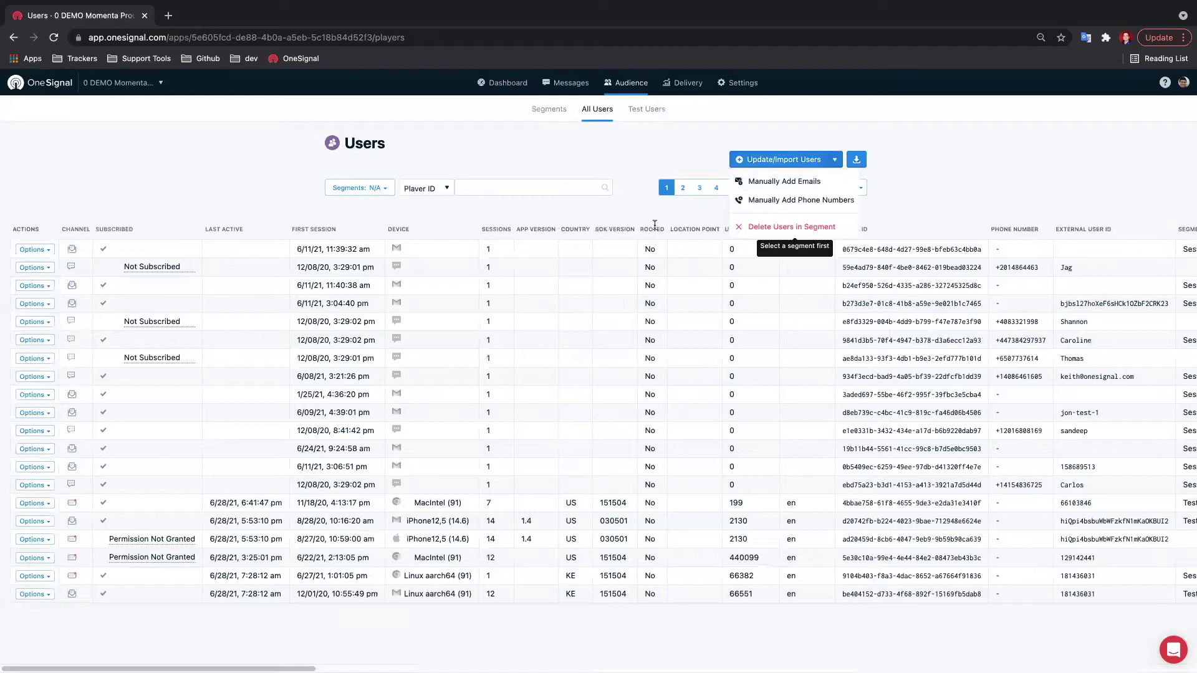
{"action": "left_click", "coordinate": [268, 173]}
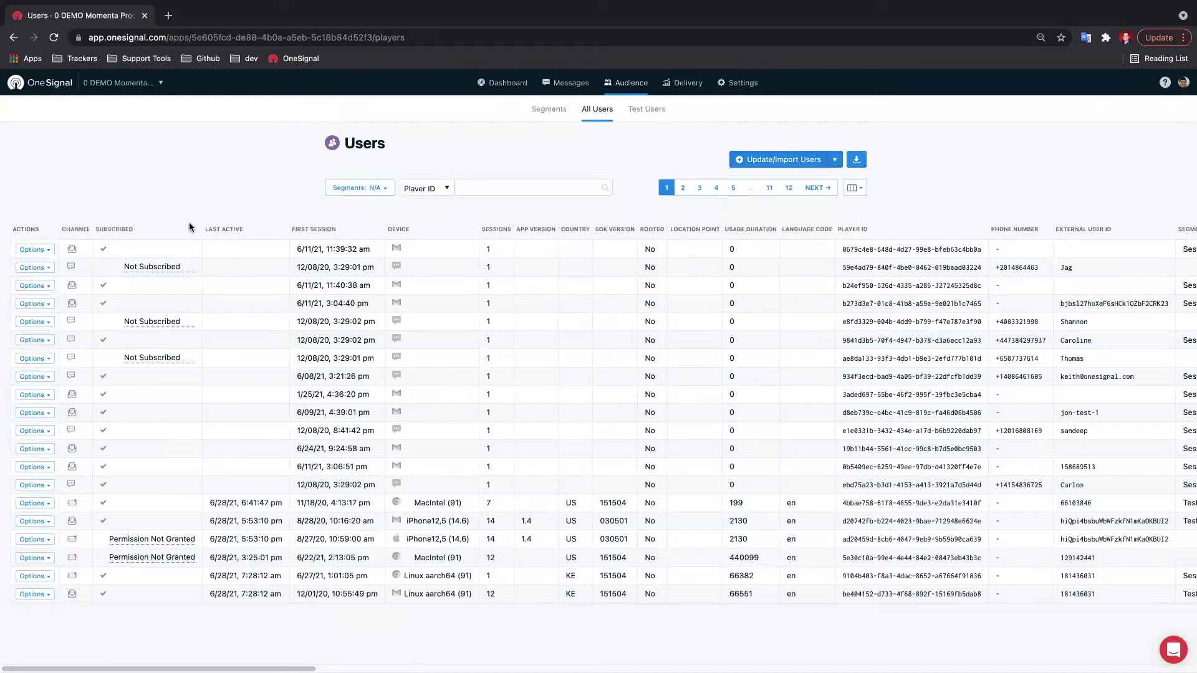
Review the actions available for the first user record, including adding it to test users.
{"action": "left_click", "coordinate": [35, 249]}
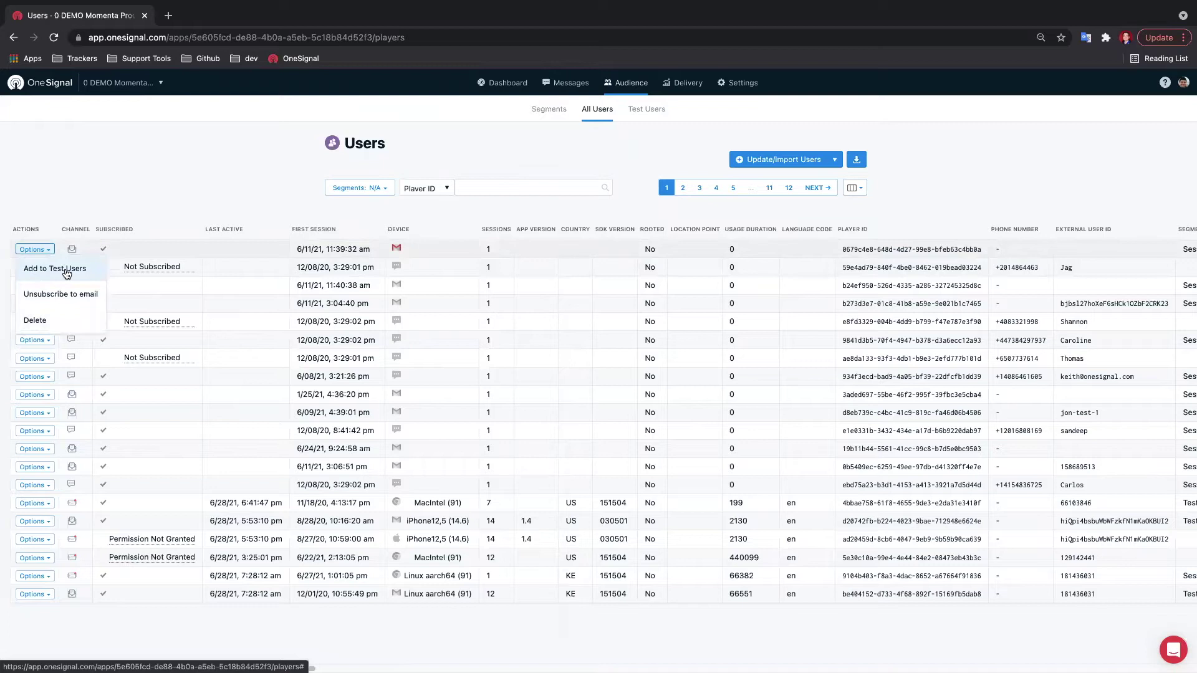
{"action": "left_click", "coordinate": [435, 142]}
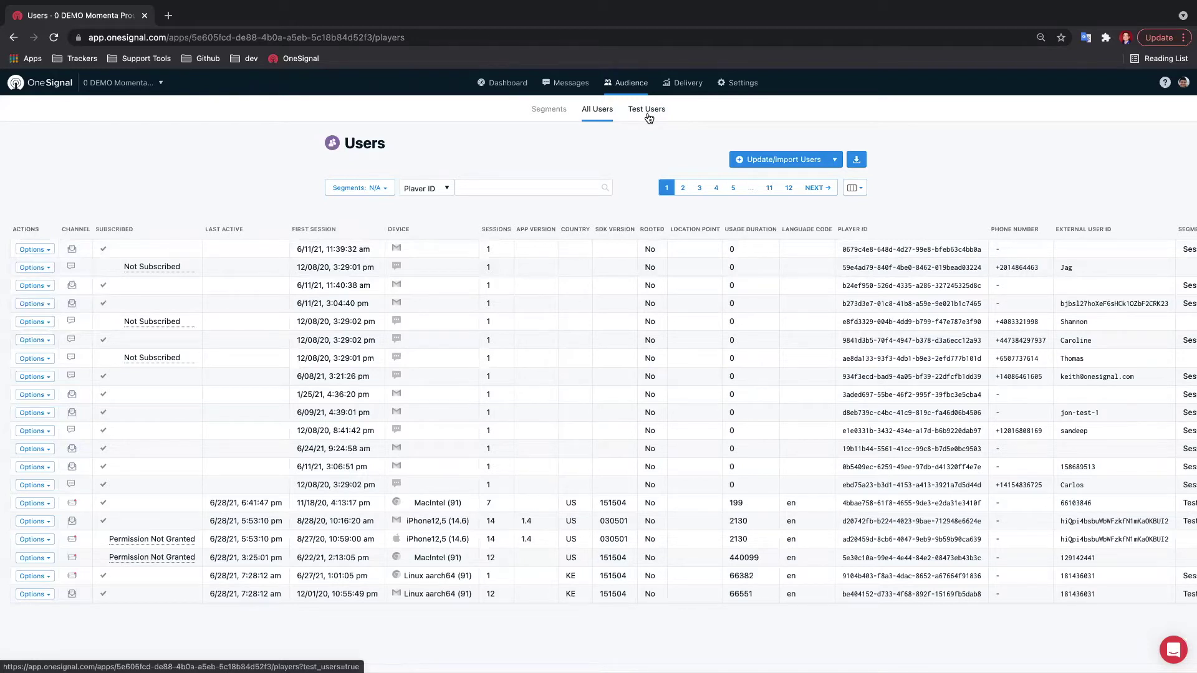
Show the app's segments and start creating a new segment.
{"action": "left_click", "coordinate": [550, 111]}
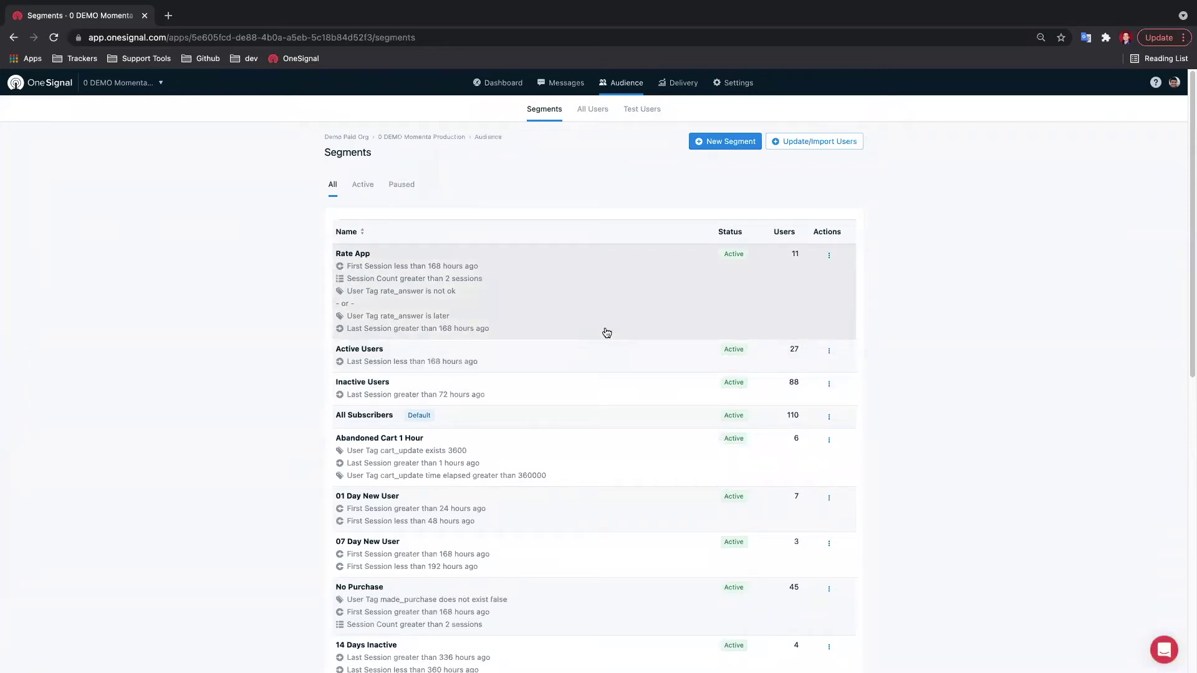
{"action": "left_click", "coordinate": [723, 142]}
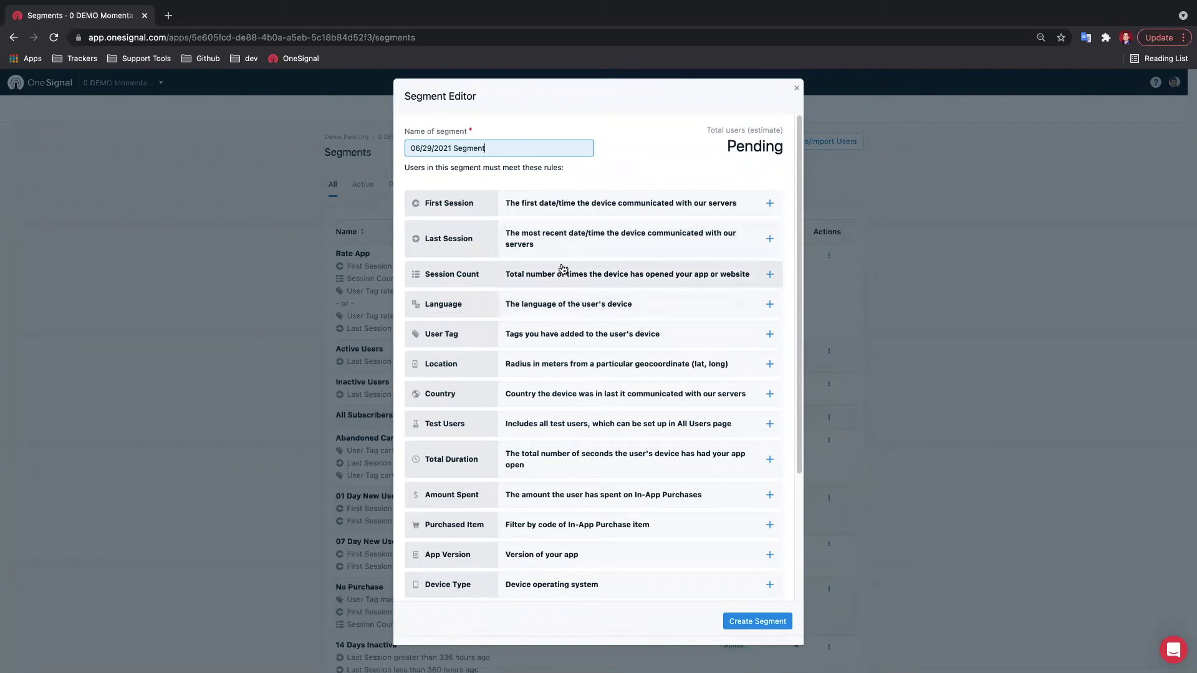
Add a First Session filter of greater than 24 hours ago to the new segment.
{"action": "left_click", "coordinate": [540, 206]}
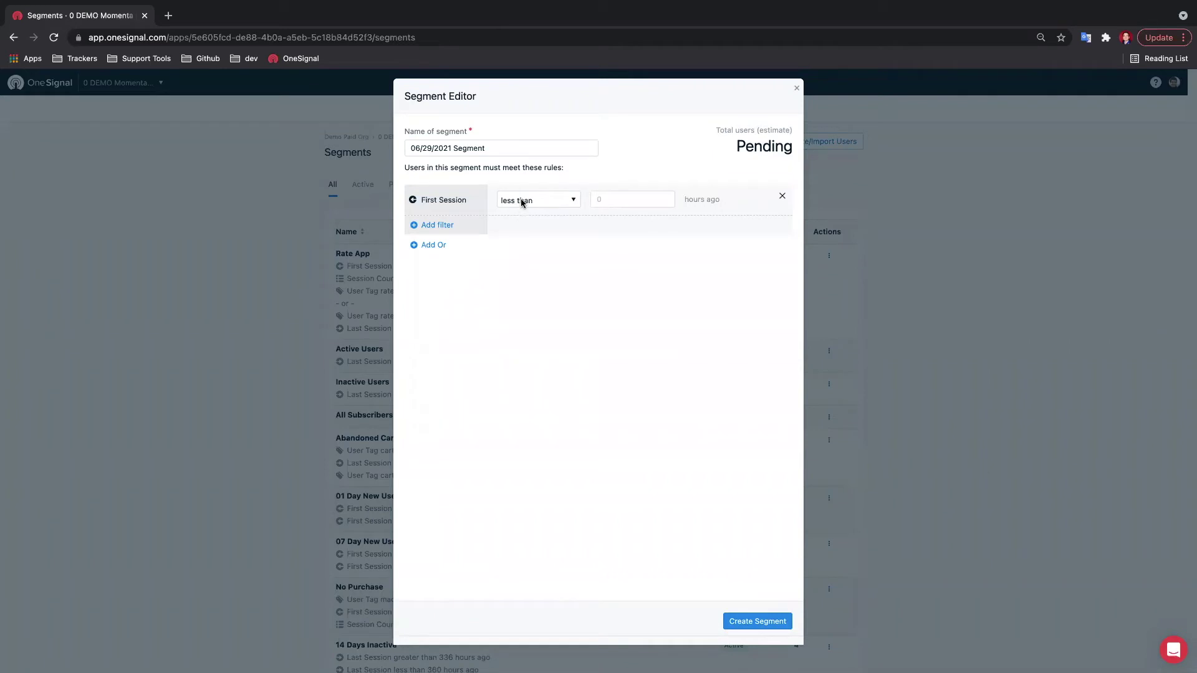
{"action": "left_click", "coordinate": [522, 201]}
{"action": "left_click", "coordinate": [608, 196]}
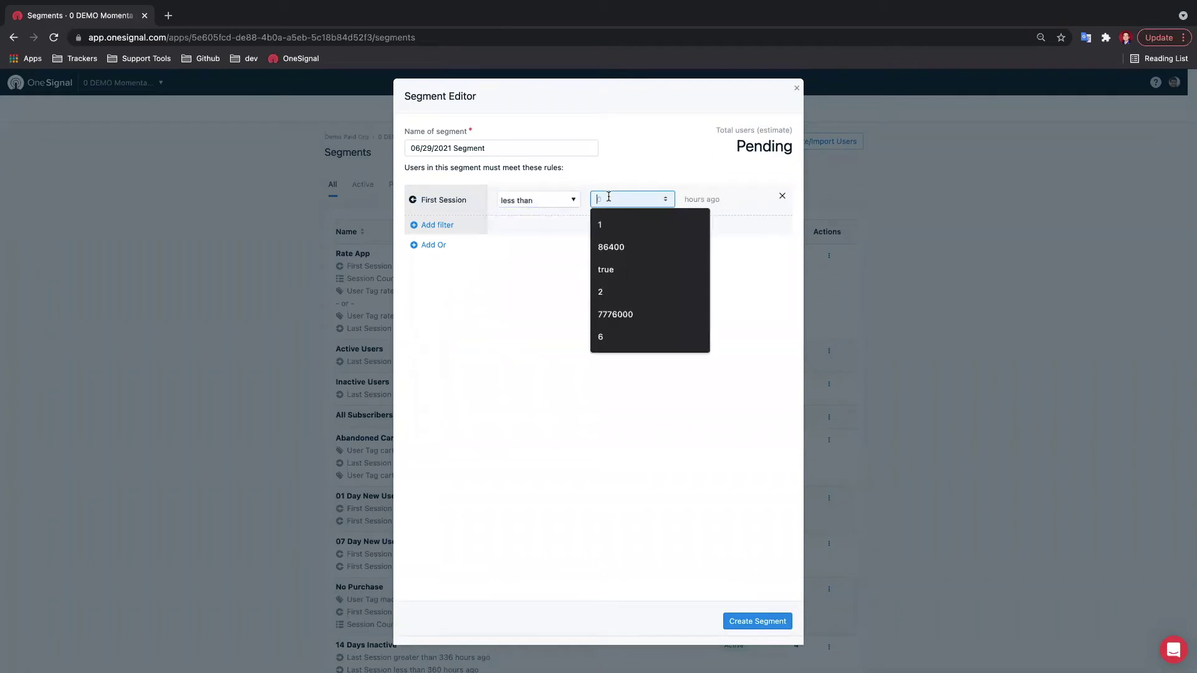
{"action": "type", "text": "24"}
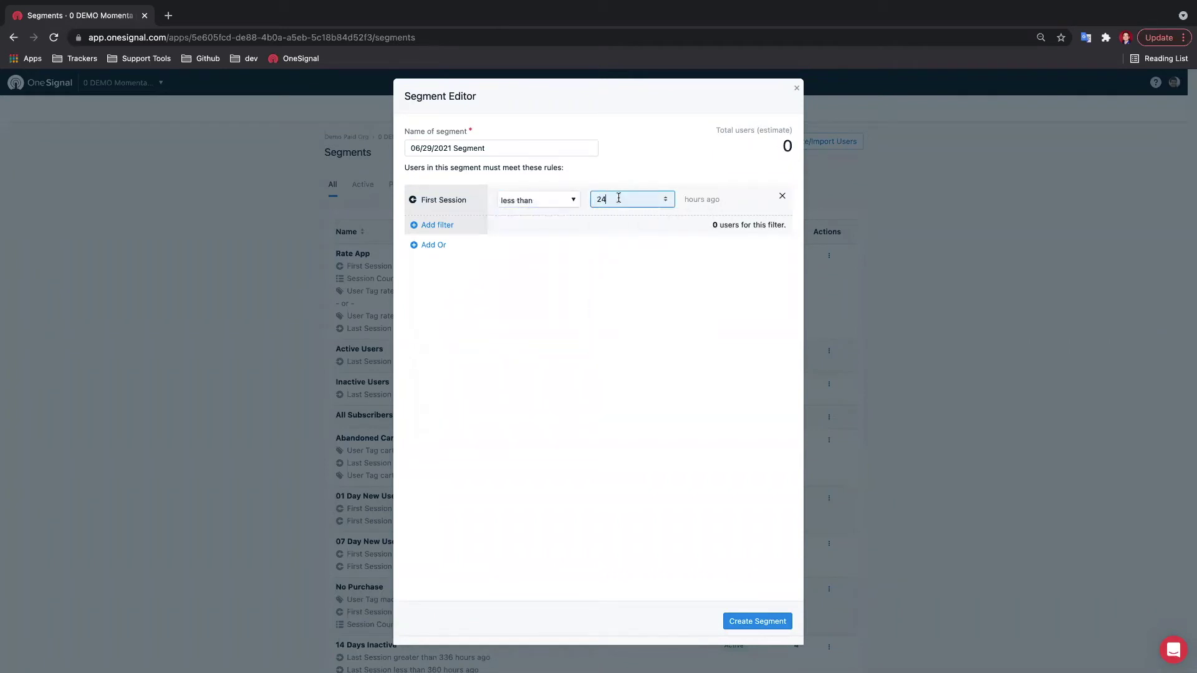
{"action": "left_click", "coordinate": [524, 201]}
{"action": "left_click", "coordinate": [528, 213]}
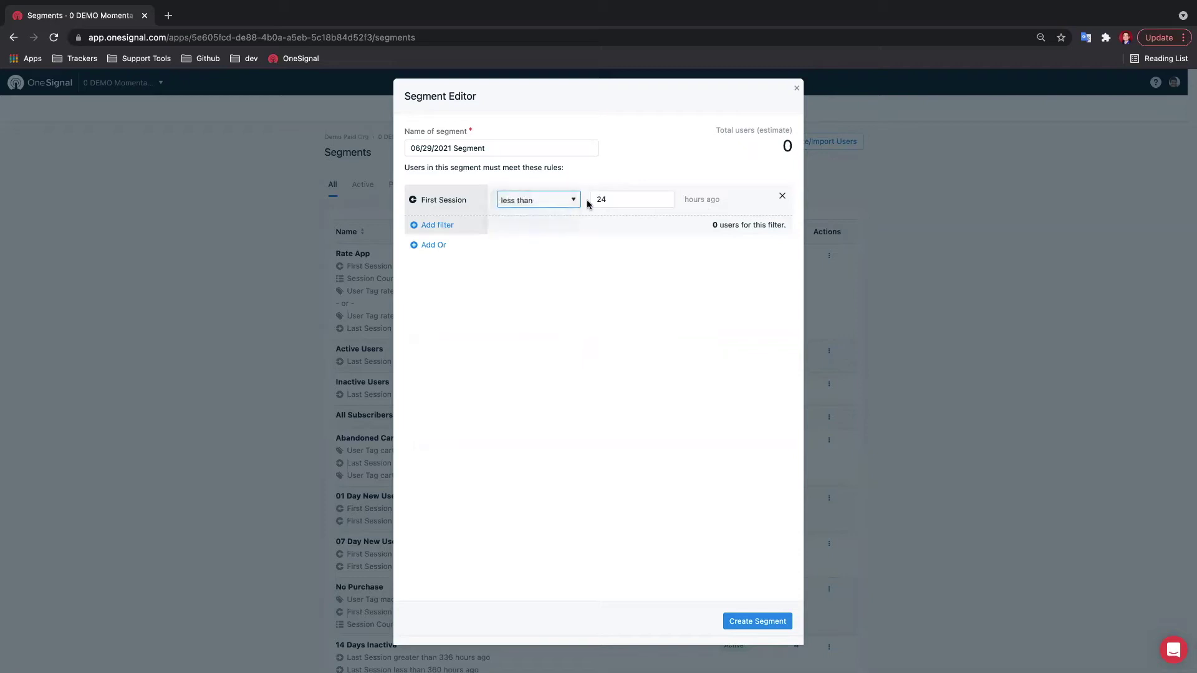
Add a second First Session filter of less than 48 hours ago, joined with AND.
{"action": "left_click", "coordinate": [433, 231]}
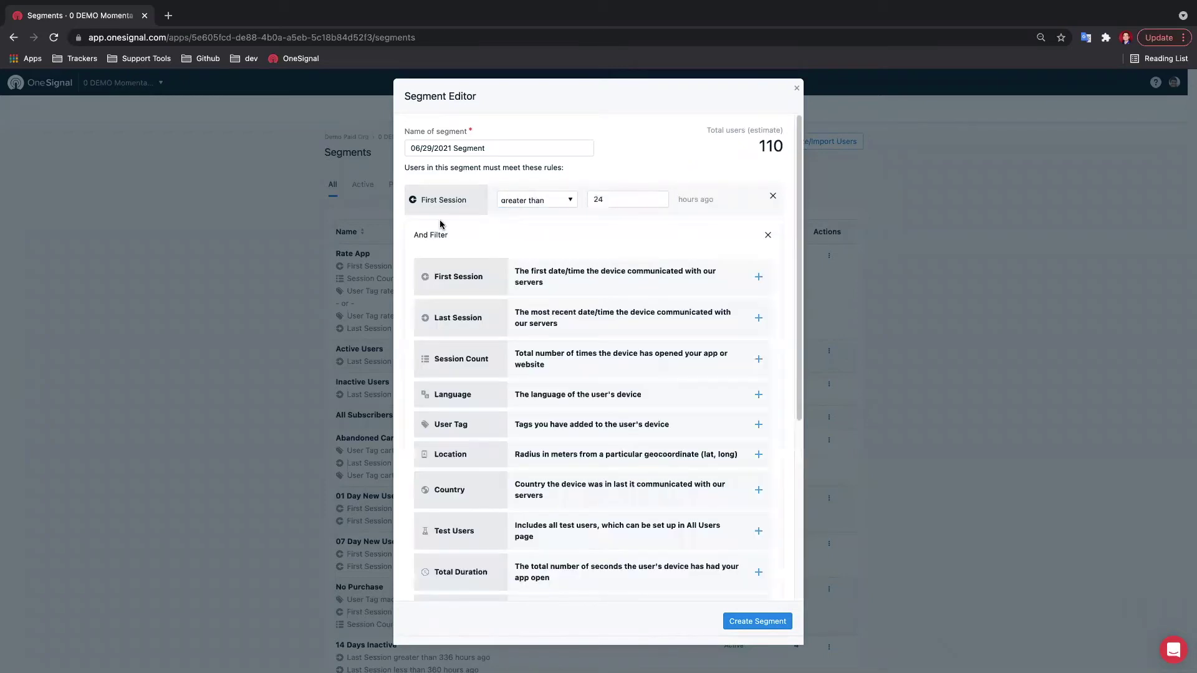
{"action": "left_click", "coordinate": [445, 282]}
{"action": "left_click", "coordinate": [610, 231]}
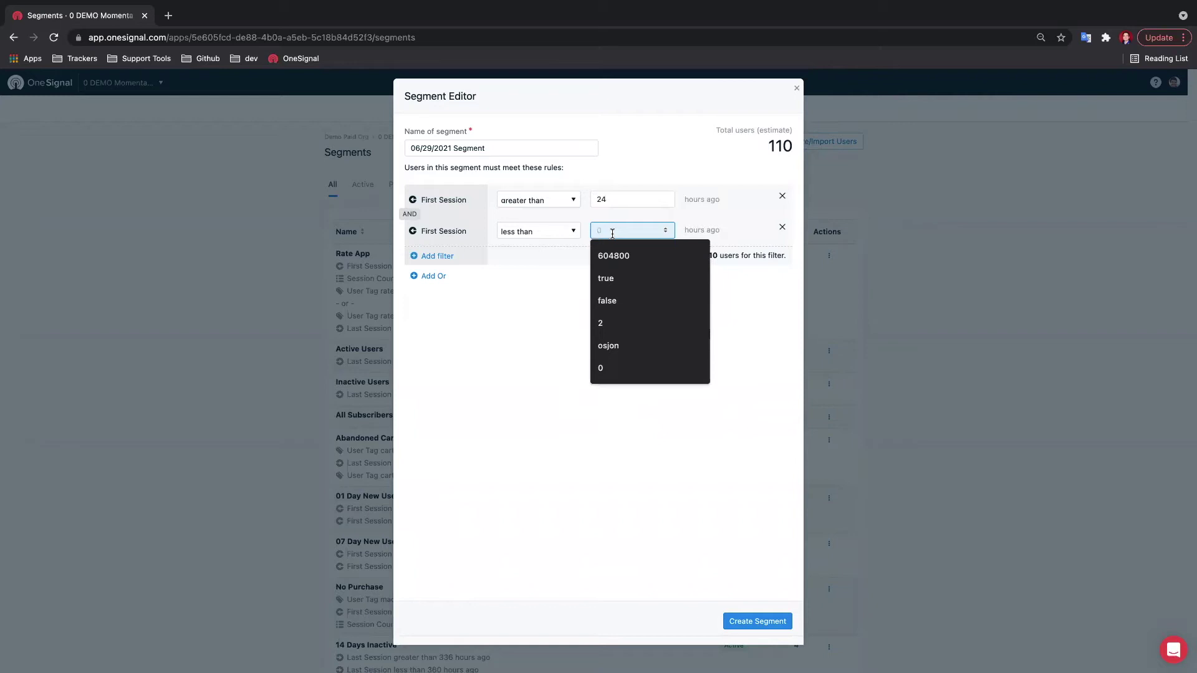
{"action": "type", "text": "48"}
{"action": "left_click", "coordinate": [579, 360]}
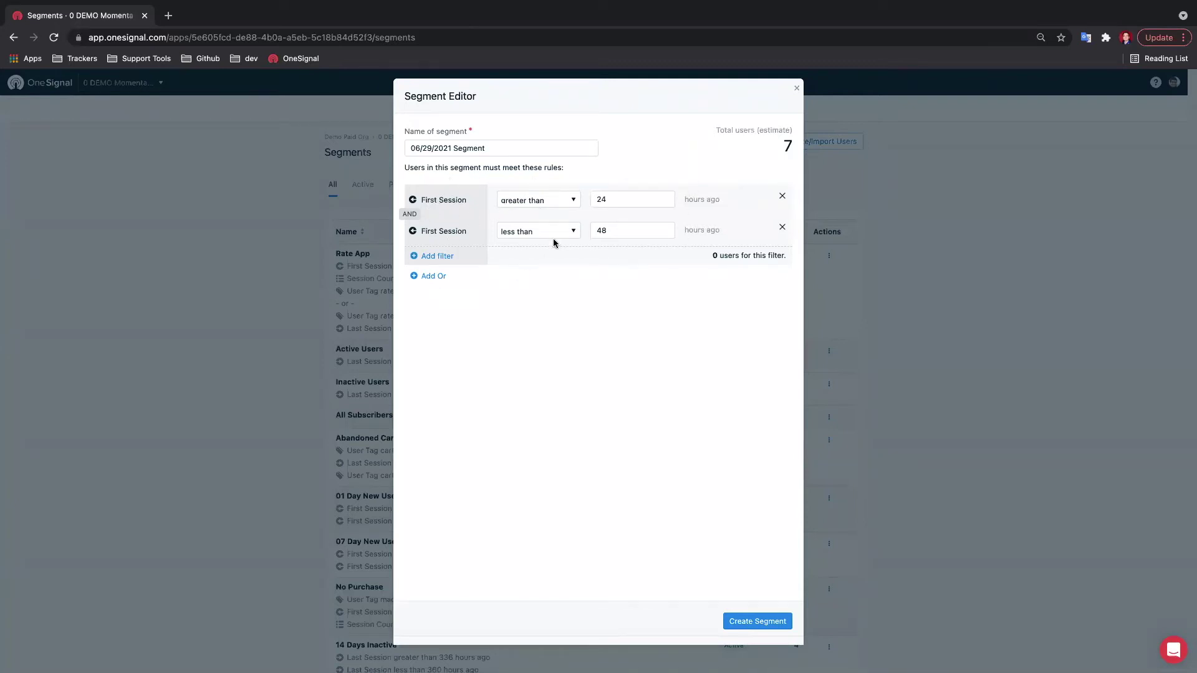
{"action": "left_click", "coordinate": [603, 200]}
{"action": "left_click", "coordinate": [594, 230]}
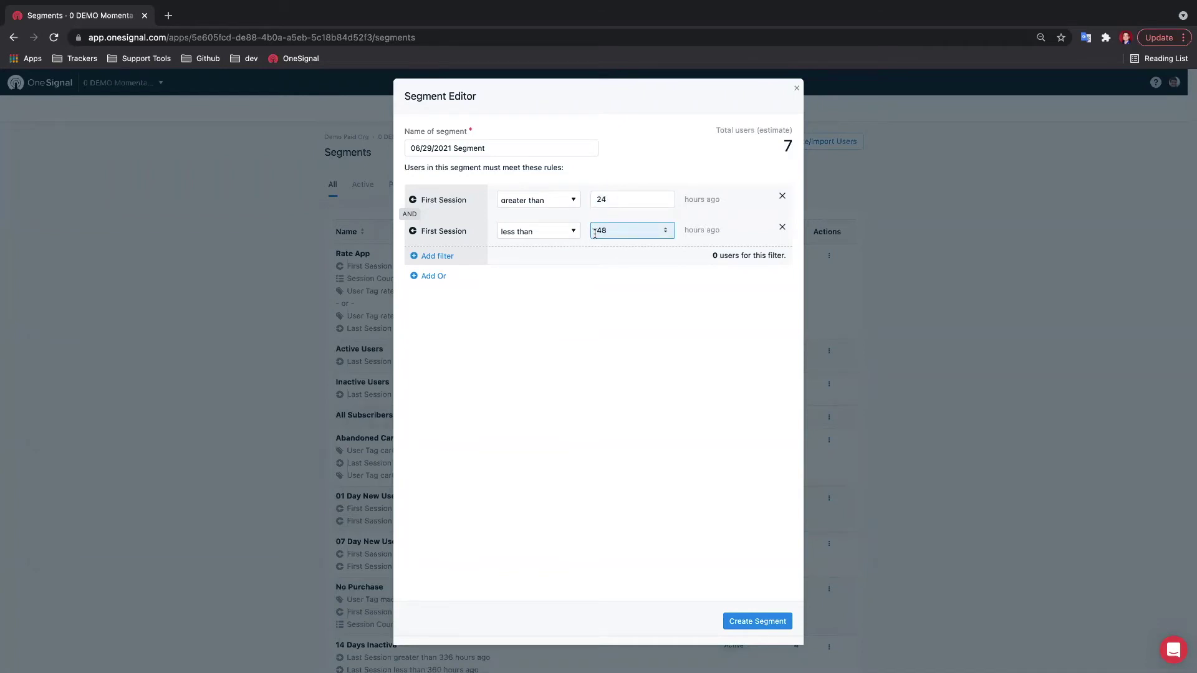
{"action": "left_click", "coordinate": [685, 151]}
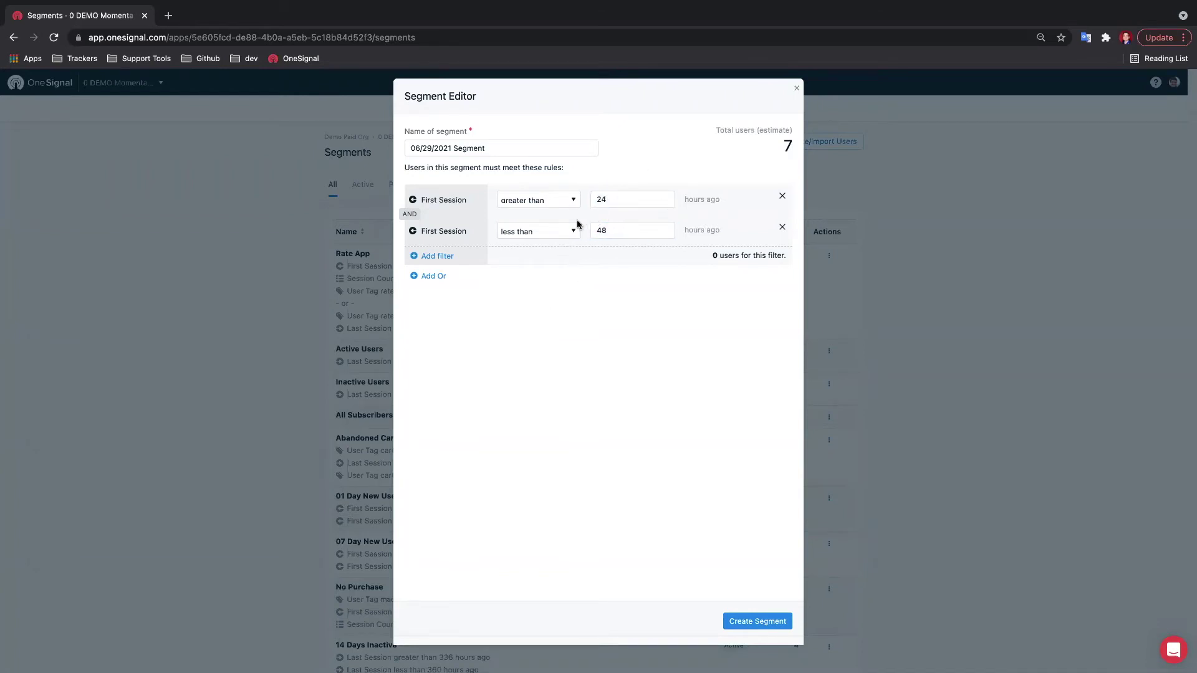
Add a User Tag filter to the segment with cart_update as its key.
{"action": "left_click", "coordinate": [446, 258]}
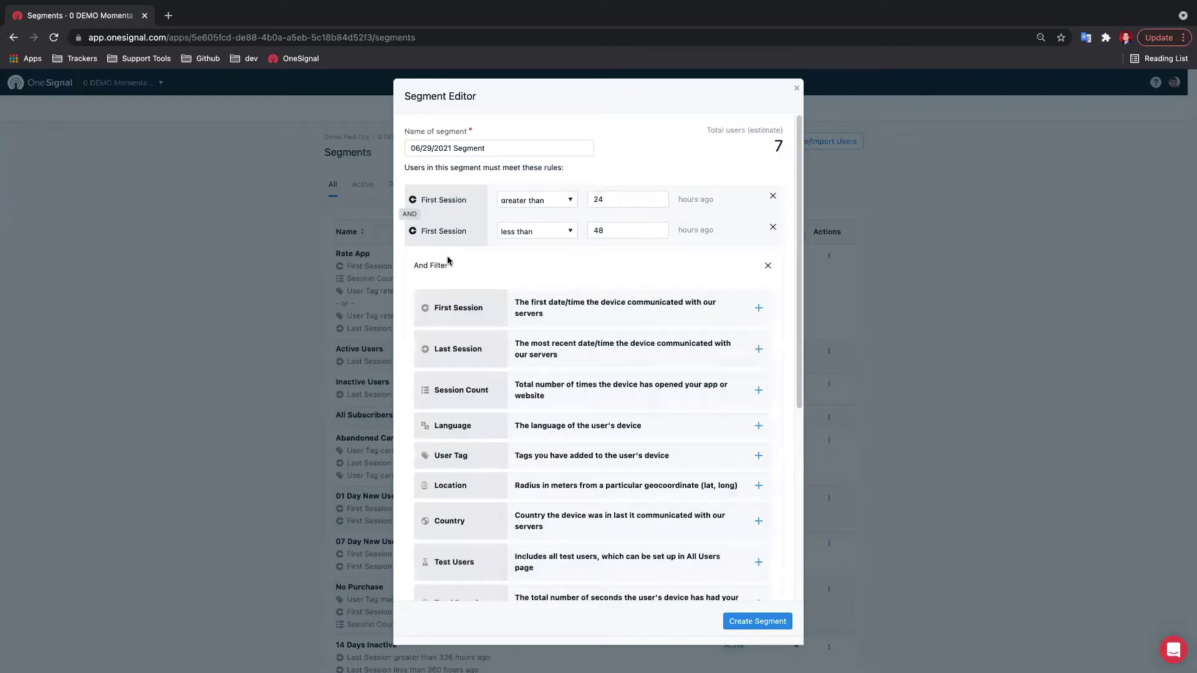
{"action": "left_click", "coordinate": [555, 455]}
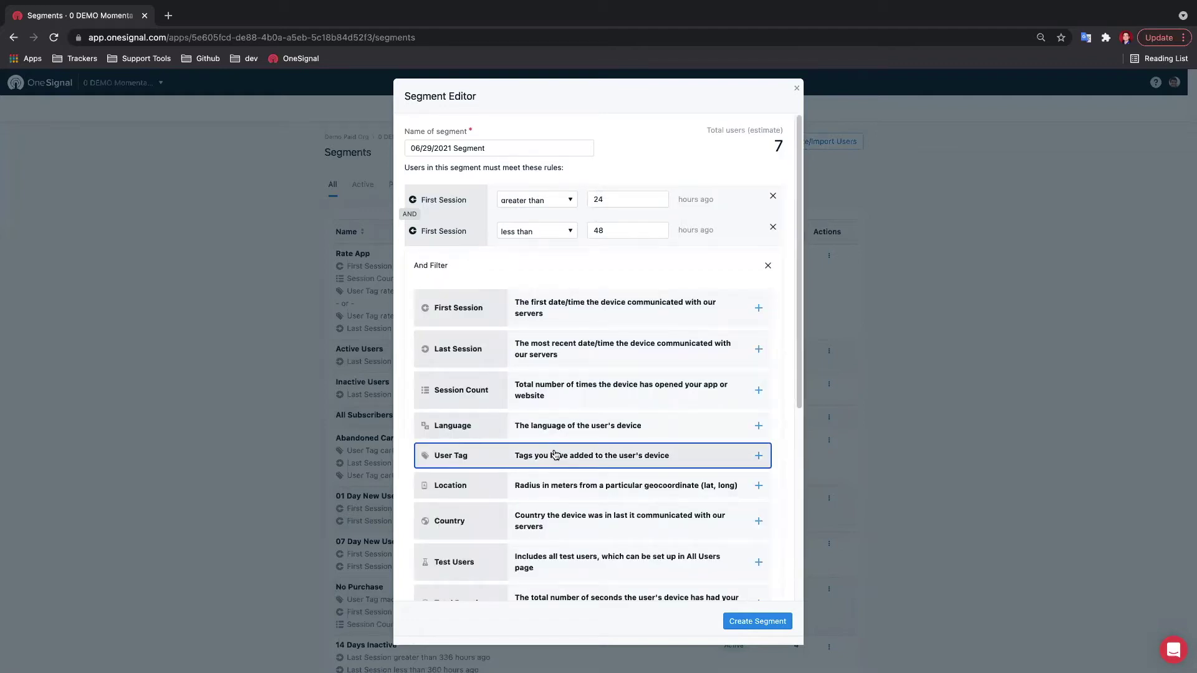
{"action": "left_click", "coordinate": [525, 263]}
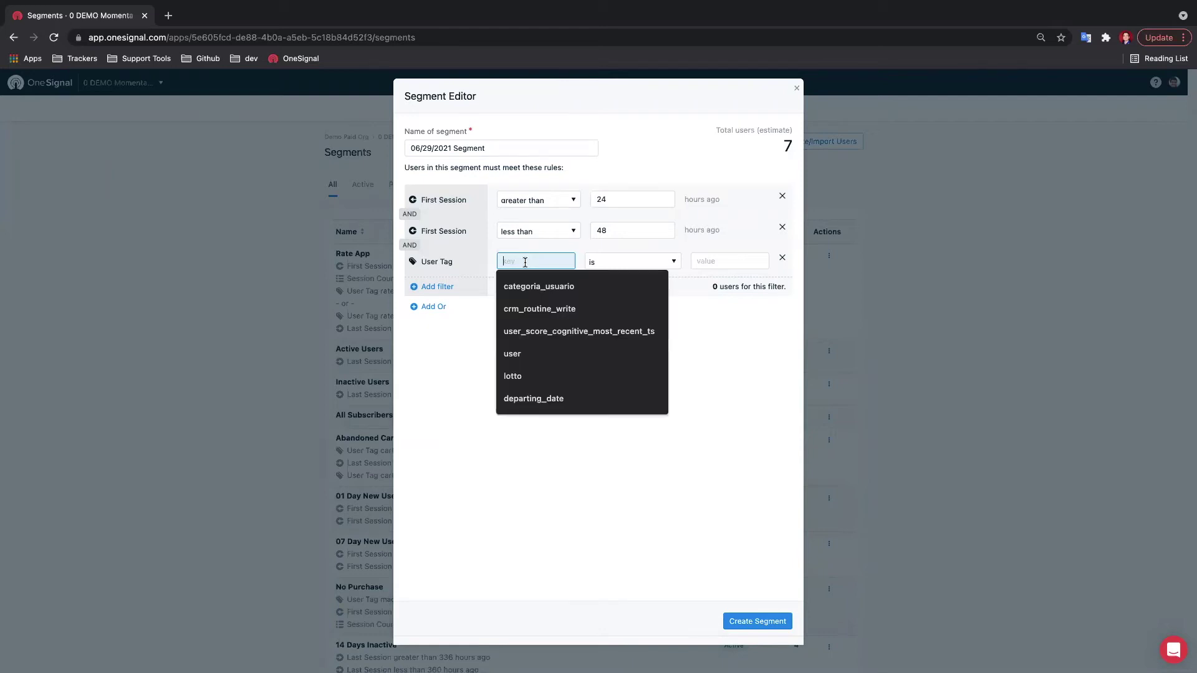
{"action": "type", "text": "cart_update"}
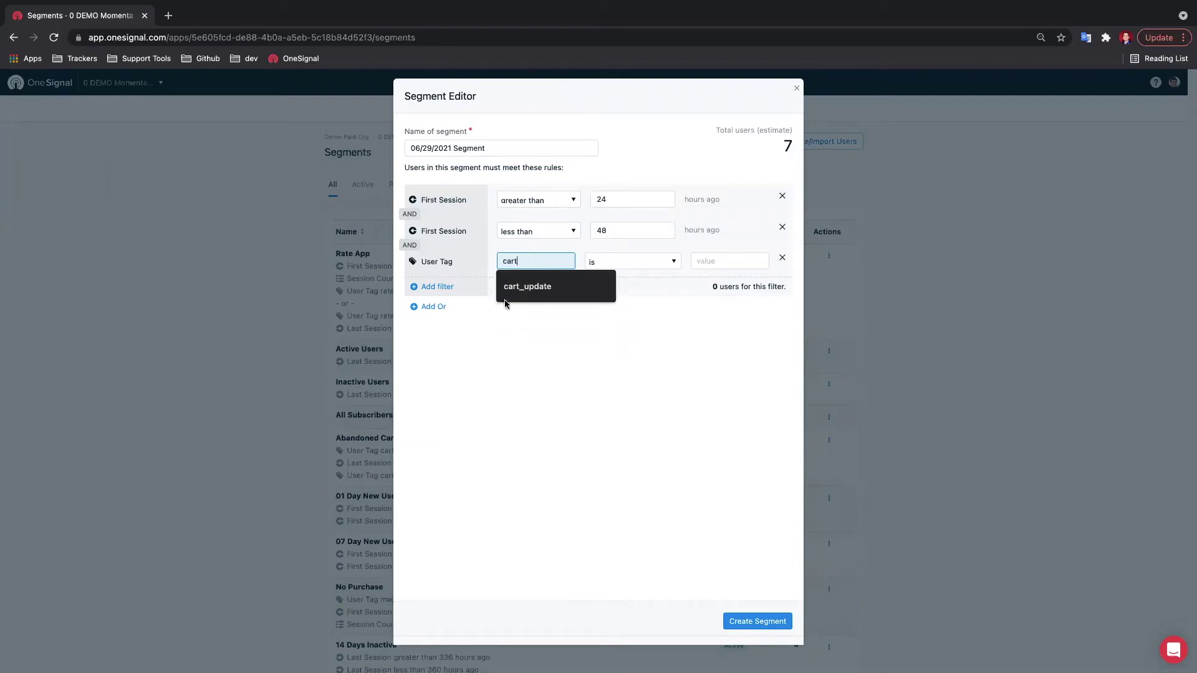
{"action": "left_click", "coordinate": [510, 295]}
{"action": "left_click", "coordinate": [517, 333]}
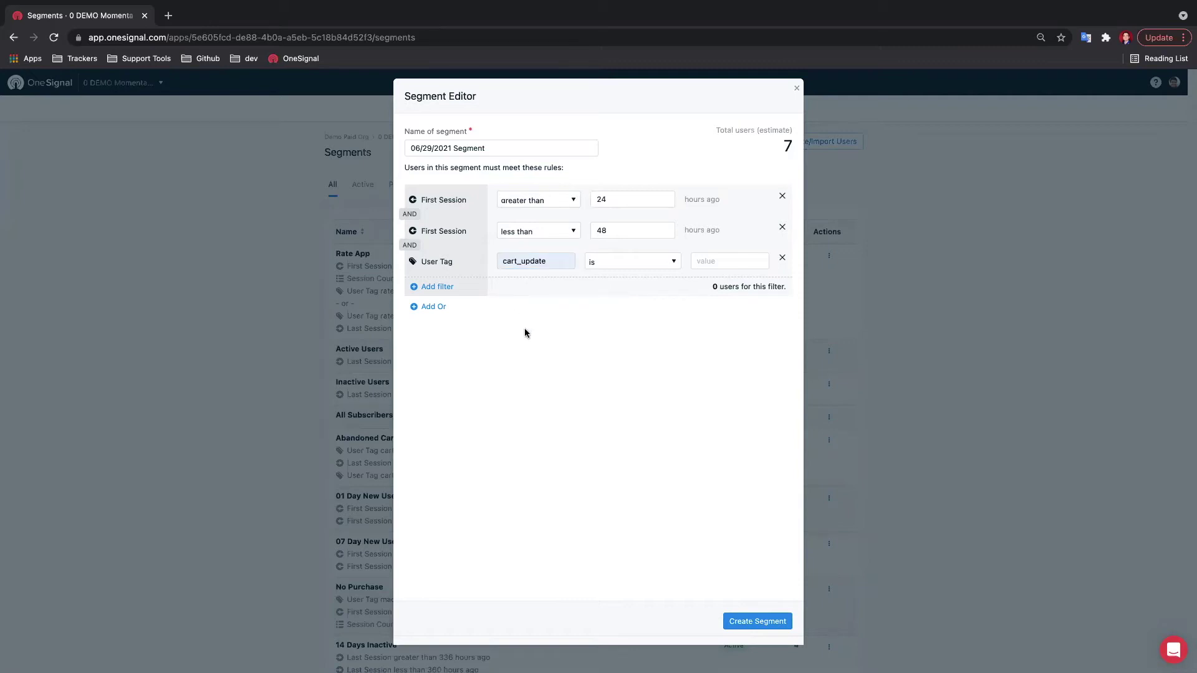
Remove both First Session filters, keeping only the cart_update User Tag filter for the segment.
{"action": "left_click", "coordinate": [781, 227]}
{"action": "left_click", "coordinate": [783, 198]}
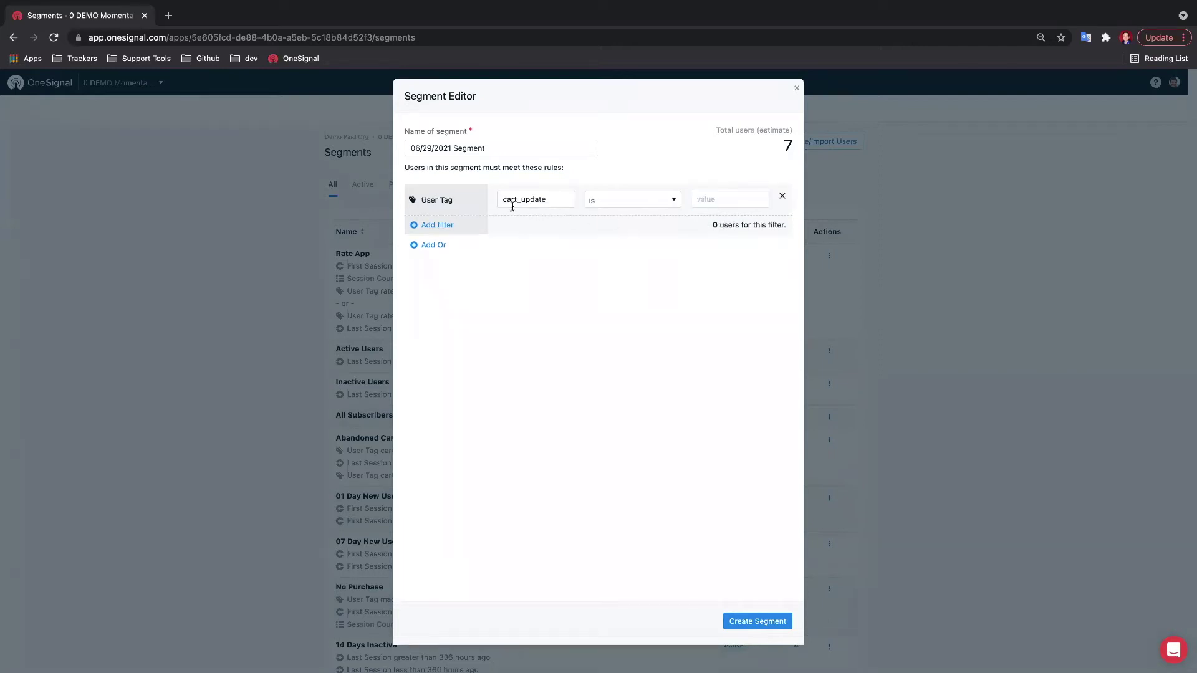
{"action": "left_click", "coordinate": [559, 205]}
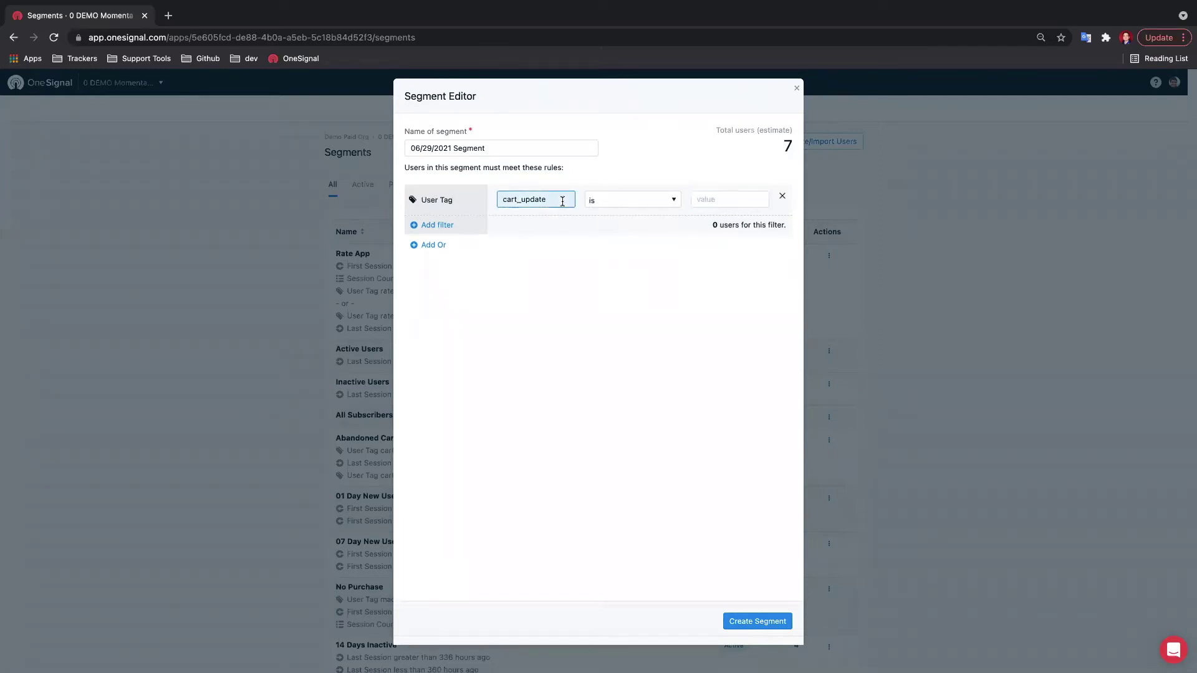
Set the condition of the cart_update User Tag filter to time elapsed greater than.
{"action": "left_click", "coordinate": [739, 201]}
{"action": "left_click", "coordinate": [612, 200]}
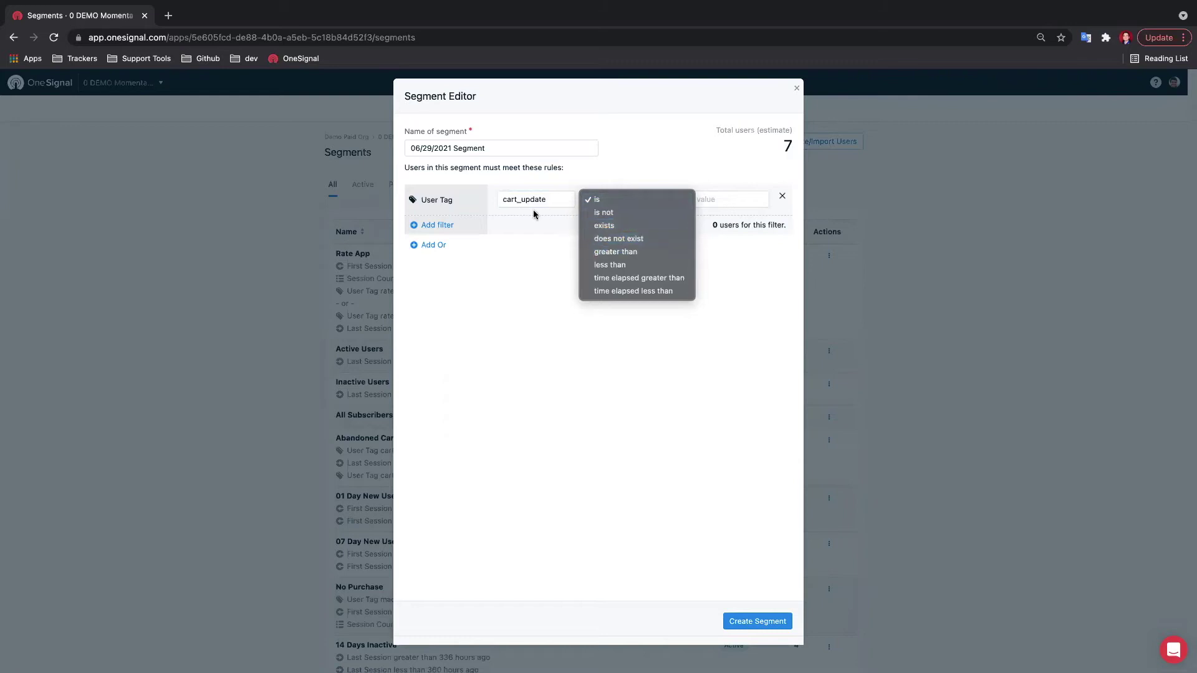
{"action": "left_click", "coordinate": [615, 252]}
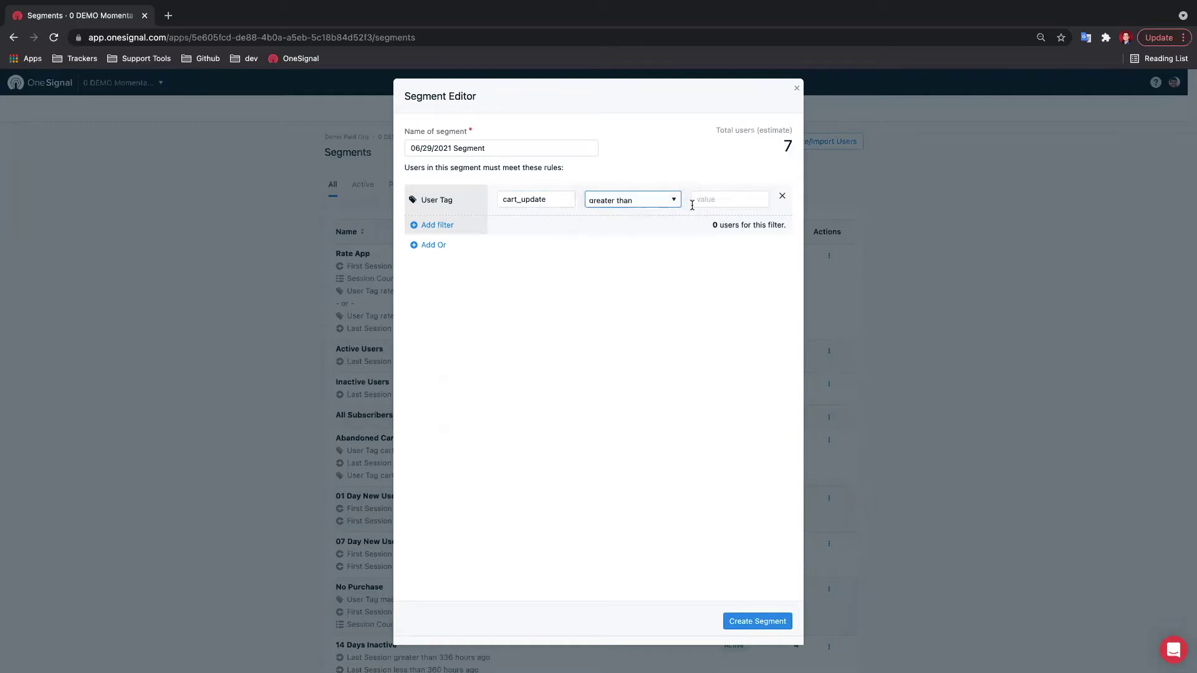
{"action": "left_click", "coordinate": [723, 198]}
{"action": "left_click", "coordinate": [657, 200]}
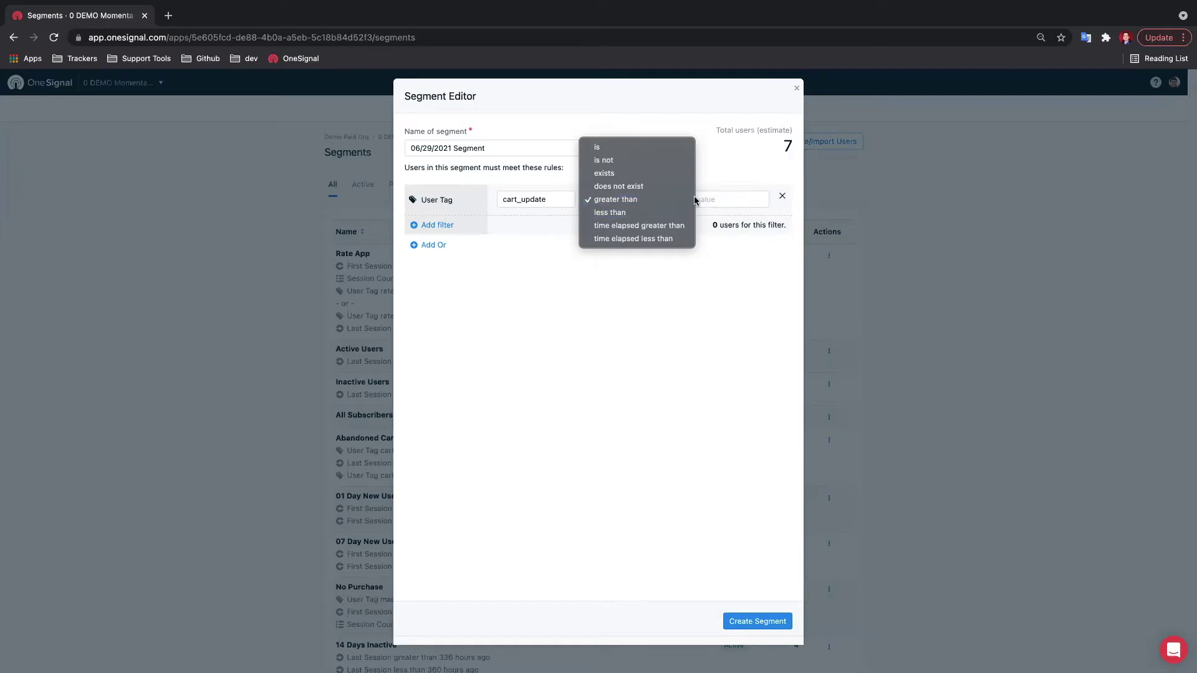
{"action": "left_click", "coordinate": [639, 227]}
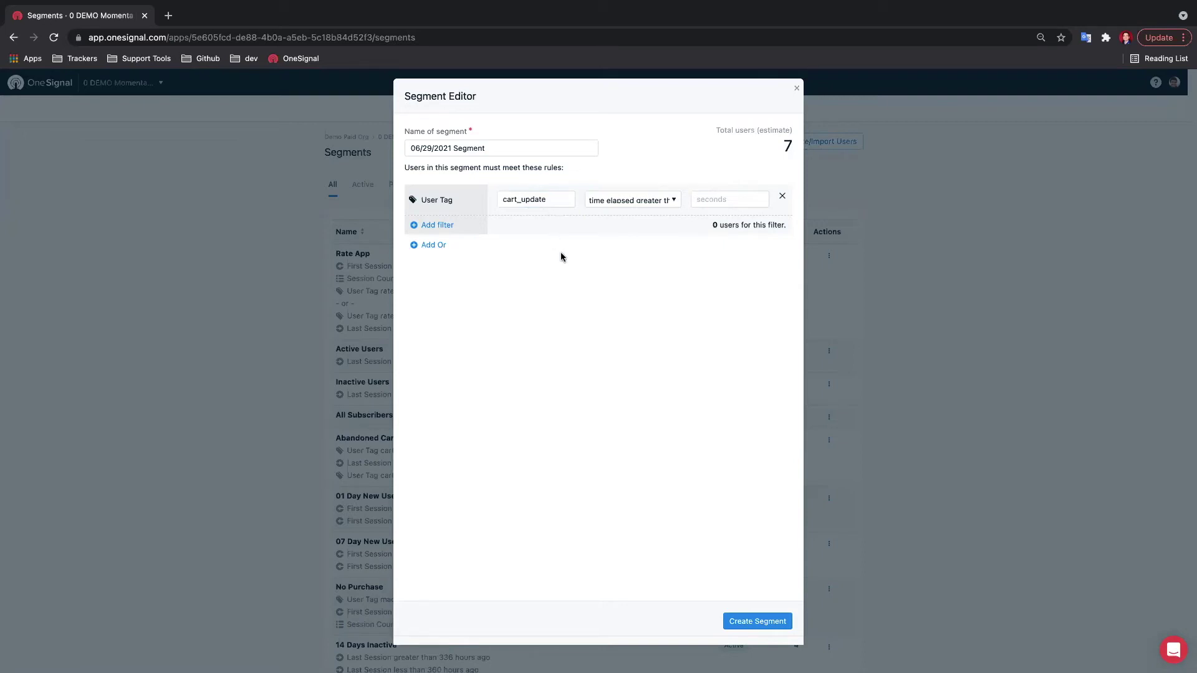
Set the cart_update filter's elapsed time to 86400 seconds, and close the segment editor without creating the segment.
{"action": "double_click", "coordinate": [517, 199]}
{"action": "left_click", "coordinate": [710, 199]}
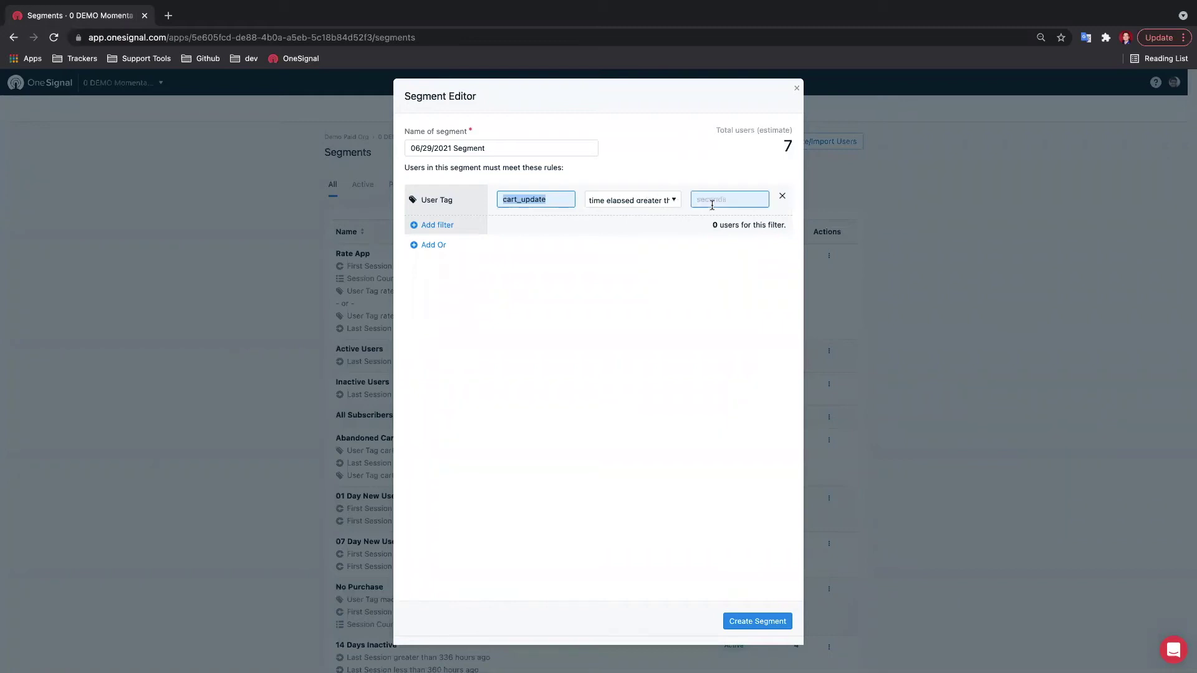
{"action": "type", "text": "1"}
{"action": "key", "text": "BackSpace"}
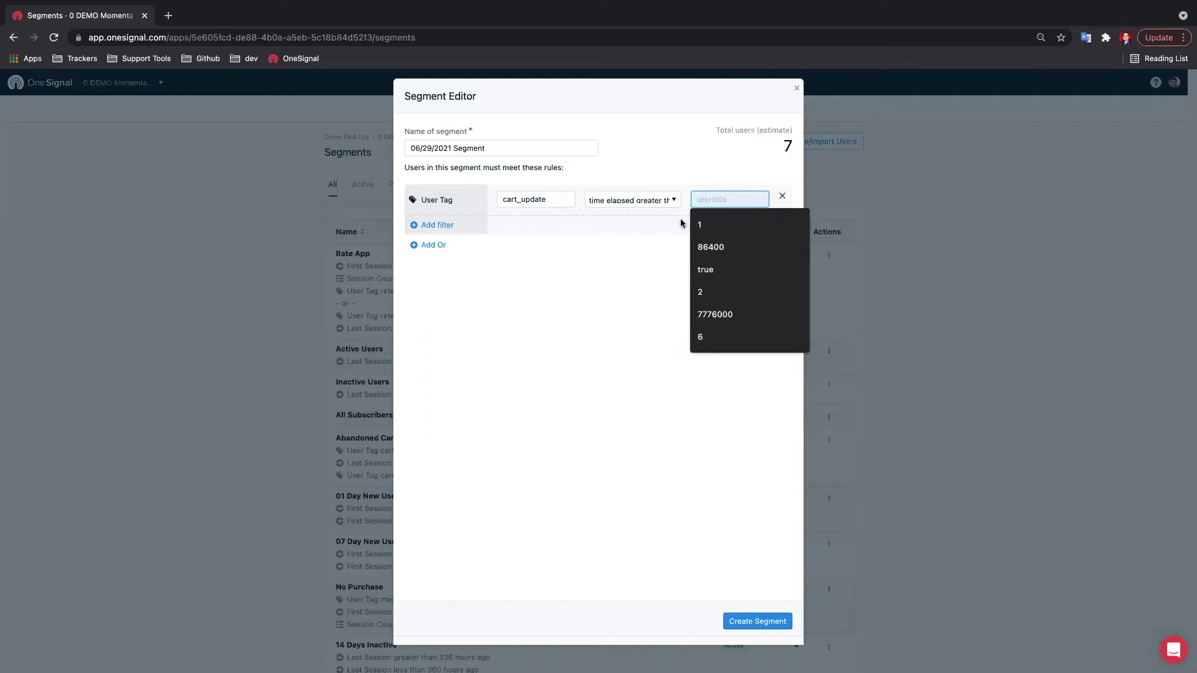
{"action": "left_click", "coordinate": [706, 248]}
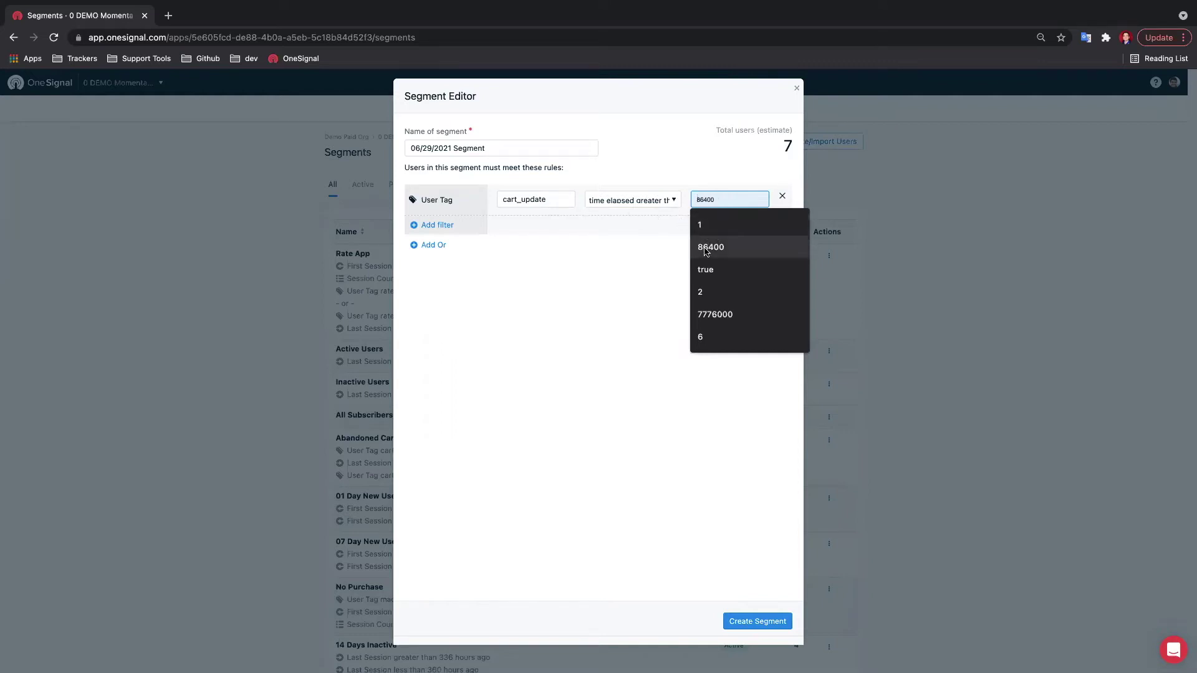
{"action": "left_click", "coordinate": [705, 248]}
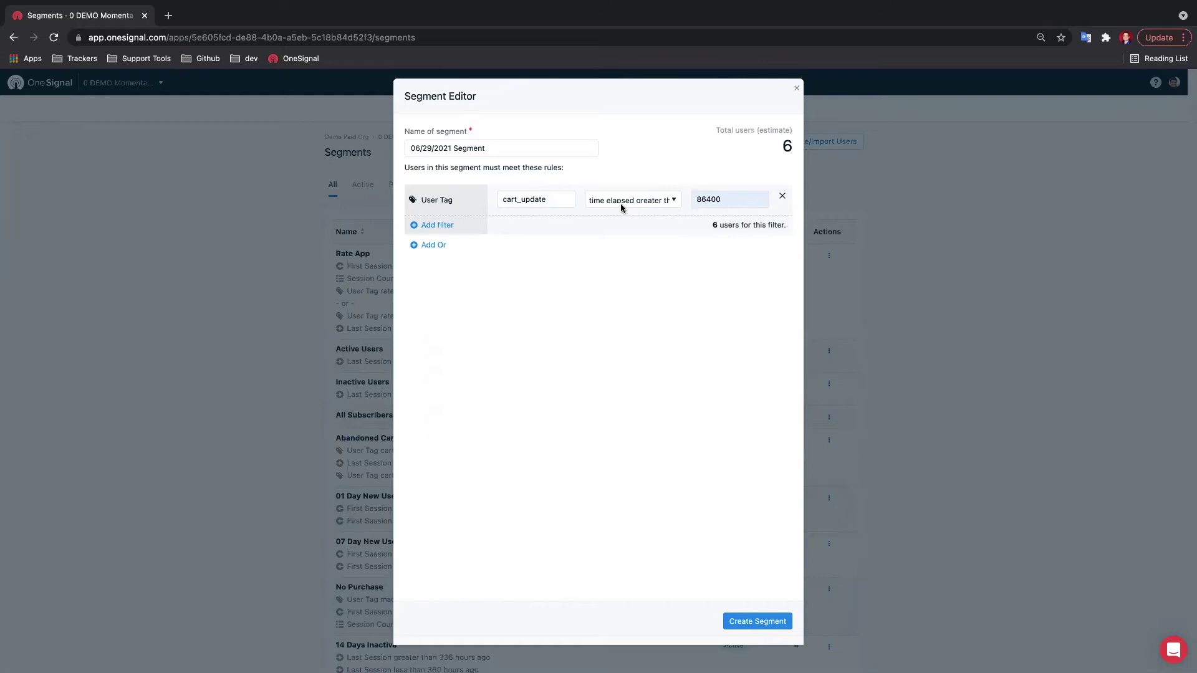
{"action": "double_click", "coordinate": [704, 199]}
{"action": "left_click", "coordinate": [687, 270]}
{"action": "left_click", "coordinate": [798, 89]}
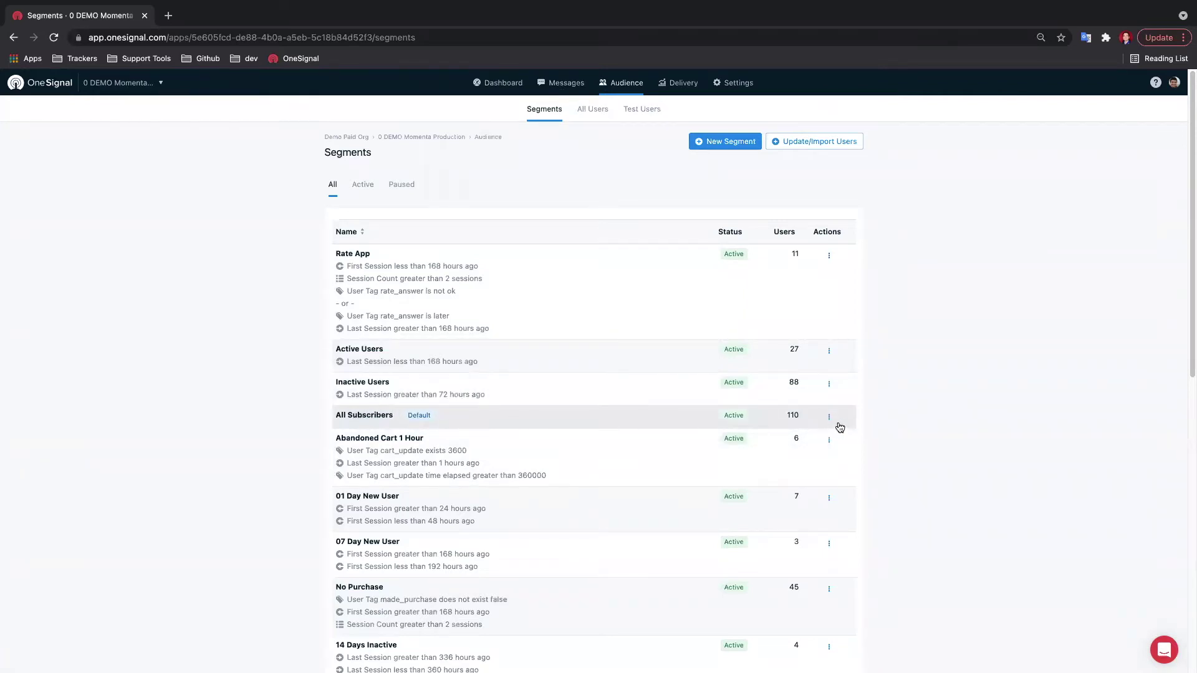
Open the Abandoned Cart 1 Hour segment for editing to examine its filter rules, and close it without changes.
{"action": "left_click", "coordinate": [828, 440]}
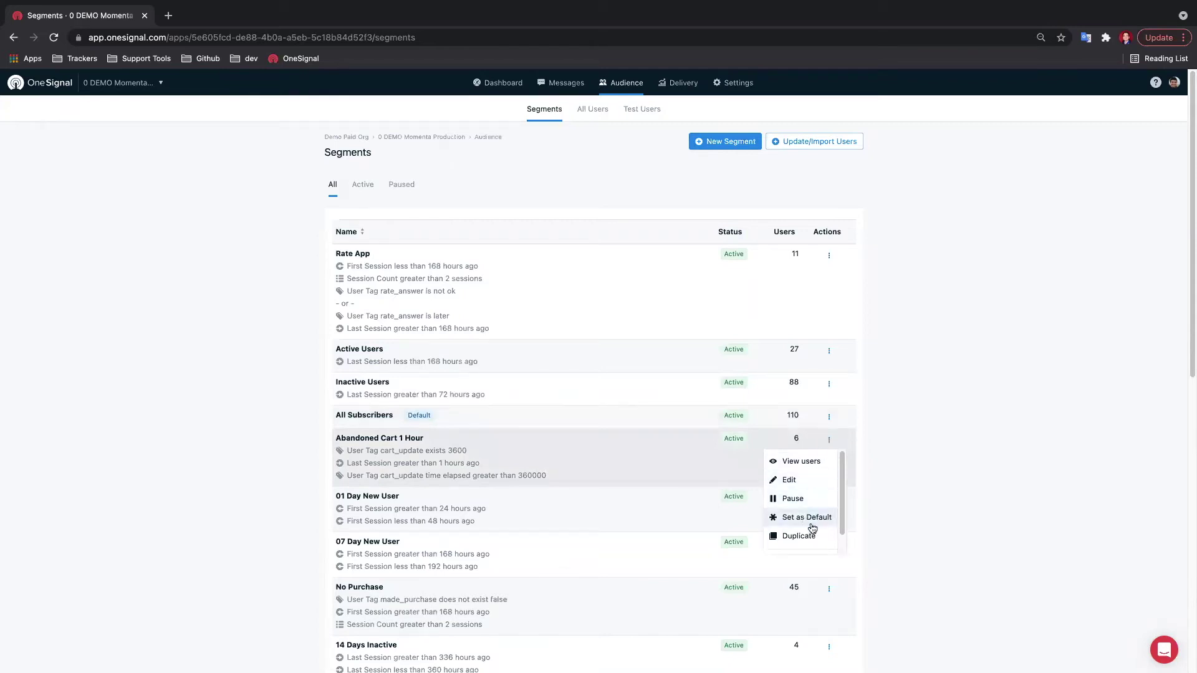
{"action": "left_click", "coordinate": [790, 479]}
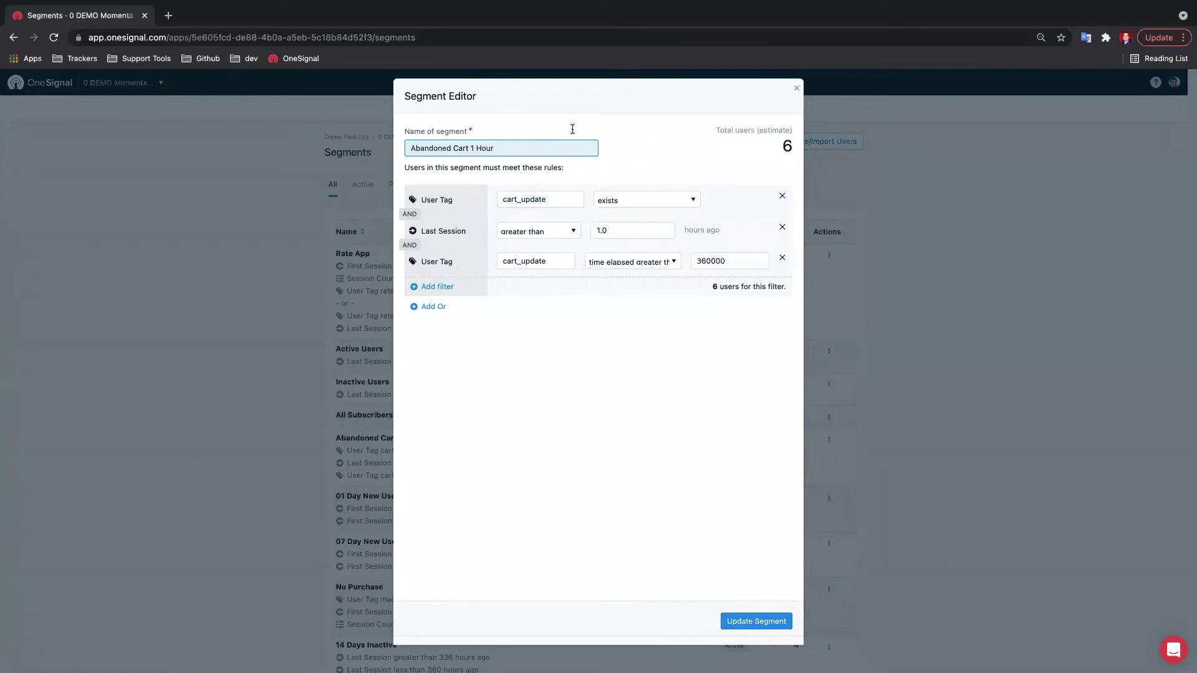
{"action": "left_click", "coordinate": [796, 88]}
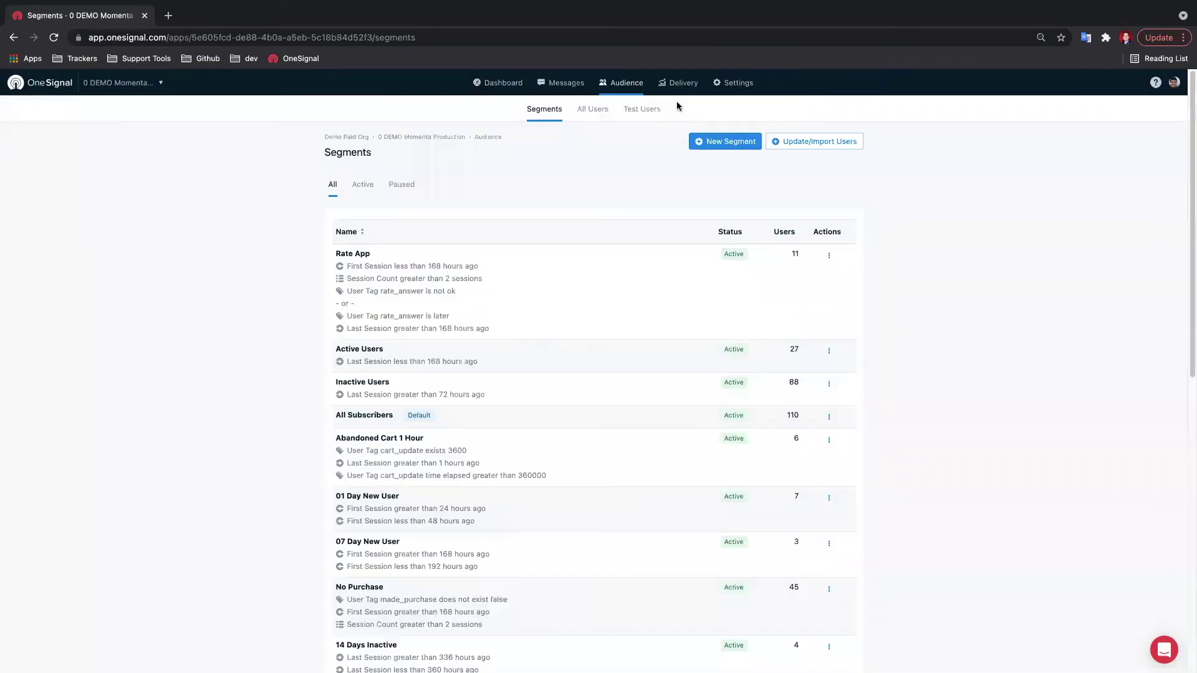
Start a new push notification from the messages page and set its audience to particular segments.
{"action": "left_click", "coordinate": [562, 84]}
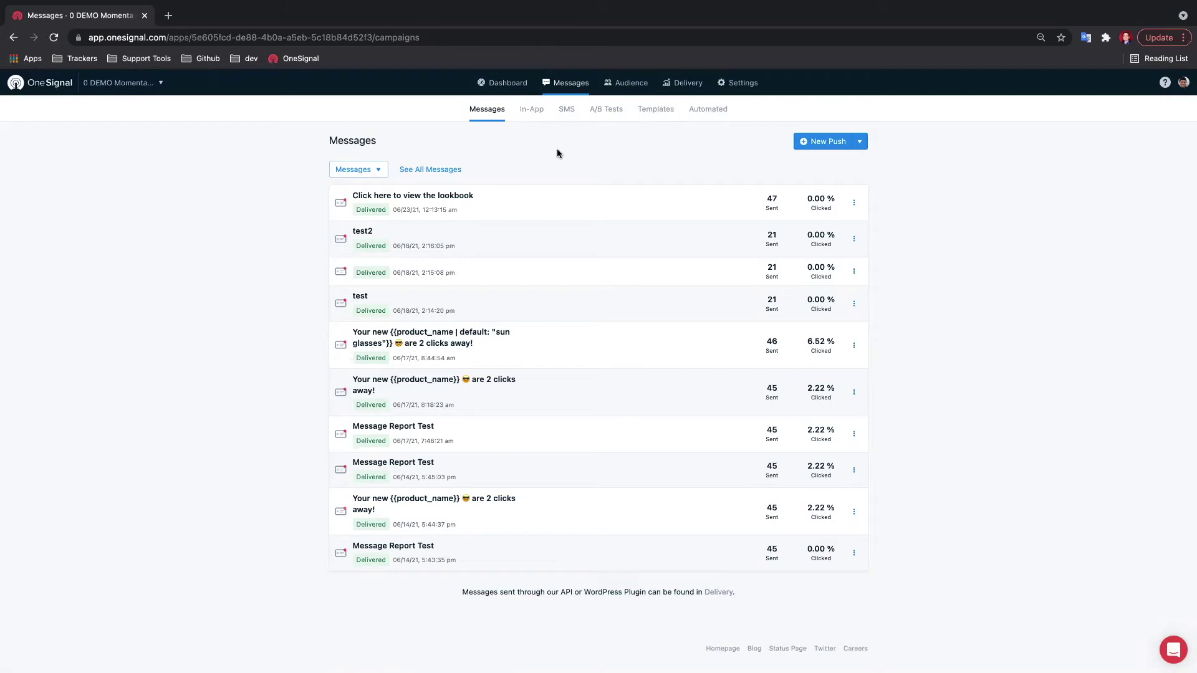
{"action": "left_click", "coordinate": [827, 144]}
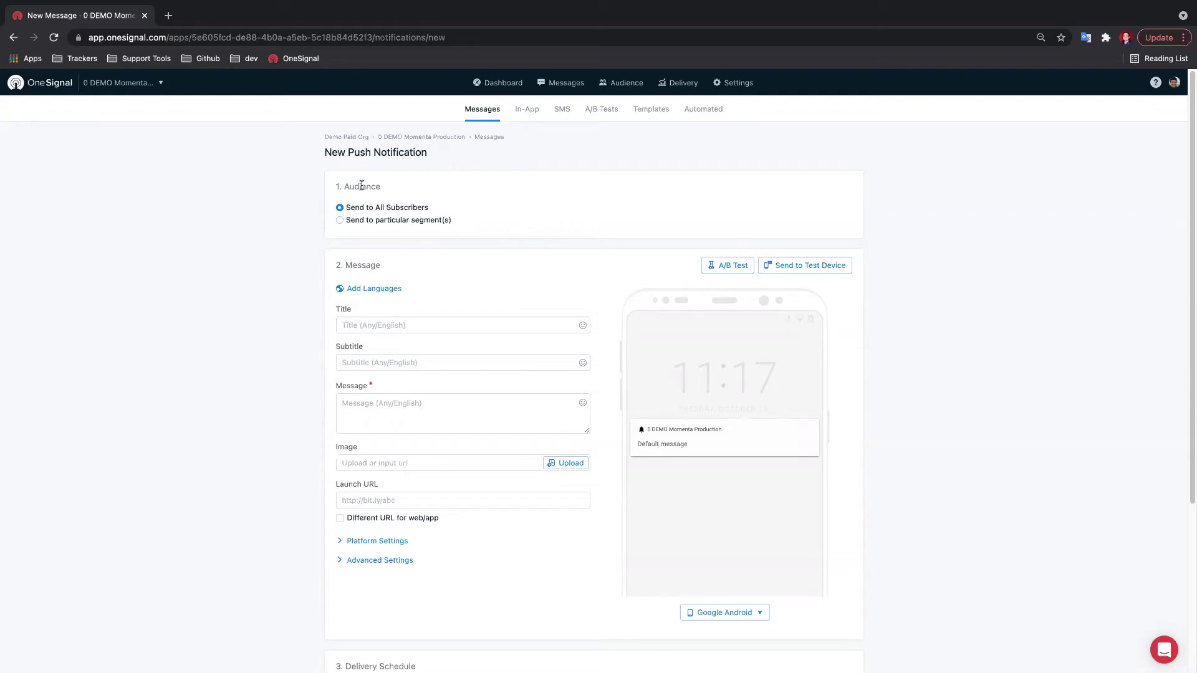
{"action": "left_click_drag", "start_coordinate": [336, 187], "coordinate": [387, 192]}
{"action": "left_click", "coordinate": [396, 220]}
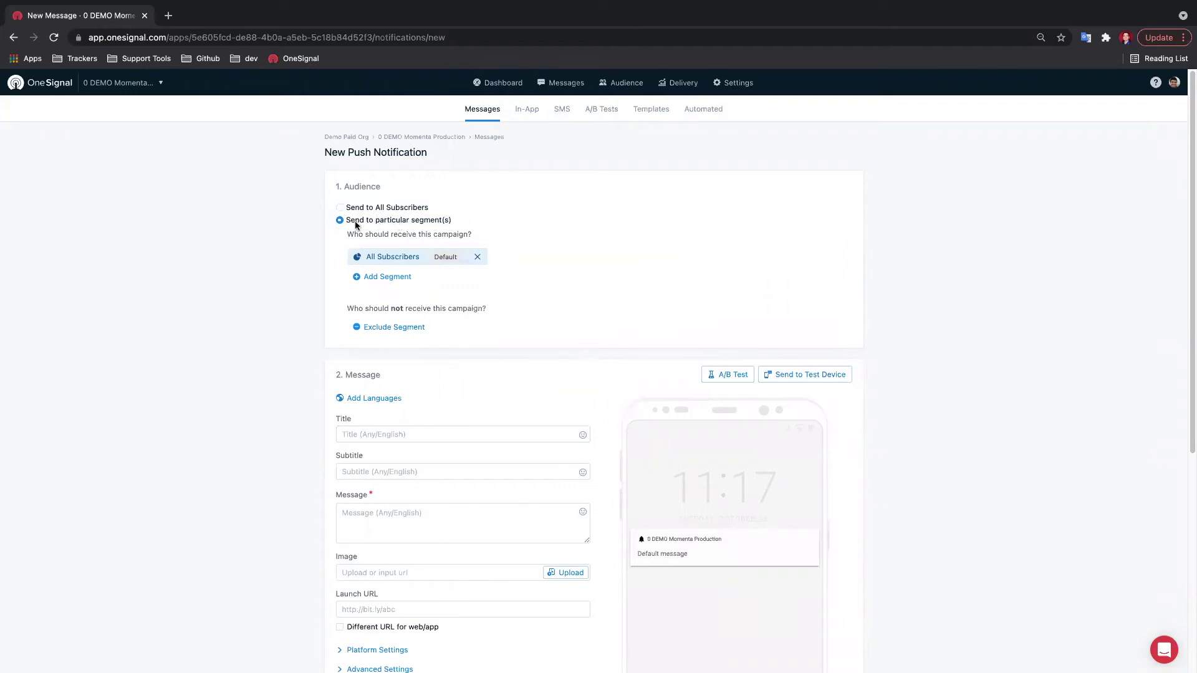
Replace All Subscribers with the 05/27/2021 Segment and Abandoned Cart 1 Hour as recipients, and exclude the 07 Day New User segment.
{"action": "left_click", "coordinate": [477, 257]}
{"action": "left_click", "coordinate": [390, 252]}
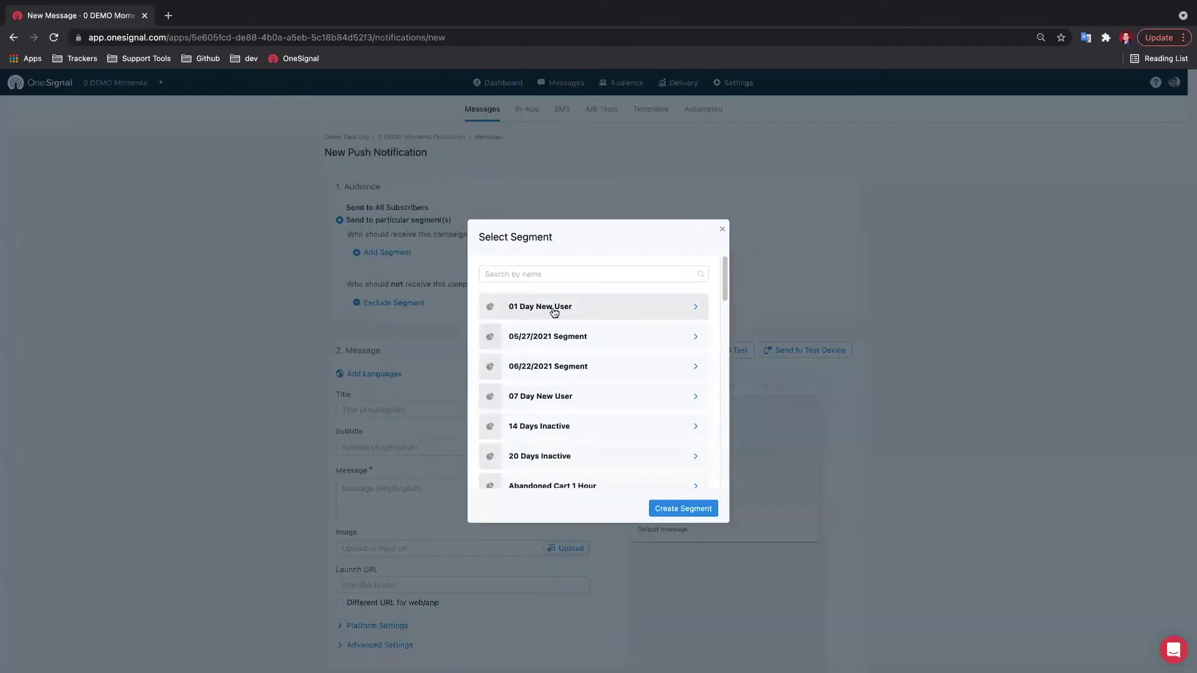
{"action": "left_click", "coordinate": [550, 338]}
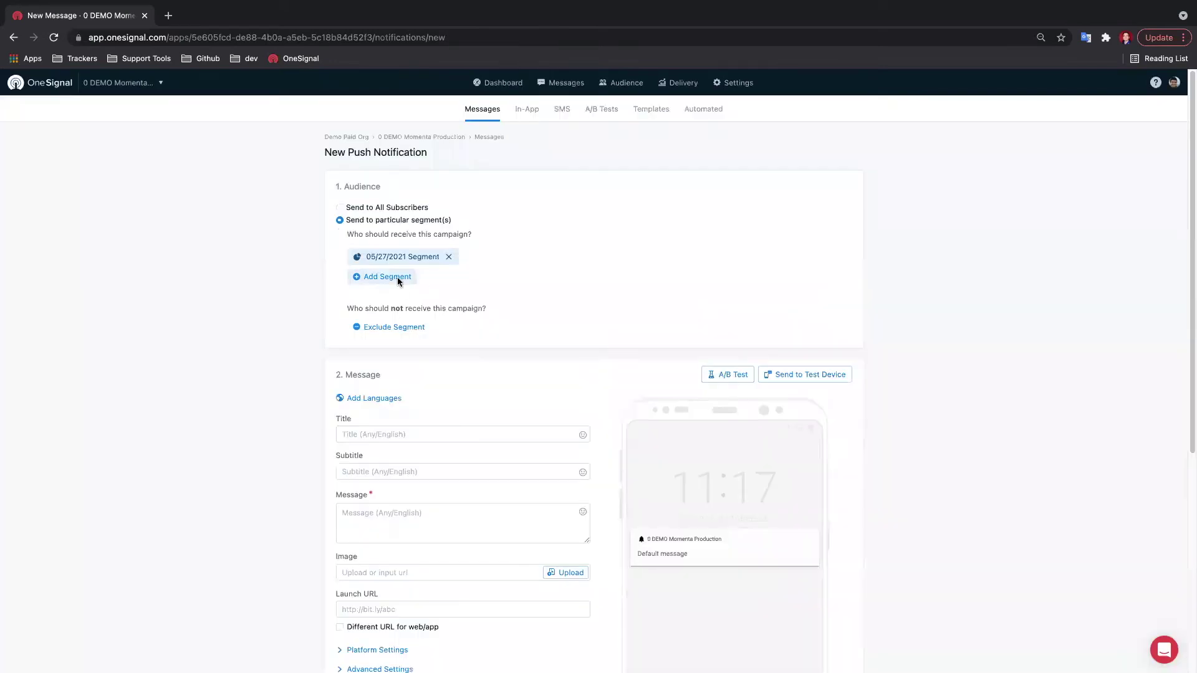
{"action": "left_click", "coordinate": [398, 280]}
{"action": "left_click", "coordinate": [542, 456]}
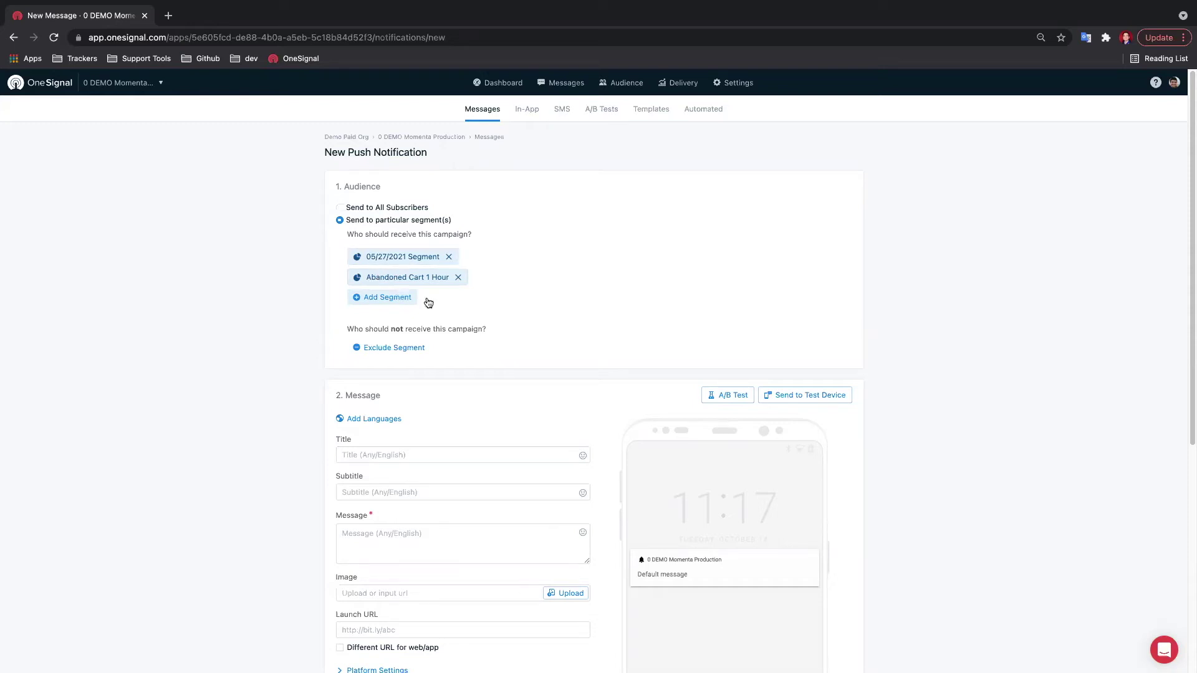
{"action": "left_click", "coordinate": [403, 349]}
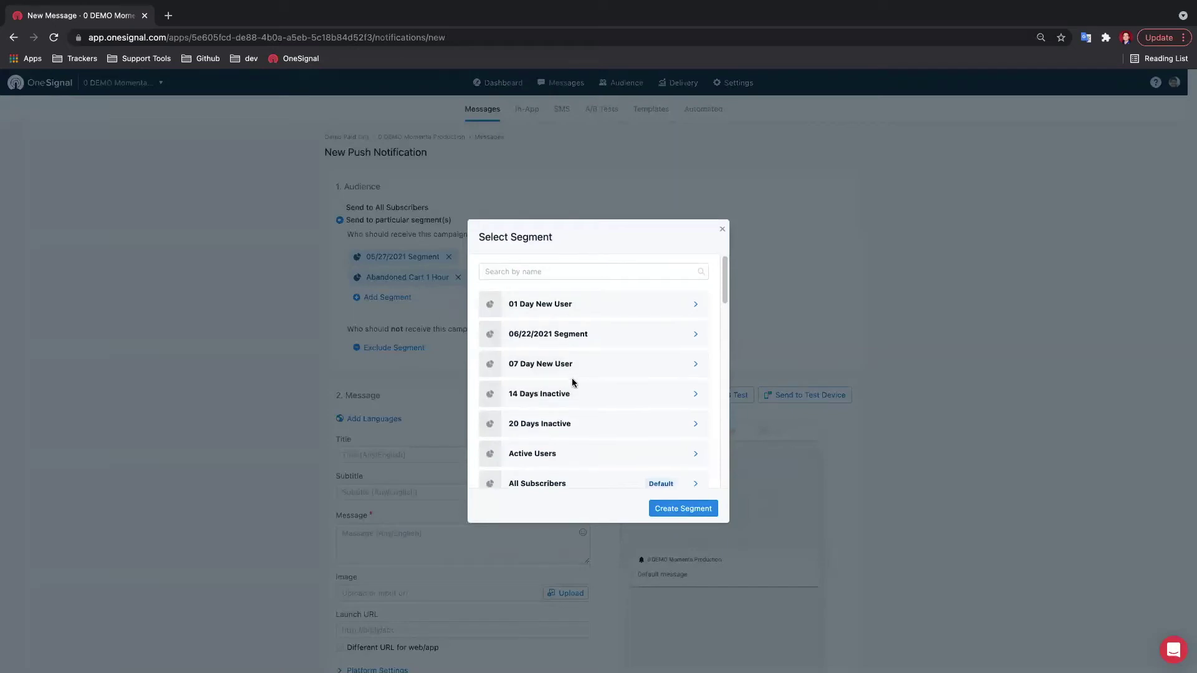
{"action": "left_click", "coordinate": [548, 368]}
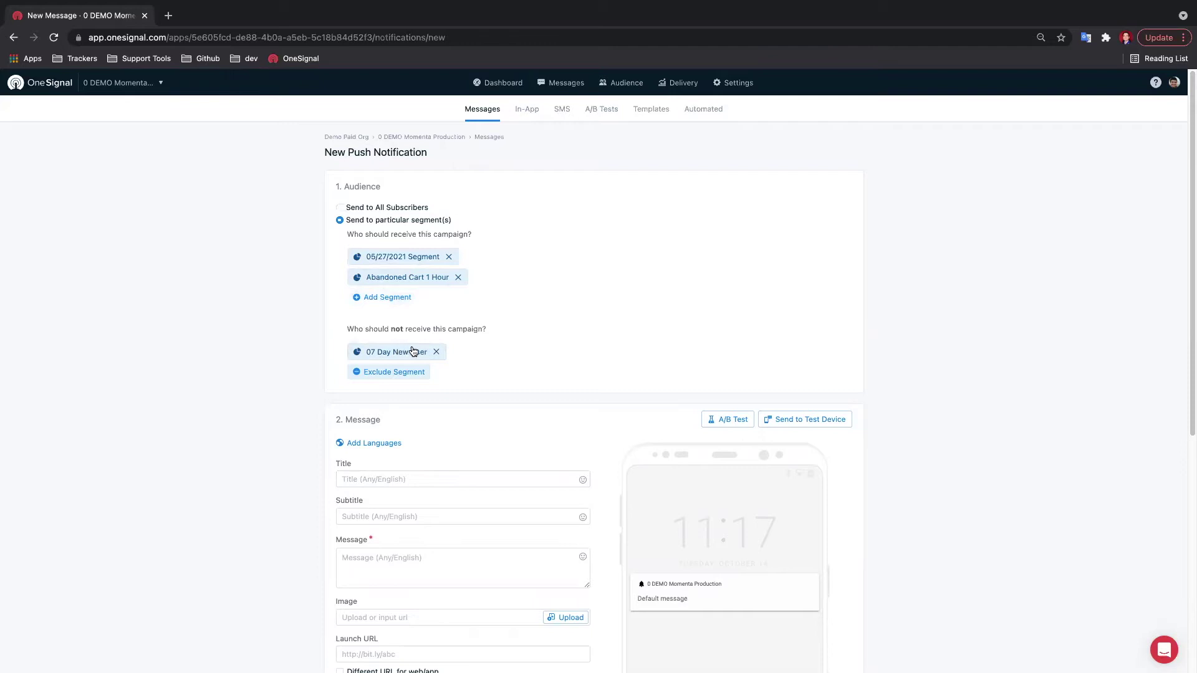
Enter the notification title "best push in the biz" followed by a heart-eyes emoji.
{"action": "scroll", "coordinate": [413, 351], "scroll_direction": "down", "scroll_amount": 5}
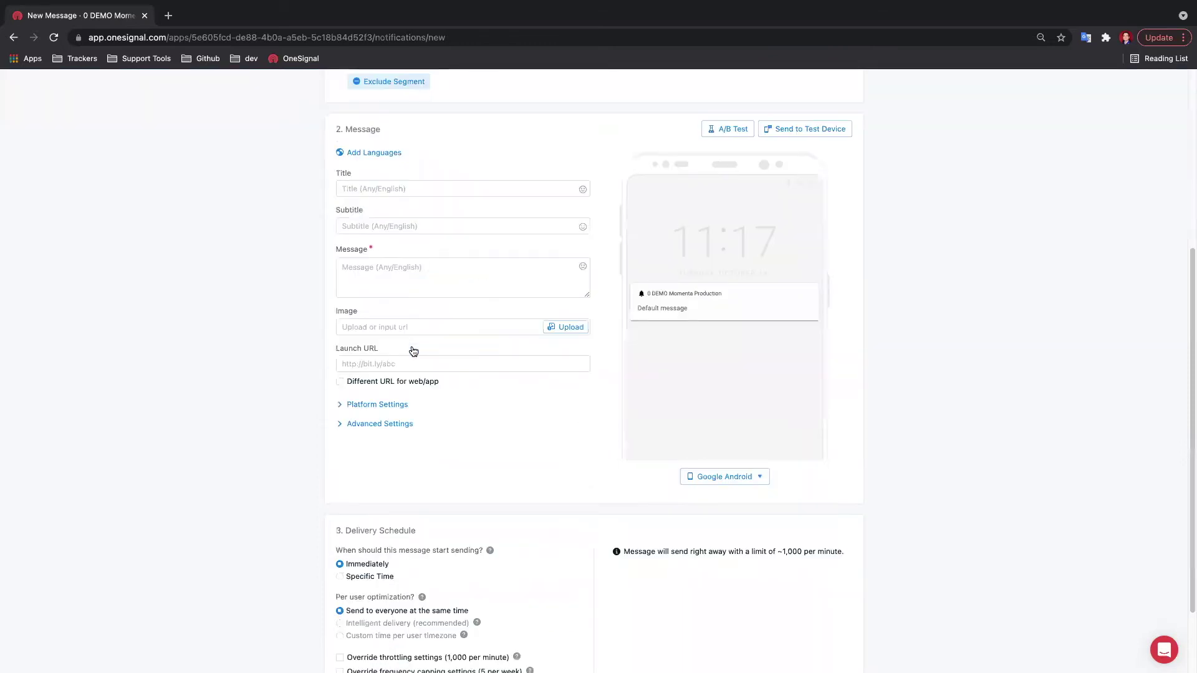
{"action": "left_click", "coordinate": [363, 188]}
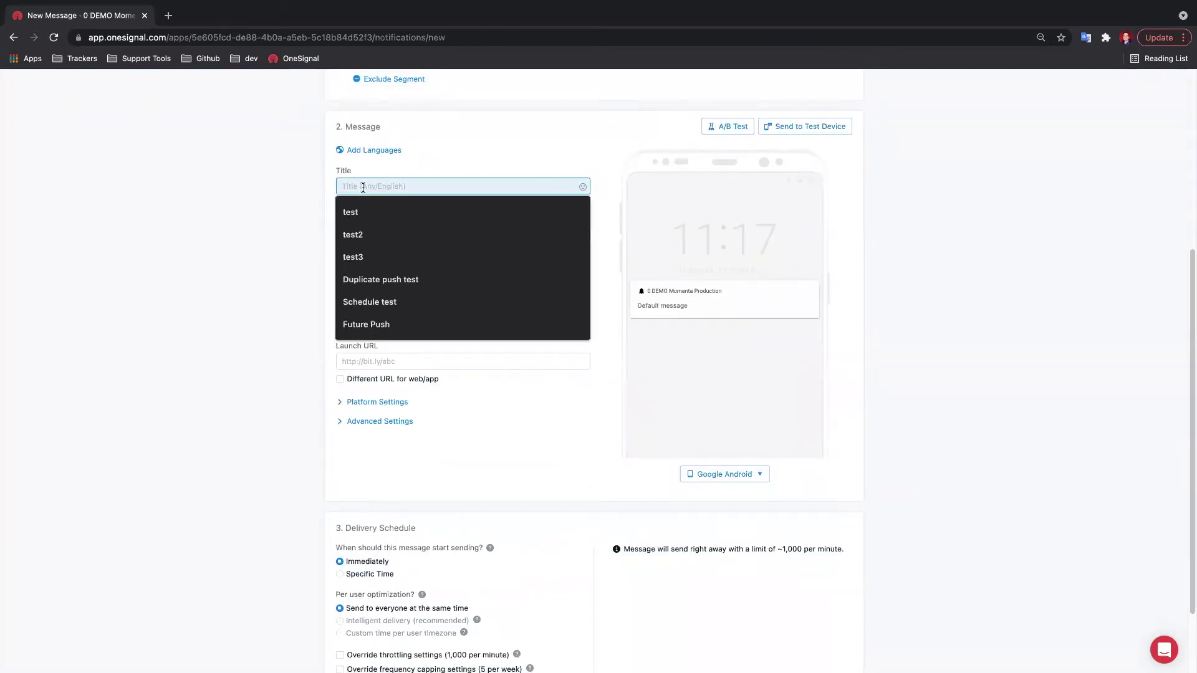
{"action": "type", "text": "best push in the biz"}
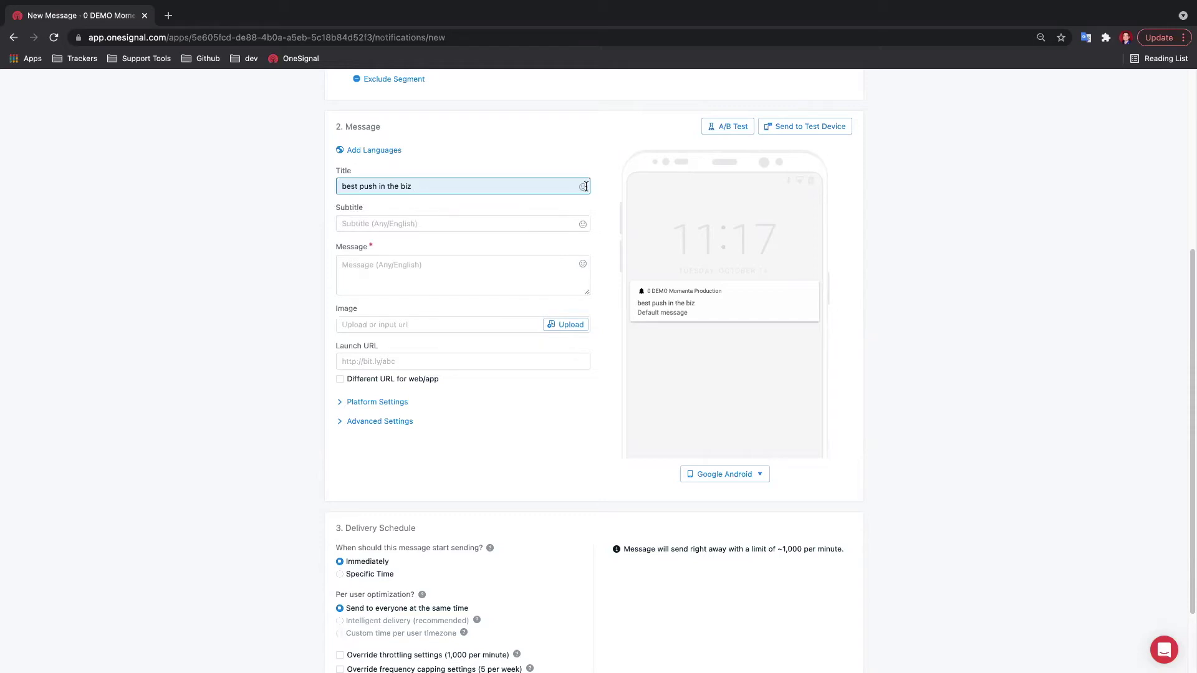
{"action": "left_click", "coordinate": [582, 186]}
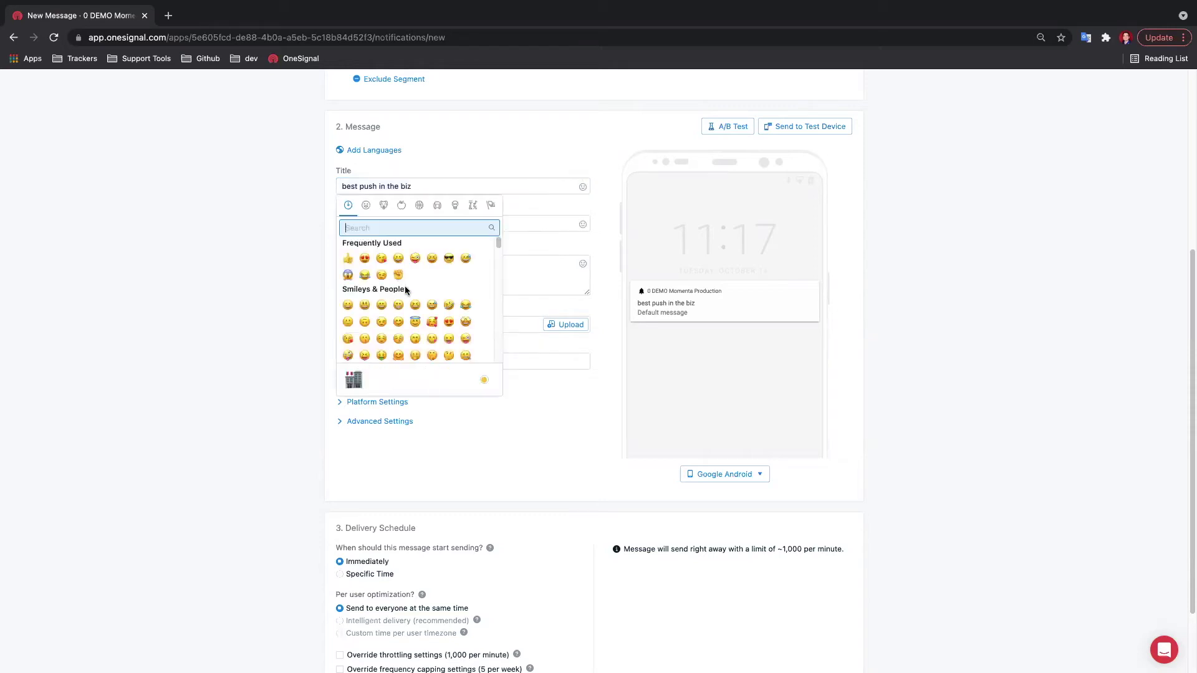
{"action": "left_click", "coordinate": [364, 258]}
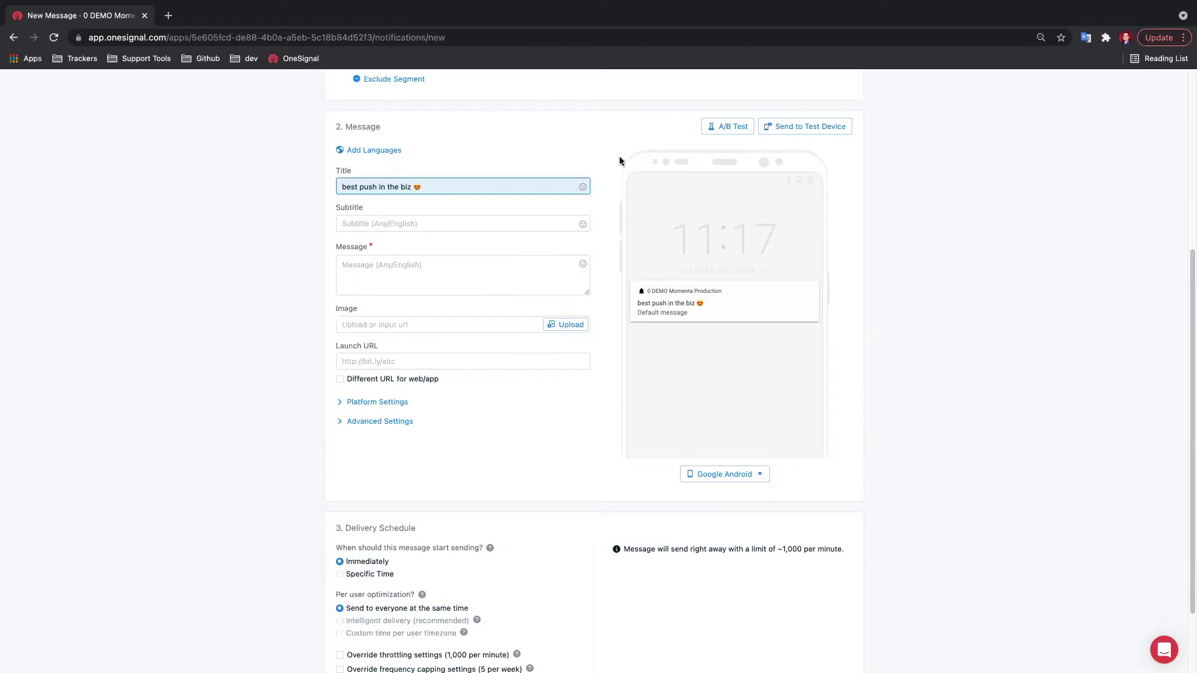
{"action": "left_click_drag", "start_coordinate": [423, 187], "coordinate": [339, 198]}
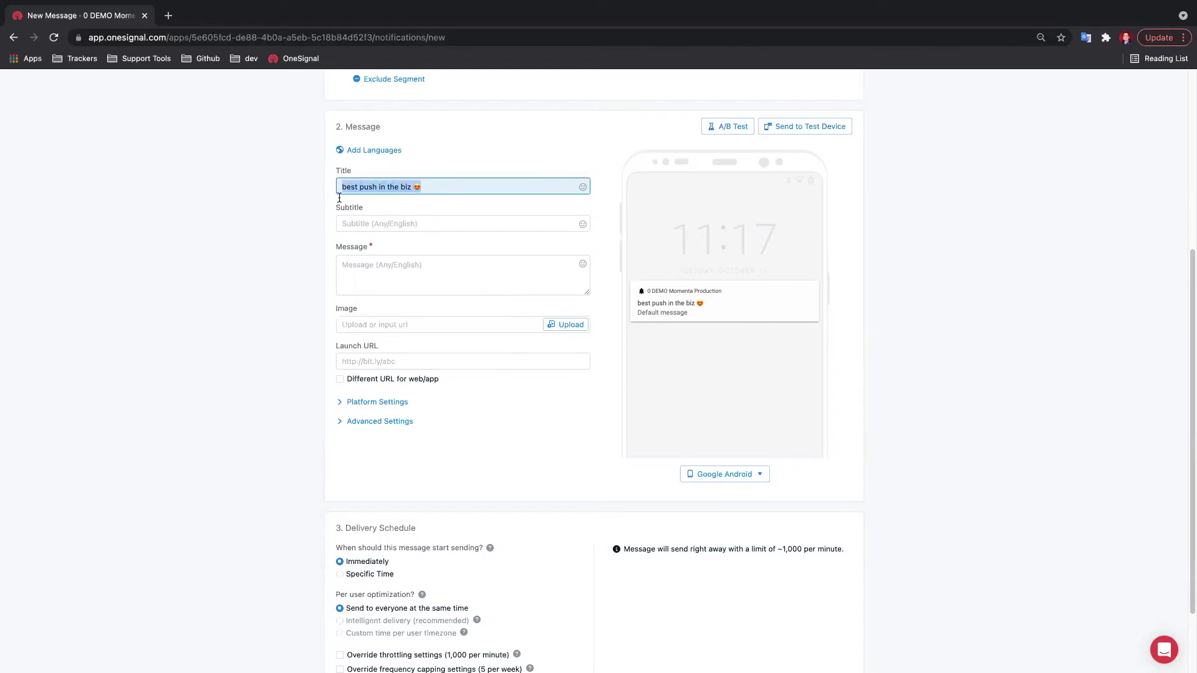
Enter the message "THis is a push that you get when you are not on the website or within the mobile app" followed by a sunglasses emoji.
{"action": "left_click", "coordinate": [388, 270]}
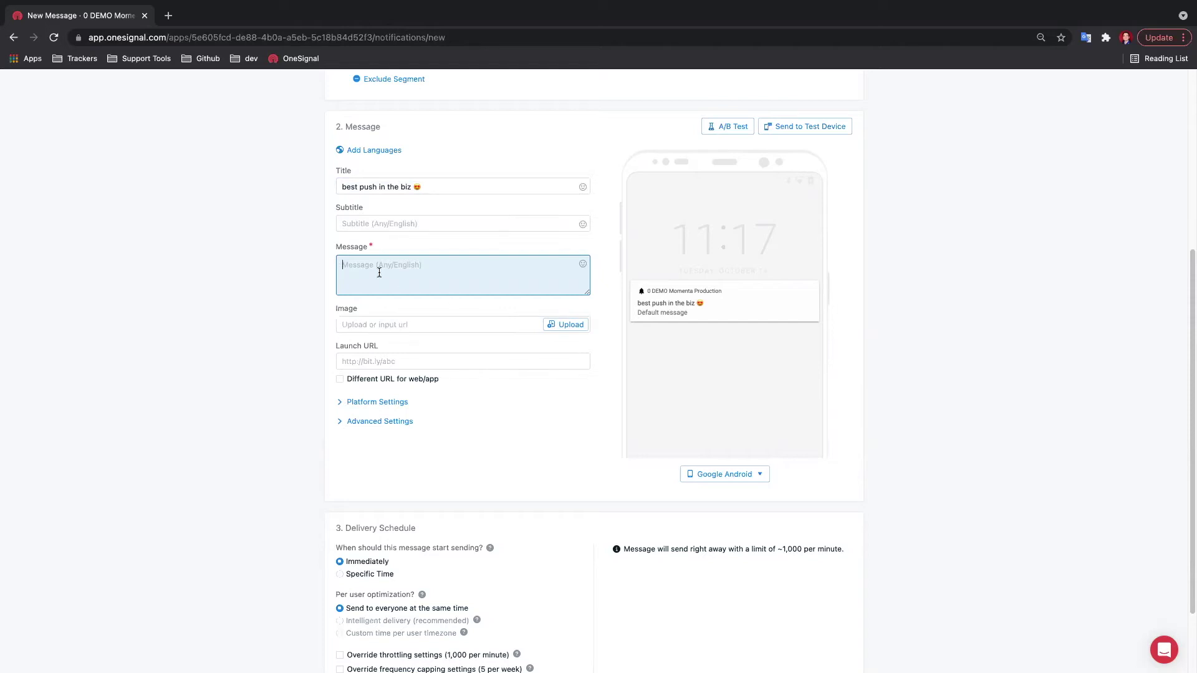
{"action": "type", "text": "THis is a push that you get when you are not on the"}
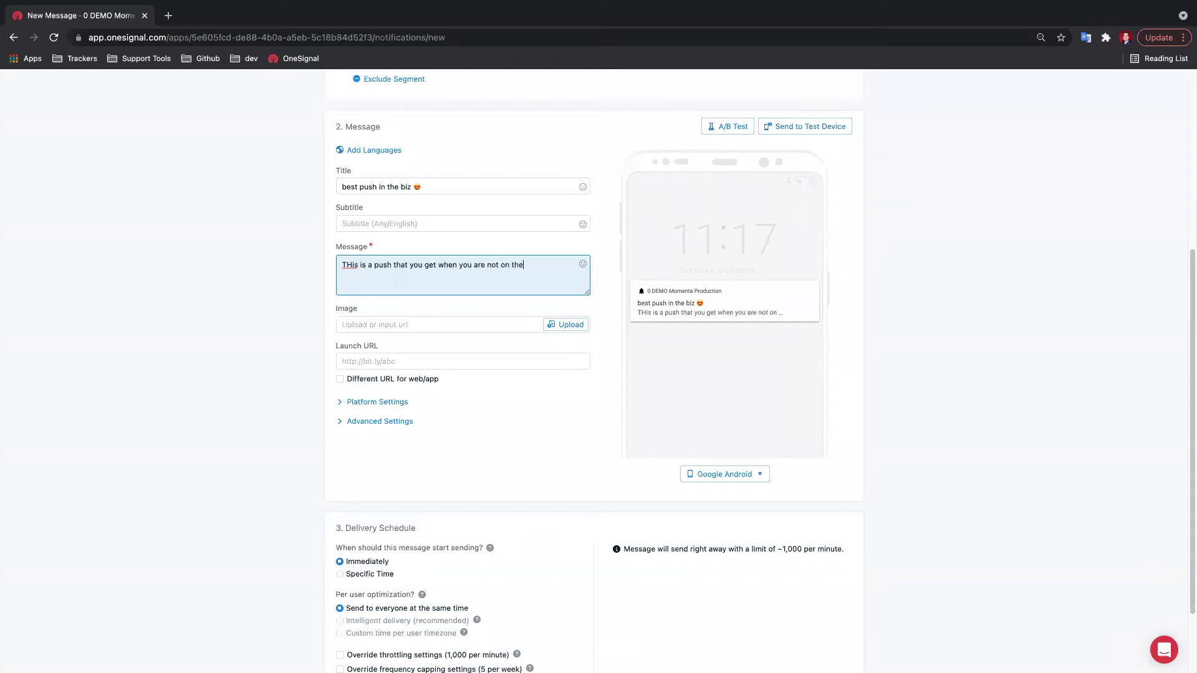
{"action": "type", "text": " website or within the mobile app"}
{"action": "left_click", "coordinate": [582, 264]}
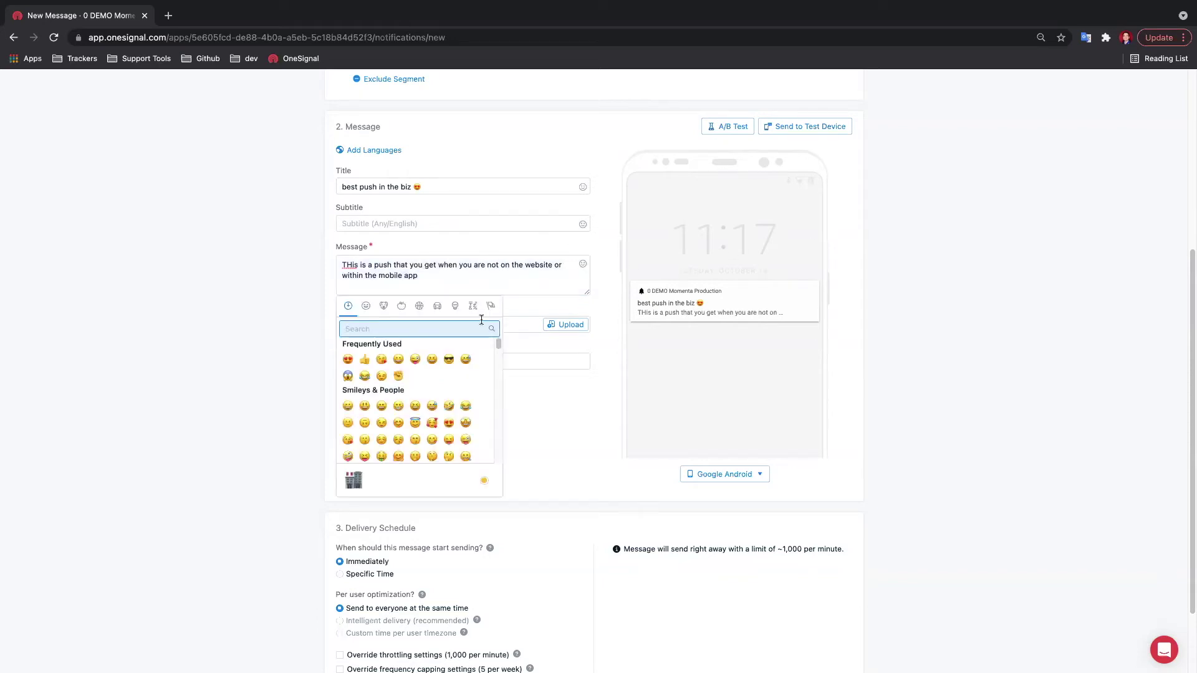
{"action": "left_click", "coordinate": [449, 359]}
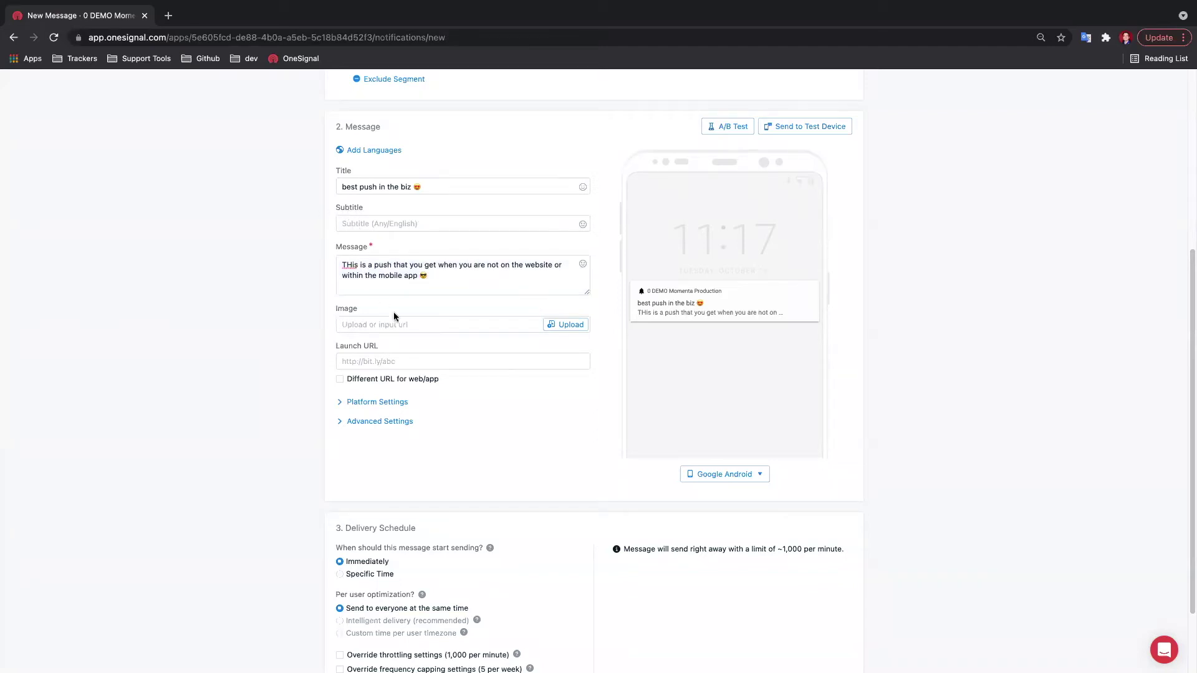
Upload sun-256x256.jpg from the Pictures folder as the notification's image and save it uncropped.
{"action": "left_click", "coordinate": [564, 322]}
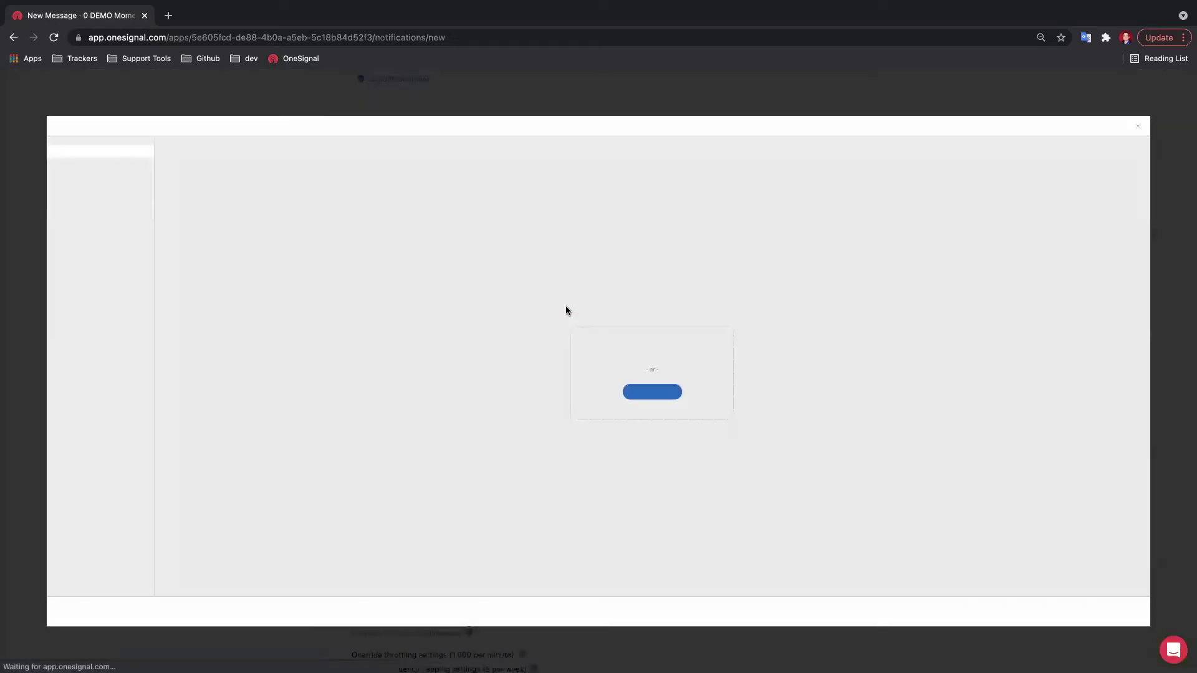
{"action": "left_click", "coordinate": [638, 392]}
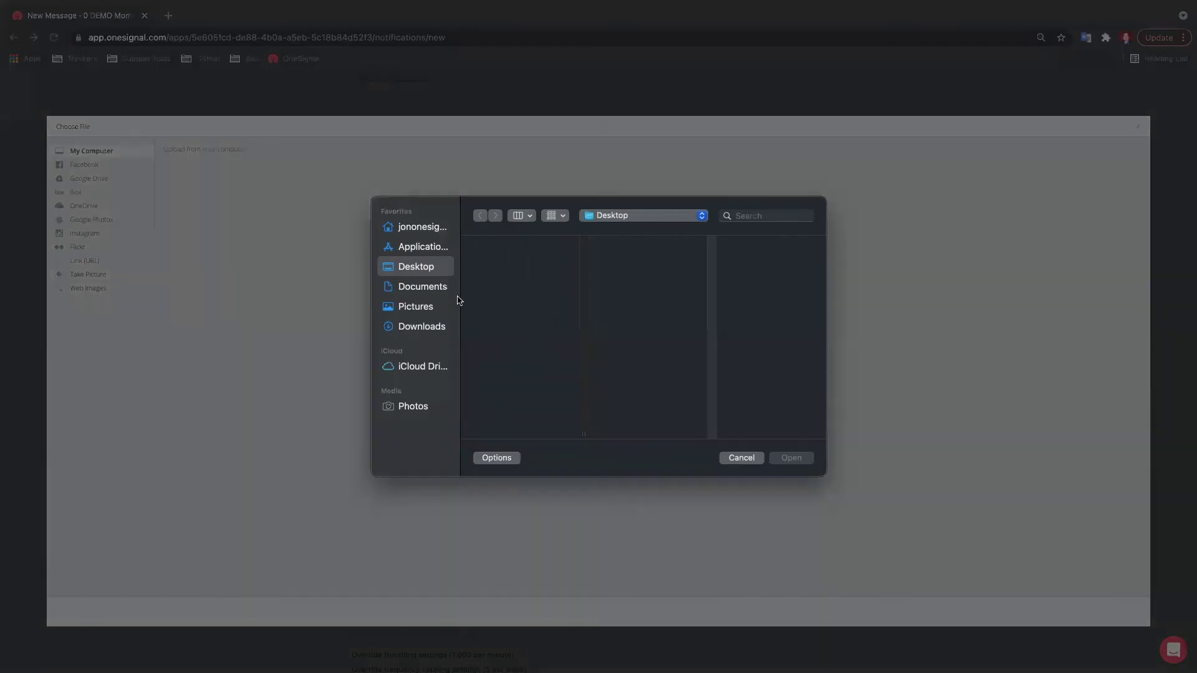
{"action": "left_click", "coordinate": [418, 308]}
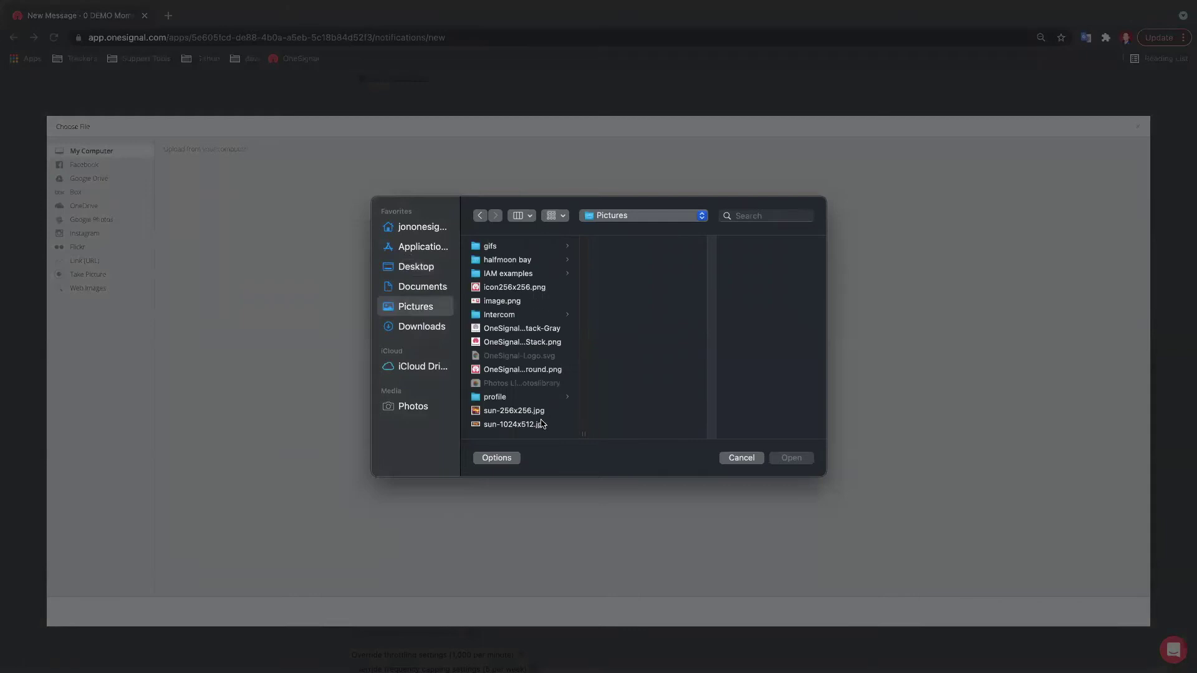
{"action": "left_click", "coordinate": [516, 412]}
{"action": "left_click", "coordinate": [791, 458]}
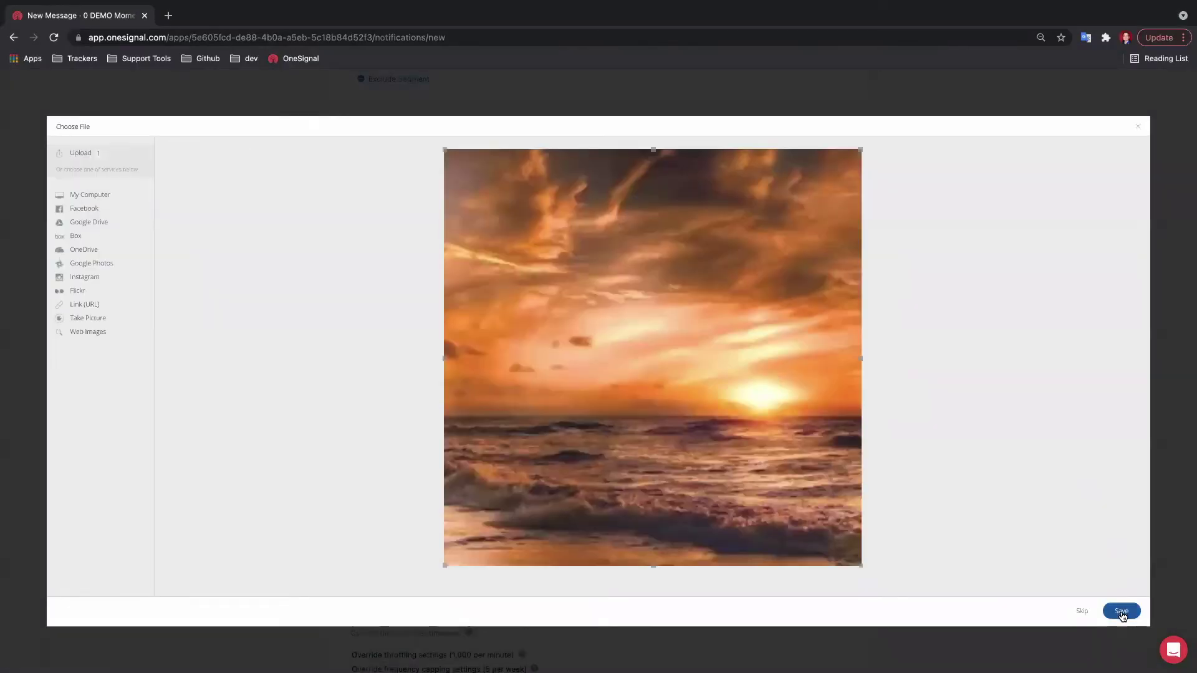
{"action": "left_click", "coordinate": [1122, 613]}
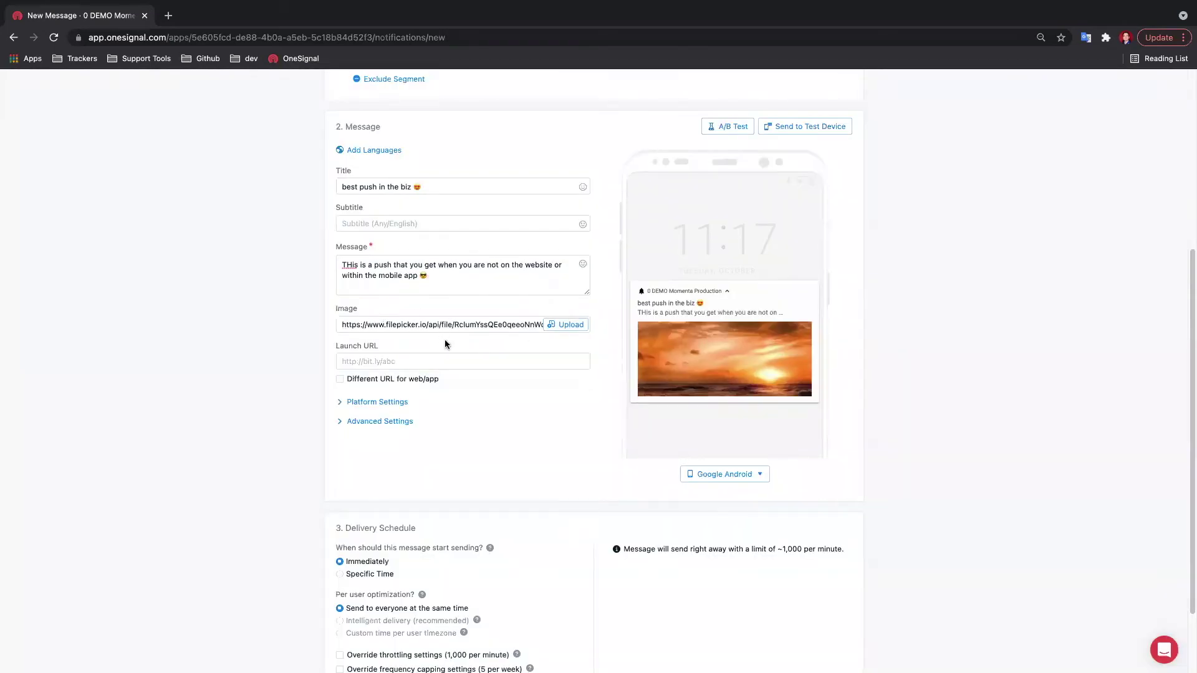
{"action": "left_click", "coordinate": [402, 362]}
{"action": "type", "text": "https://onesignal.com"}
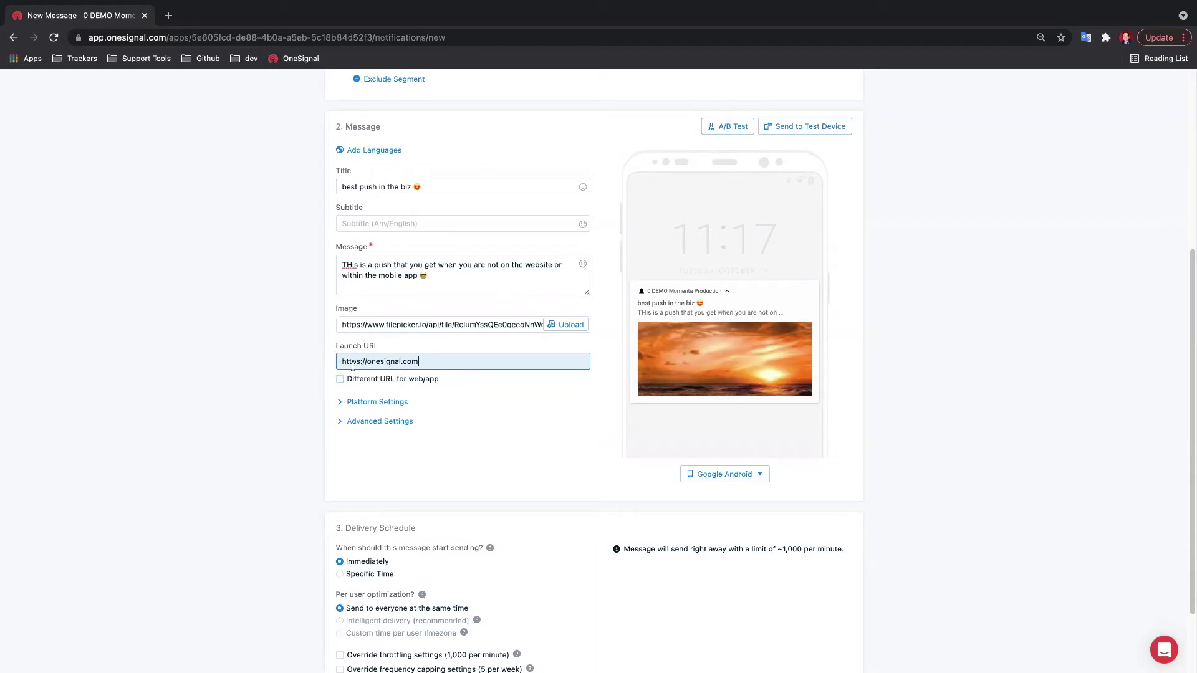
{"action": "left_click", "coordinate": [340, 380]}
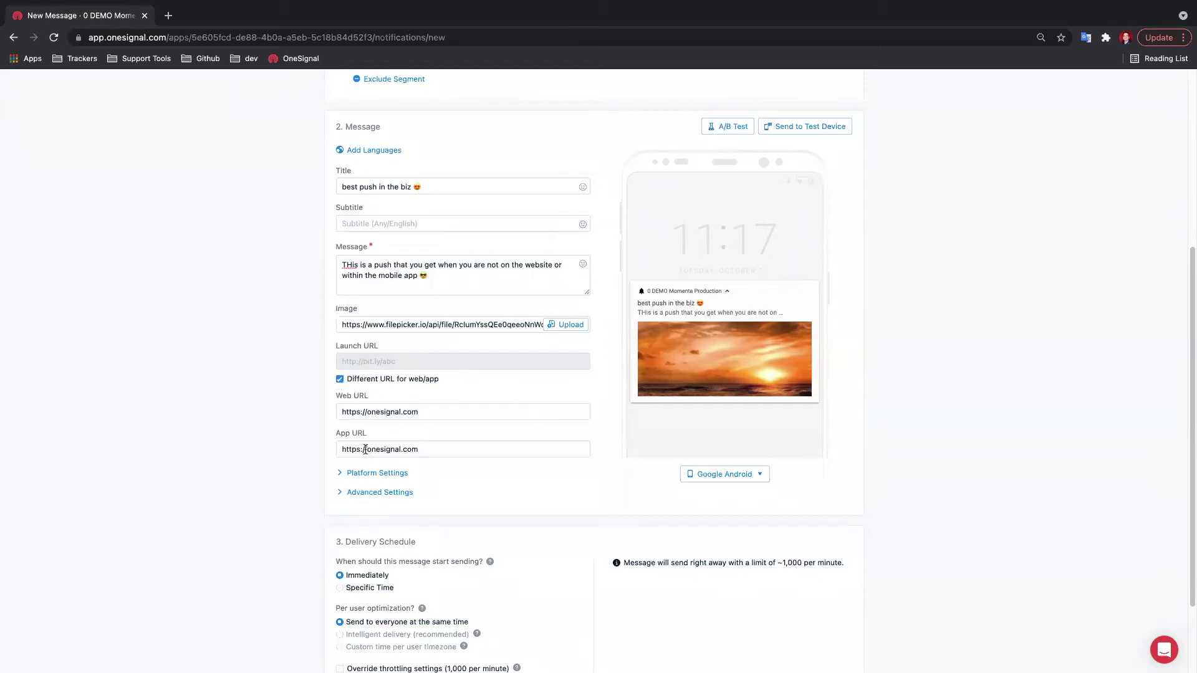
{"action": "left_click_drag", "start_coordinate": [343, 412], "coordinate": [417, 414]}
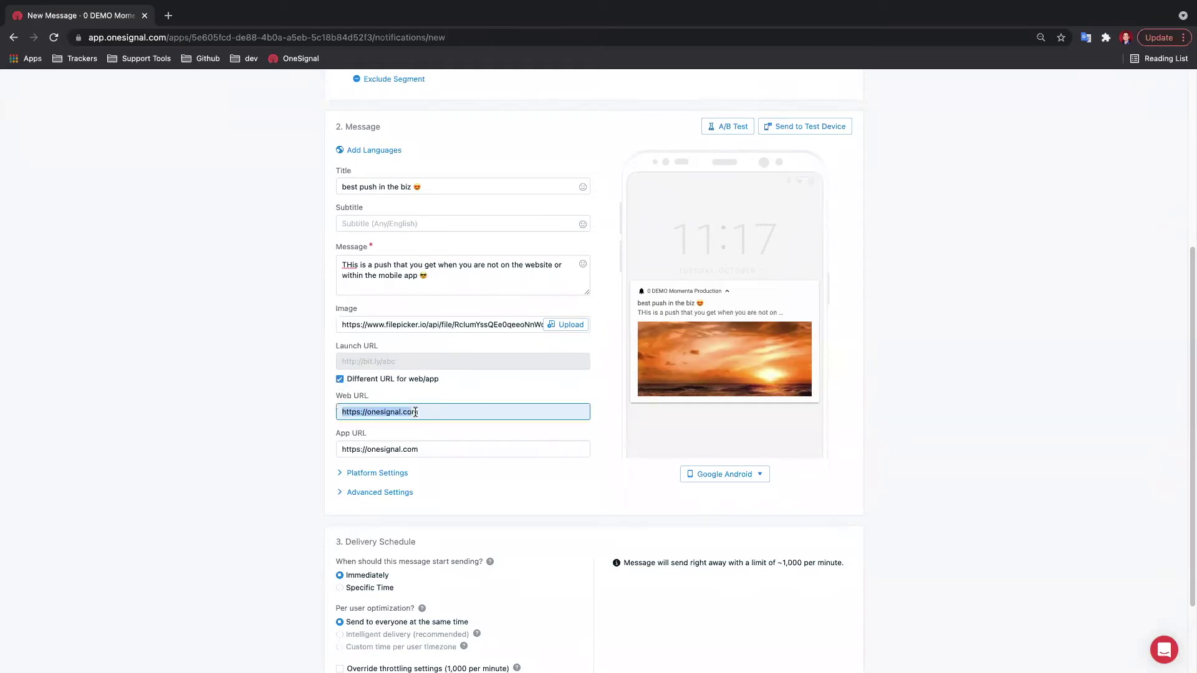
{"action": "double_click", "coordinate": [374, 448]}
{"action": "double_click", "coordinate": [347, 449]}
{"action": "type", "text": "myapp"}
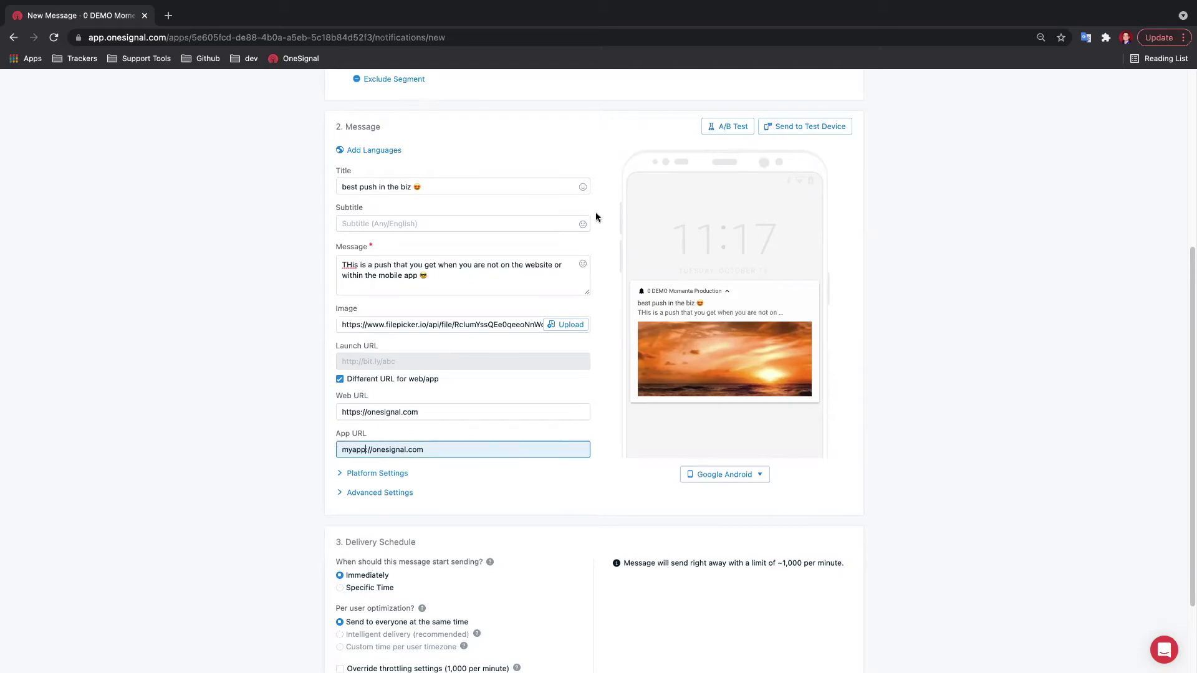
Add Japanese, Italian, Indonesian and Hungarian as extra languages for the message.
{"action": "scroll", "coordinate": [596, 217], "scroll_direction": "up", "scroll_amount": 1}
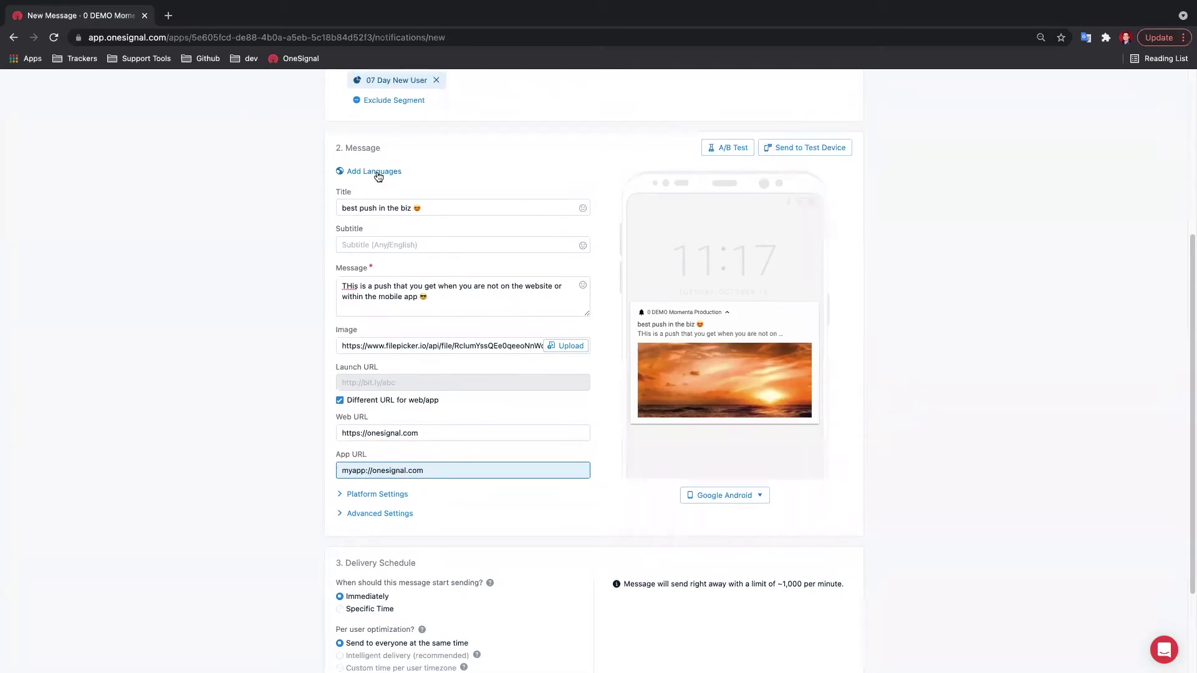
{"action": "left_click", "coordinate": [377, 174]}
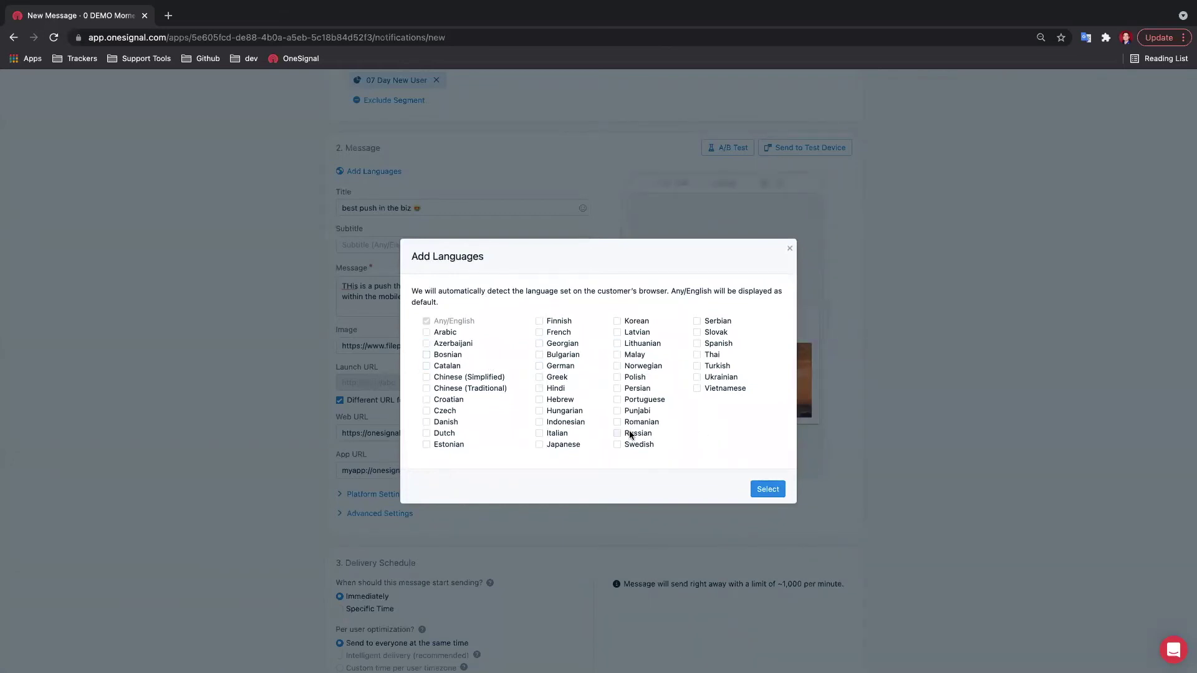
{"action": "left_click", "coordinate": [567, 444]}
{"action": "left_click", "coordinate": [561, 433]}
{"action": "left_click", "coordinate": [564, 422]}
{"action": "left_click", "coordinate": [564, 411]}
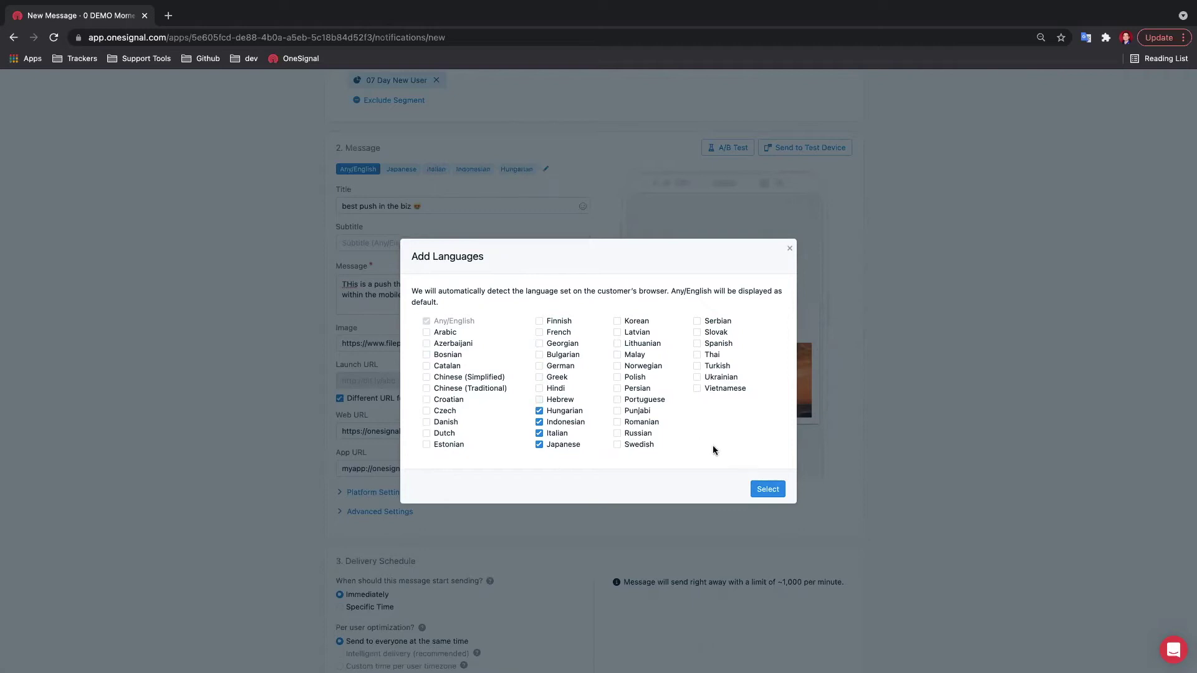
{"action": "left_click", "coordinate": [767, 489]}
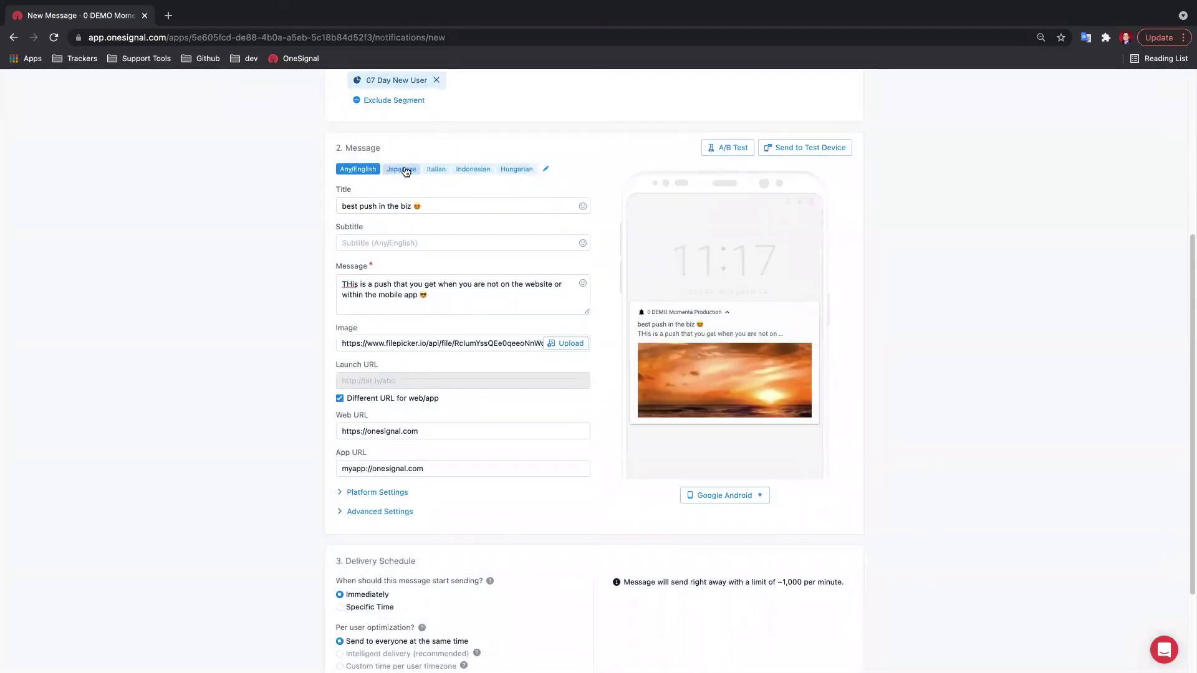
View the Japanese, Italian, Indonesian and Hungarian versions of the message, ending on the Any/English version.
{"action": "left_click", "coordinate": [402, 170]}
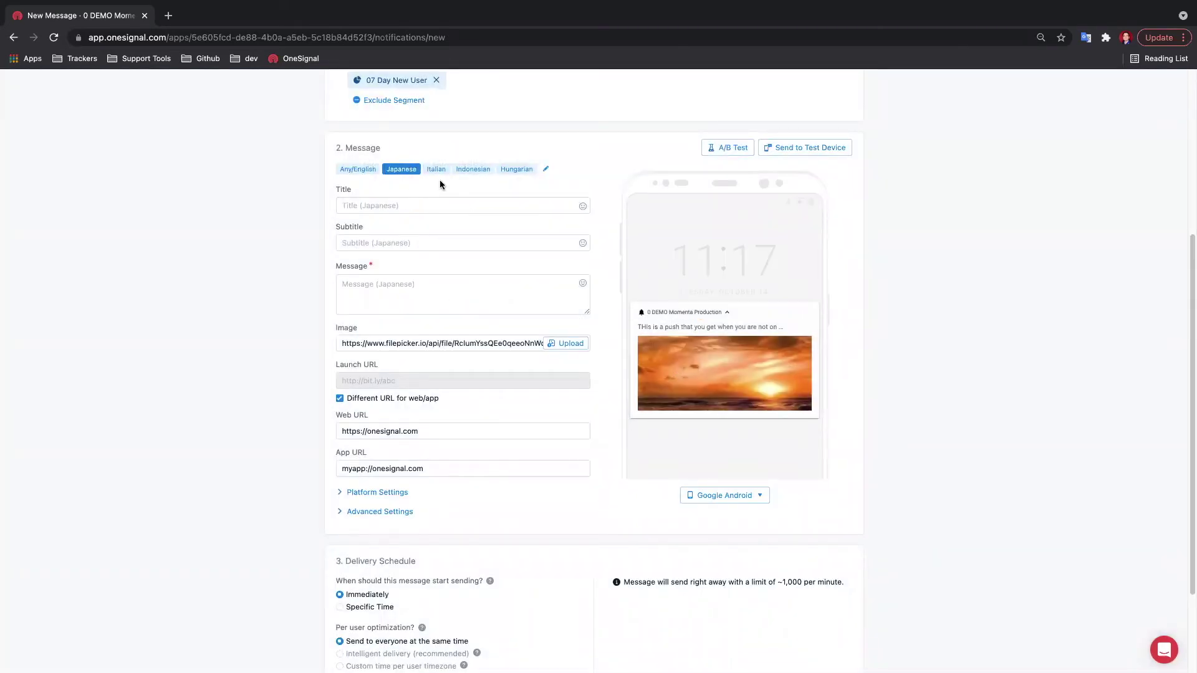
{"action": "left_click", "coordinate": [435, 170]}
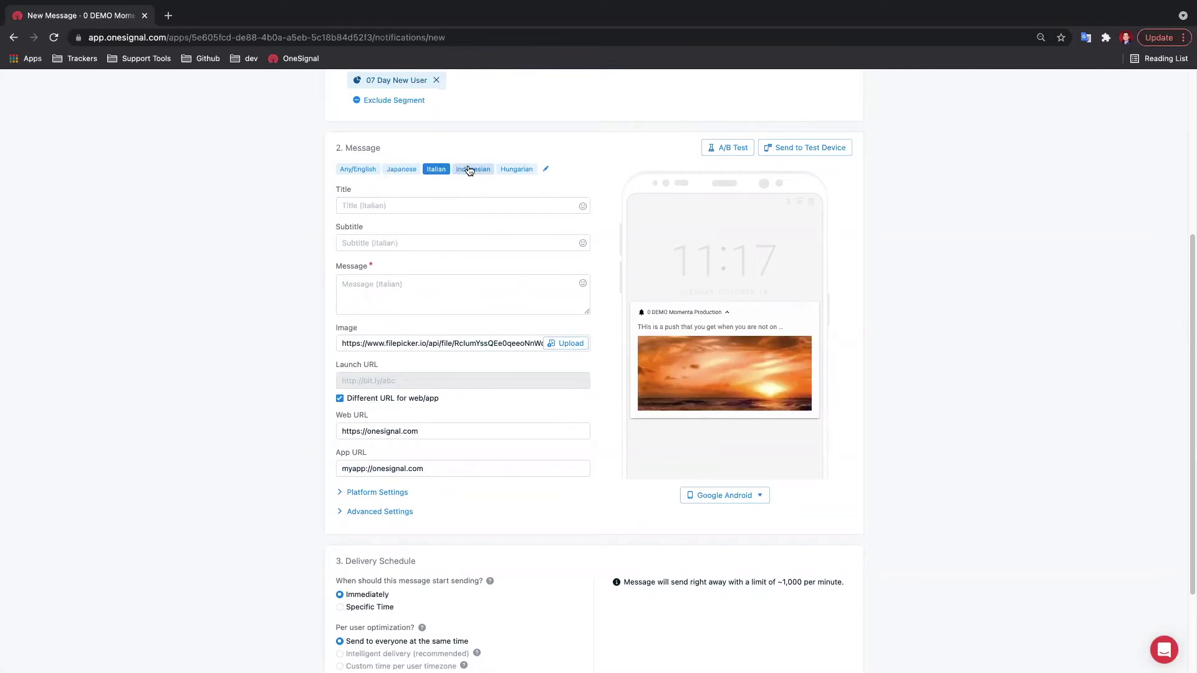
{"action": "left_click", "coordinate": [470, 170]}
{"action": "left_click", "coordinate": [510, 170]}
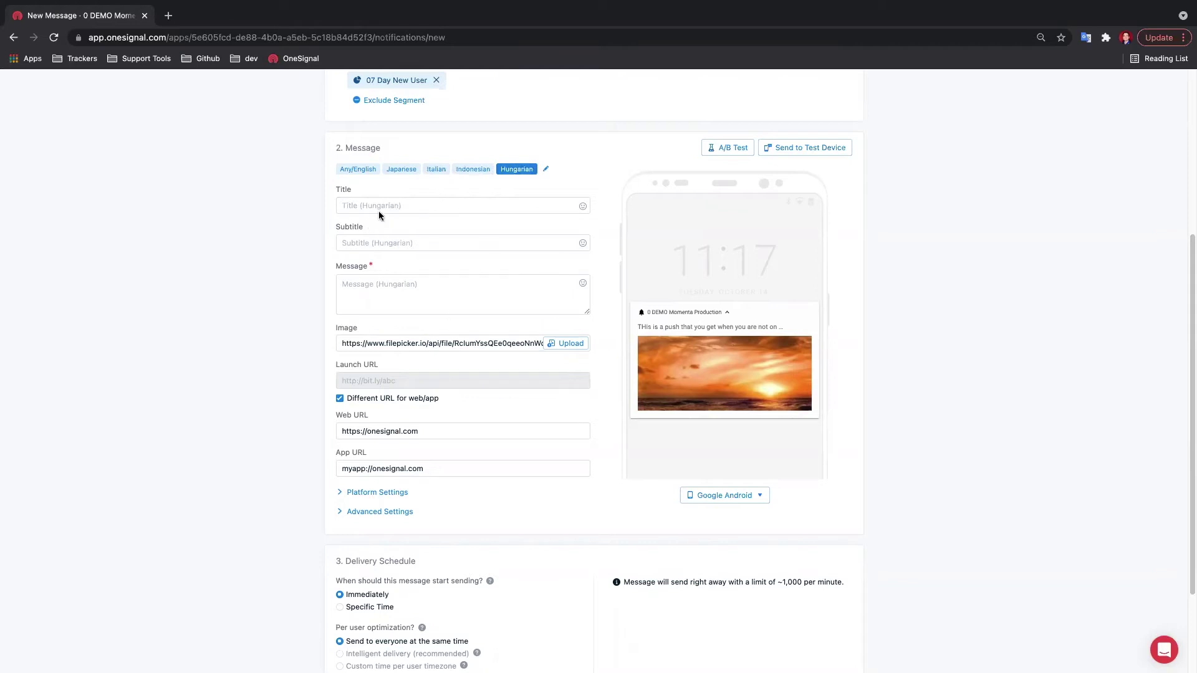
{"action": "left_click", "coordinate": [352, 170]}
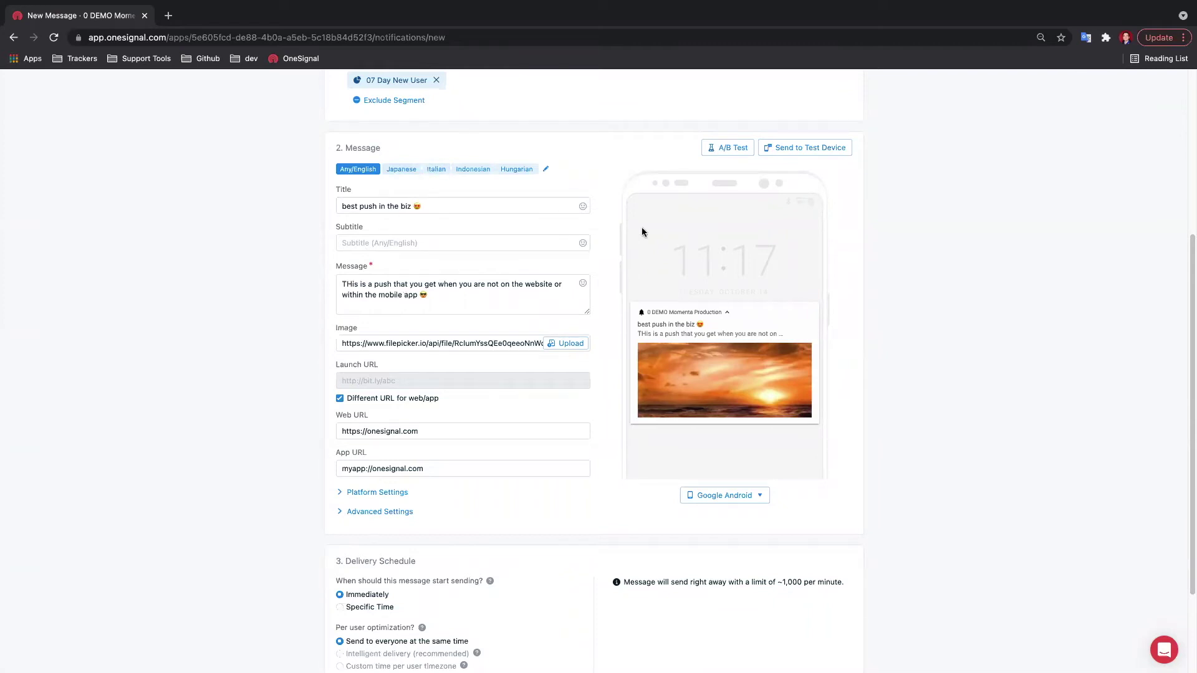
Make the message an A/B test, add Variants C, D and E, and view Variant C.
{"action": "left_click", "coordinate": [723, 150]}
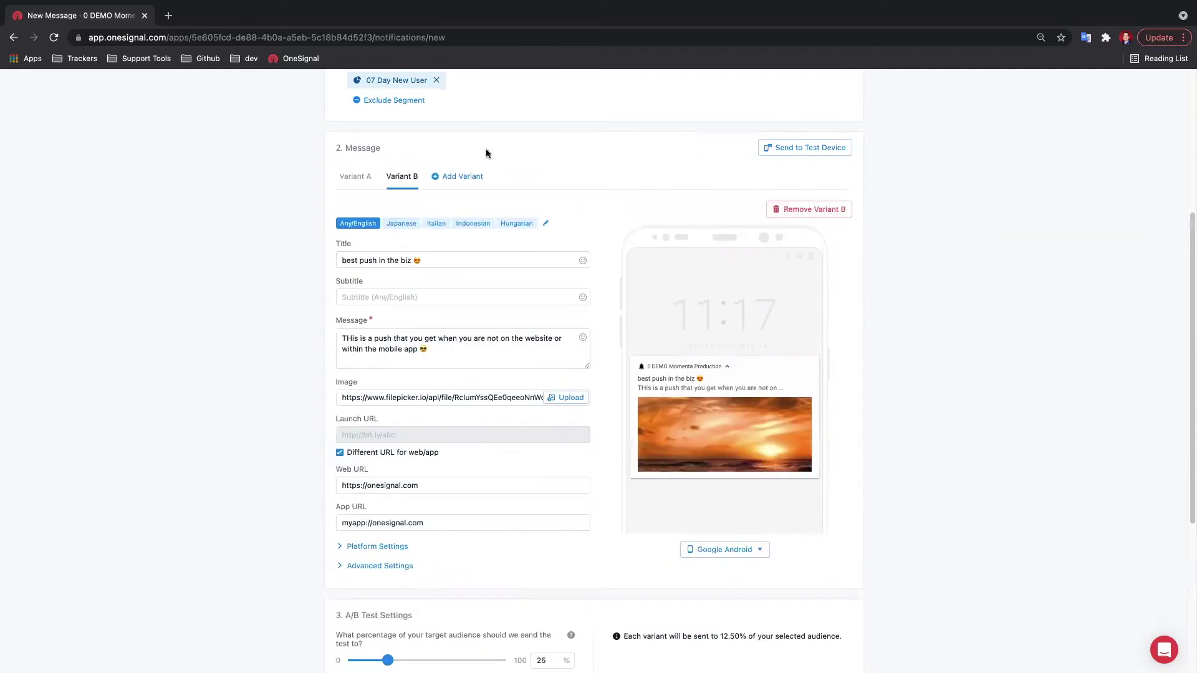
{"action": "left_click", "coordinate": [470, 179]}
{"action": "left_click", "coordinate": [523, 178]}
{"action": "left_click", "coordinate": [556, 178]}
{"action": "left_click", "coordinate": [456, 179]}
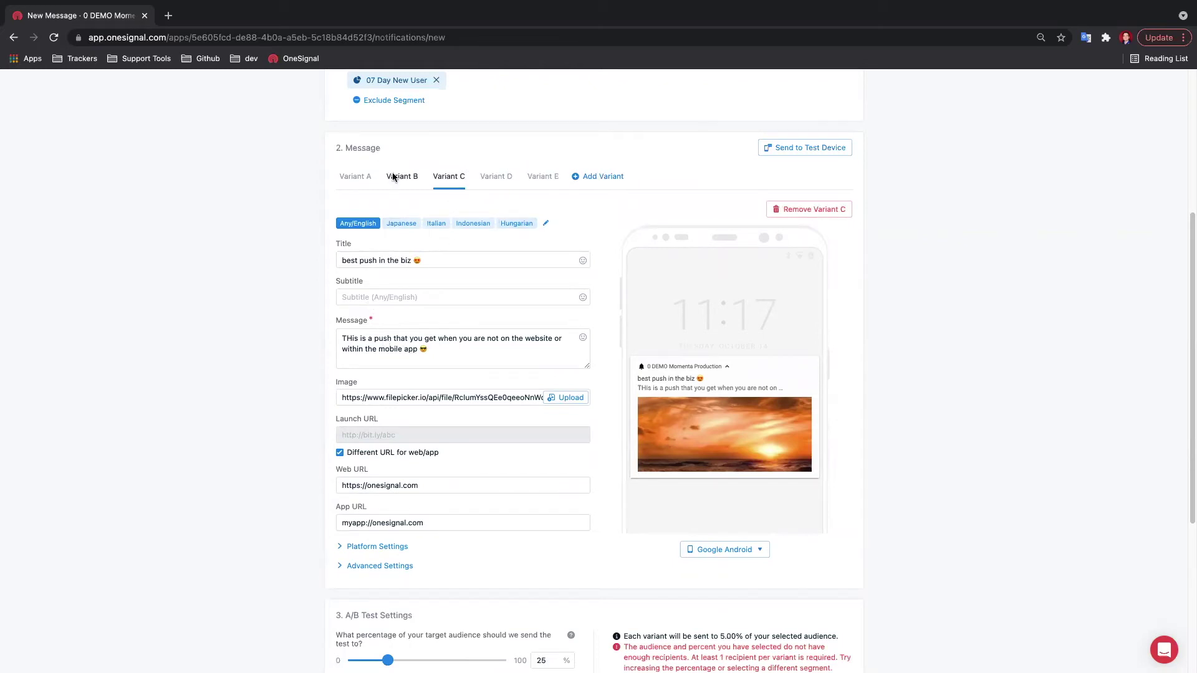
Remove the A/B test variants until only the single original message is left.
{"action": "left_click", "coordinate": [832, 211]}
{"action": "left_click", "coordinate": [833, 210]}
{"action": "left_click", "coordinate": [832, 210]}
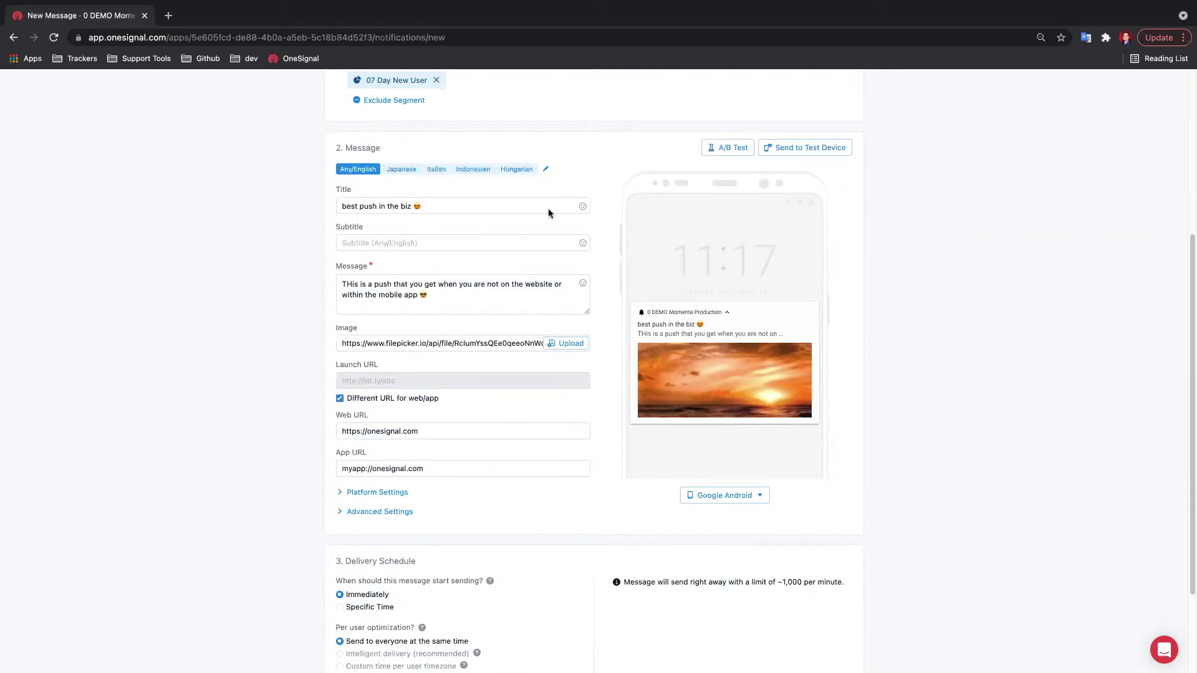
Send a preview of the message to the iPhone SE test device.
{"action": "left_click", "coordinate": [817, 150]}
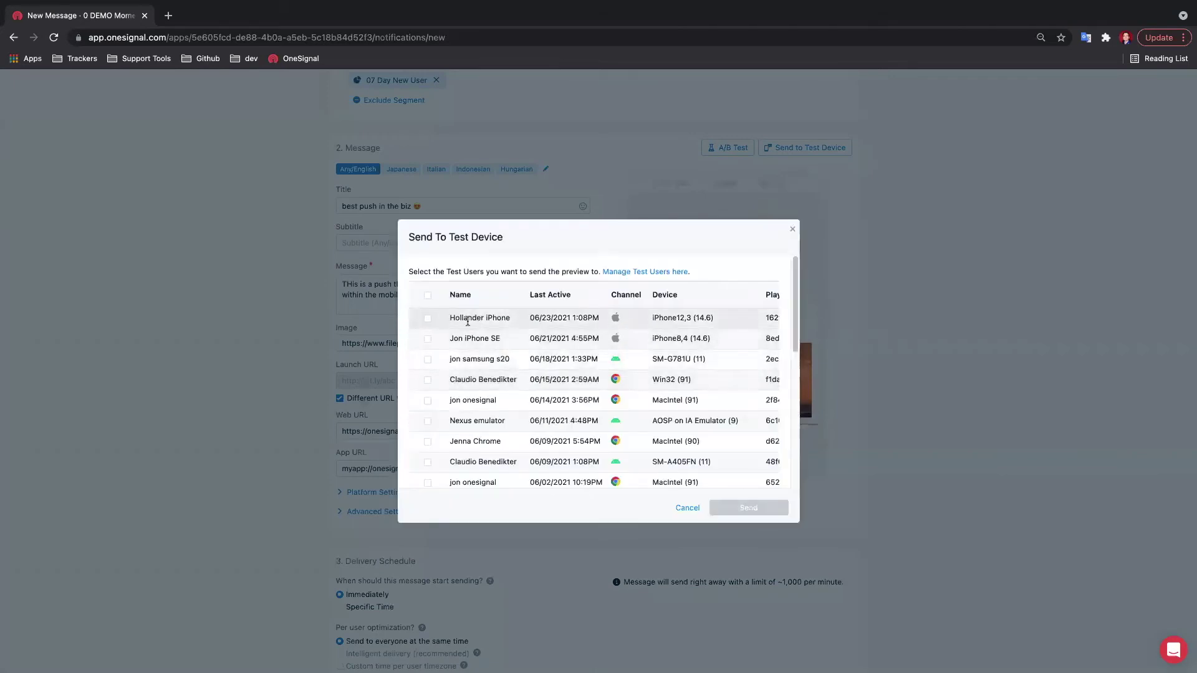
{"action": "left_click", "coordinate": [428, 338]}
{"action": "left_click", "coordinate": [771, 508]}
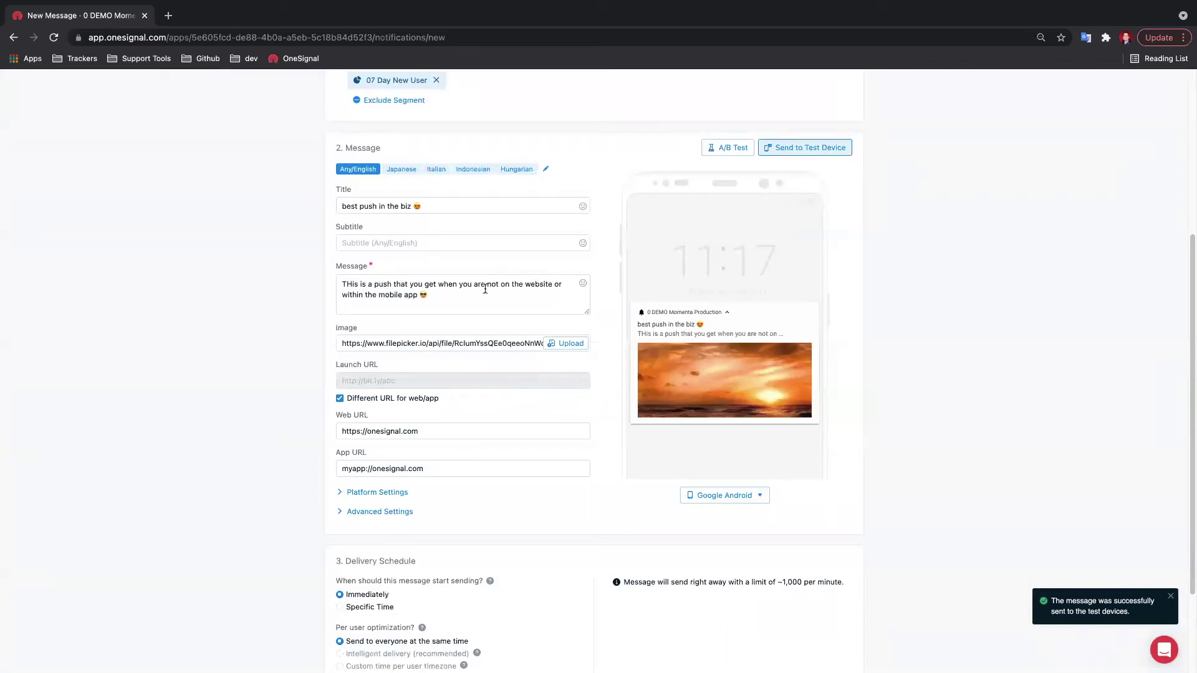
Correct the first word of the message text from "THis" to "This".
{"action": "left_click", "coordinate": [353, 283]}
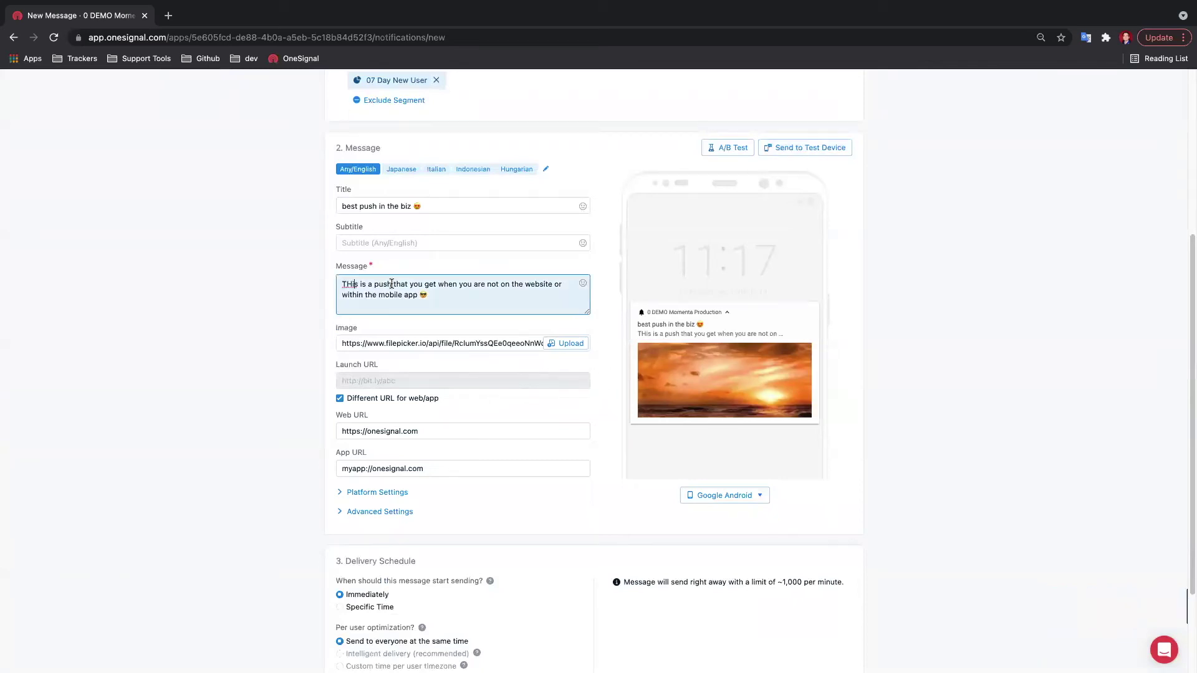
{"action": "key", "text": "BackSpace"}
{"action": "type", "text": "h"}
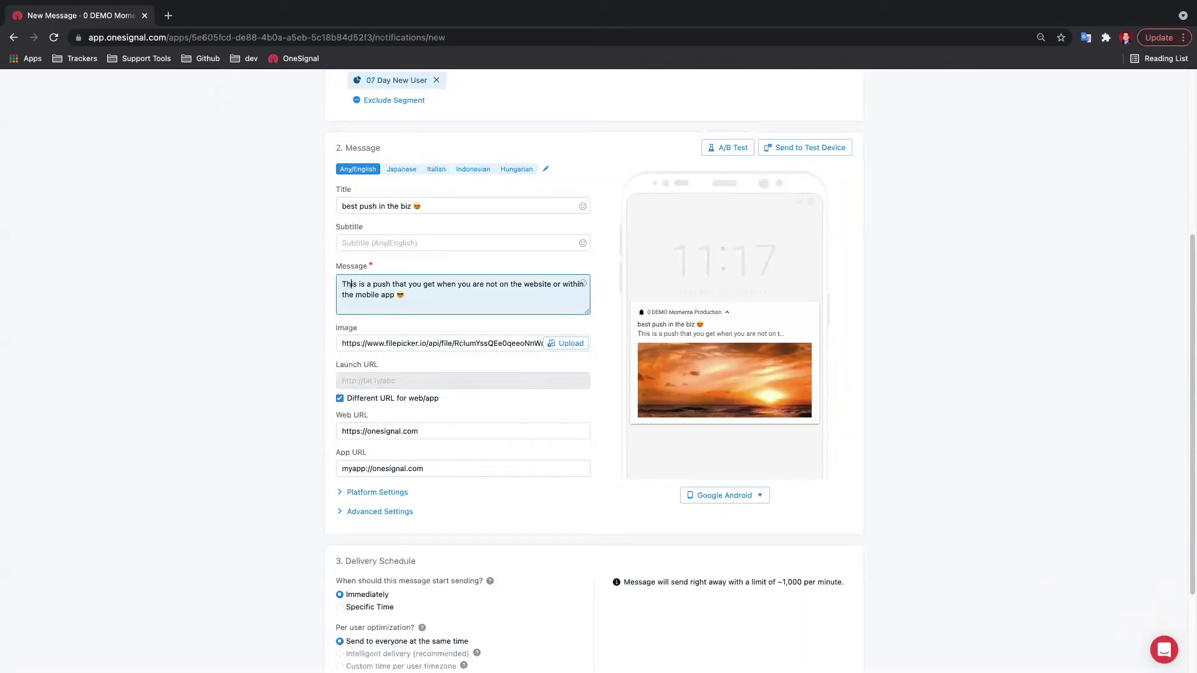
Preview the notification as Web: macOS with its image expanded, as Web: Windows, and as iOS.
{"action": "left_click", "coordinate": [745, 496]}
{"action": "left_click", "coordinate": [729, 437]}
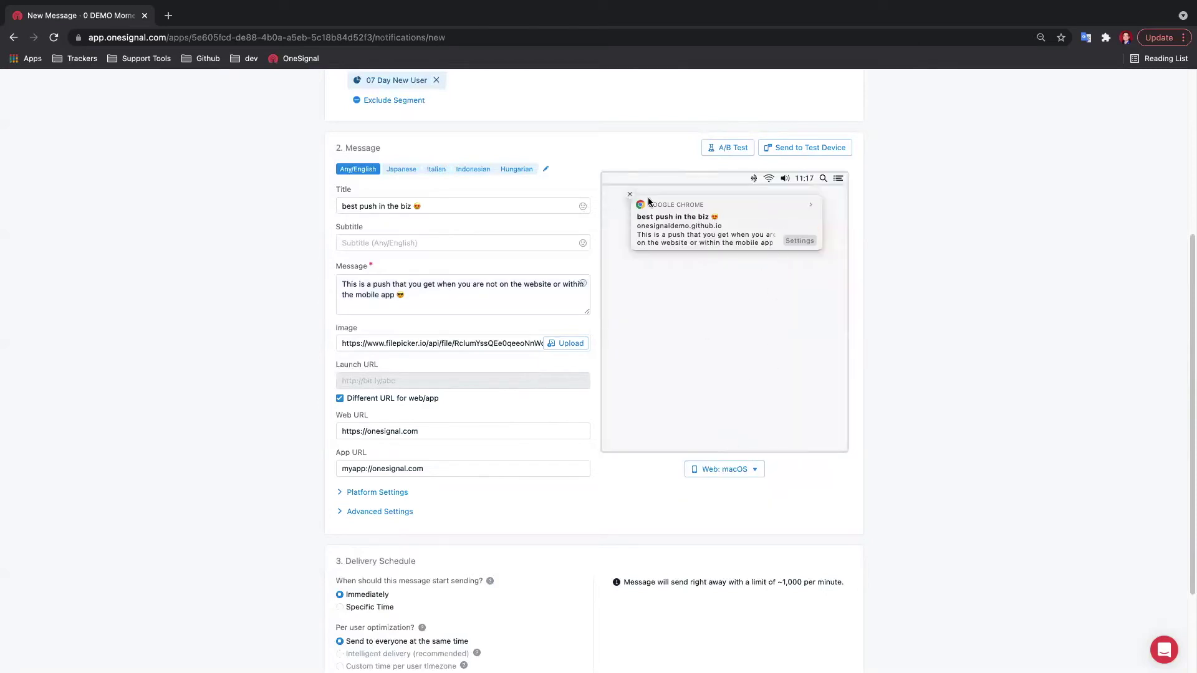
{"action": "left_click", "coordinate": [810, 206]}
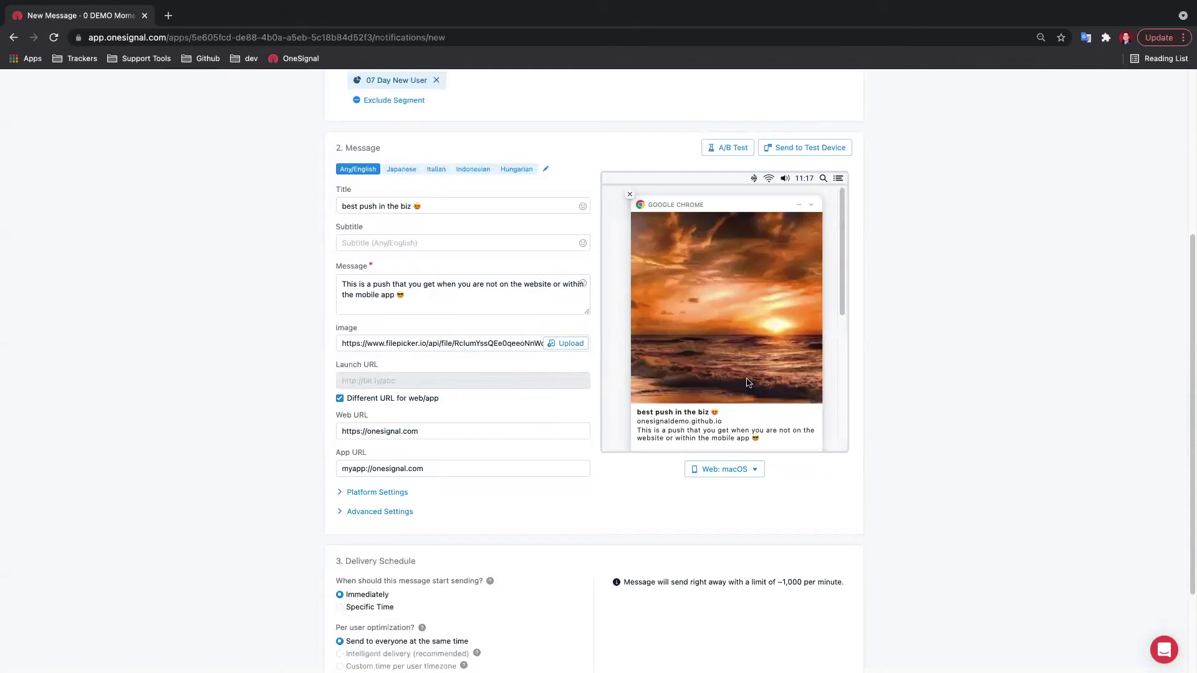
{"action": "left_click", "coordinate": [744, 477]}
{"action": "left_click", "coordinate": [727, 433]}
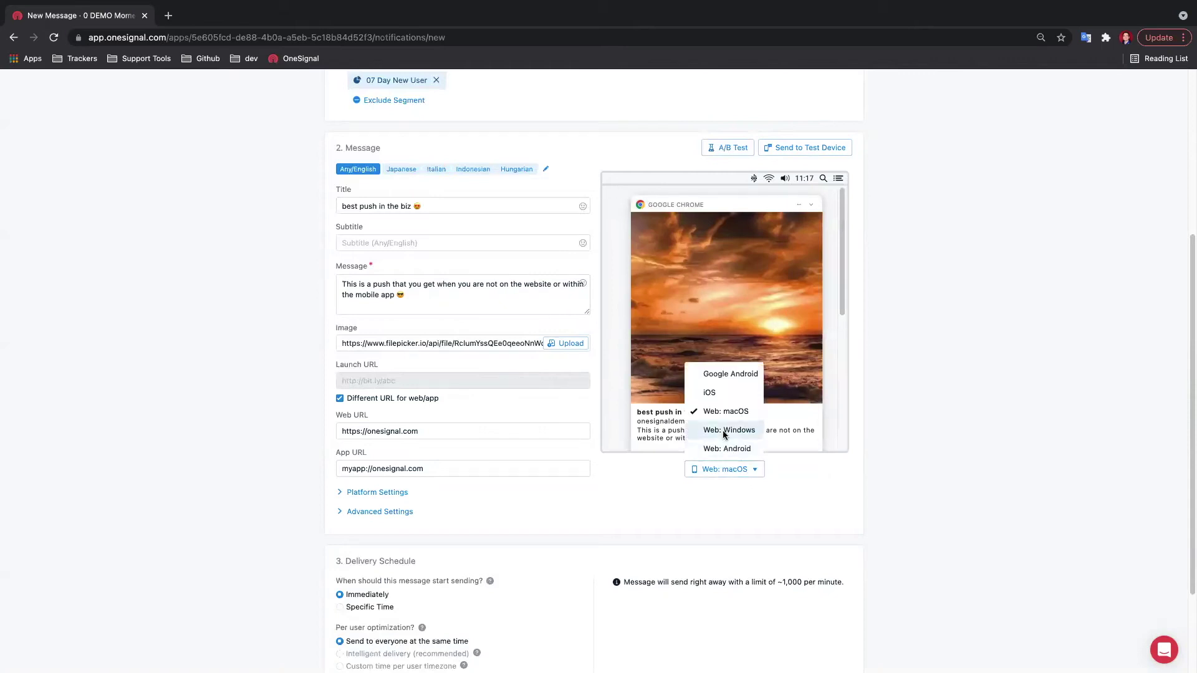
{"action": "left_click", "coordinate": [727, 471]}
{"action": "left_click", "coordinate": [706, 392]}
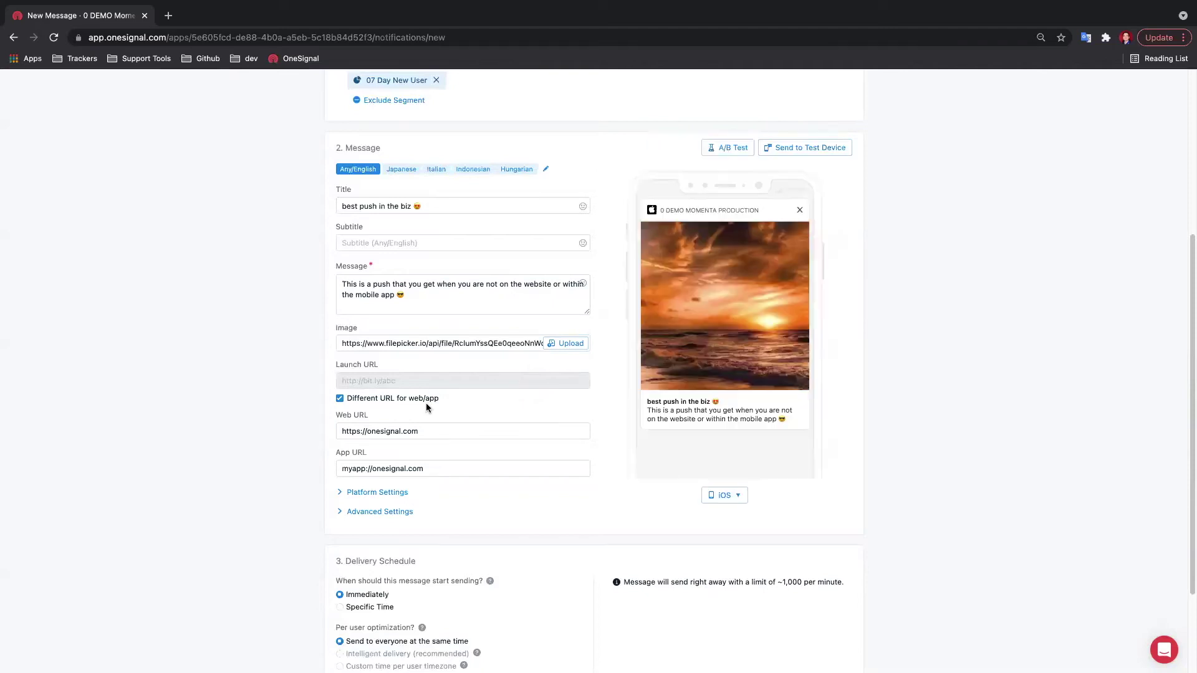
Expand the message's Platform Settings to show the Apple iOS delivery options.
{"action": "scroll", "coordinate": [415, 412], "scroll_direction": "down", "scroll_amount": 2}
{"action": "left_click", "coordinate": [387, 378]}
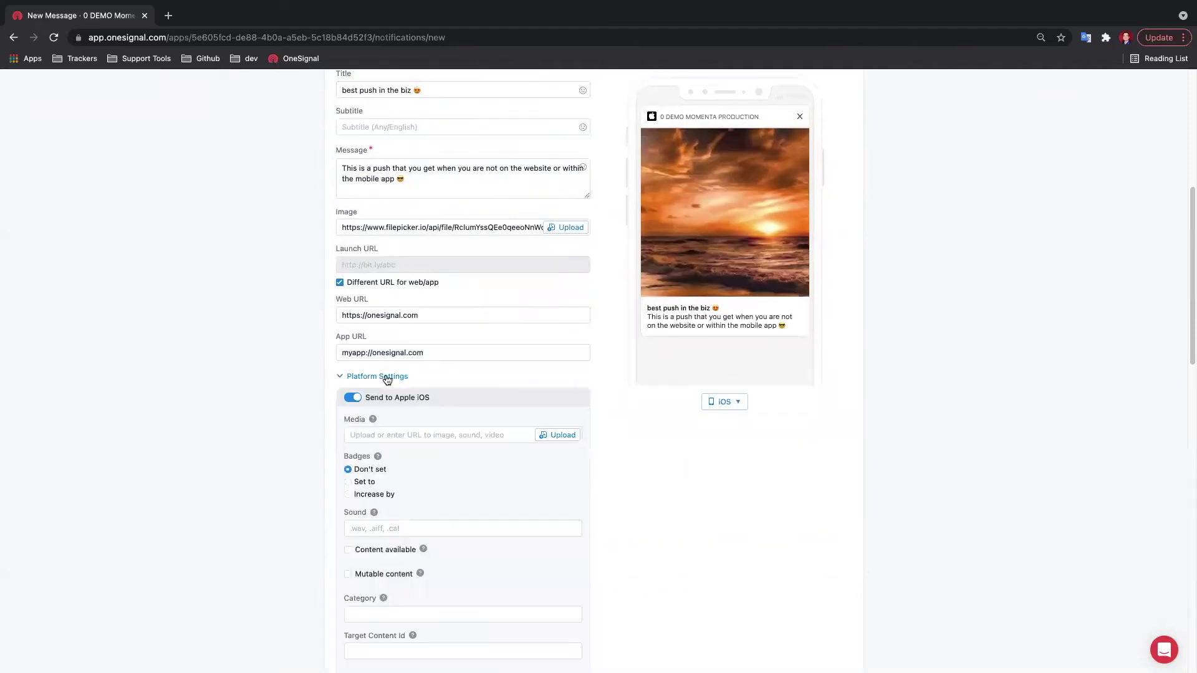
{"action": "scroll", "coordinate": [387, 380], "scroll_direction": "down", "scroll_amount": 3}
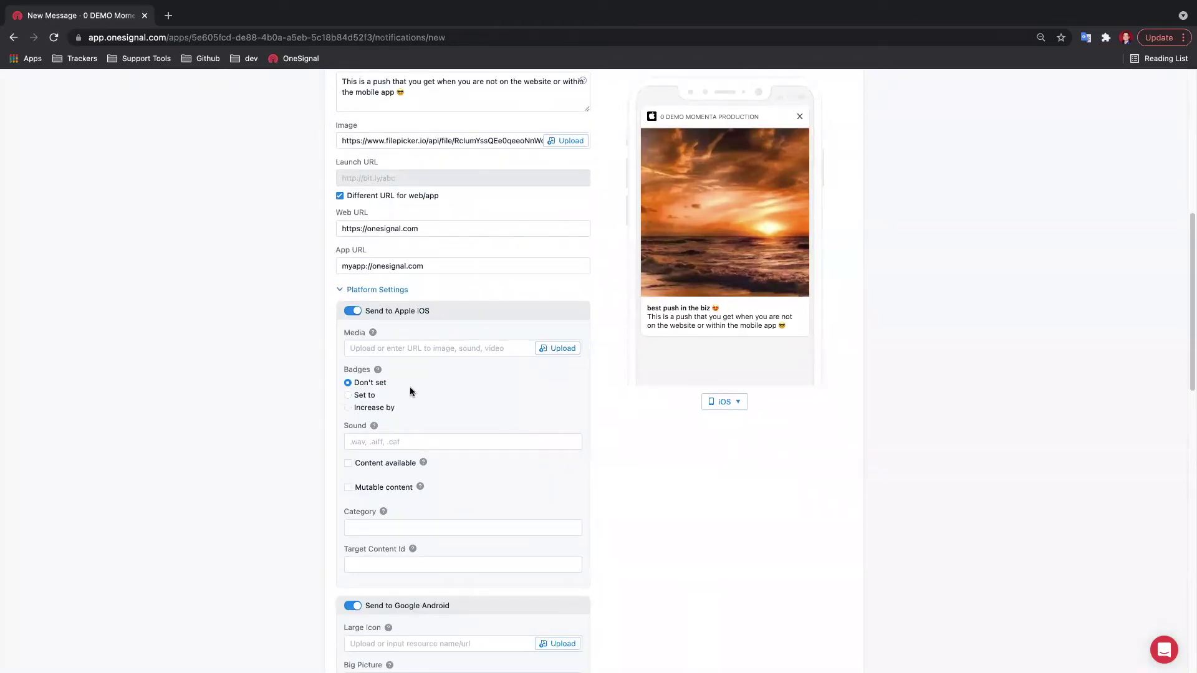
{"action": "scroll", "coordinate": [420, 389], "scroll_direction": "down", "scroll_amount": 2}
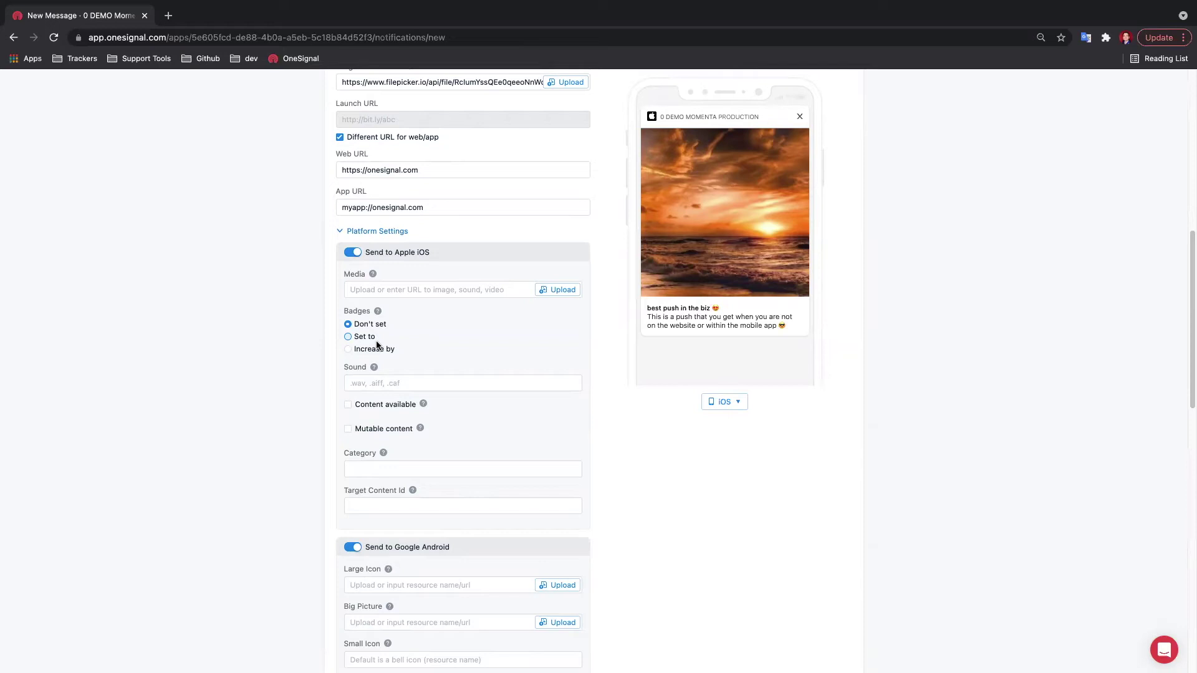
Try the Increase by option for the Apple iOS badges and edit its amount.
{"action": "left_click", "coordinate": [370, 349]}
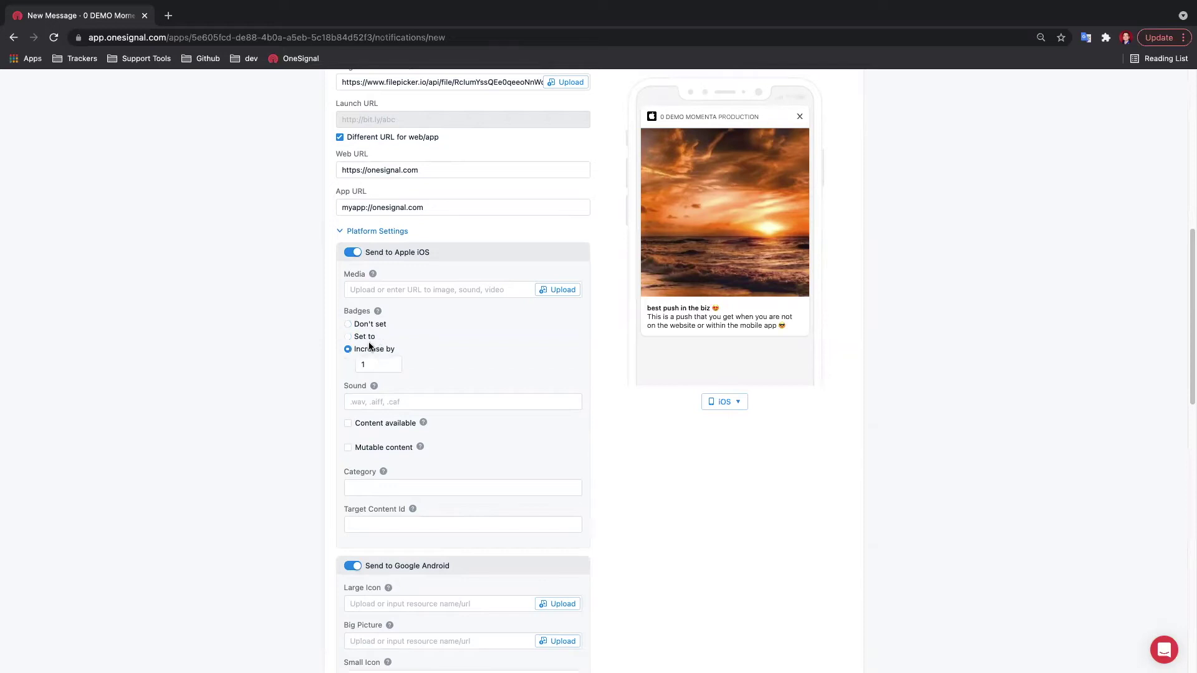
{"action": "left_click", "coordinate": [380, 362]}
{"action": "type", "text": "0"}
{"action": "left_click", "coordinate": [451, 381]}
Choose the Set to option for the Apple iOS badges with a value of 1.
{"action": "left_click", "coordinate": [366, 337]}
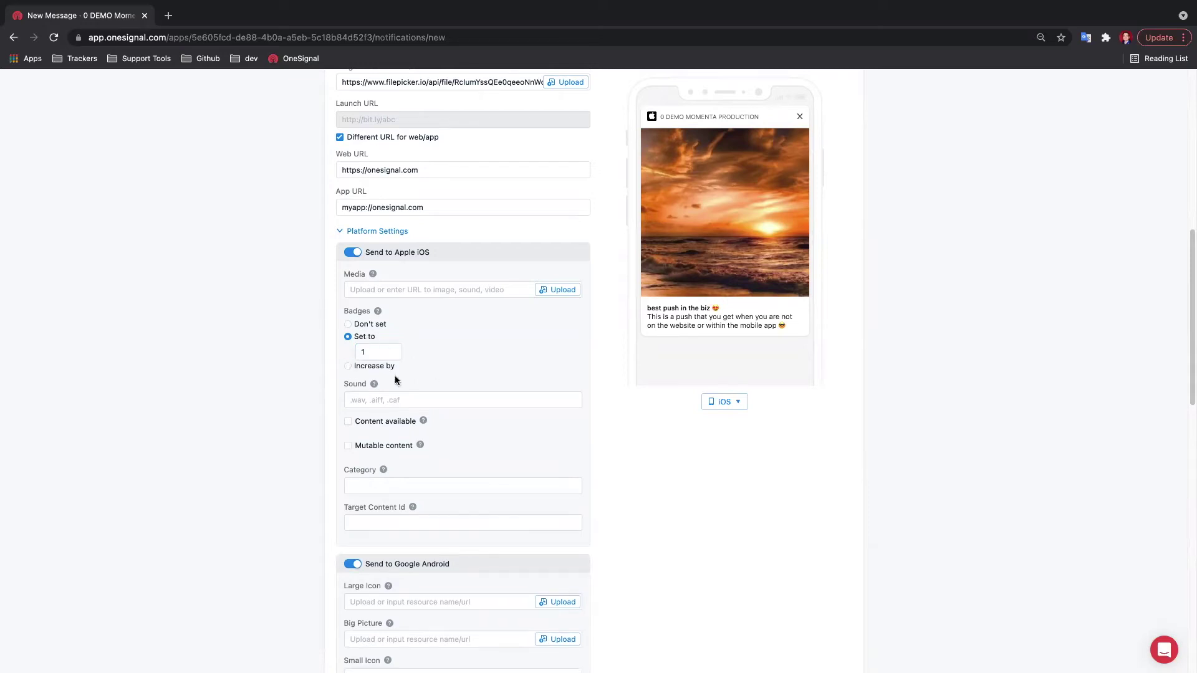
{"action": "left_click", "coordinate": [381, 398]}
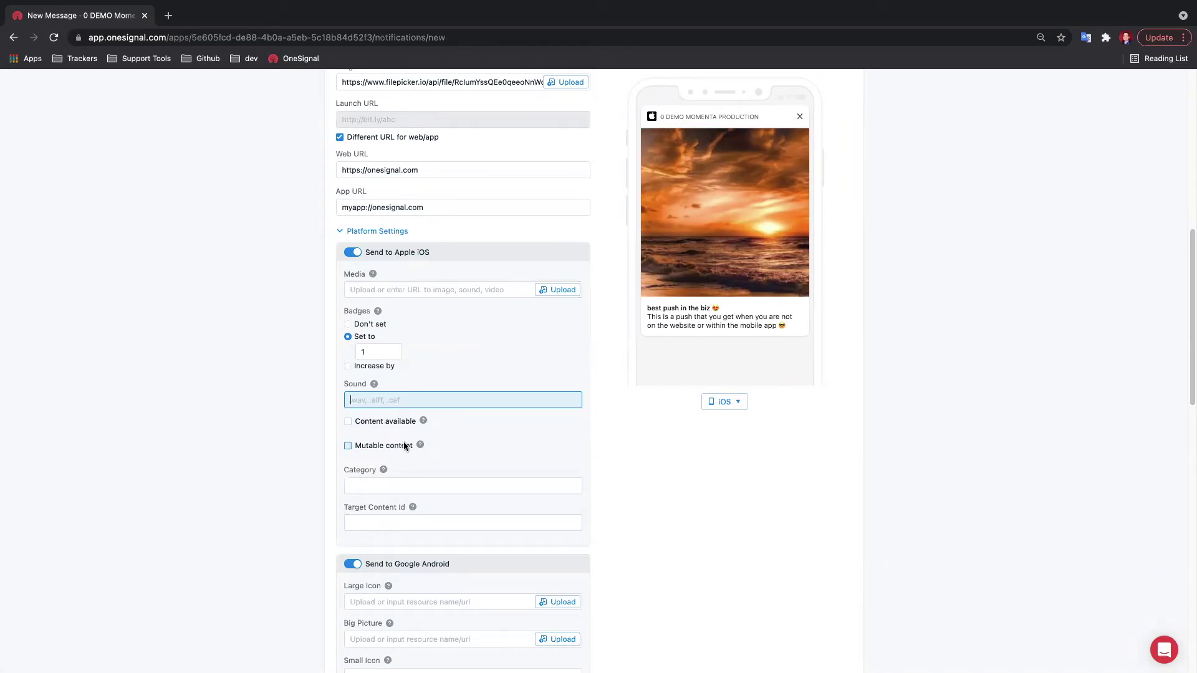
Set the Google Android notification category to Abandoned Cart - Urgent.
{"action": "scroll", "coordinate": [420, 477], "scroll_direction": "down", "scroll_amount": 1}
{"action": "scroll", "coordinate": [420, 476], "scroll_direction": "down", "scroll_amount": 5}
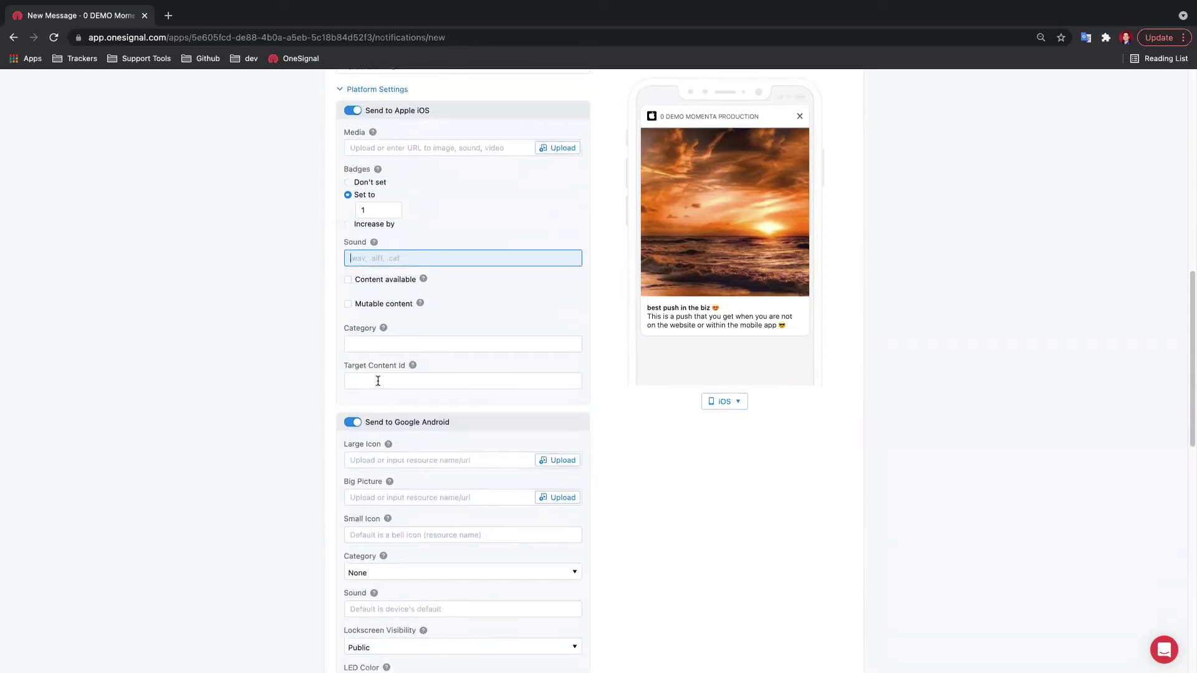
{"action": "scroll", "coordinate": [383, 413], "scroll_direction": "down", "scroll_amount": 1}
{"action": "scroll", "coordinate": [383, 408], "scroll_direction": "down", "scroll_amount": 8}
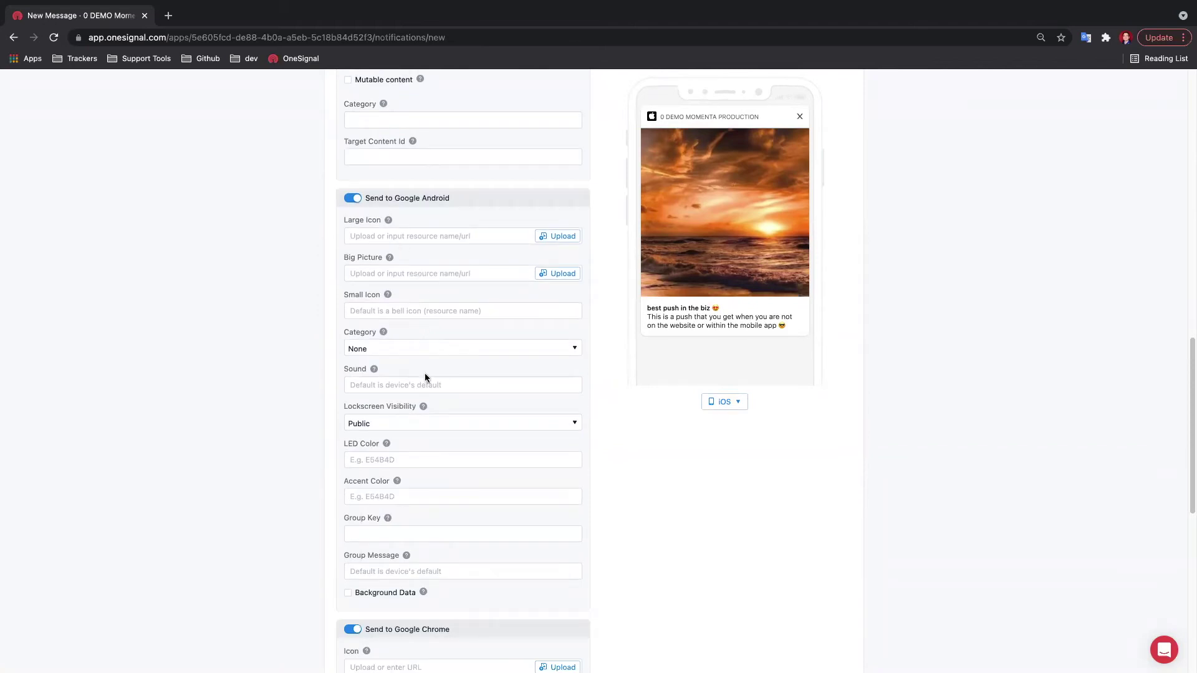
{"action": "scroll", "coordinate": [429, 444], "scroll_direction": "down", "scroll_amount": 1}
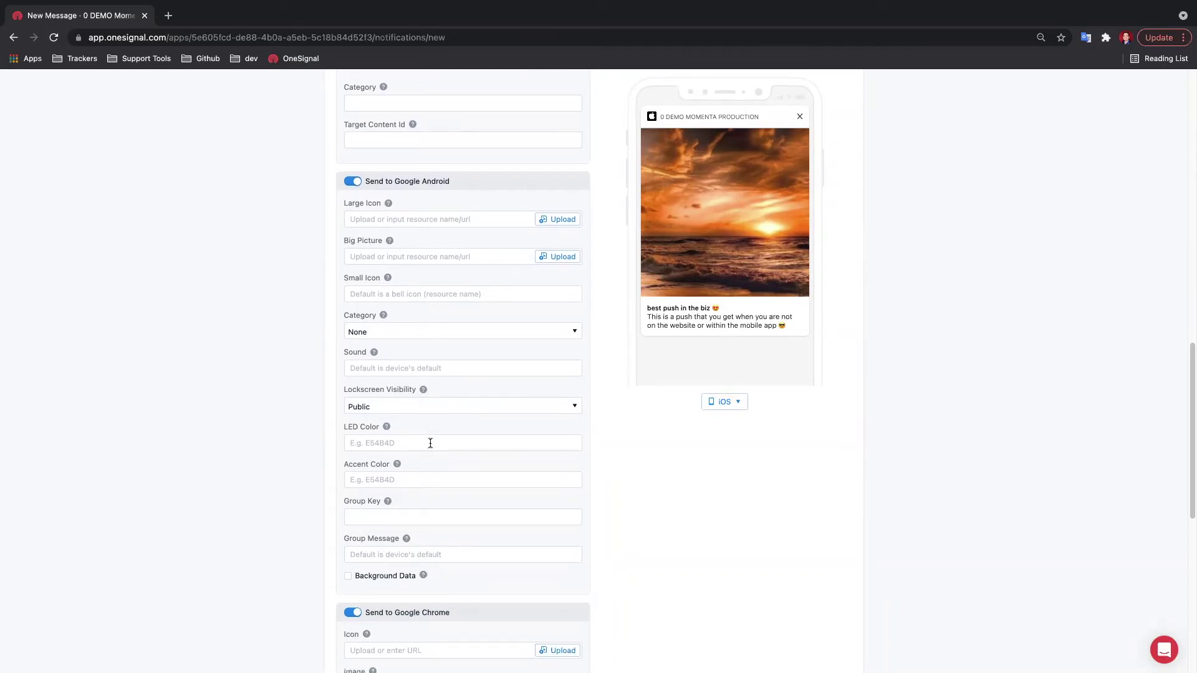
{"action": "left_click", "coordinate": [402, 332]}
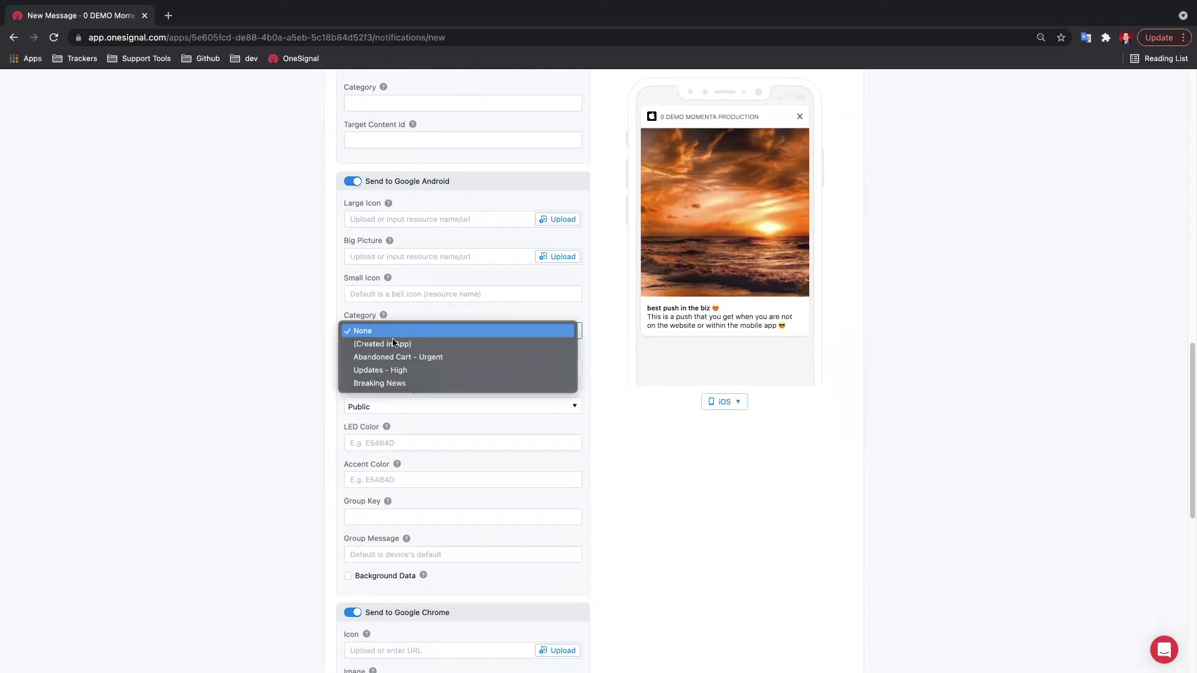
{"action": "left_click", "coordinate": [369, 354]}
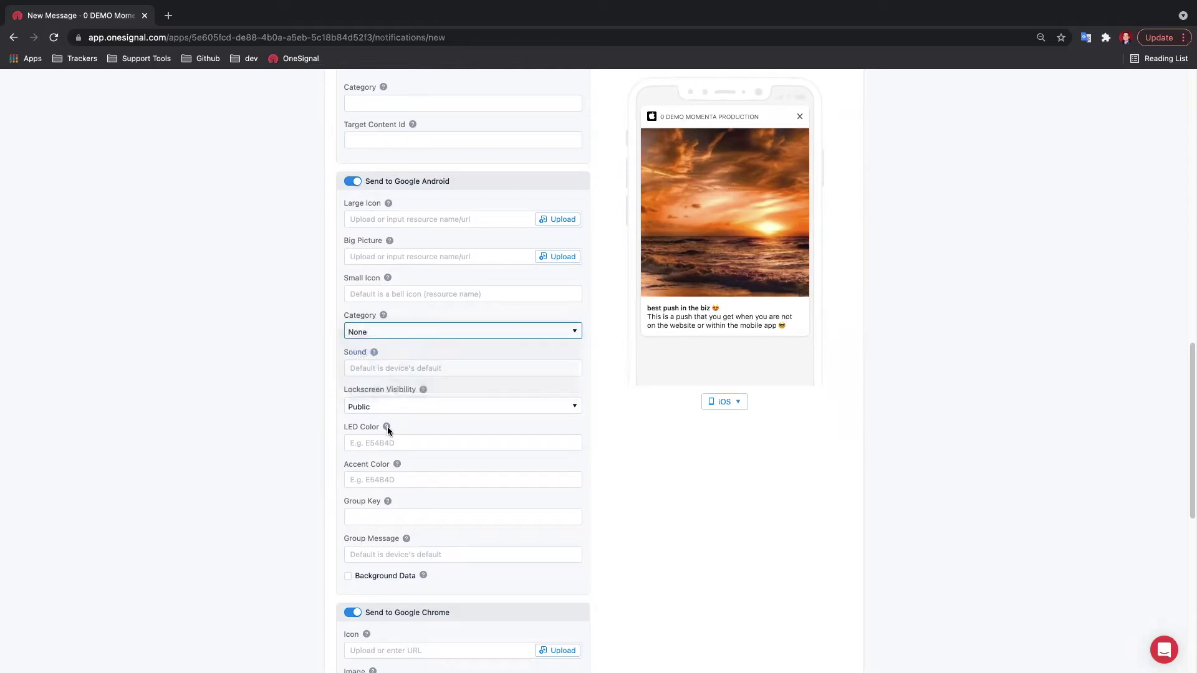
{"action": "scroll", "coordinate": [387, 427], "scroll_direction": "down", "scroll_amount": 5}
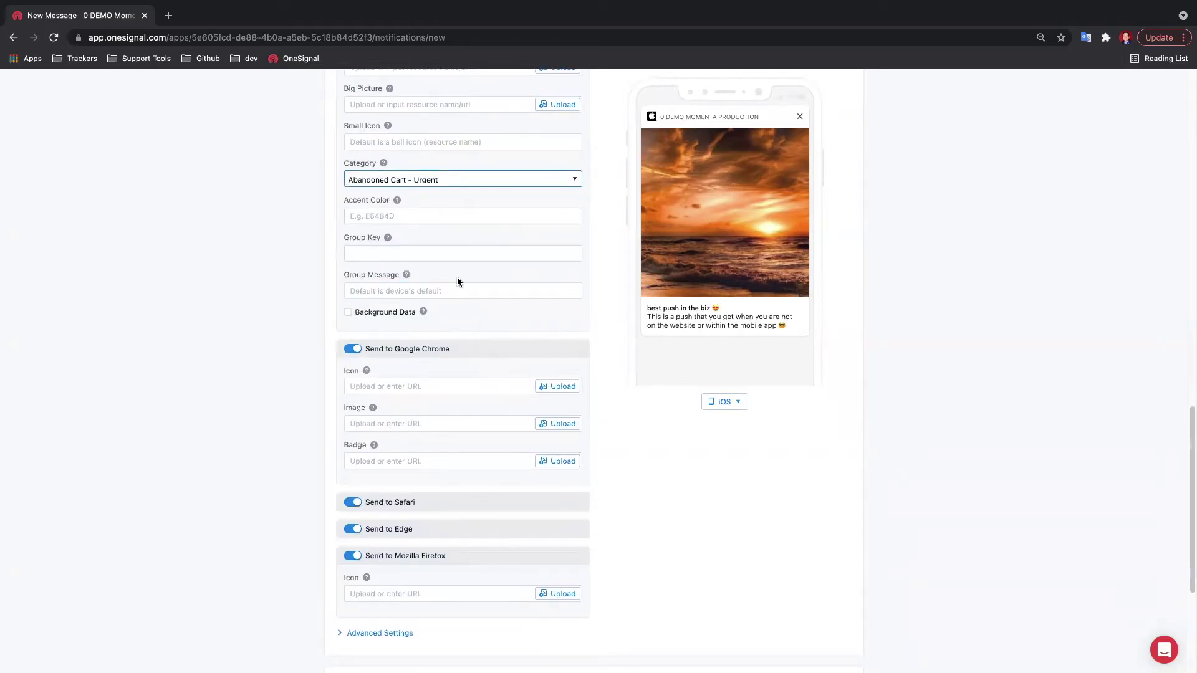
Expand the message's Advanced Settings below the platform delivery options.
{"action": "scroll", "coordinate": [436, 311], "scroll_direction": "down", "scroll_amount": 2}
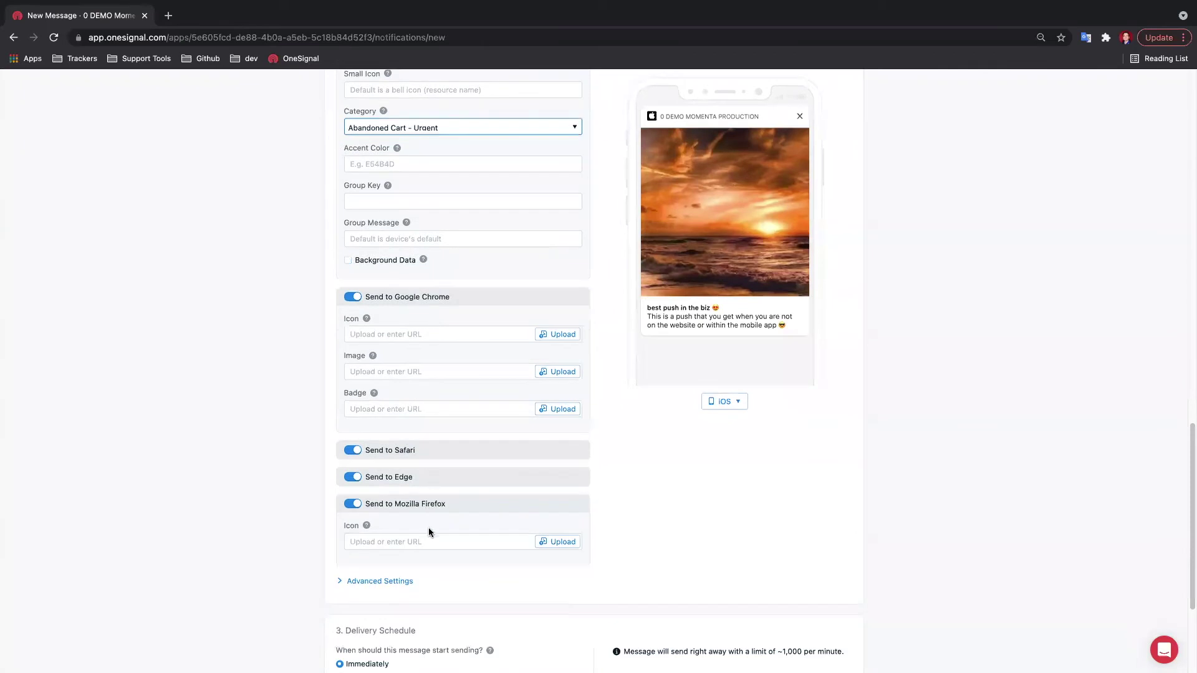
{"action": "scroll", "coordinate": [428, 530], "scroll_direction": "down", "scroll_amount": 2}
{"action": "left_click", "coordinate": [388, 513]}
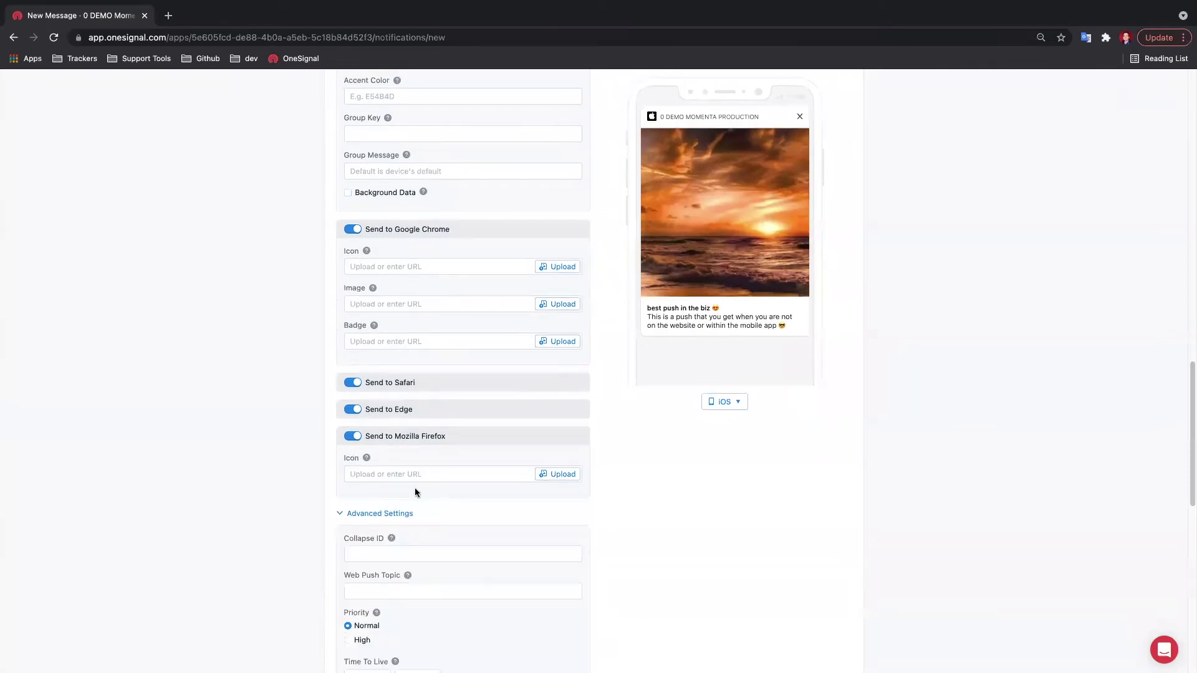
Set the message's Collapse ID to "breaking news" and leave the Web Push Topic empty.
{"action": "scroll", "coordinate": [403, 349], "scroll_direction": "down", "scroll_amount": 3}
{"action": "scroll", "coordinate": [394, 364], "scroll_direction": "down", "scroll_amount": 2}
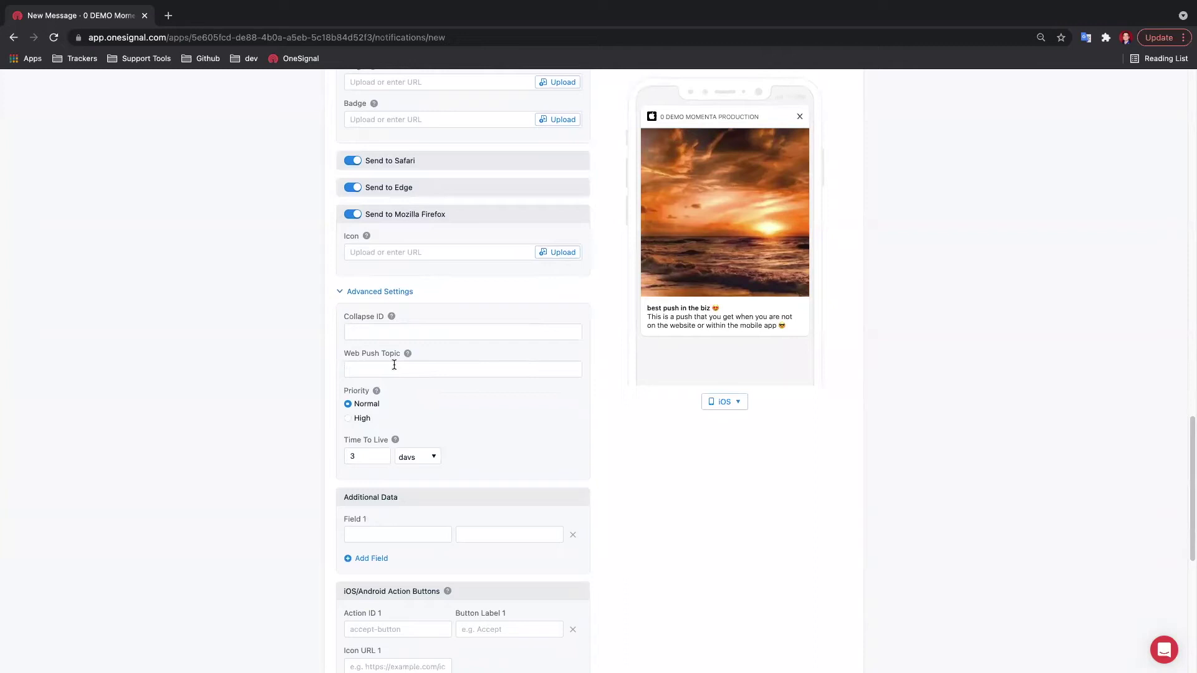
{"action": "scroll", "coordinate": [381, 324], "scroll_direction": "down", "scroll_amount": 2}
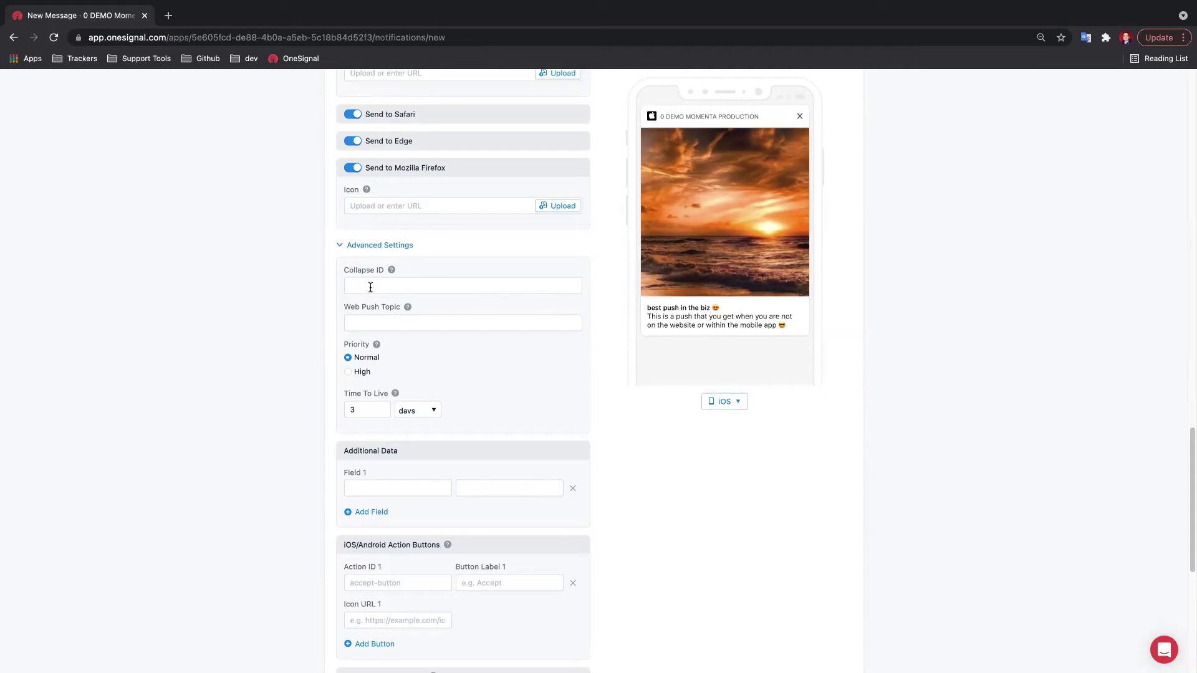
{"action": "left_click", "coordinate": [370, 287]}
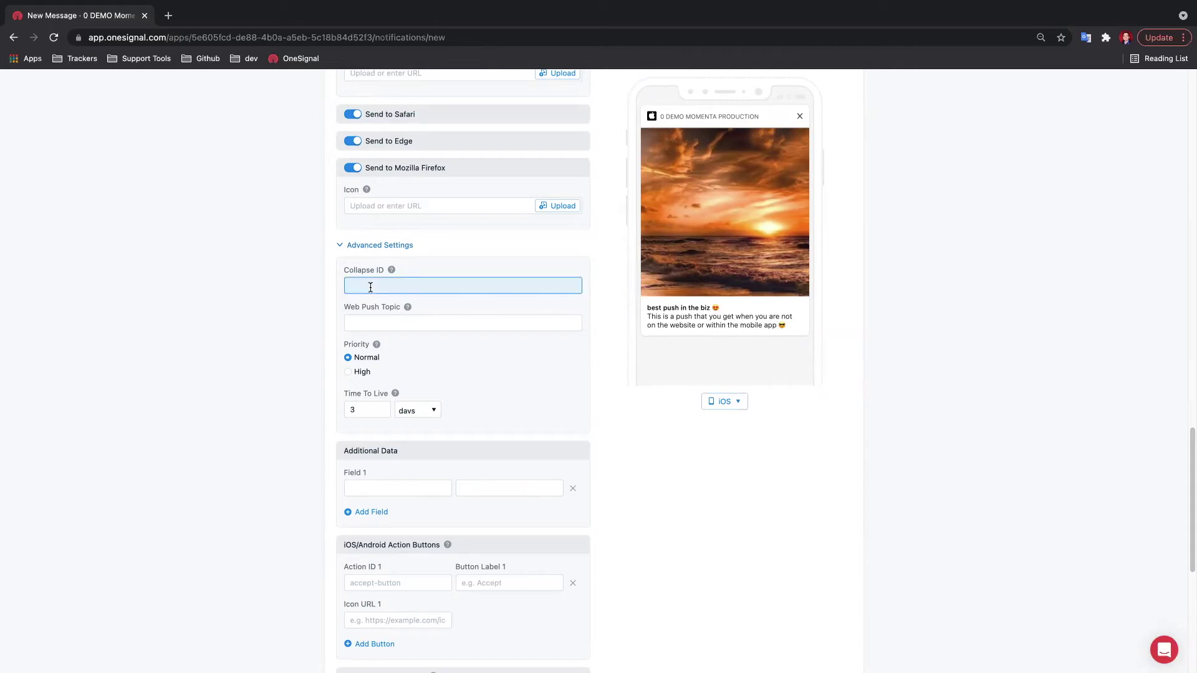
{"action": "type", "text": "breaking news"}
{"action": "left_click_drag", "start_coordinate": [351, 287], "coordinate": [409, 290]}
{"action": "left_click", "coordinate": [375, 321]}
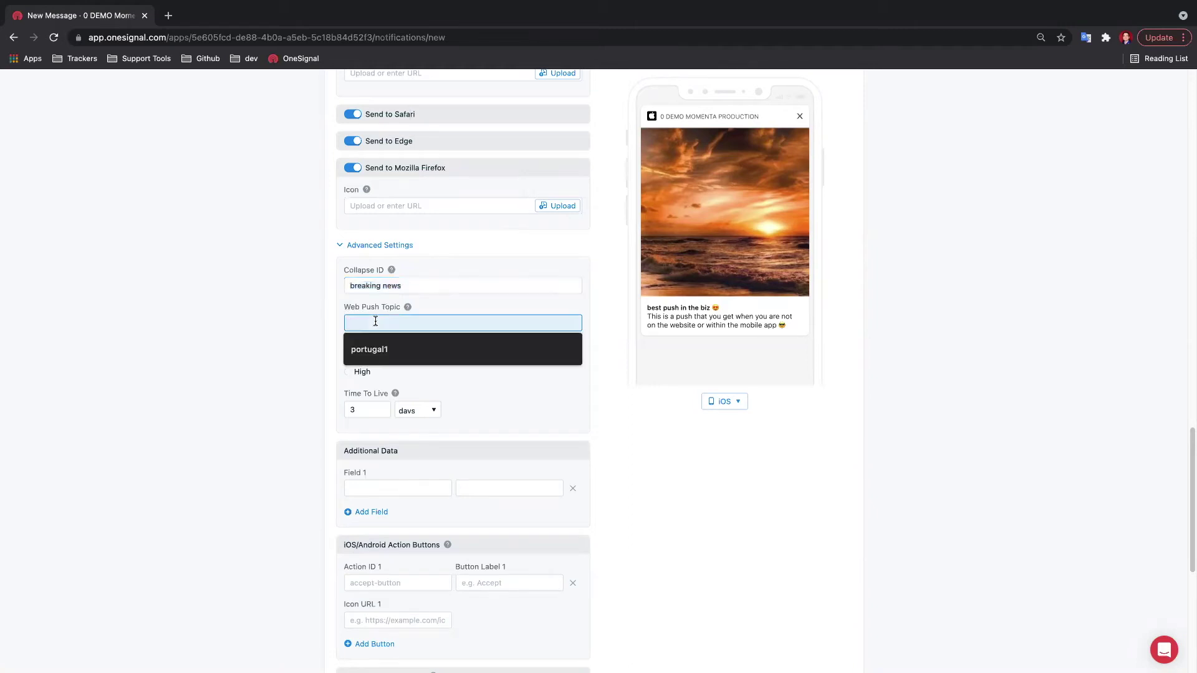
{"action": "left_click", "coordinate": [433, 308]}
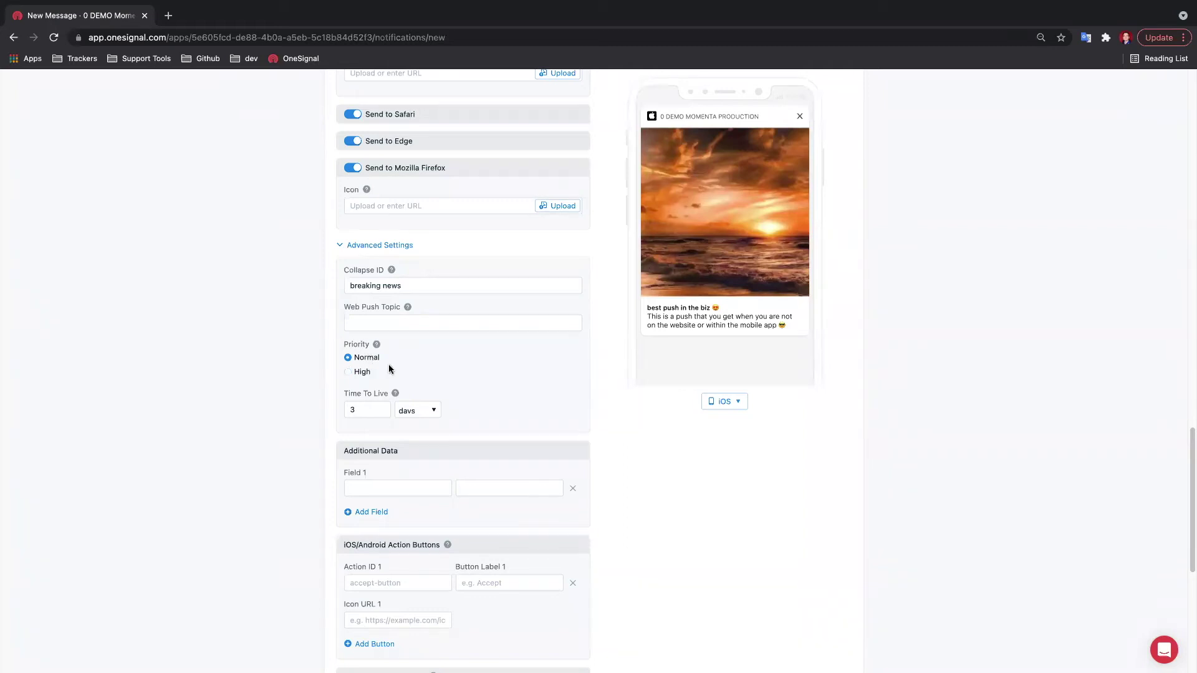
Set the message priority to High and its Time To Live to 28 days.
{"action": "scroll", "coordinate": [416, 377], "scroll_direction": "down", "scroll_amount": 2}
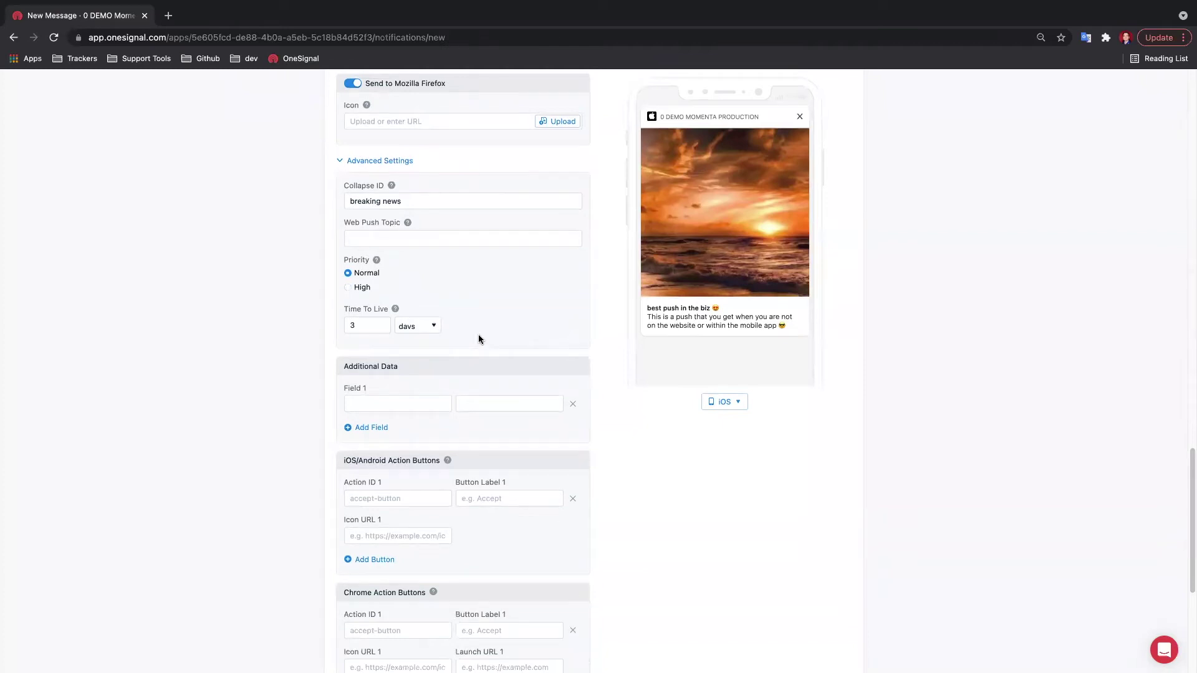
{"action": "left_click", "coordinate": [363, 290]}
{"action": "left_click", "coordinate": [417, 332]}
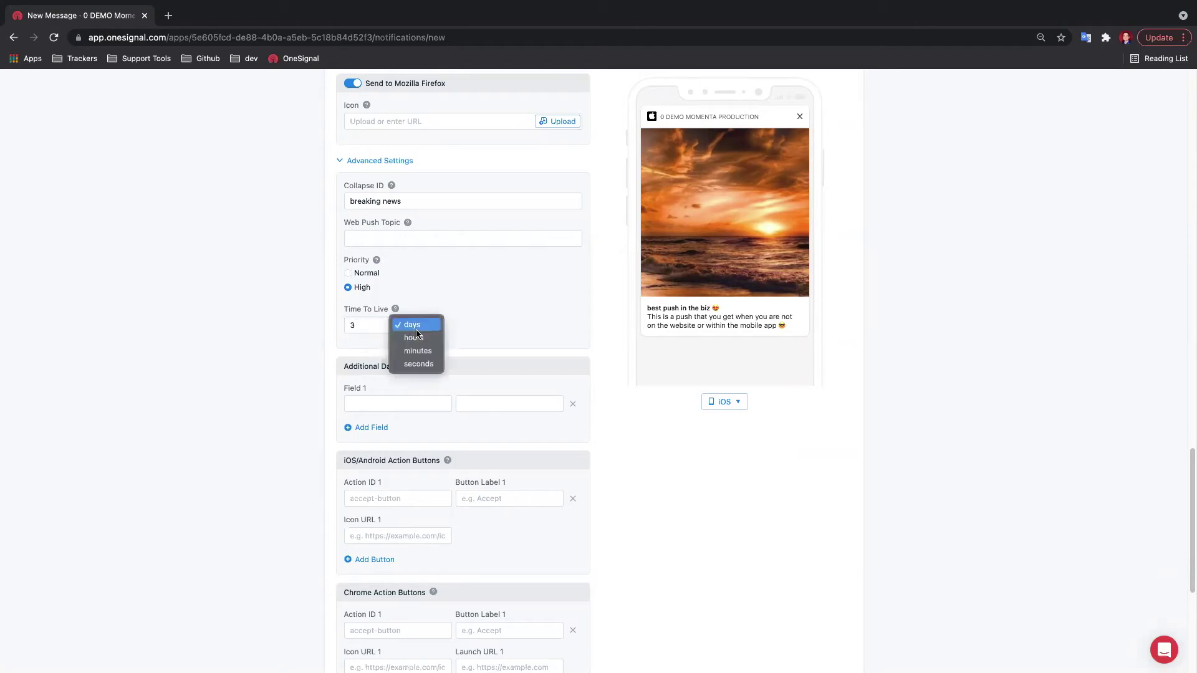
{"action": "left_click", "coordinate": [454, 334]}
{"action": "left_click", "coordinate": [357, 325]}
{"action": "key", "text": "BackSpace"}
{"action": "type", "text": "28"}
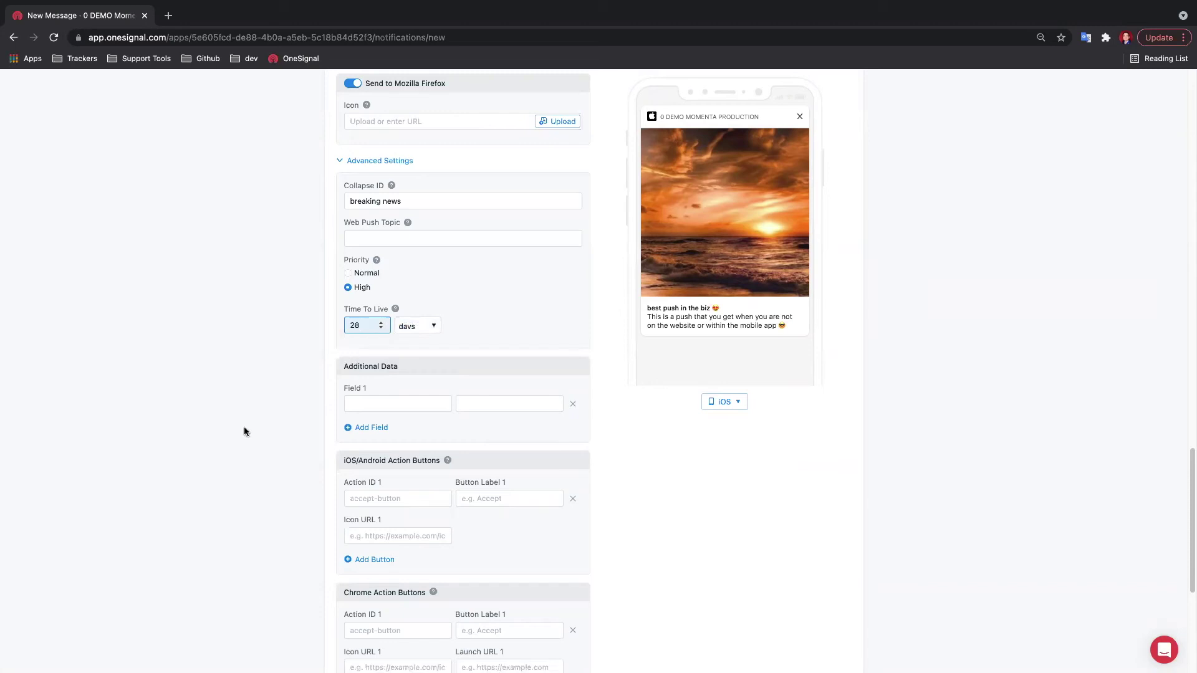
{"action": "left_click", "coordinate": [245, 431]}
Choose Specific Time as the start of sending in the message's Delivery Schedule.
{"action": "scroll", "coordinate": [382, 346], "scroll_direction": "down", "scroll_amount": 3}
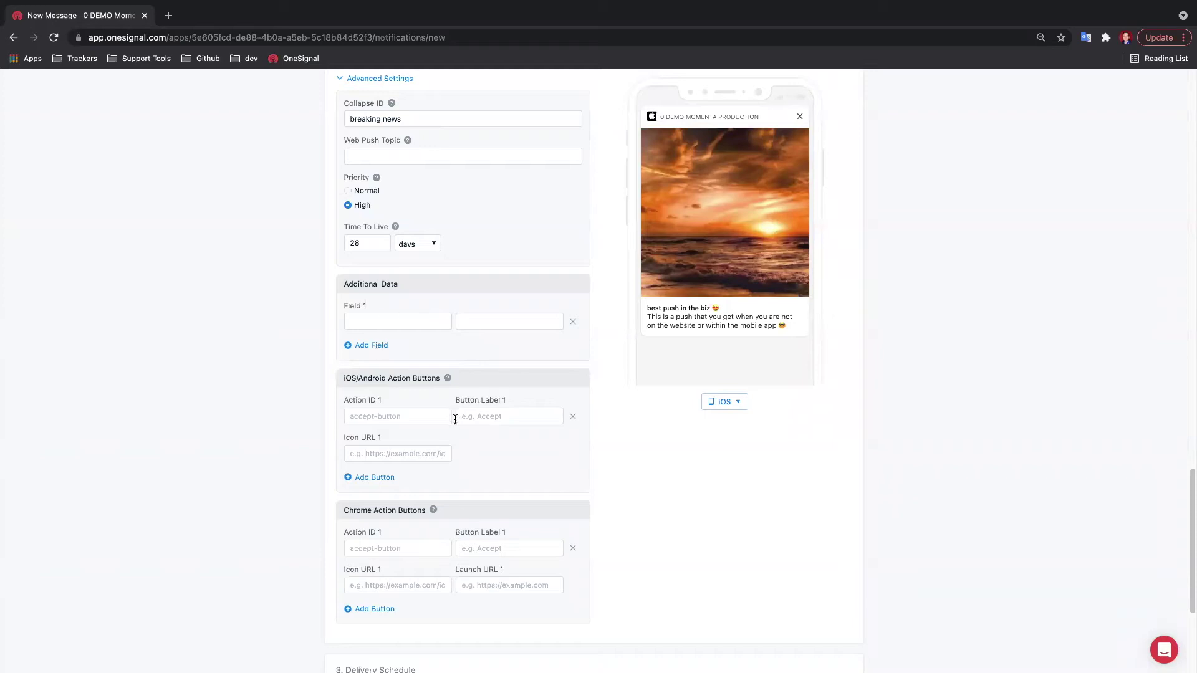
{"action": "scroll", "coordinate": [458, 418], "scroll_direction": "down", "scroll_amount": 3}
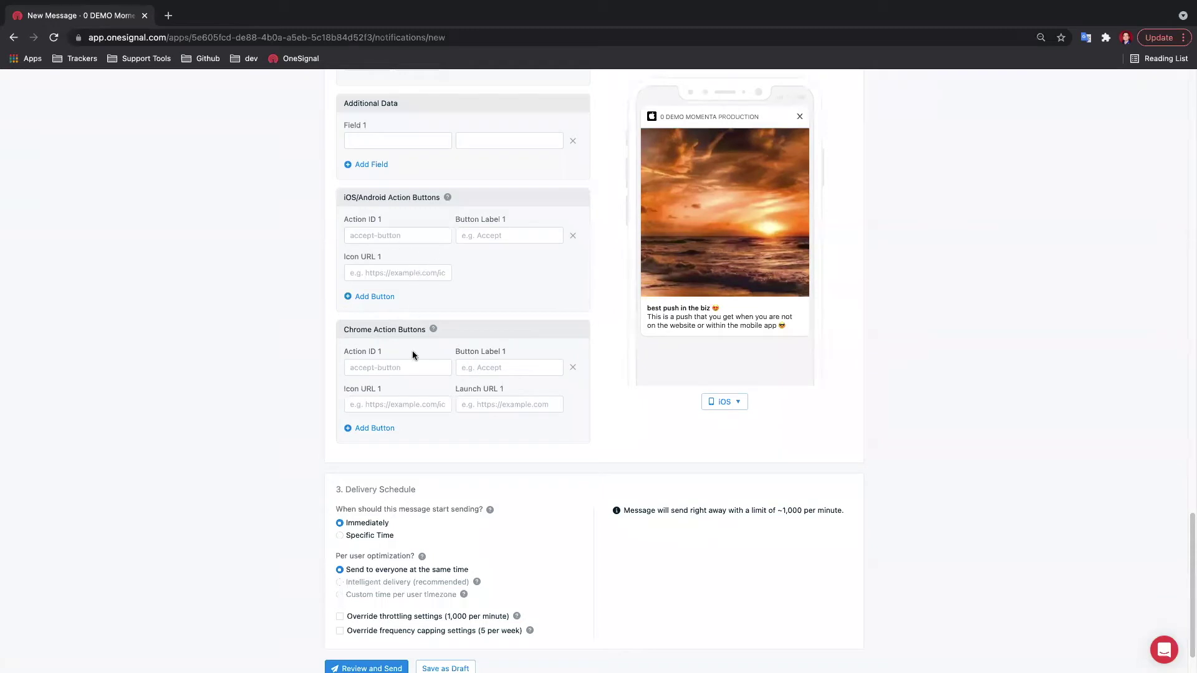
{"action": "scroll", "coordinate": [408, 353], "scroll_direction": "down", "scroll_amount": 1}
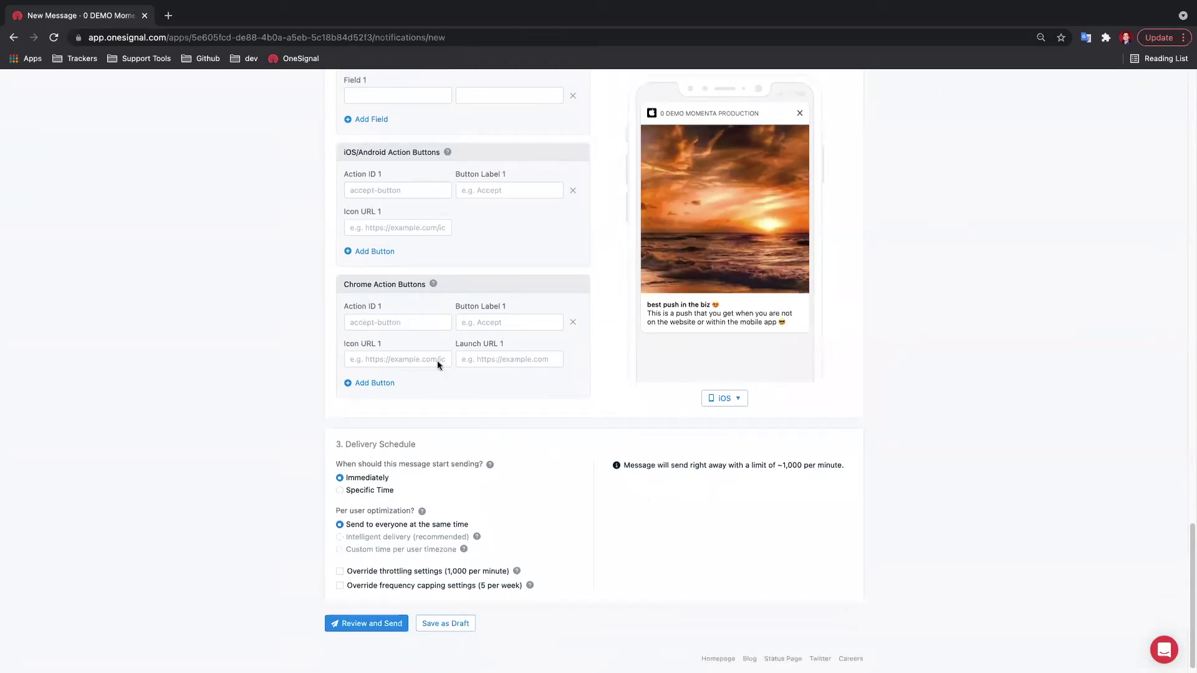
{"action": "scroll", "coordinate": [443, 394], "scroll_direction": "down", "scroll_amount": 1}
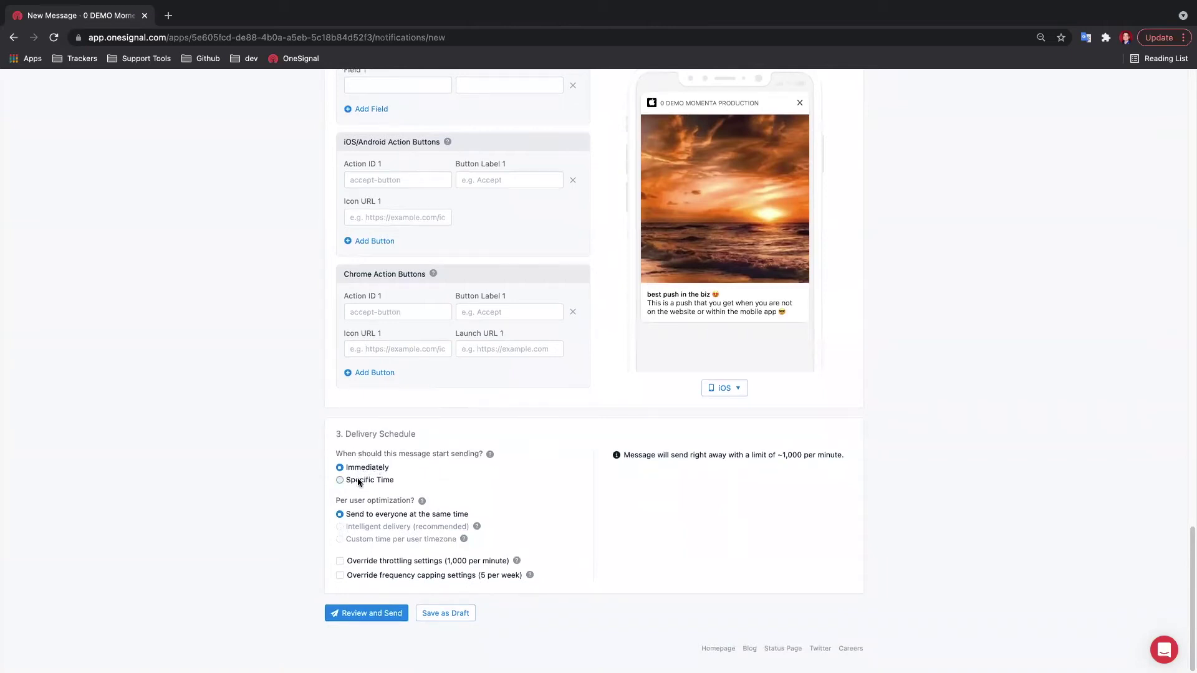
{"action": "left_click", "coordinate": [393, 480]}
{"action": "scroll", "coordinate": [380, 478], "scroll_direction": "down", "scroll_amount": 1}
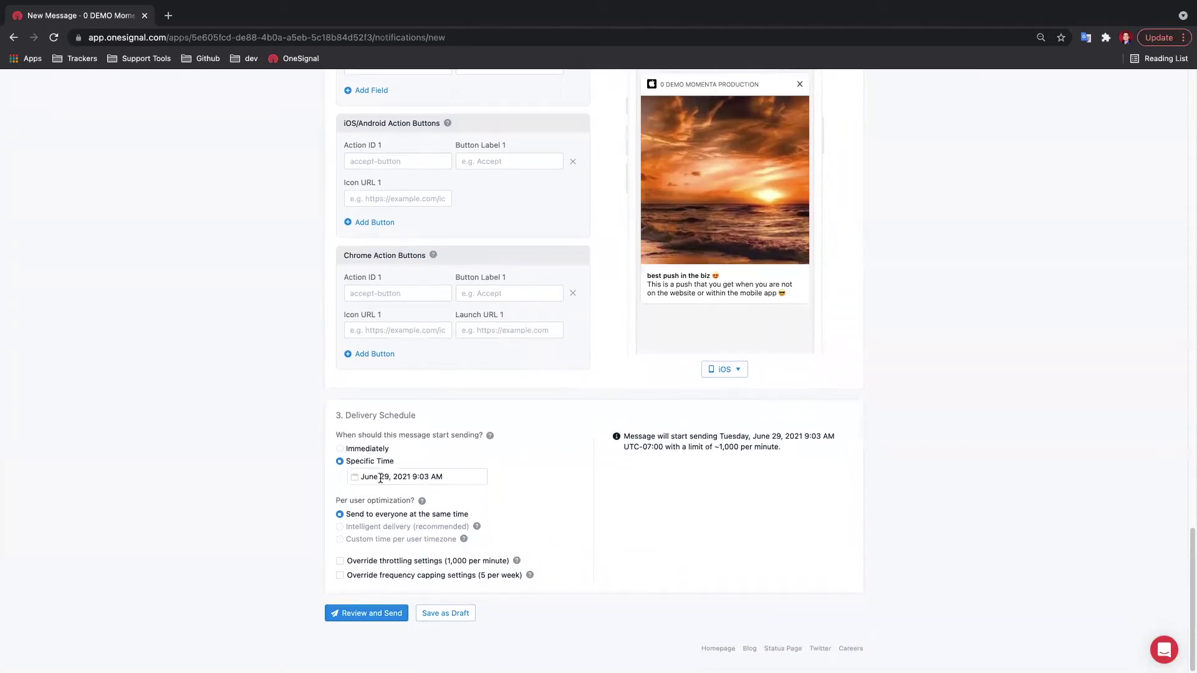
Set the scheduled start date of the message to June 30, 2021.
{"action": "left_click", "coordinate": [380, 478]}
{"action": "left_click", "coordinate": [547, 437]}
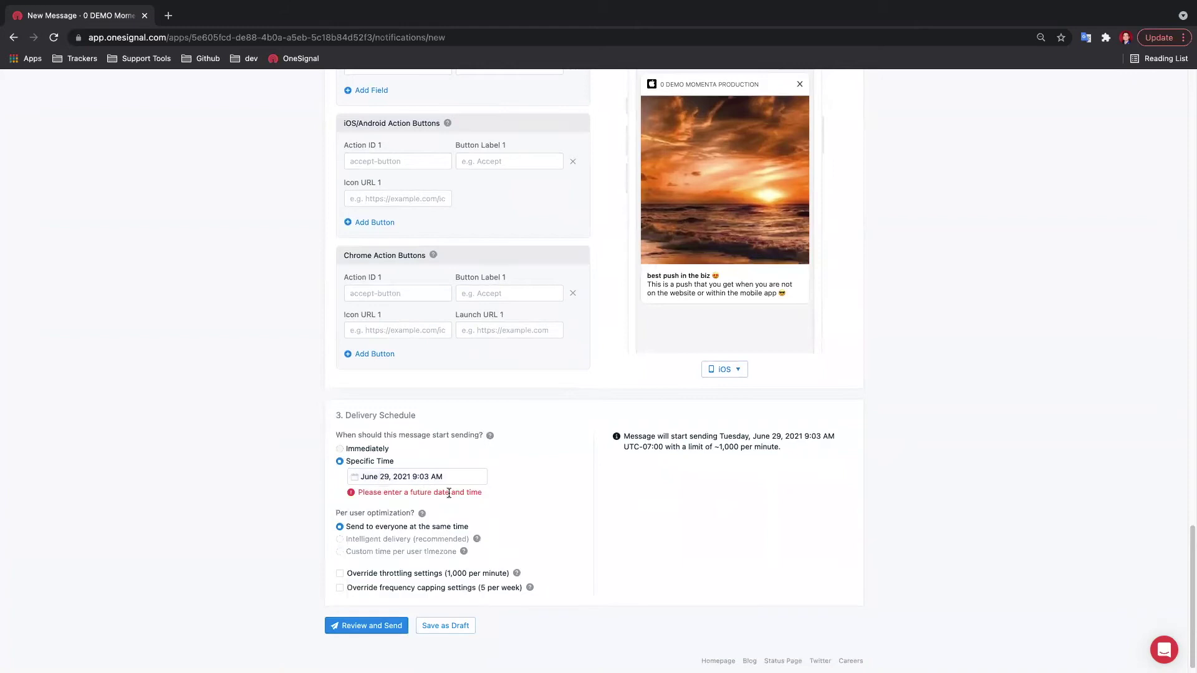
{"action": "scroll", "coordinate": [452, 498], "scroll_direction": "down", "scroll_amount": 1}
{"action": "left_click", "coordinate": [369, 476]}
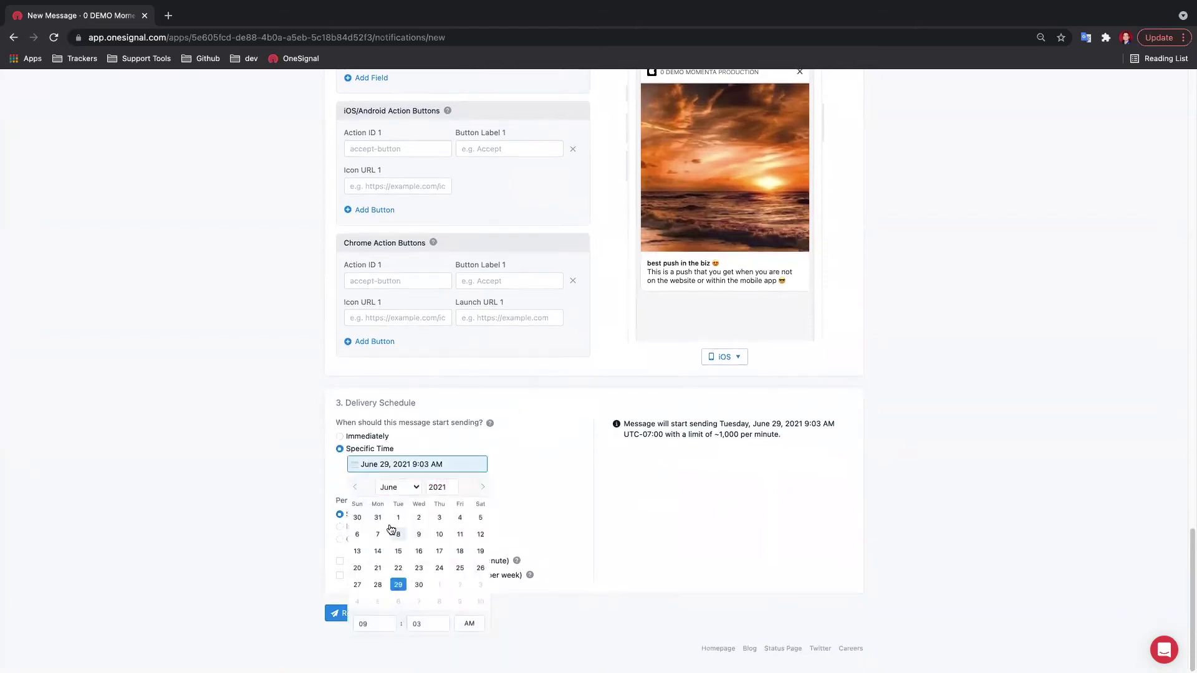
{"action": "left_click", "coordinate": [379, 584]}
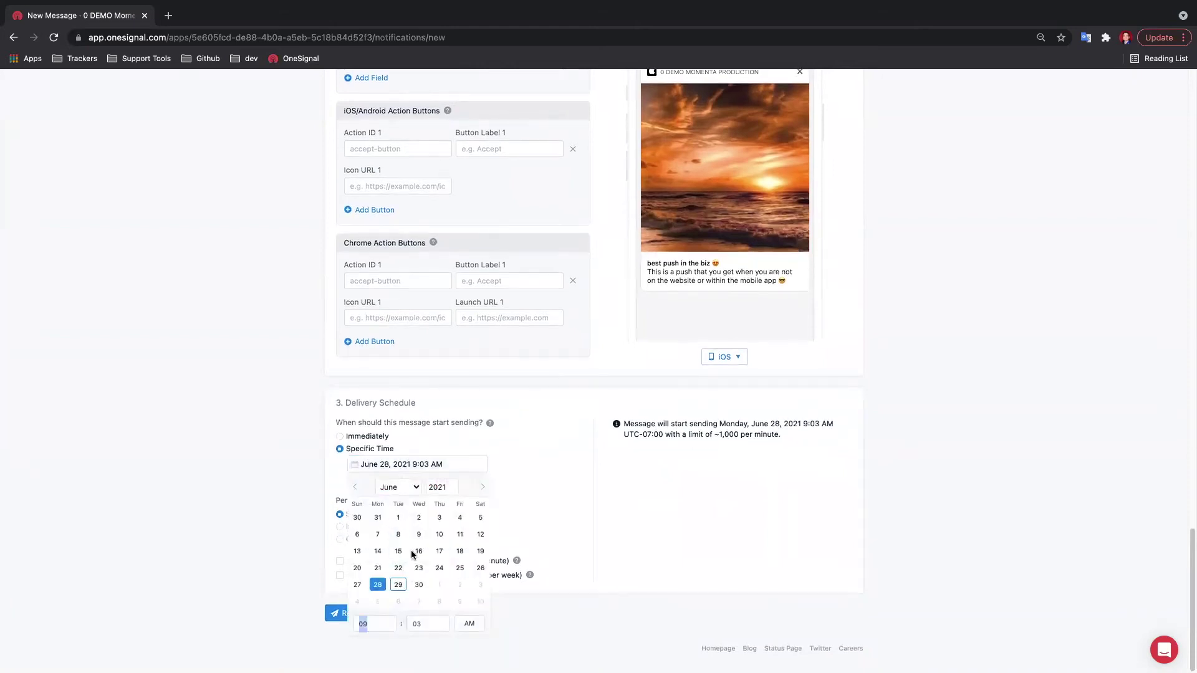
{"action": "left_click", "coordinate": [418, 584]}
{"action": "scroll", "coordinate": [415, 592], "scroll_direction": "up", "scroll_amount": 1}
{"action": "left_click", "coordinate": [546, 492]}
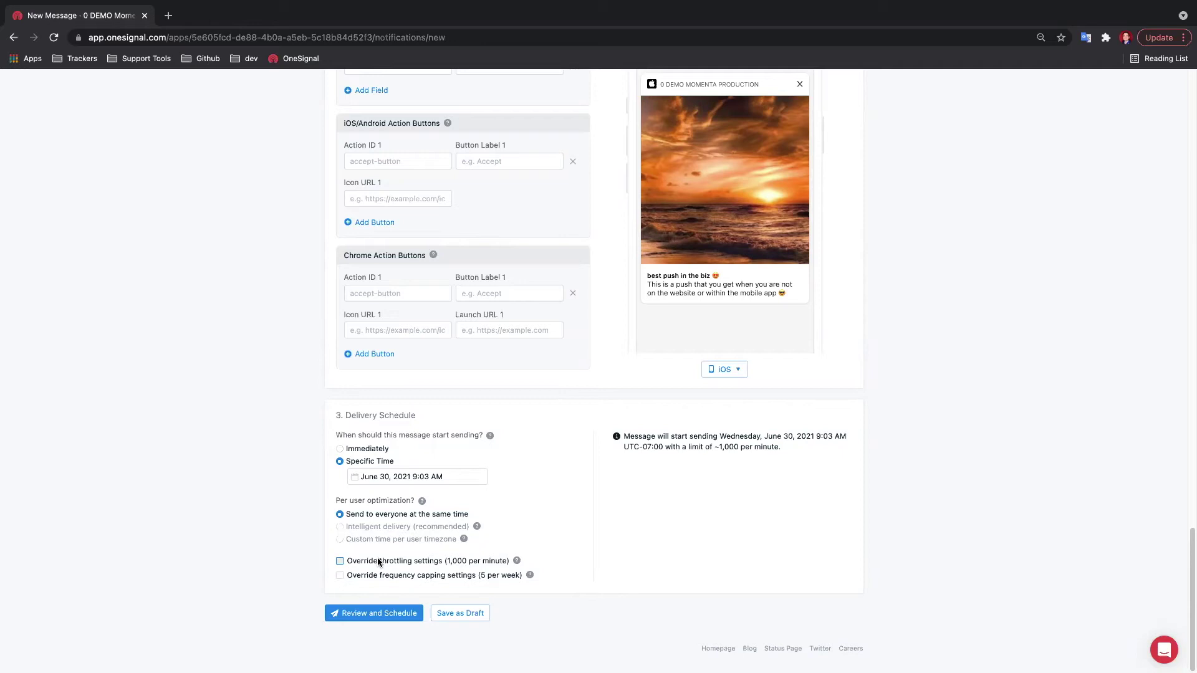
Override the throttling settings, trying 15000 before entering 0 messages per minute, and override the frequency capping settings.
{"action": "left_click", "coordinate": [377, 561]}
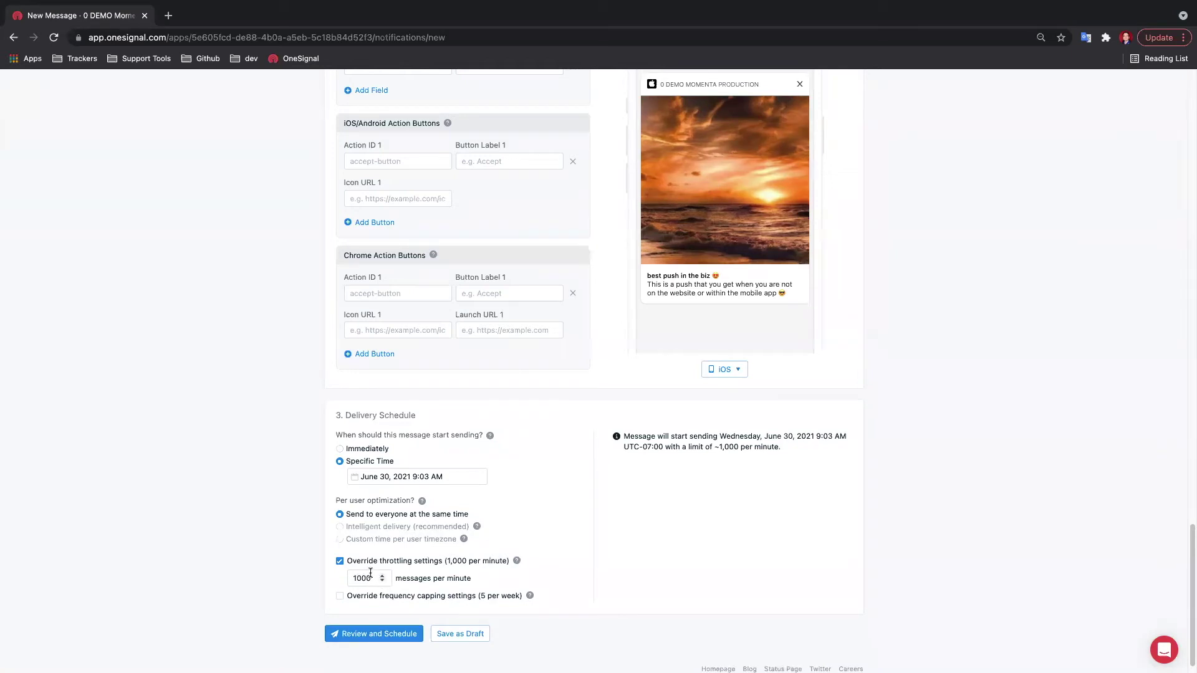
{"action": "left_click", "coordinate": [357, 578]}
{"action": "type", "text": "5"}
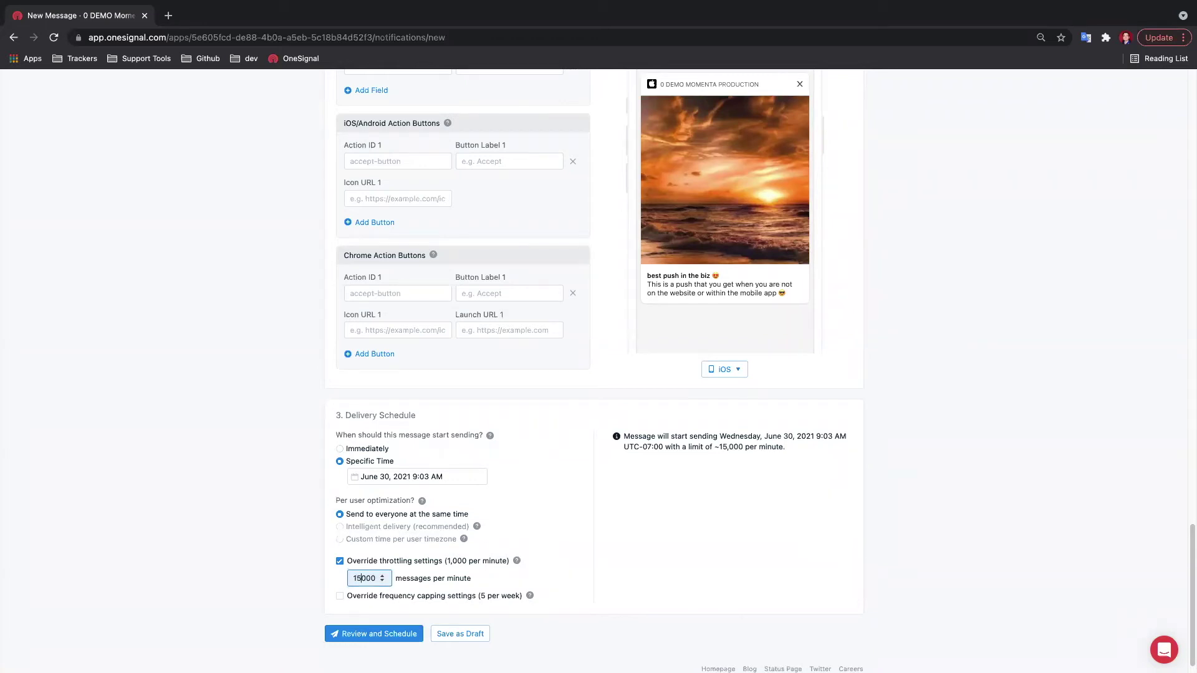
{"action": "double_click", "coordinate": [365, 577]}
{"action": "type", "text": "0"}
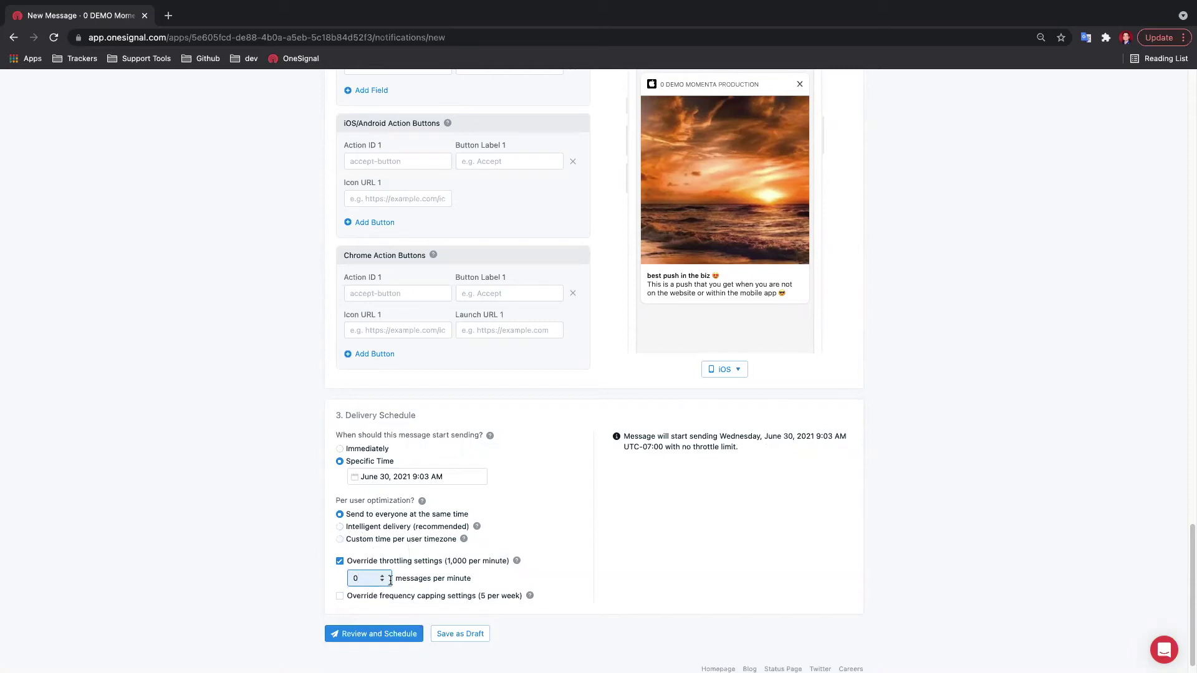
{"action": "scroll", "coordinate": [388, 589], "scroll_direction": "down", "scroll_amount": 1}
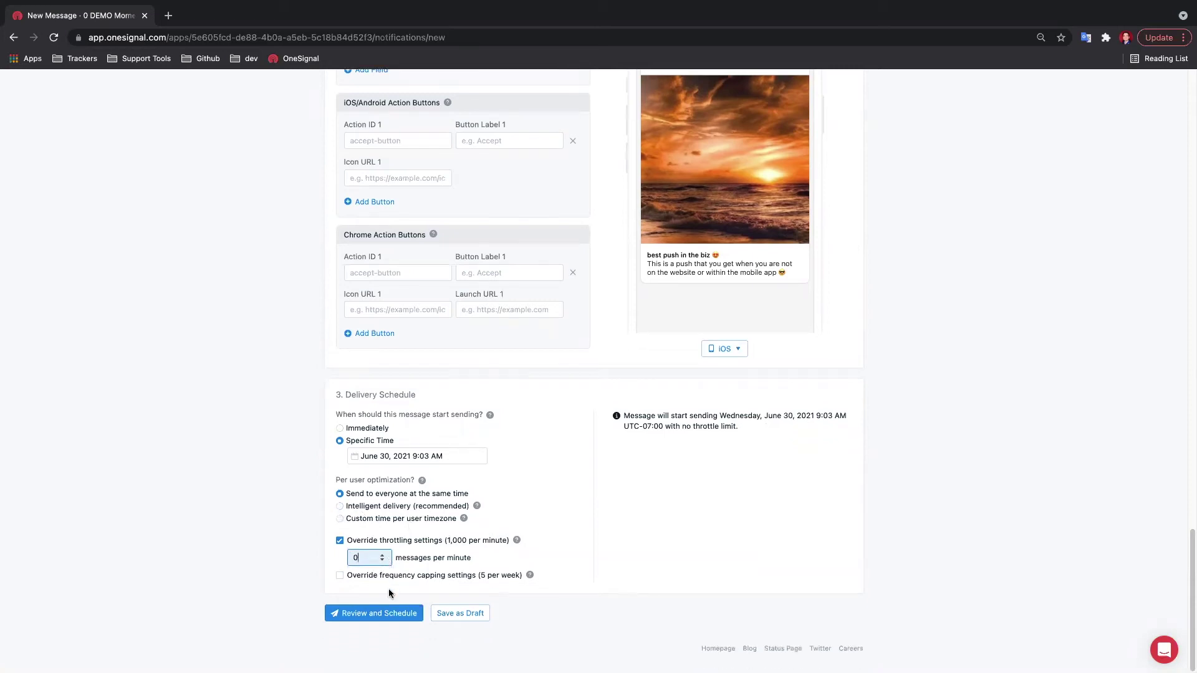
{"action": "left_click", "coordinate": [340, 575]}
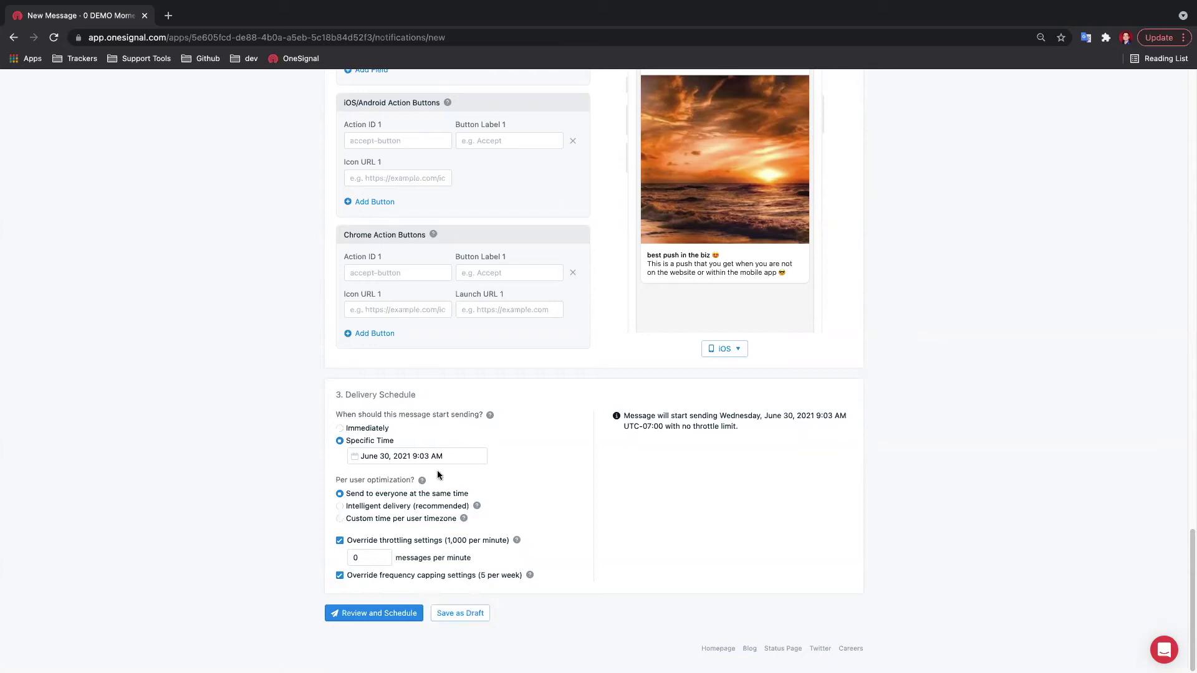
Review and schedule the message, and open its report with the Retarget tip dismissed.
{"action": "left_click", "coordinate": [376, 613]}
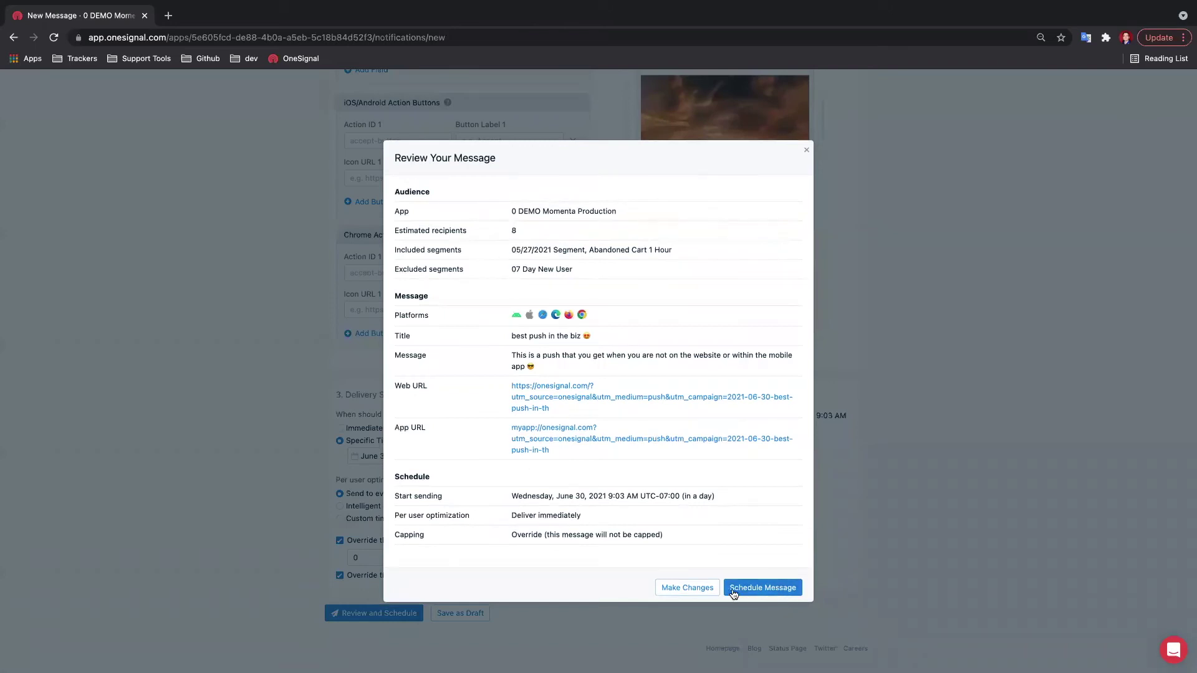
{"action": "left_click", "coordinate": [796, 588]}
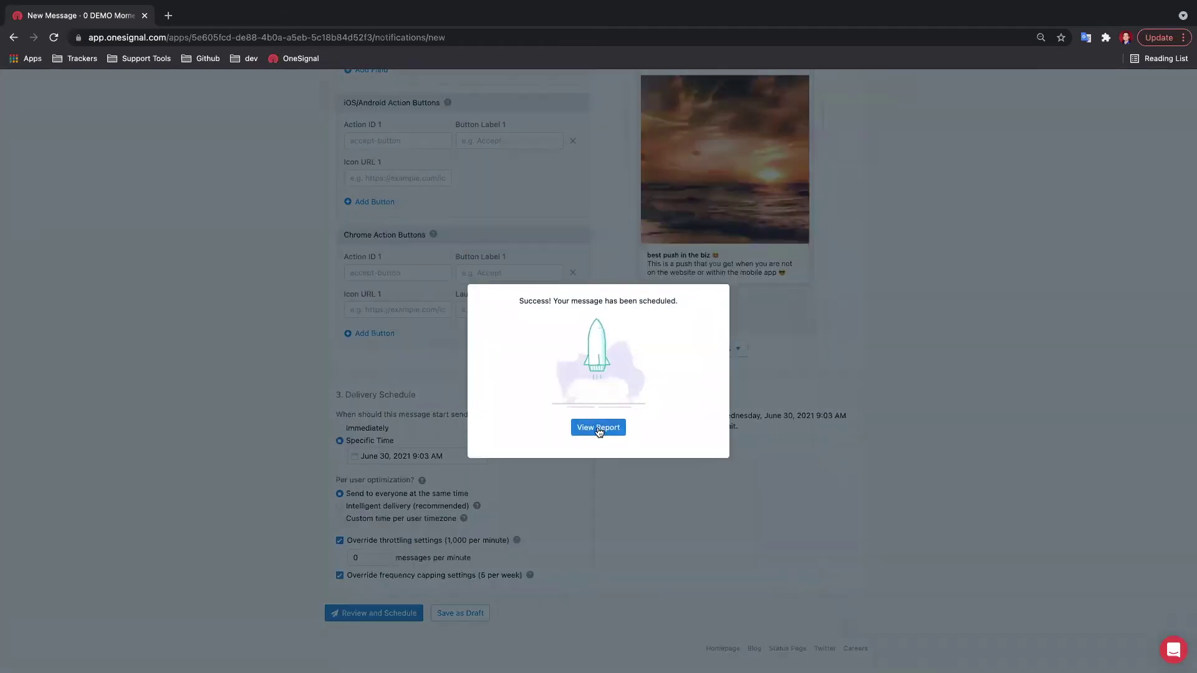
{"action": "left_click", "coordinate": [597, 428]}
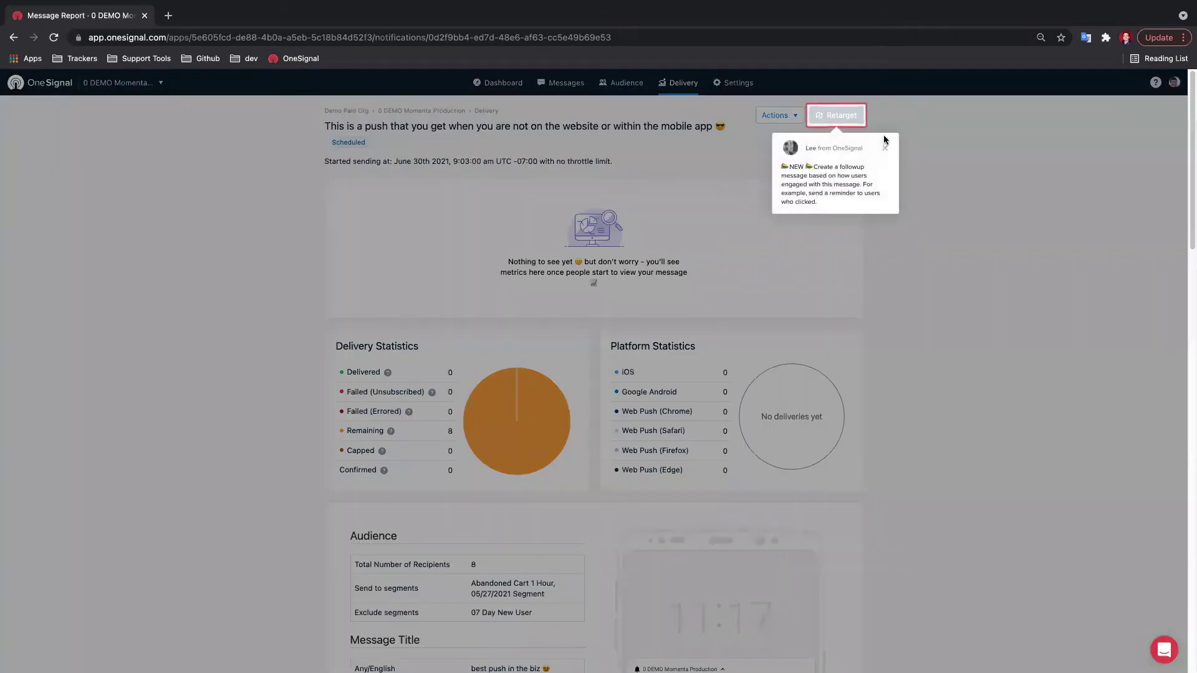
{"action": "left_click", "coordinate": [884, 148]}
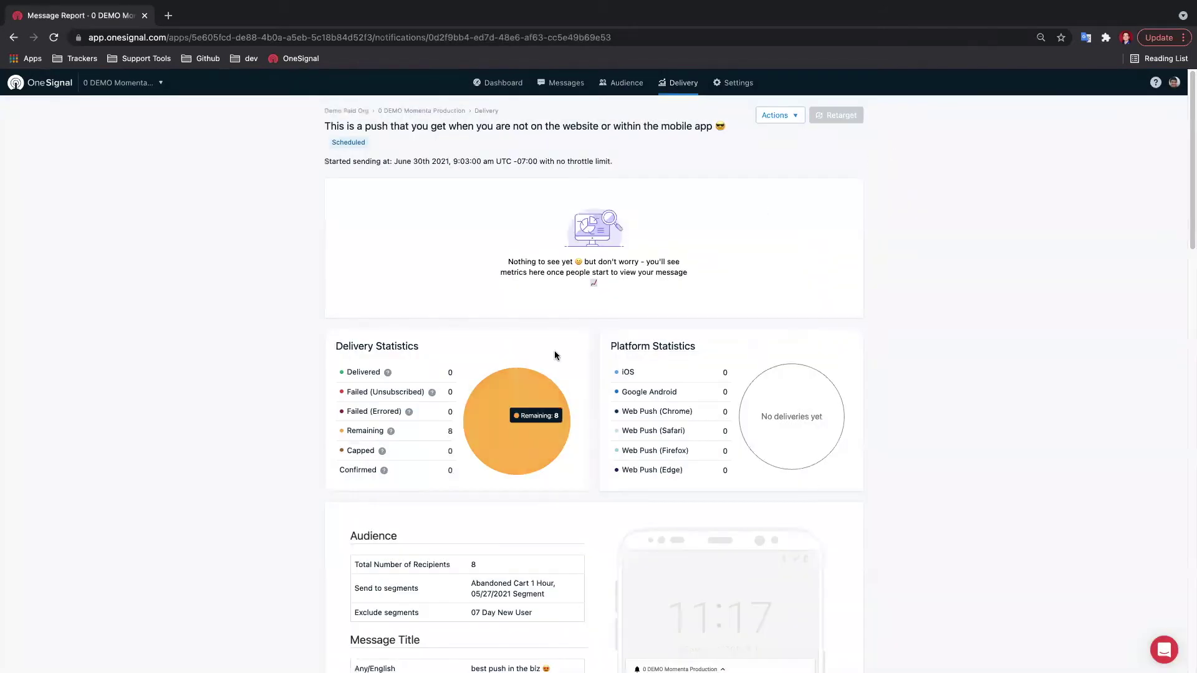
Open the list of sent messages and set its source filter to Dashboard Messages.
{"action": "left_click", "coordinate": [685, 89]}
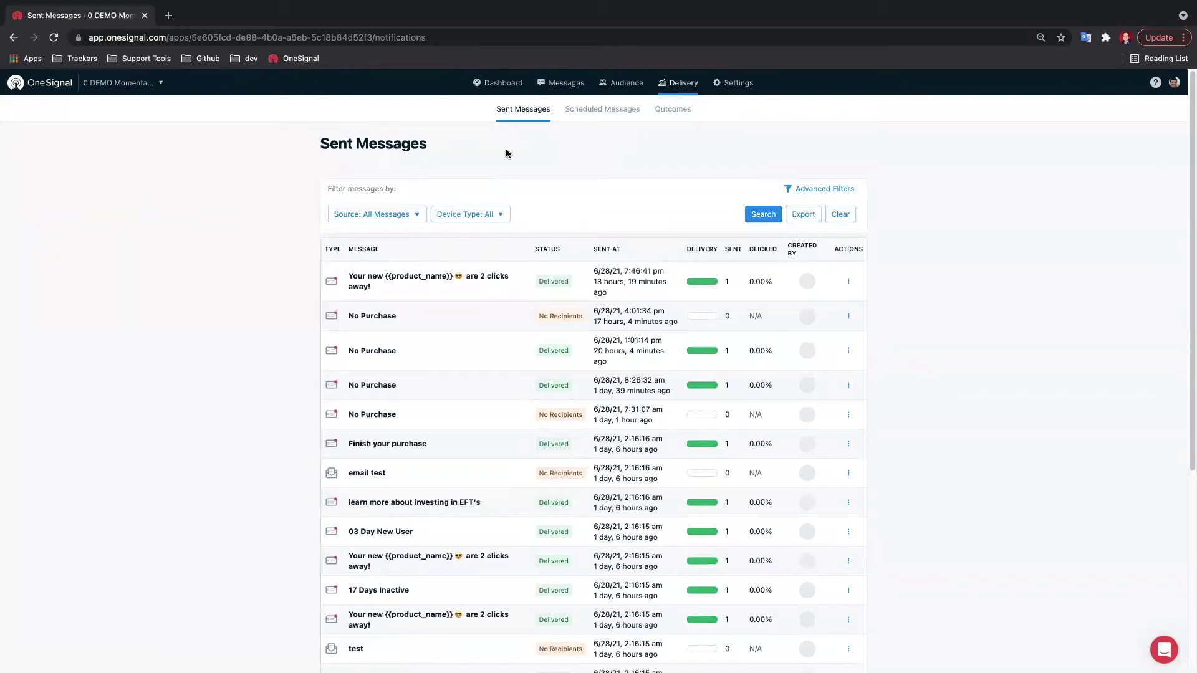
{"action": "left_click", "coordinate": [389, 218]}
{"action": "scroll", "coordinate": [377, 307], "scroll_direction": "down", "scroll_amount": 1}
{"action": "scroll", "coordinate": [377, 309], "scroll_direction": "down", "scroll_amount": 4}
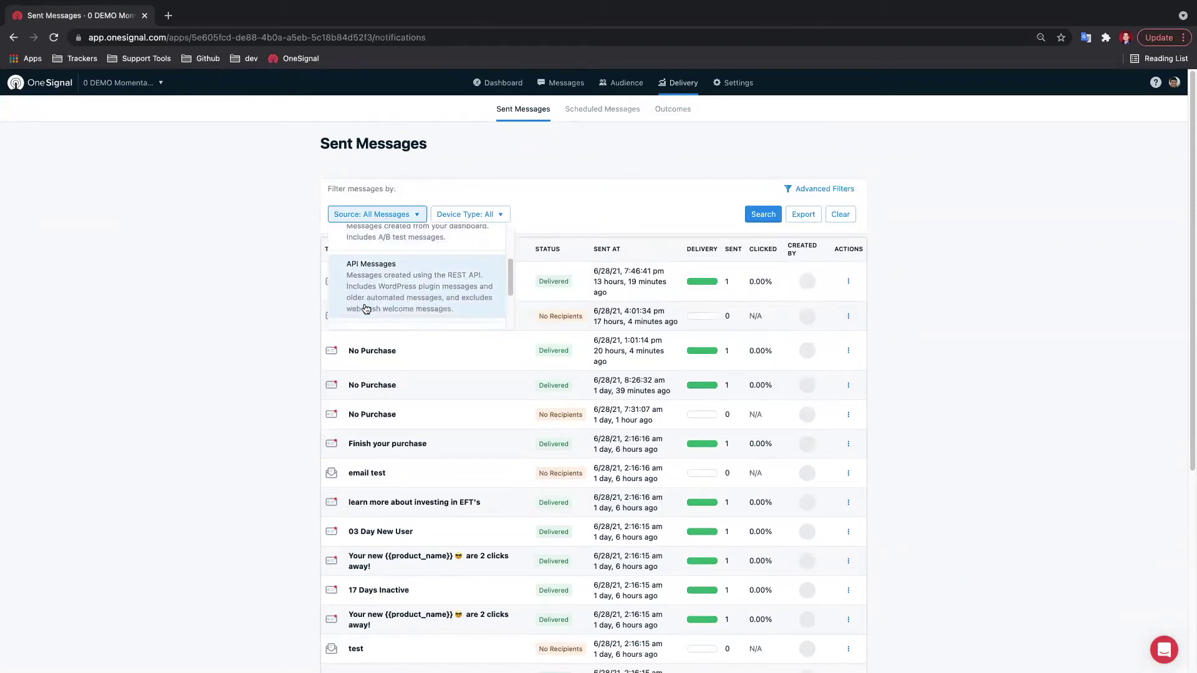
{"action": "scroll", "coordinate": [367, 307], "scroll_direction": "down", "scroll_amount": 3}
{"action": "scroll", "coordinate": [380, 299], "scroll_direction": "up", "scroll_amount": 6}
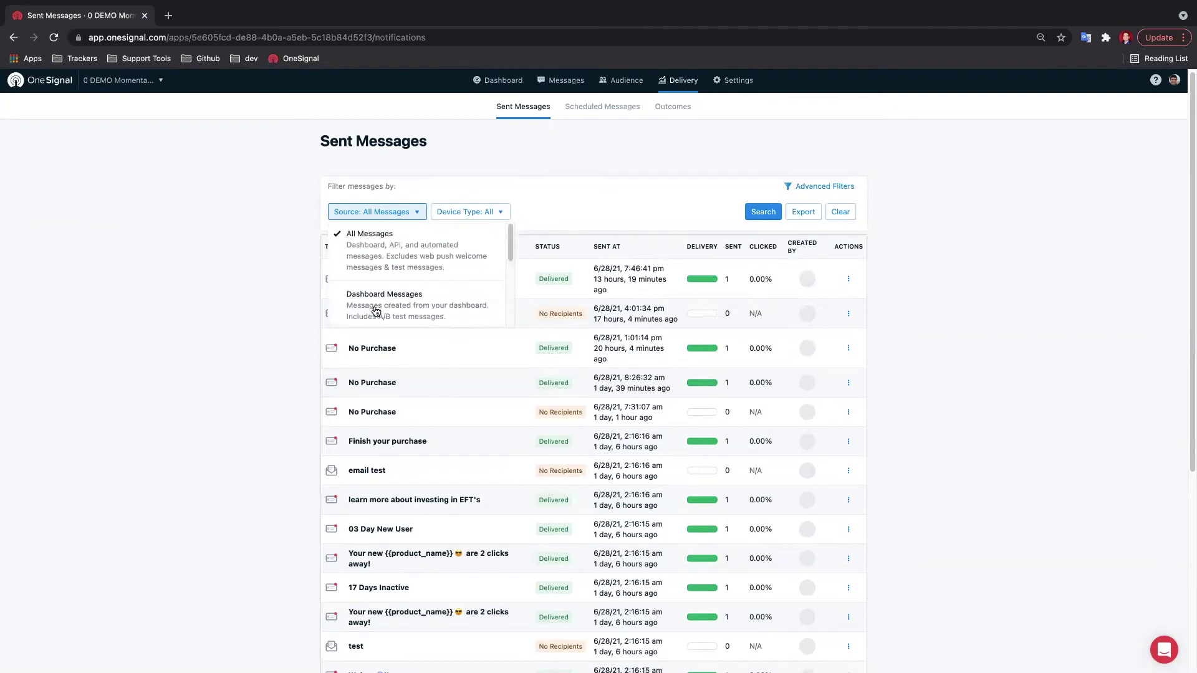
{"action": "left_click", "coordinate": [379, 298]}
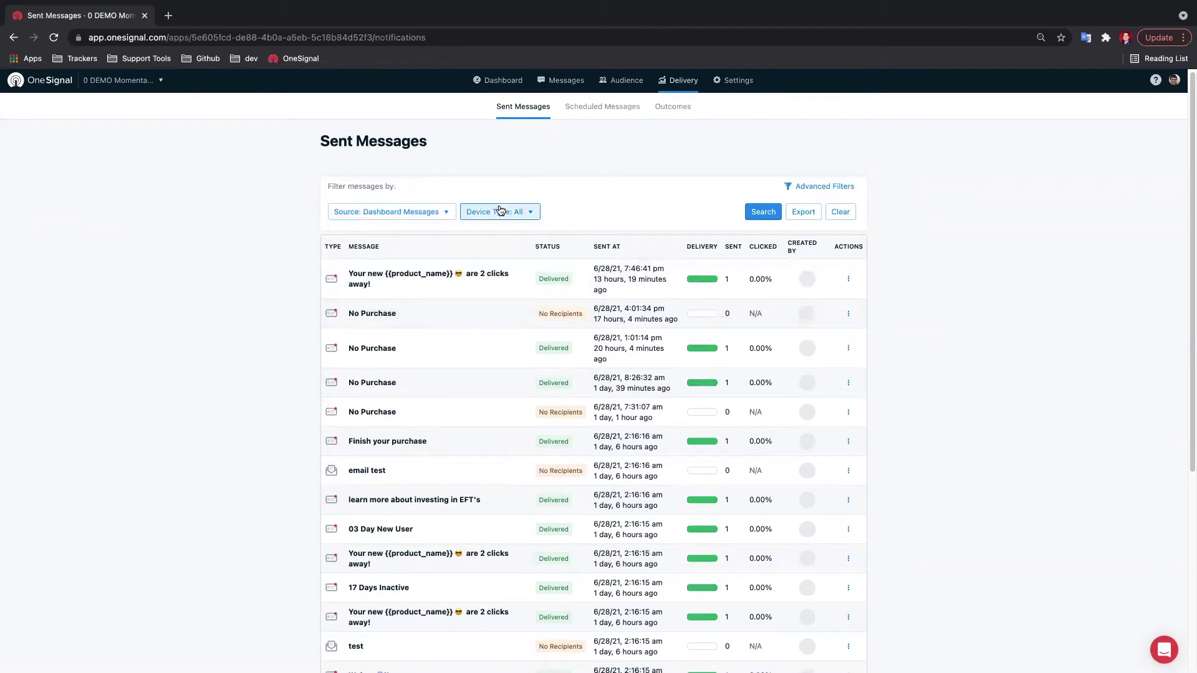
Examine the device type and advanced filter options, and search the sent messages with the Dashboard Messages source.
{"action": "left_click", "coordinate": [500, 210]}
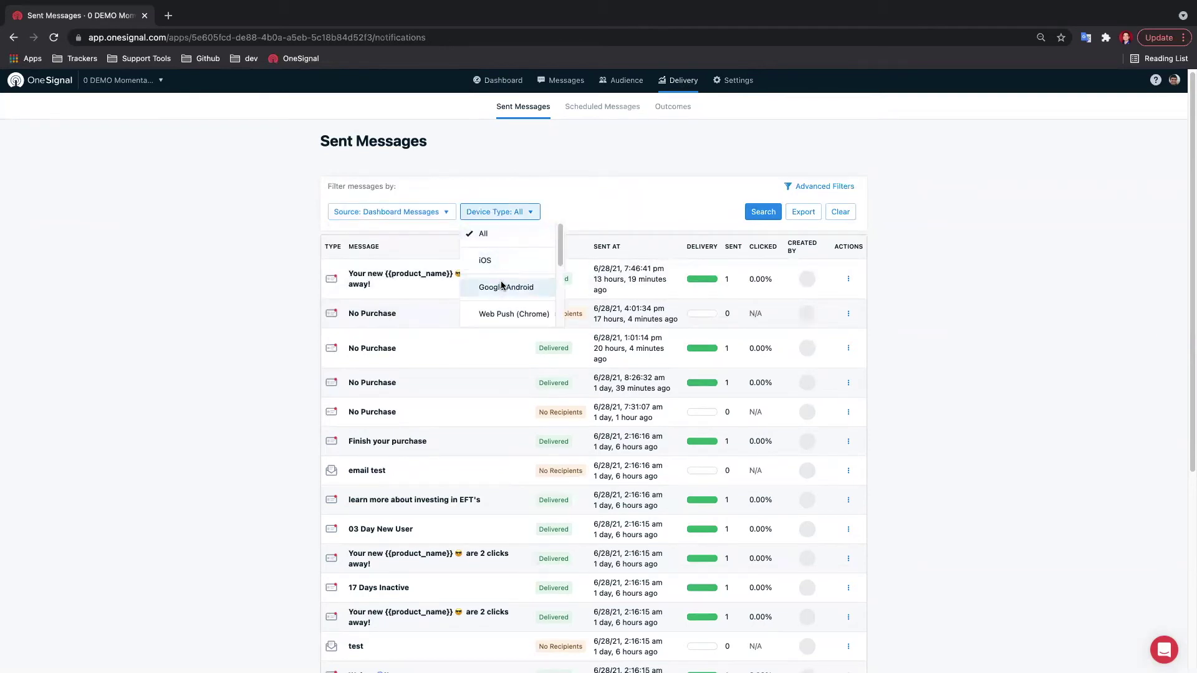
{"action": "left_click", "coordinate": [826, 187]}
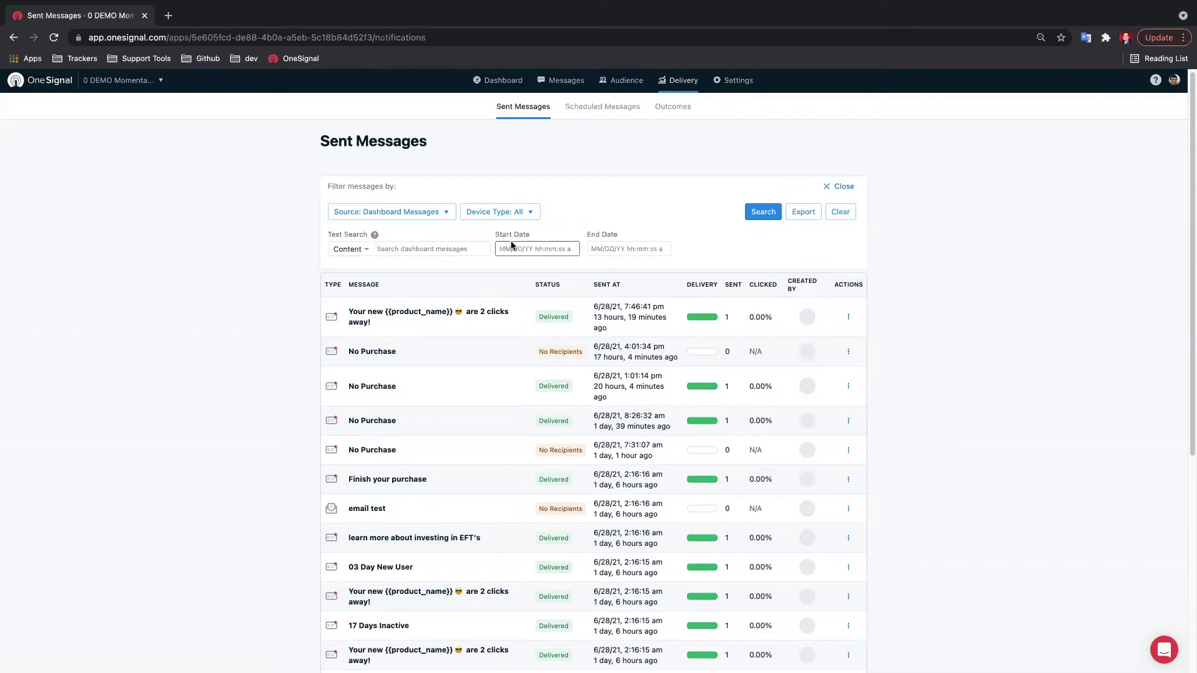
{"action": "left_click", "coordinate": [760, 214]}
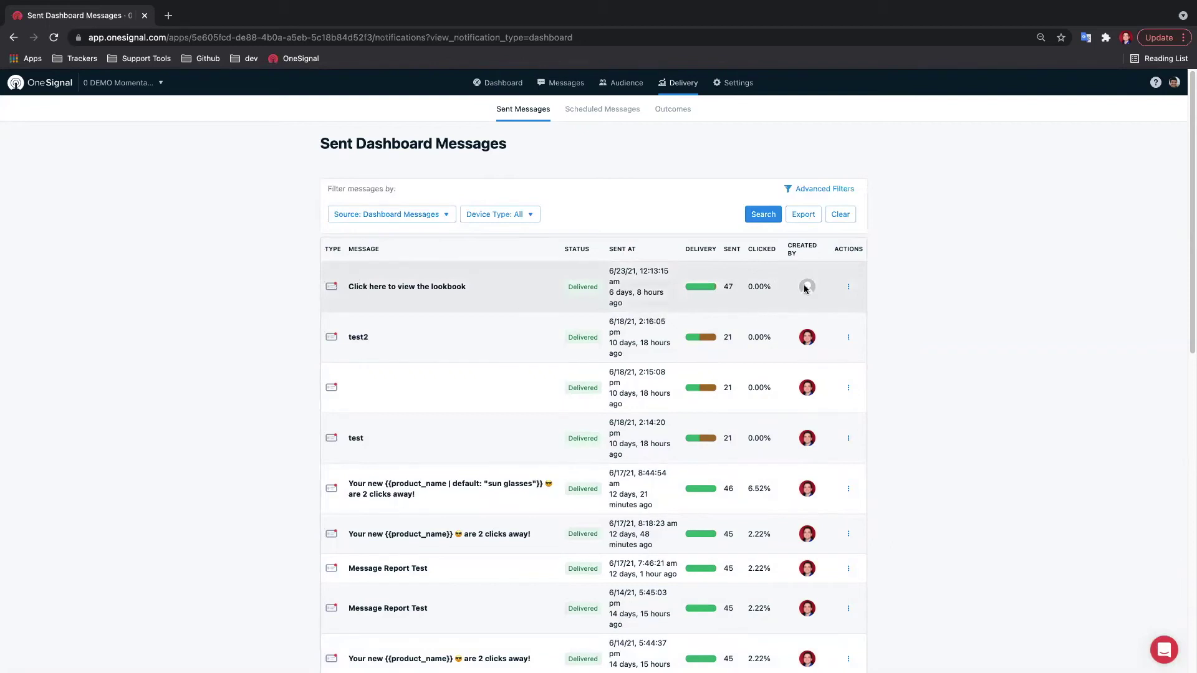
Open the report of the "Click here to view the lookbook" message and examine its delivered, click-through rate and influenced opens figures.
{"action": "mouse_move", "coordinate": [805, 288]}
{"action": "left_click", "coordinate": [443, 287]}
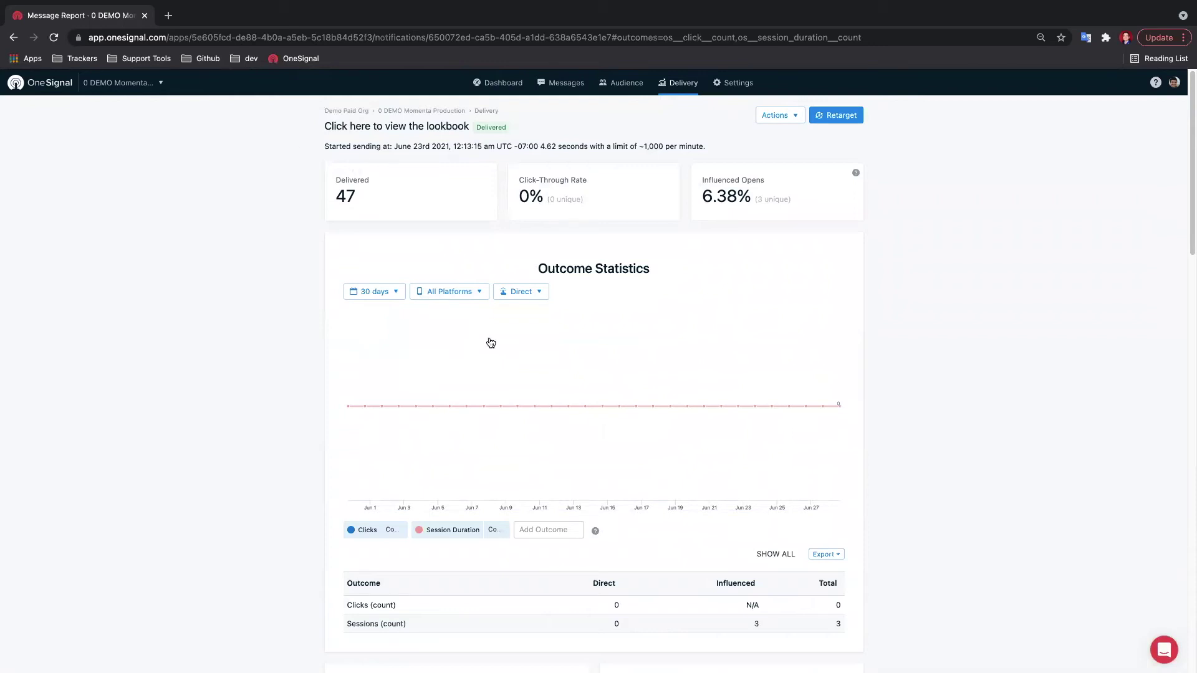
{"action": "scroll", "coordinate": [540, 399], "scroll_direction": "down", "scroll_amount": 1}
{"action": "scroll", "coordinate": [510, 417], "scroll_direction": "down", "scroll_amount": 5}
{"action": "scroll", "coordinate": [430, 336], "scroll_direction": "up", "scroll_amount": 5}
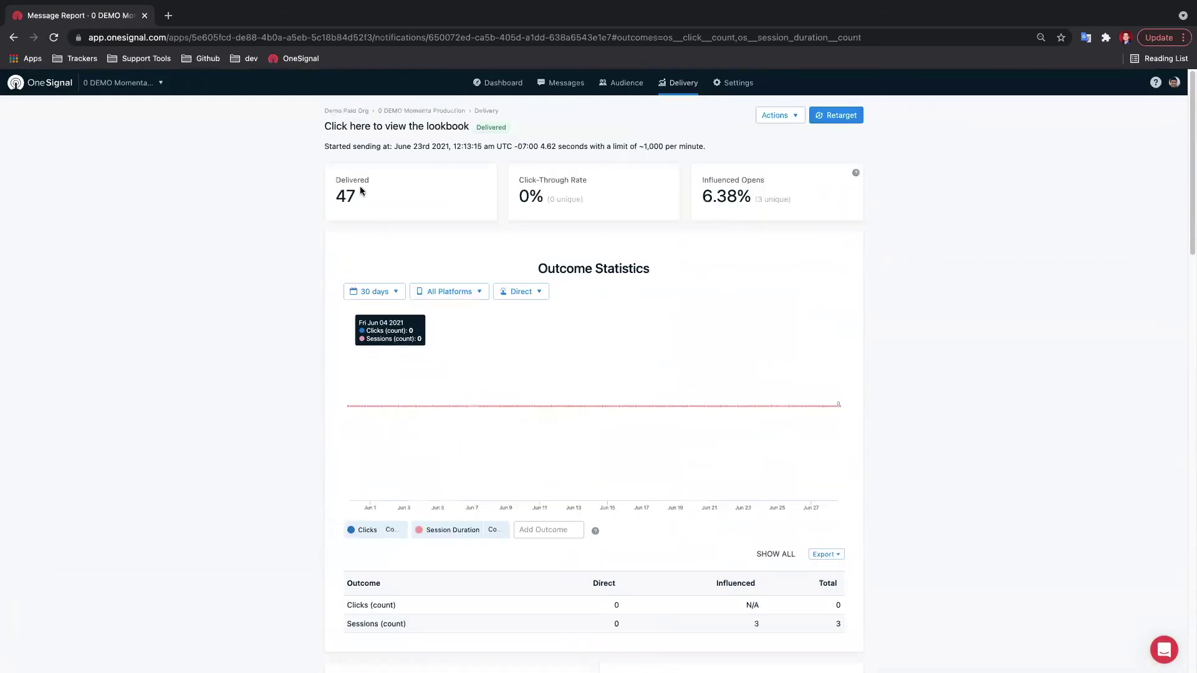
{"action": "left_click_drag", "start_coordinate": [335, 198], "coordinate": [361, 201]}
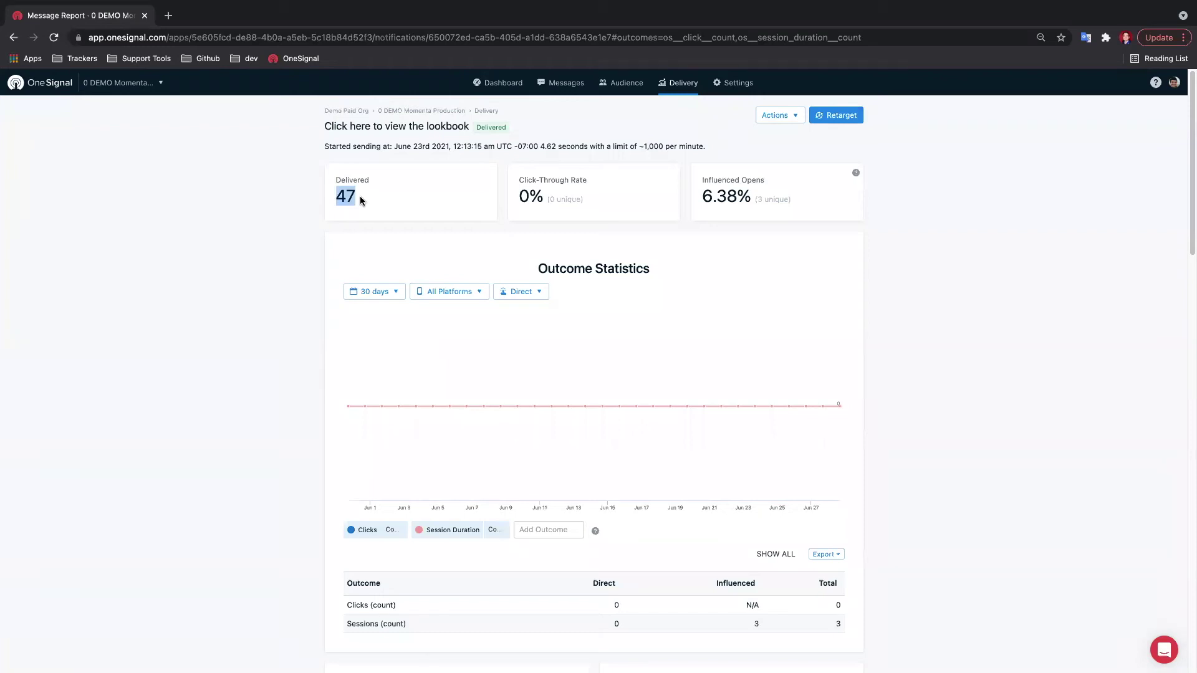
{"action": "left_click_drag", "start_coordinate": [520, 201], "coordinate": [582, 212]}
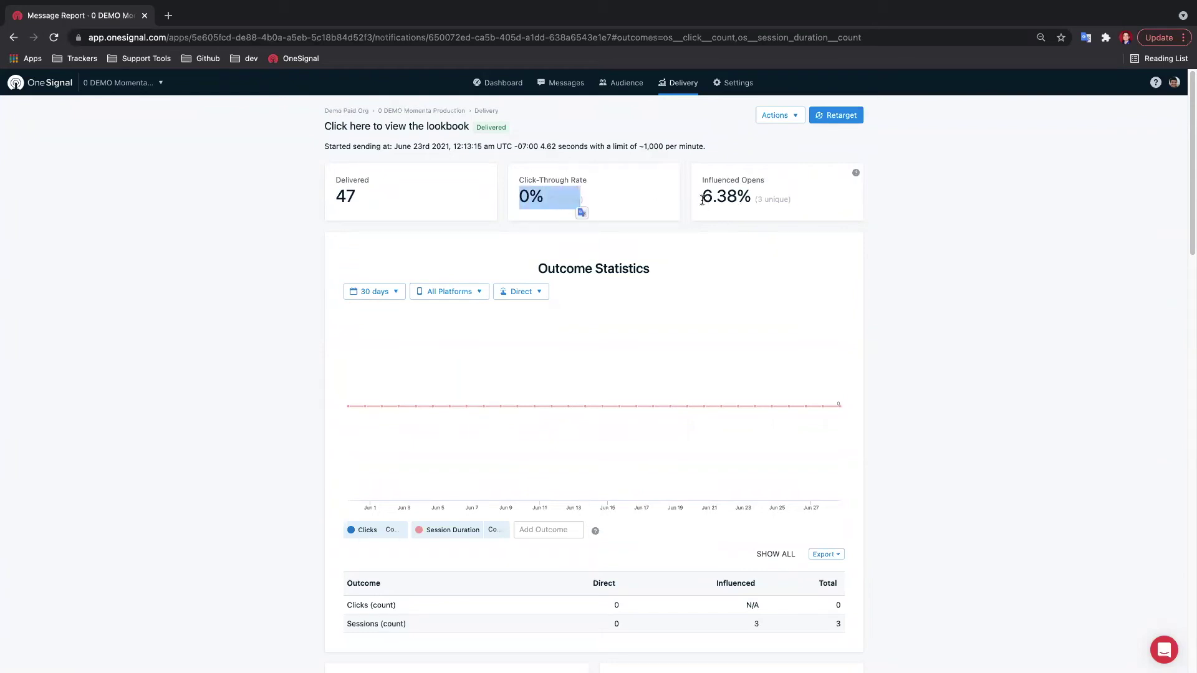
{"action": "left_click_drag", "start_coordinate": [702, 200], "coordinate": [726, 201]}
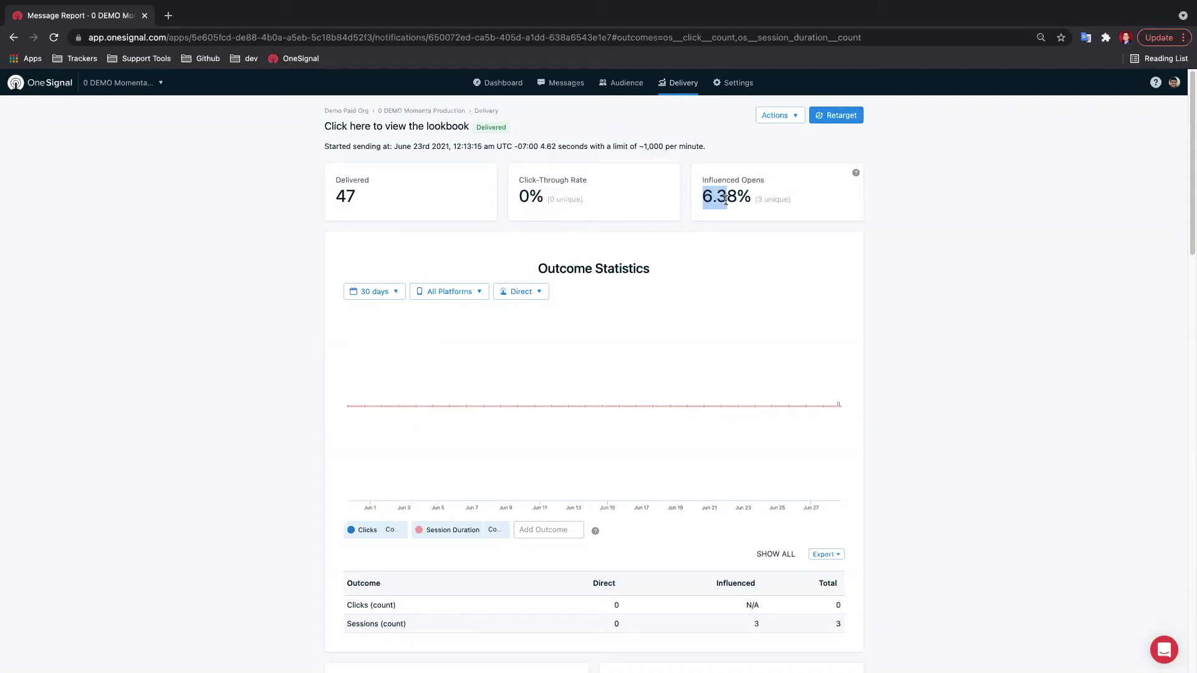
{"action": "left_click_drag", "start_coordinate": [726, 201], "coordinate": [737, 198]}
Examine the report's outcome, delivery and platform statistics, including the confirmed deliveries, and the message's content, platform and schedule settings.
{"action": "scroll", "coordinate": [683, 318], "scroll_direction": "down", "scroll_amount": 3}
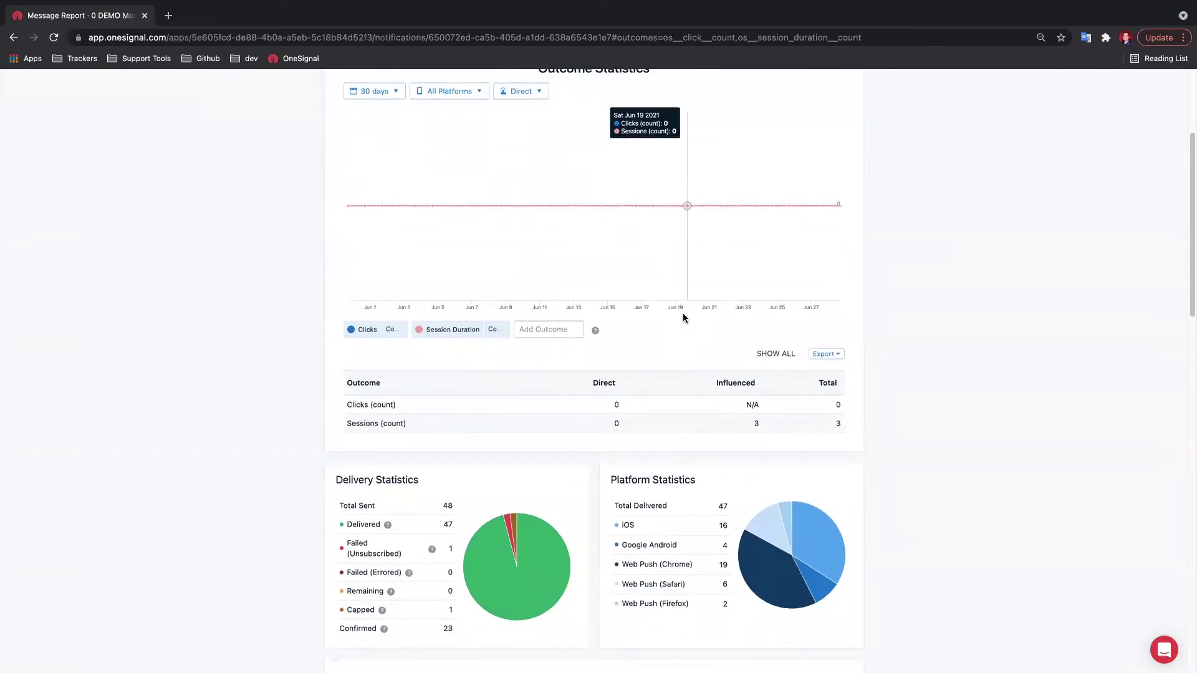
{"action": "scroll", "coordinate": [682, 313], "scroll_direction": "down", "scroll_amount": 5}
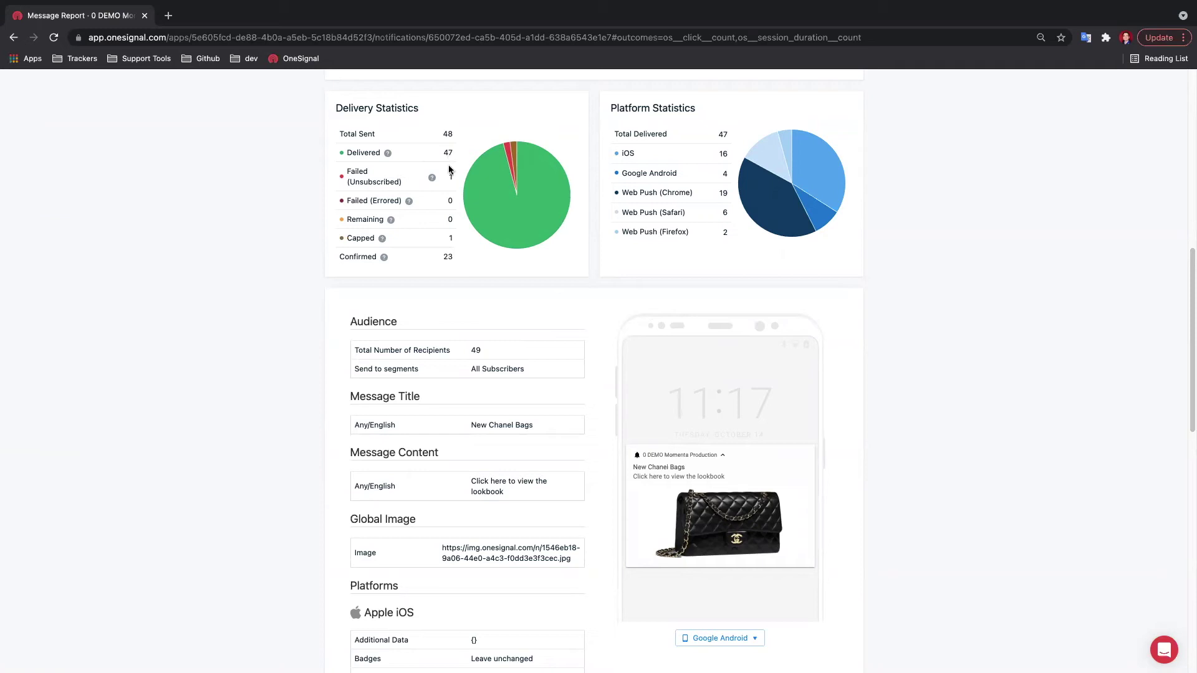
{"action": "left_click_drag", "start_coordinate": [443, 134], "coordinate": [460, 152]}
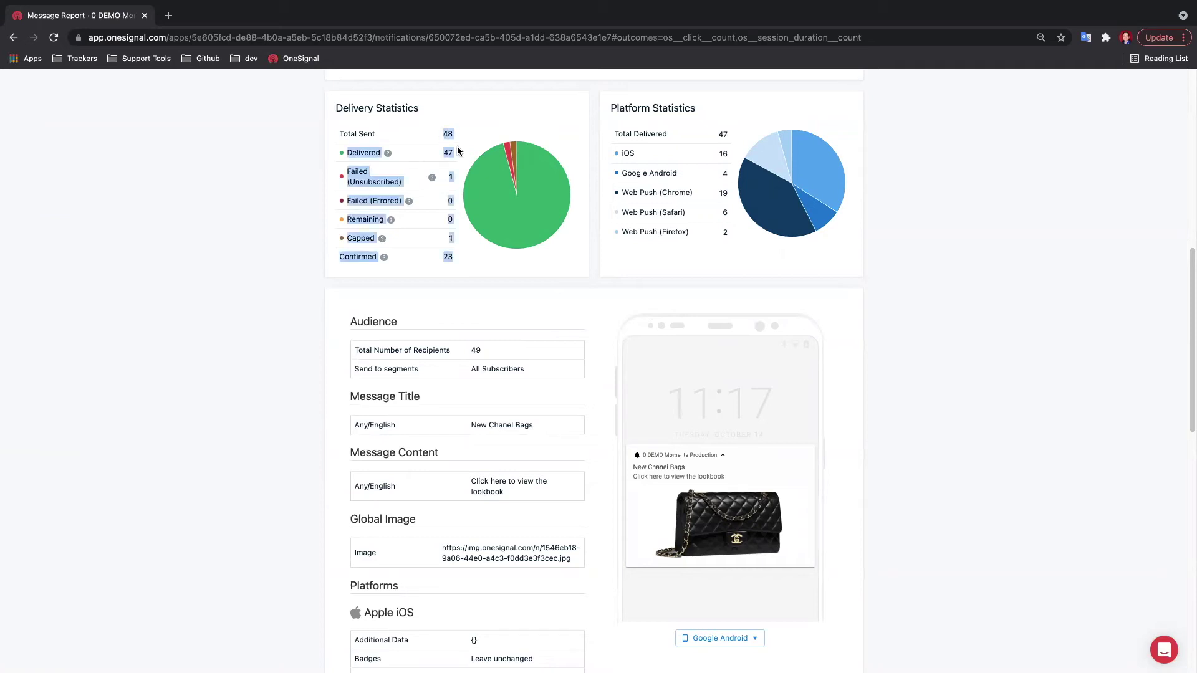
{"action": "left_click", "coordinate": [472, 173]}
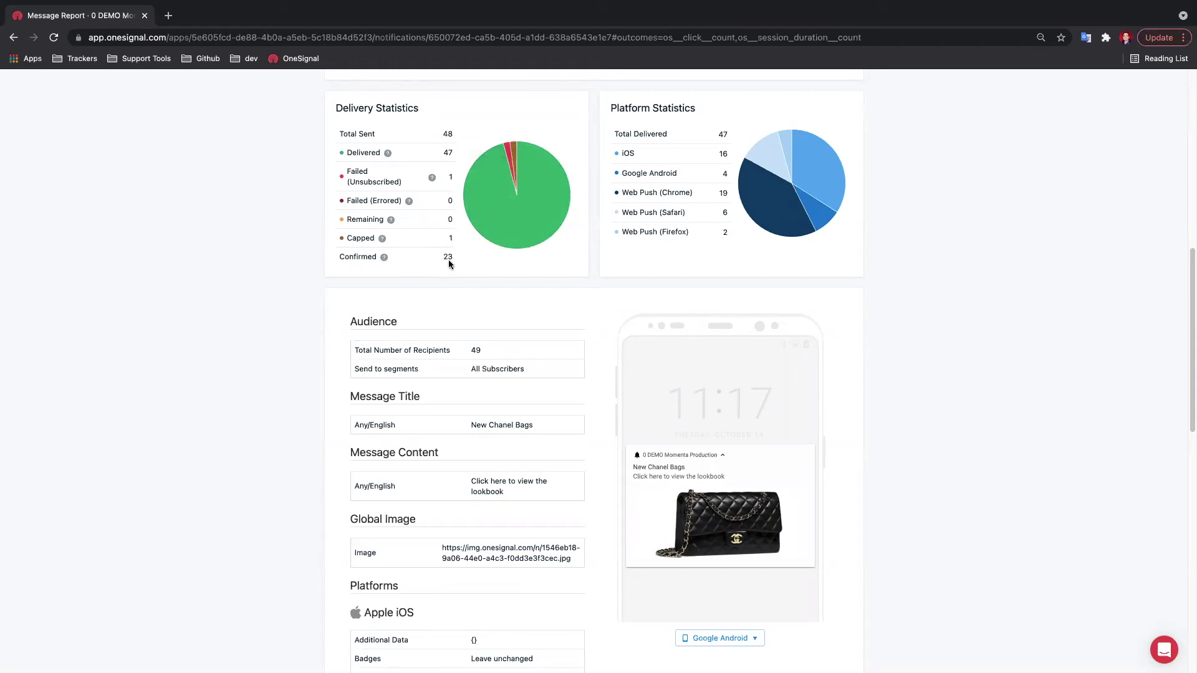
{"action": "left_click_drag", "start_coordinate": [341, 256], "coordinate": [376, 257]}
{"action": "left_click", "coordinate": [363, 258]}
{"action": "scroll", "coordinate": [572, 365], "scroll_direction": "down", "scroll_amount": 7}
{"action": "scroll", "coordinate": [582, 254], "scroll_direction": "down", "scroll_amount": 5}
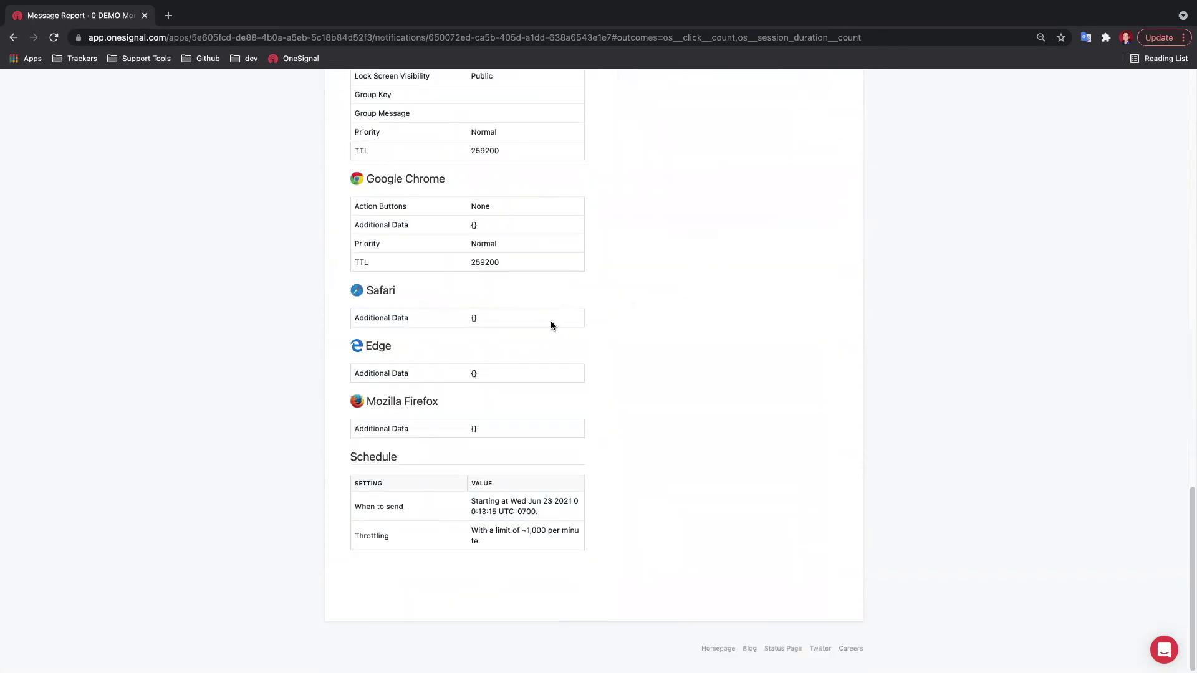
{"action": "scroll", "coordinate": [551, 322], "scroll_direction": "up", "scroll_amount": 20}
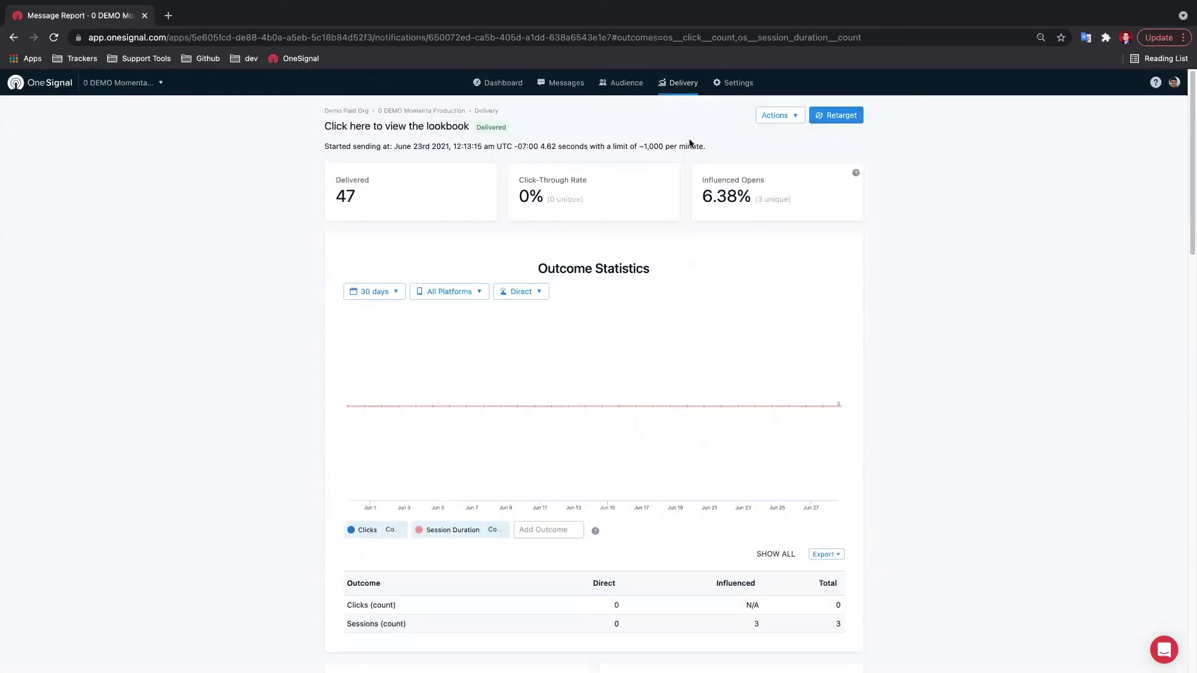
Check the report's available actions and create a retargeting message for the users who were sent this message.
{"action": "left_click", "coordinate": [789, 118]}
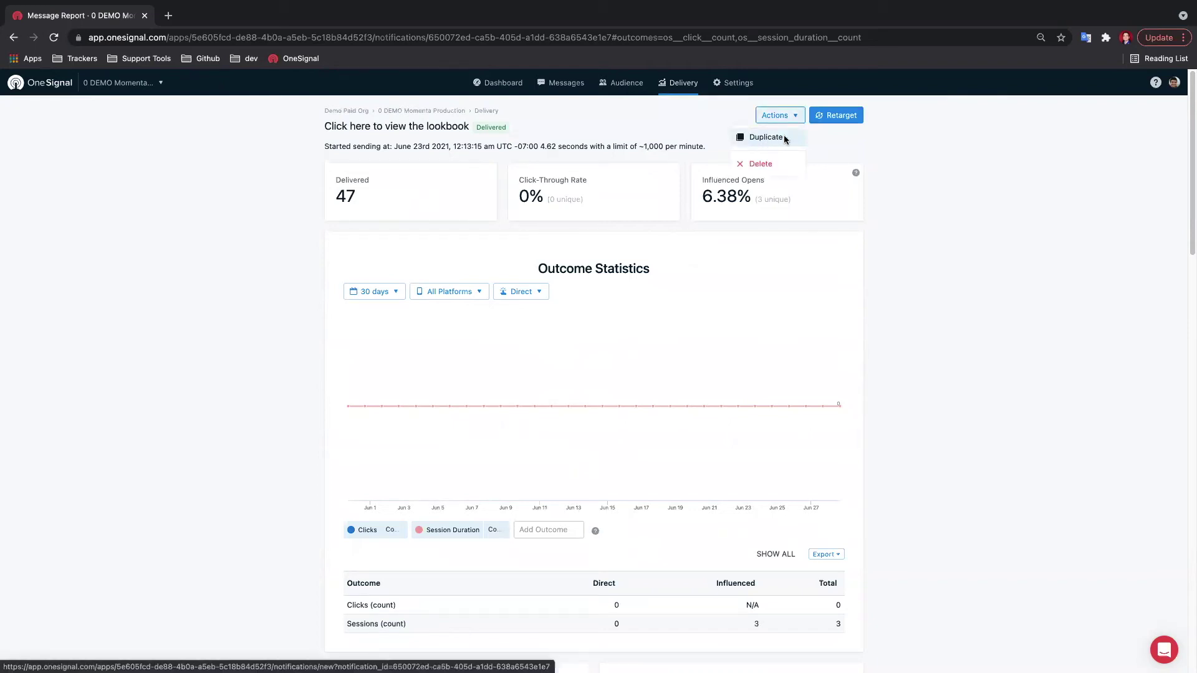
{"action": "left_click", "coordinate": [837, 119]}
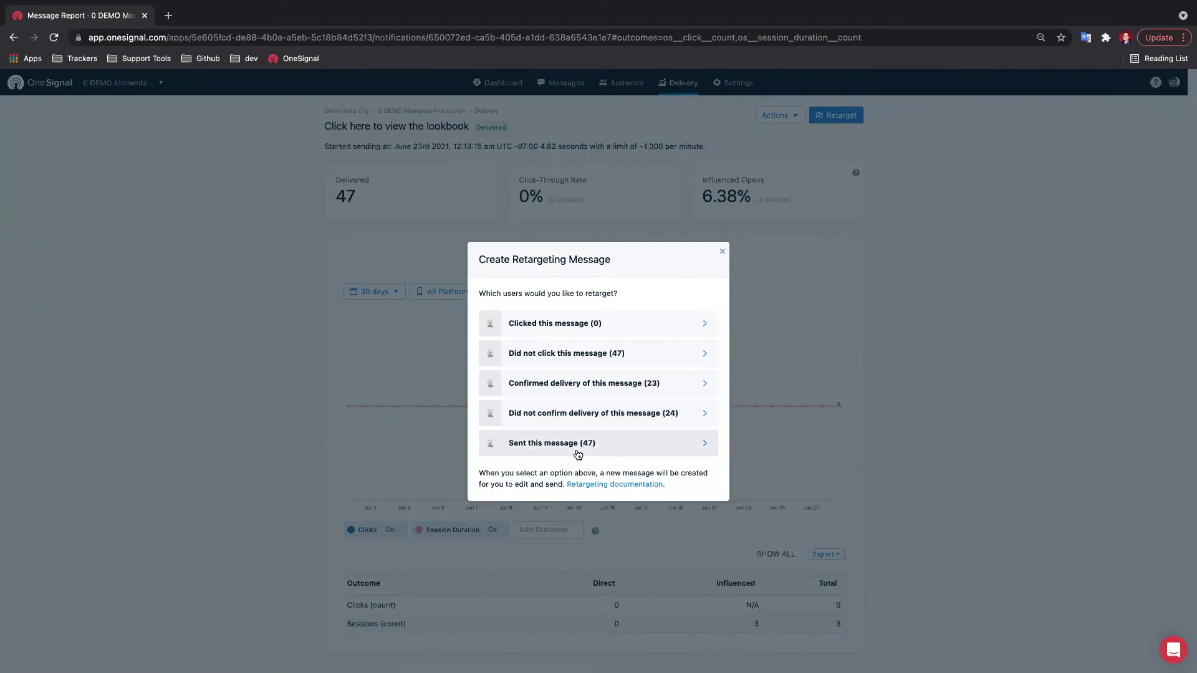
{"action": "left_click", "coordinate": [552, 449]}
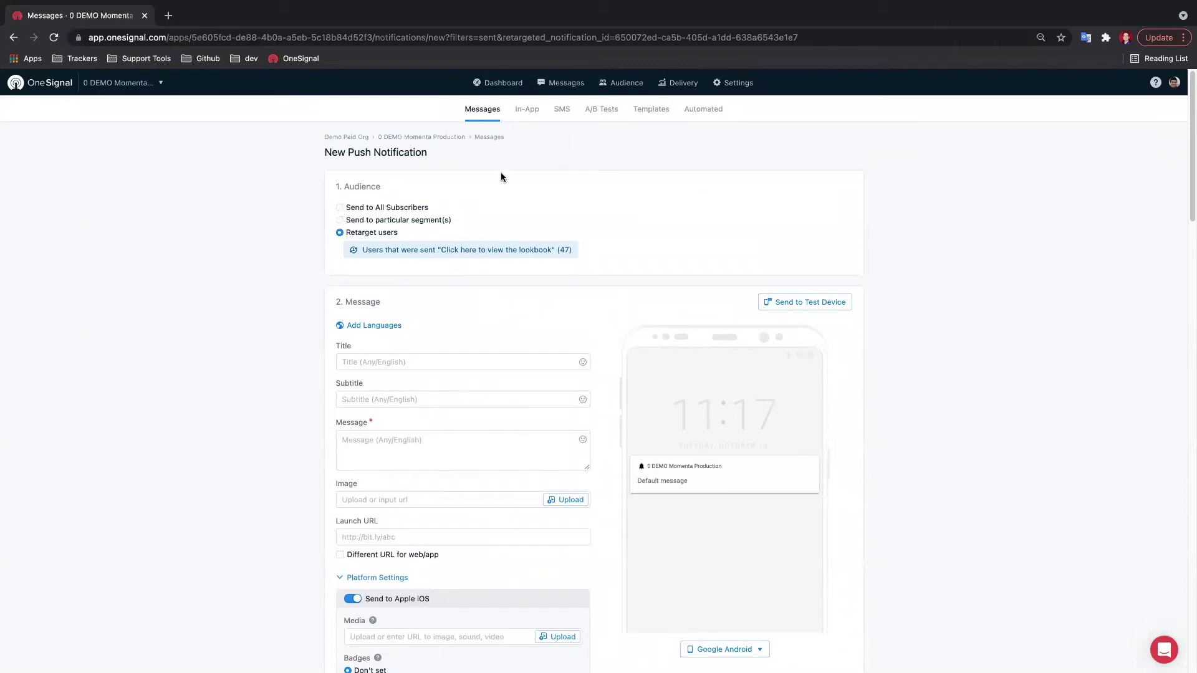
Go to the in-app messages and open "Food Survey Example" for editing.
{"action": "left_click", "coordinate": [528, 111]}
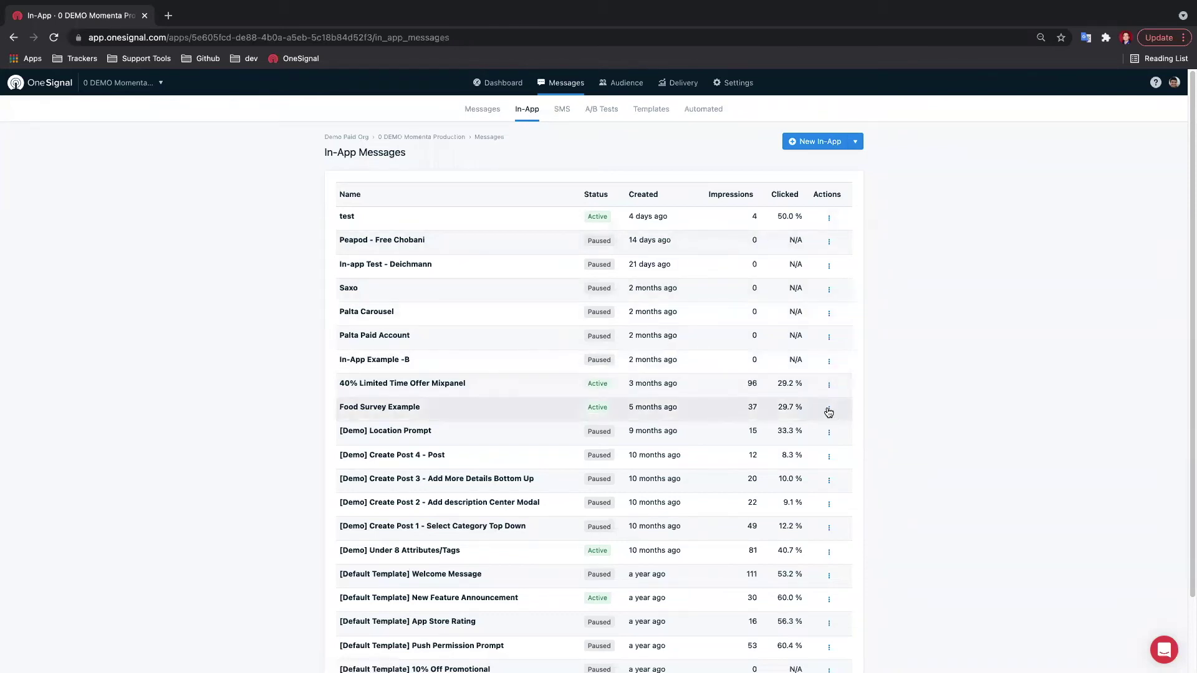
{"action": "left_click", "coordinate": [828, 410]}
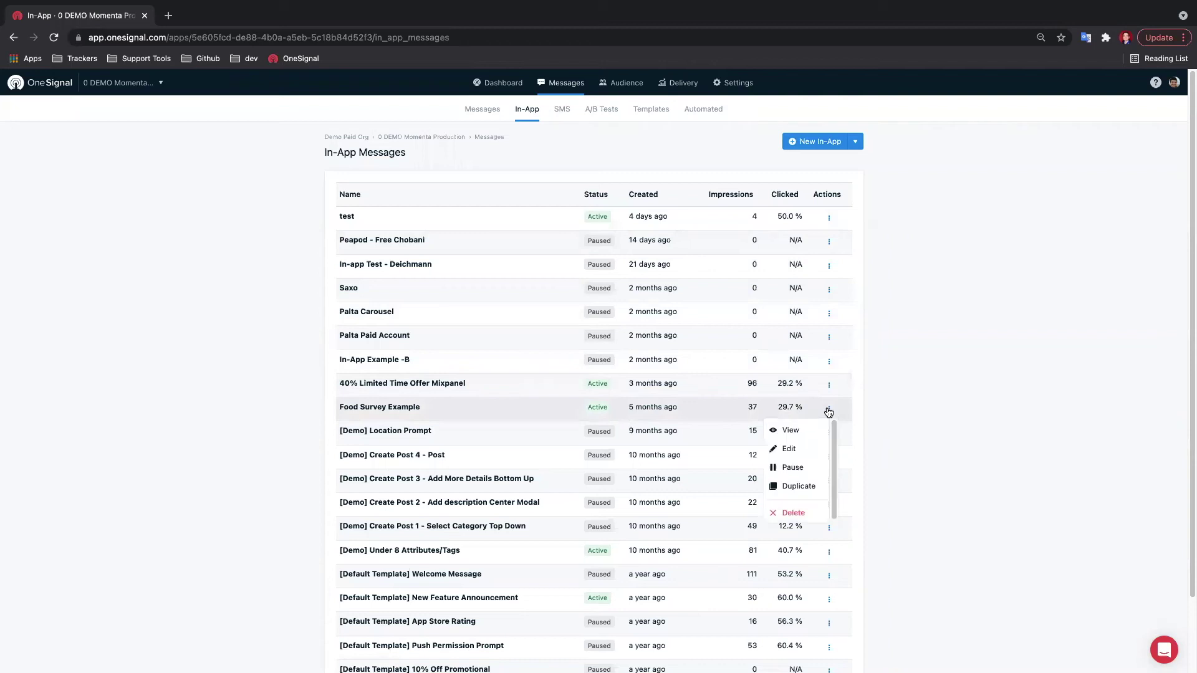
{"action": "left_click", "coordinate": [812, 447]}
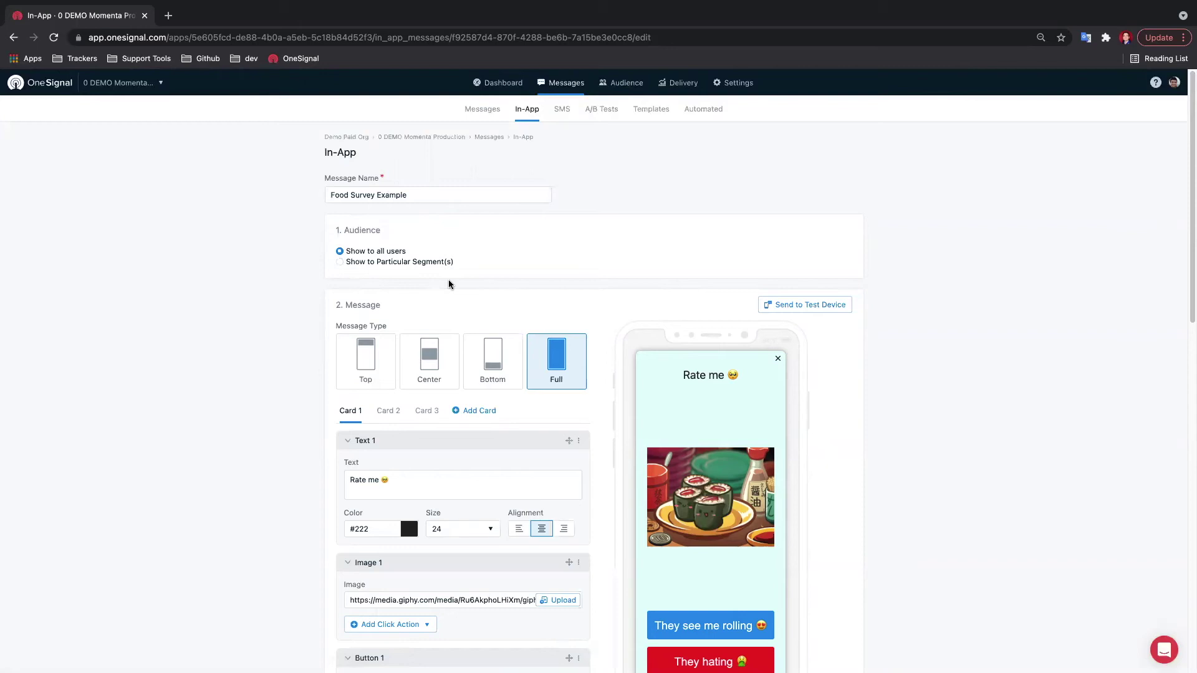
Try the Top, Bottom and Center message types in the preview and return the message to Full.
{"action": "scroll", "coordinate": [448, 282], "scroll_direction": "down", "scroll_amount": 2}
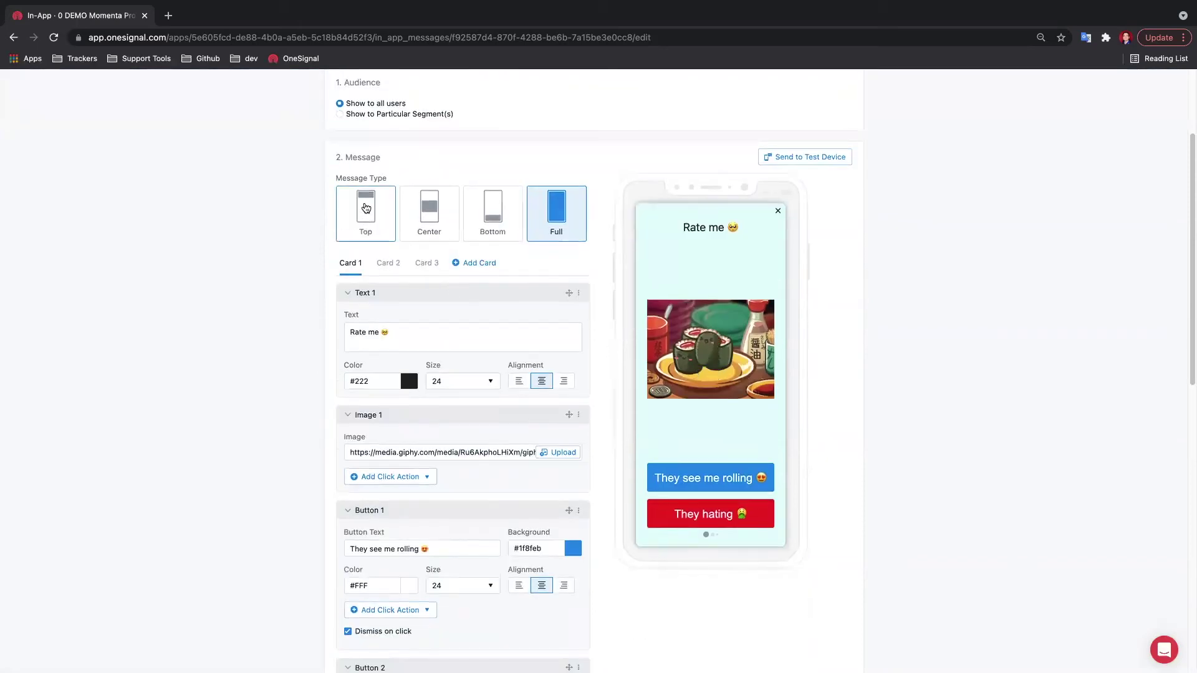
{"action": "left_click", "coordinate": [366, 207]}
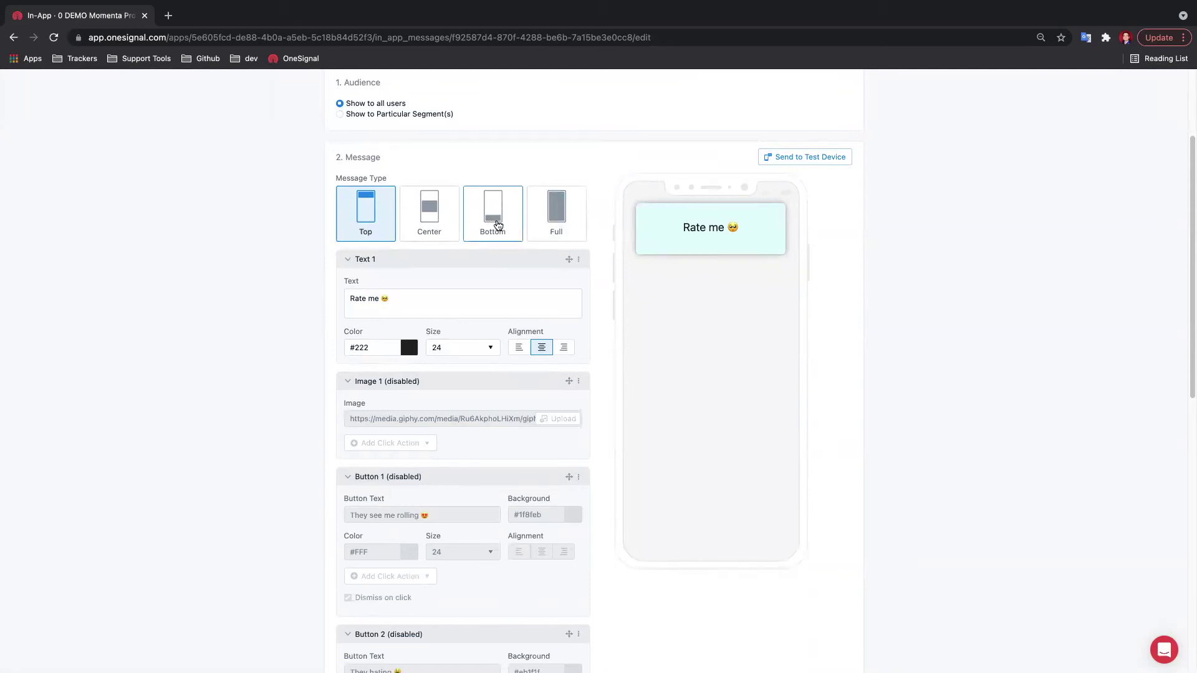
{"action": "left_click", "coordinate": [493, 212]}
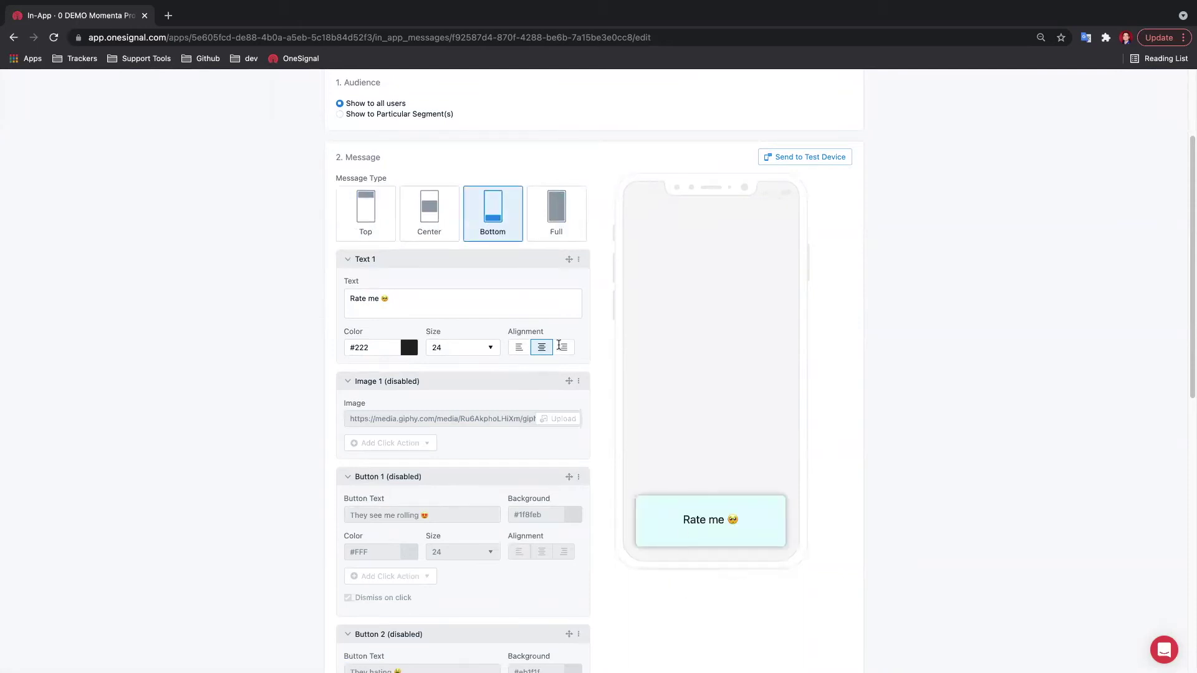
{"action": "left_click", "coordinate": [419, 222]}
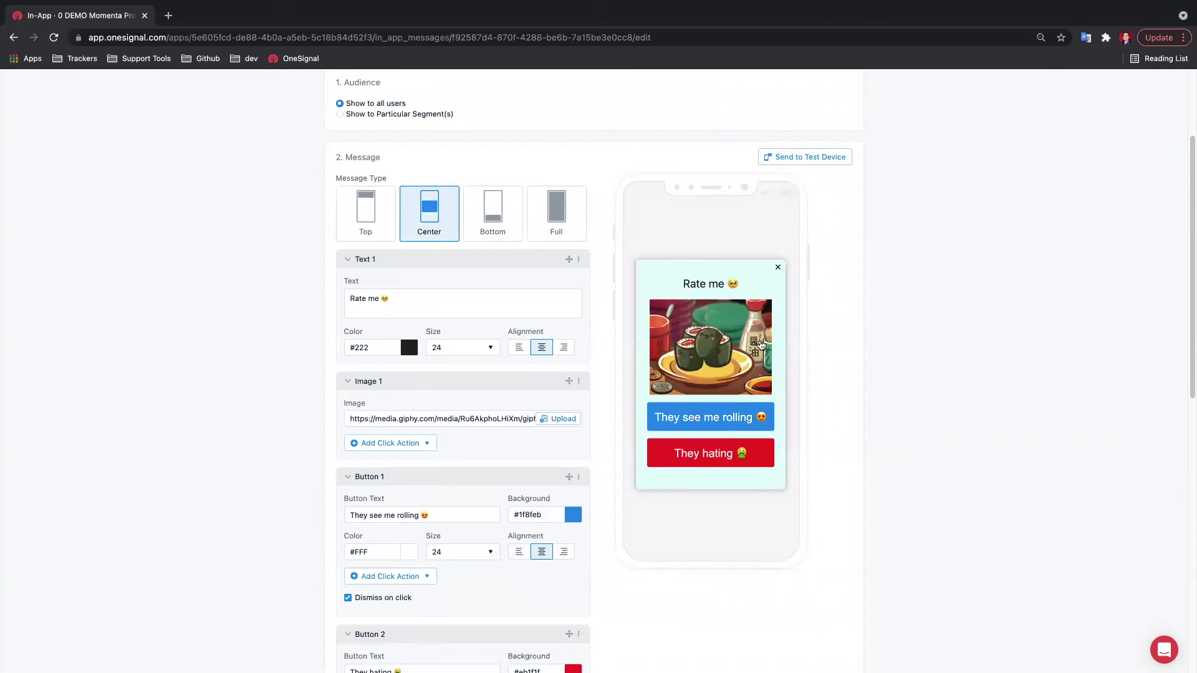
{"action": "left_click", "coordinate": [553, 225]}
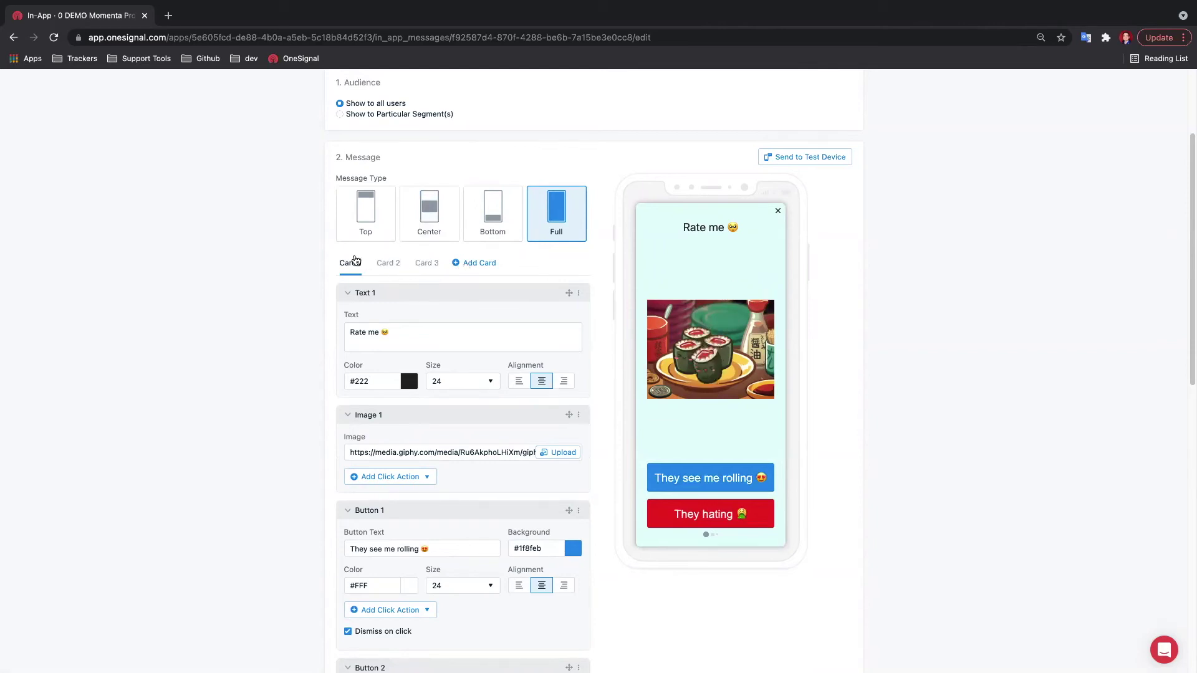
Swipe through the survey's cards in the phone preview up to Card 3 and return to Card 2.
{"action": "left_click_drag", "start_coordinate": [766, 284], "coordinate": [715, 285]}
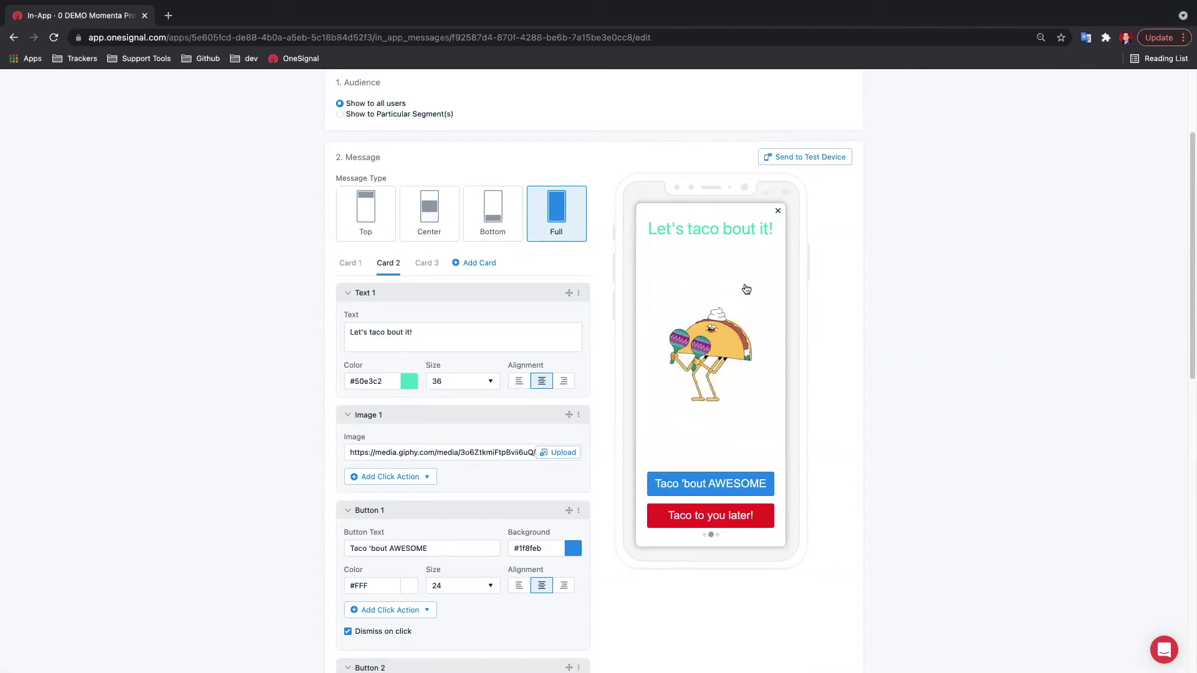
{"action": "left_click_drag", "start_coordinate": [745, 289], "coordinate": [721, 293]}
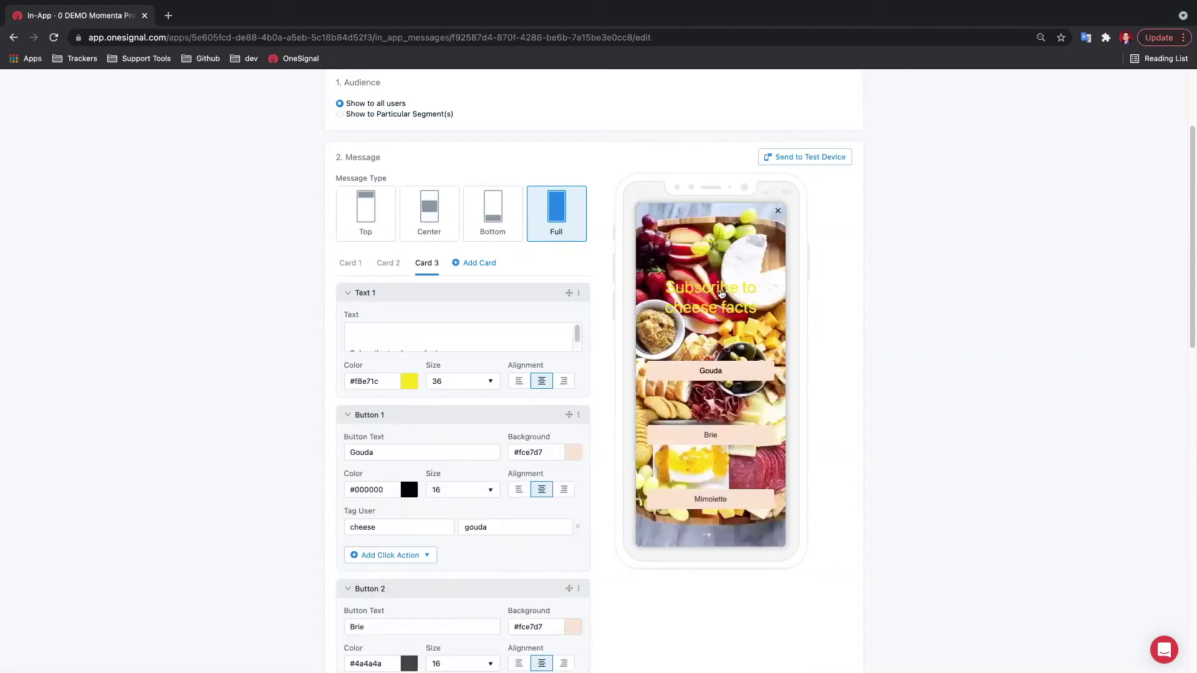
{"action": "left_click_drag", "start_coordinate": [665, 313], "coordinate": [717, 314]}
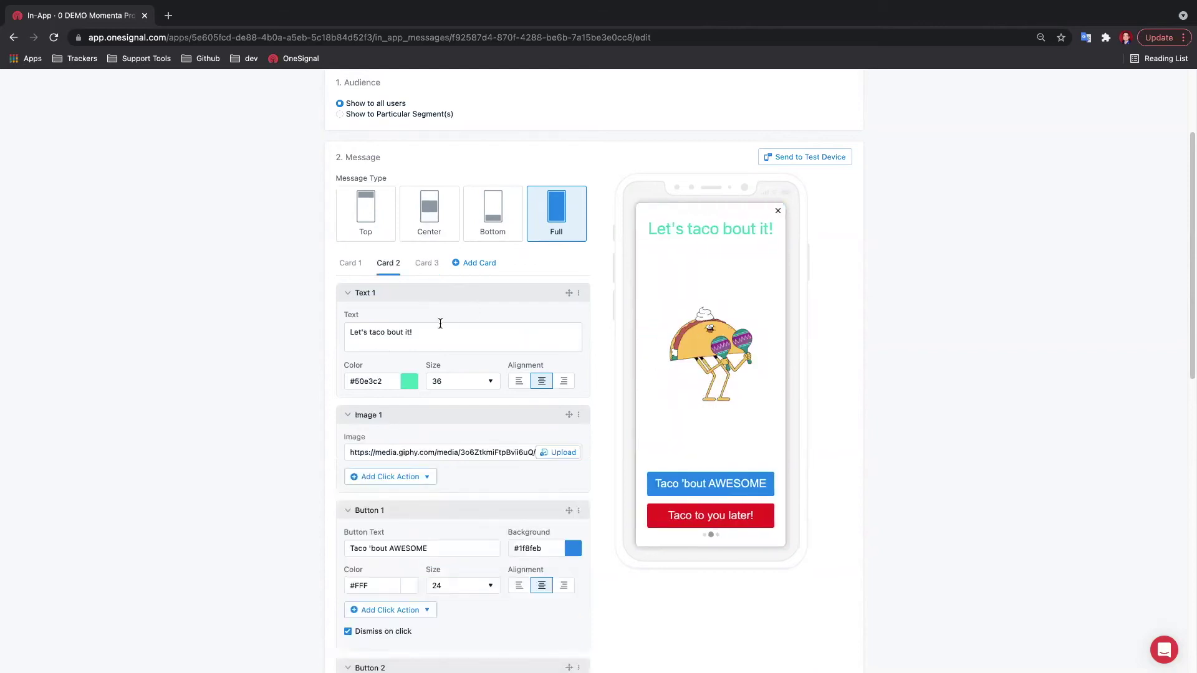
Add a Tag User click action to Image 1 on Card 2 with the key taco and the value true.
{"action": "scroll", "coordinate": [440, 322], "scroll_direction": "down", "scroll_amount": 2}
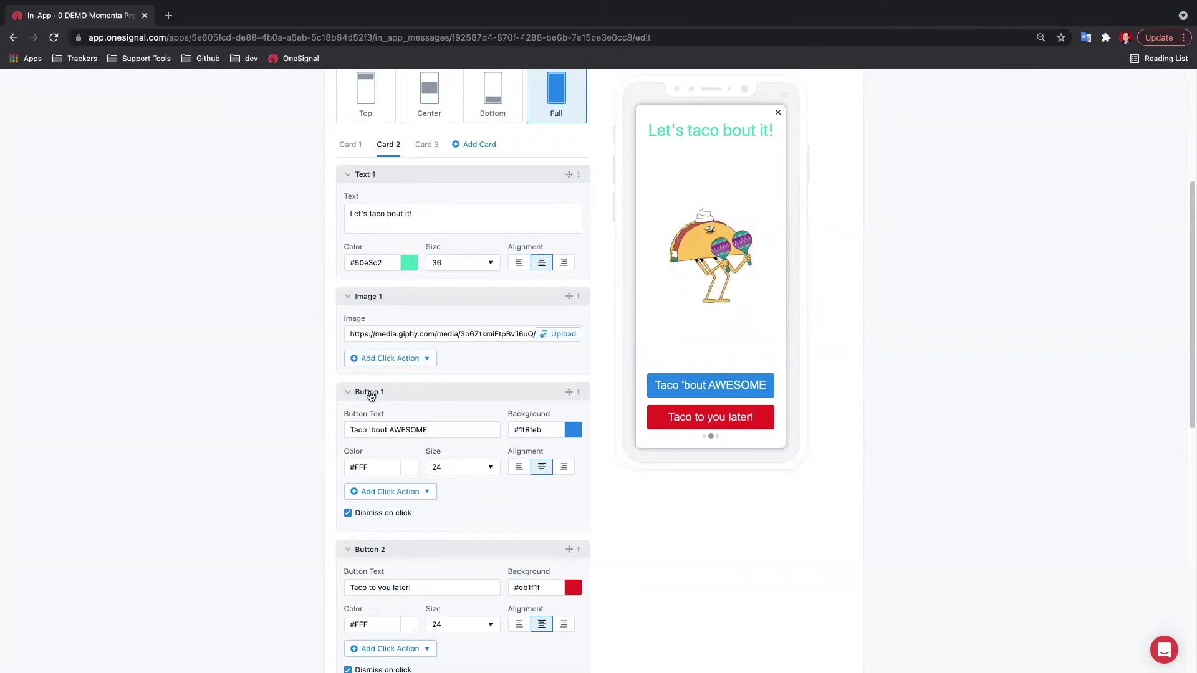
{"action": "scroll", "coordinate": [403, 401], "scroll_direction": "down", "scroll_amount": 1}
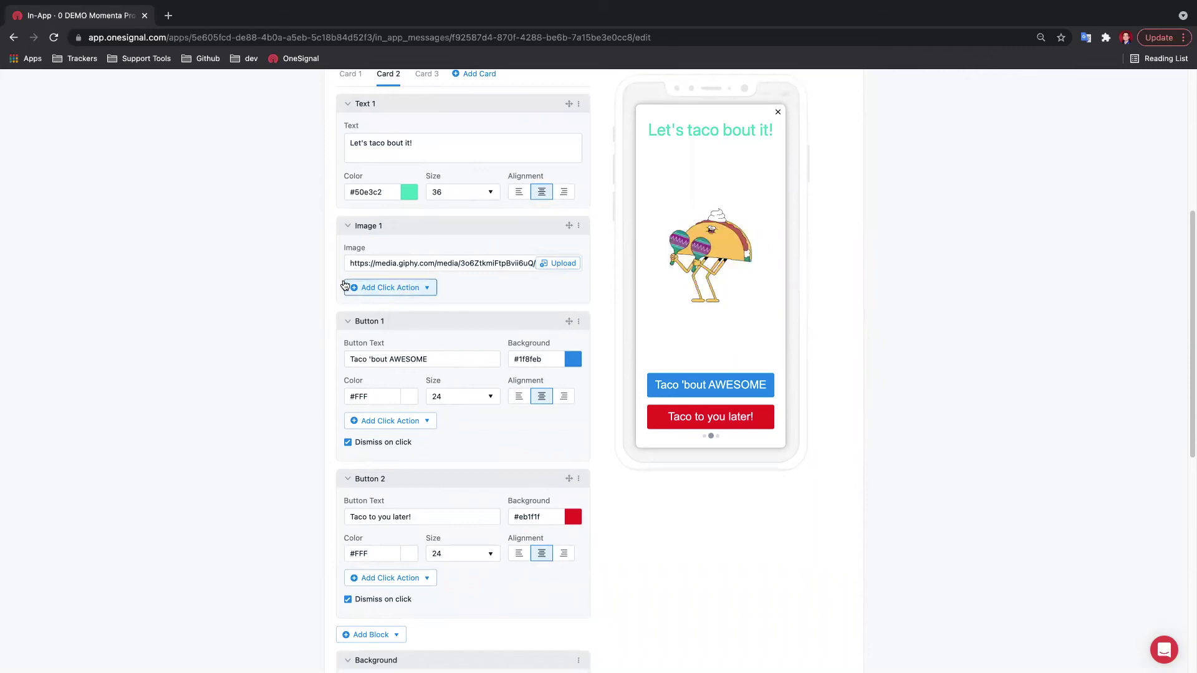
{"action": "left_click", "coordinate": [364, 291]}
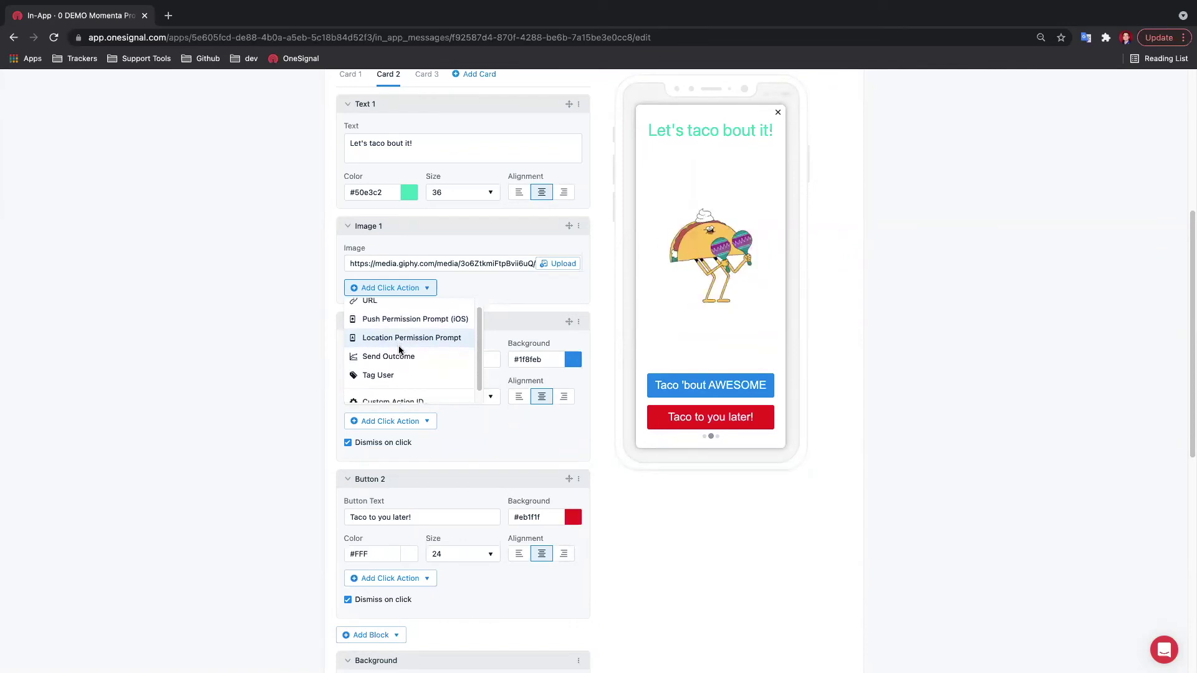
{"action": "scroll", "coordinate": [399, 350], "scroll_direction": "down", "scroll_amount": 1}
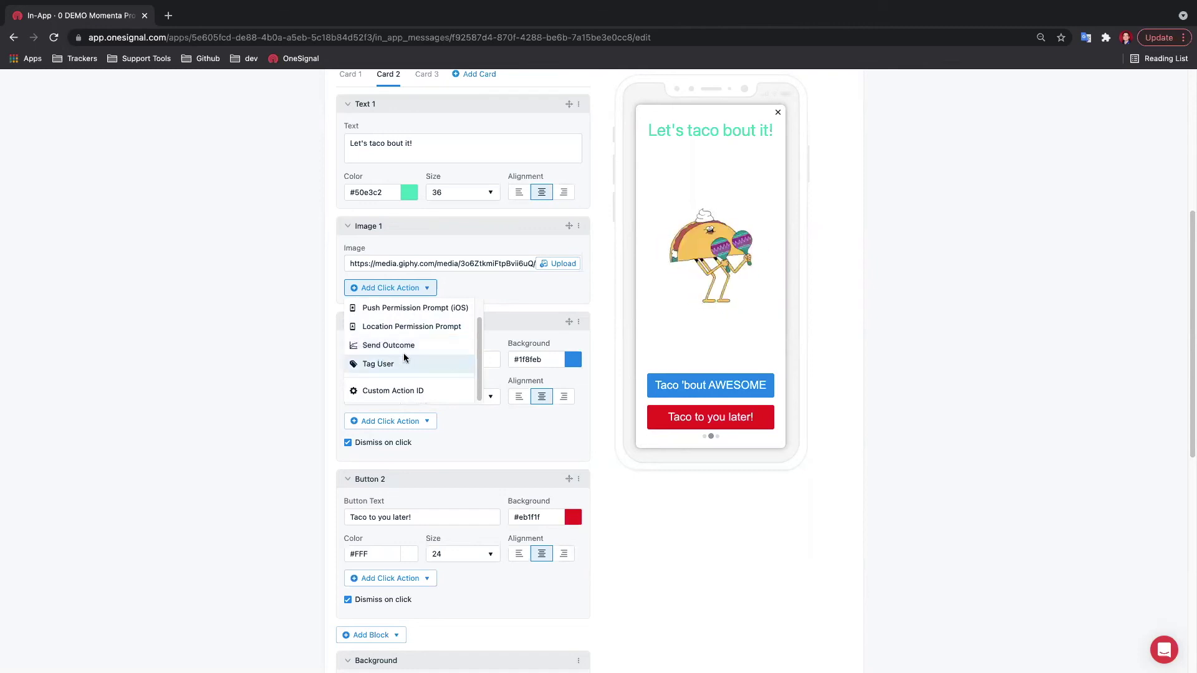
{"action": "scroll", "coordinate": [402, 364], "scroll_direction": "down", "scroll_amount": 1}
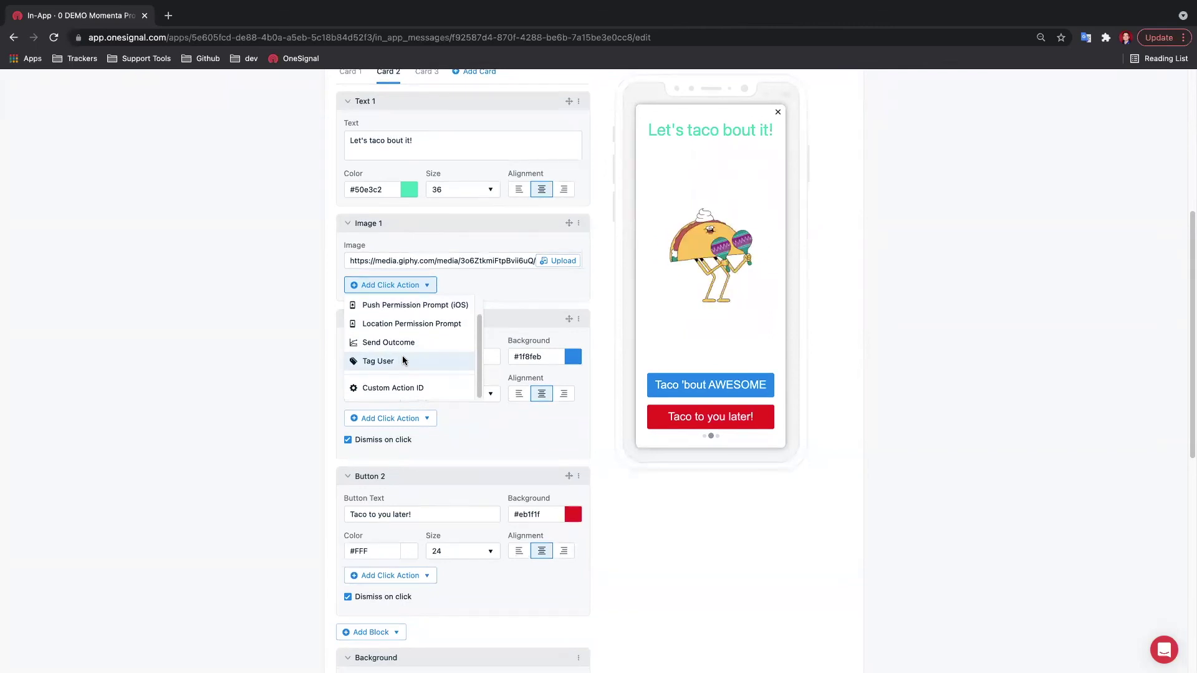
{"action": "left_click", "coordinate": [402, 361]}
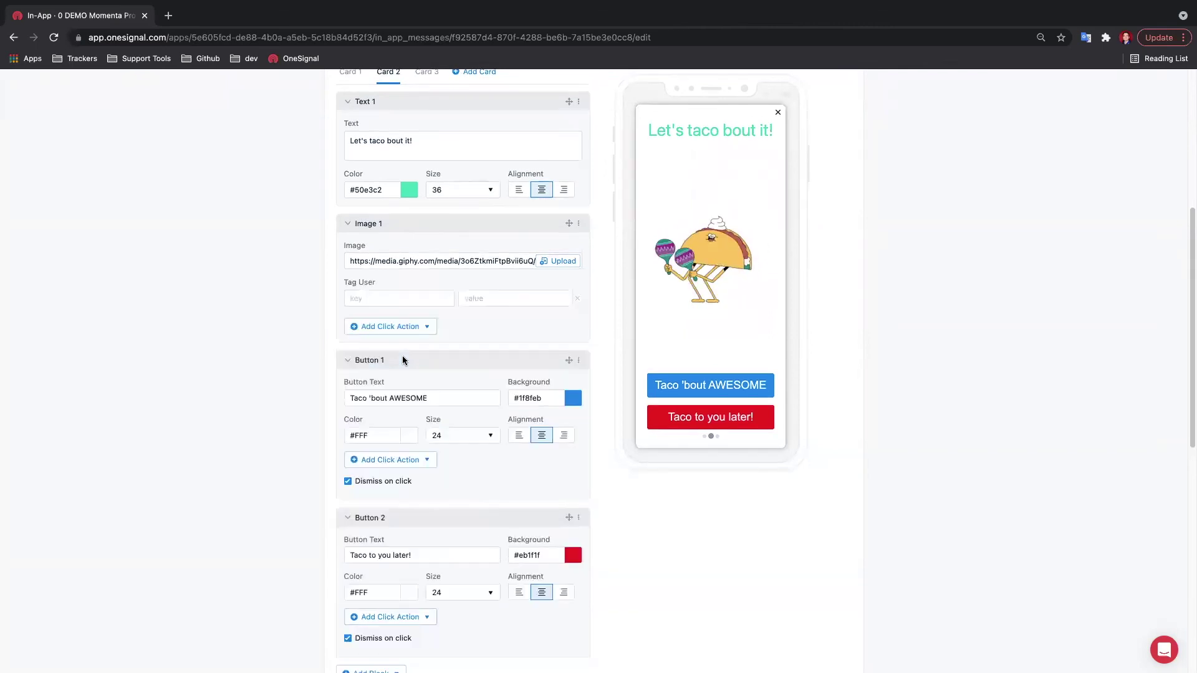
{"action": "left_click", "coordinate": [430, 299]}
{"action": "type", "text": "taco"}
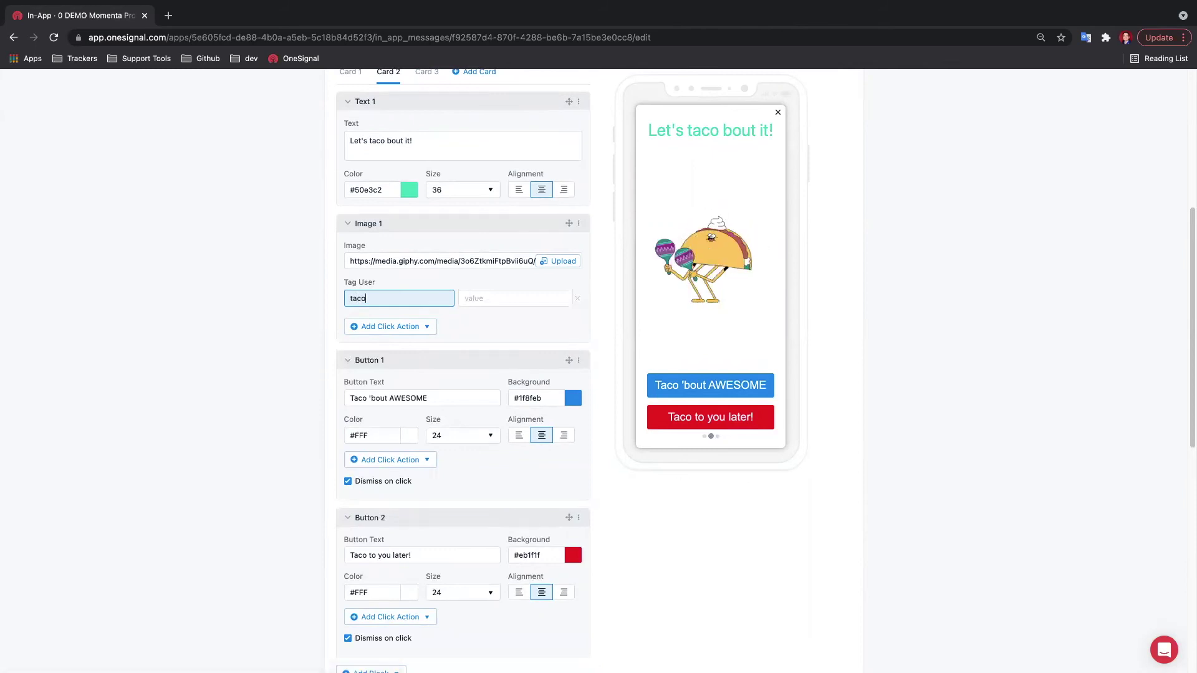
{"action": "key", "text": "Tab"}
{"action": "type", "text": "true"}
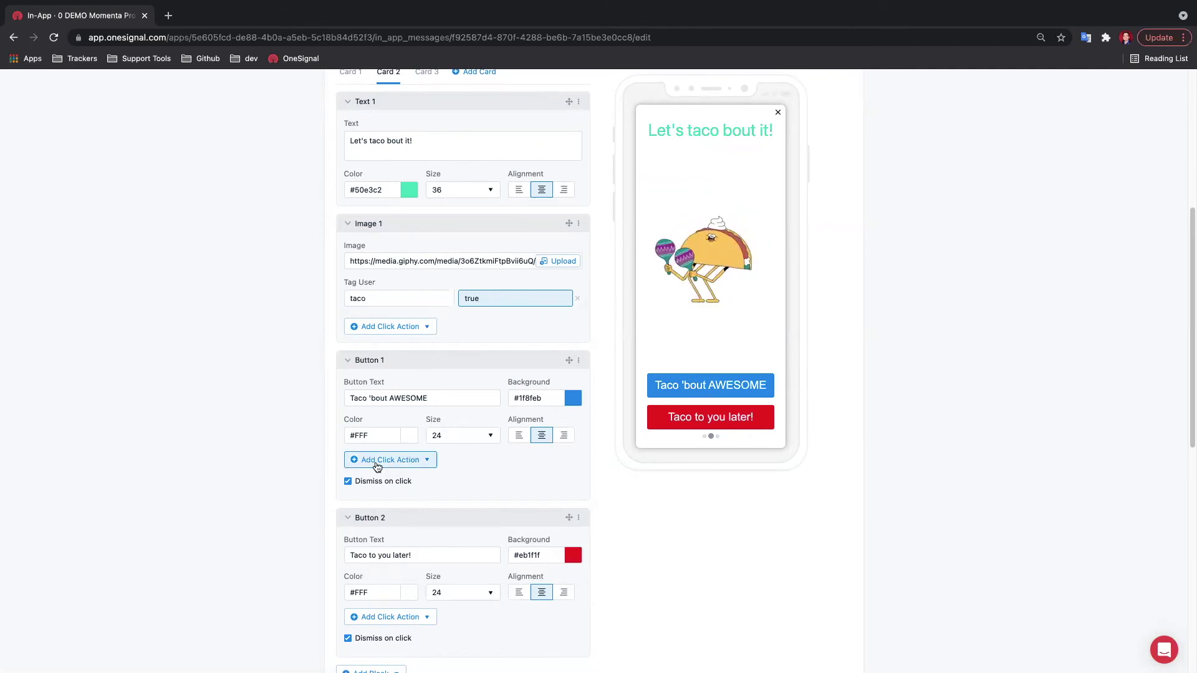
Add a Tag User click action to Button 1 on Card 2 with the key taco and the value good.
{"action": "left_click", "coordinate": [399, 460]}
{"action": "scroll", "coordinate": [402, 529], "scroll_direction": "down", "scroll_amount": 1}
{"action": "left_click", "coordinate": [379, 536]}
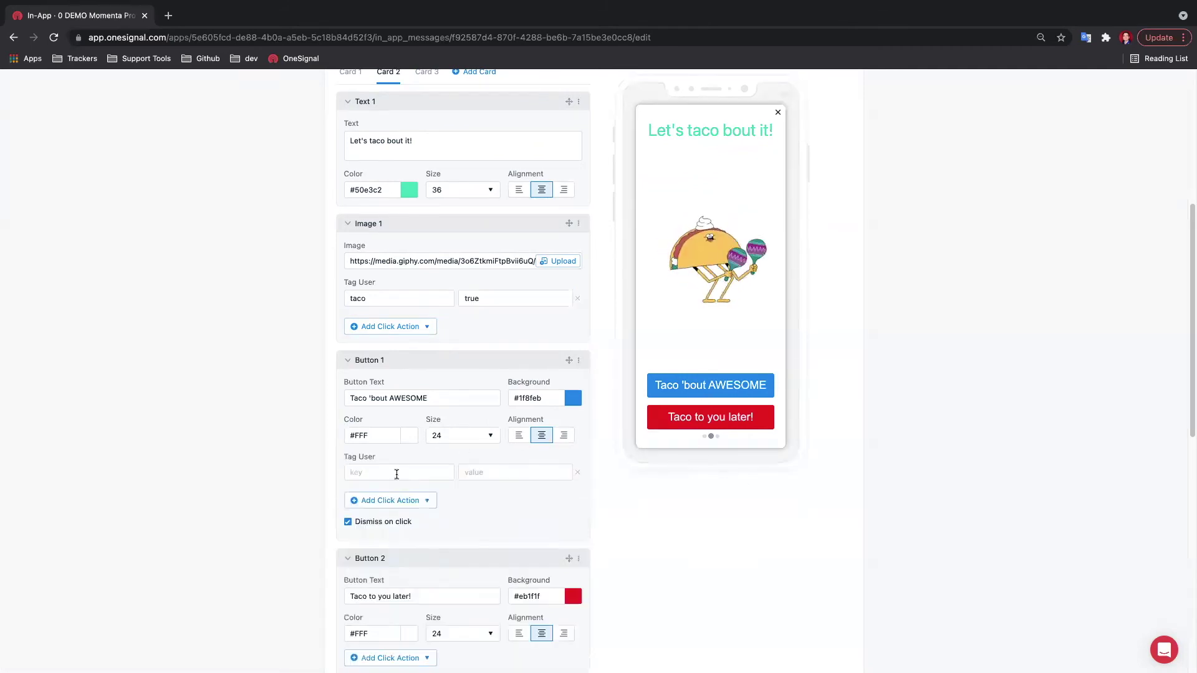
{"action": "left_click", "coordinate": [377, 471]}
{"action": "type", "text": "taco"}
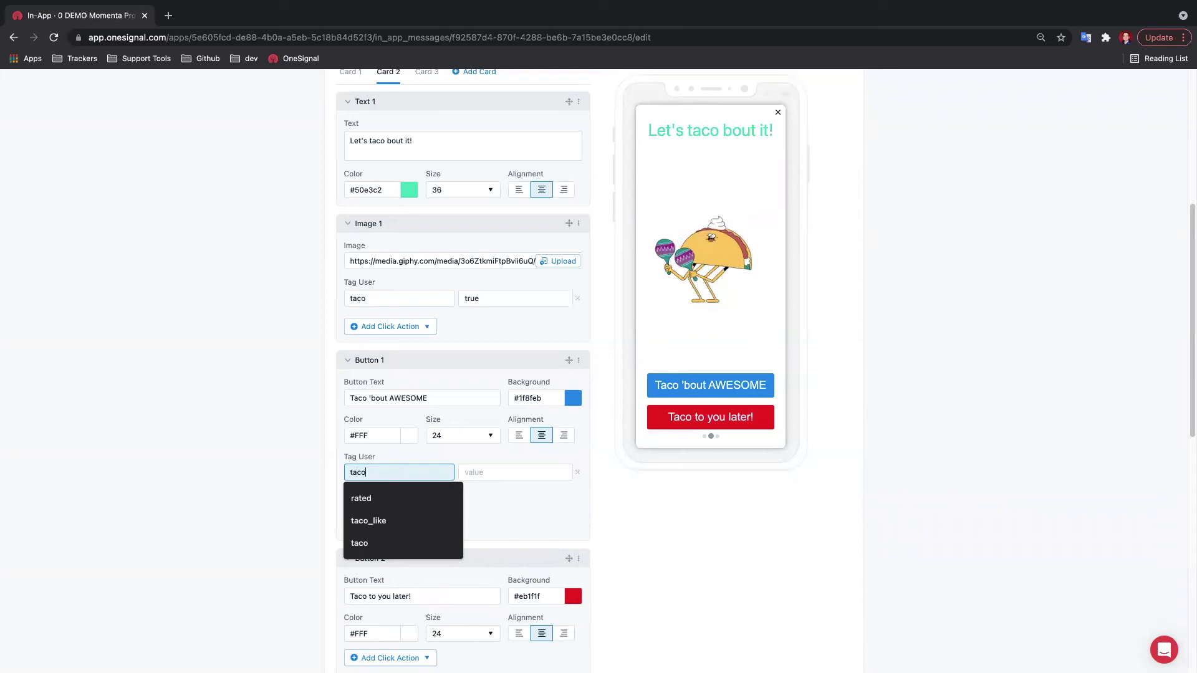
{"action": "key", "text": "Tab"}
{"action": "type", "text": "good"}
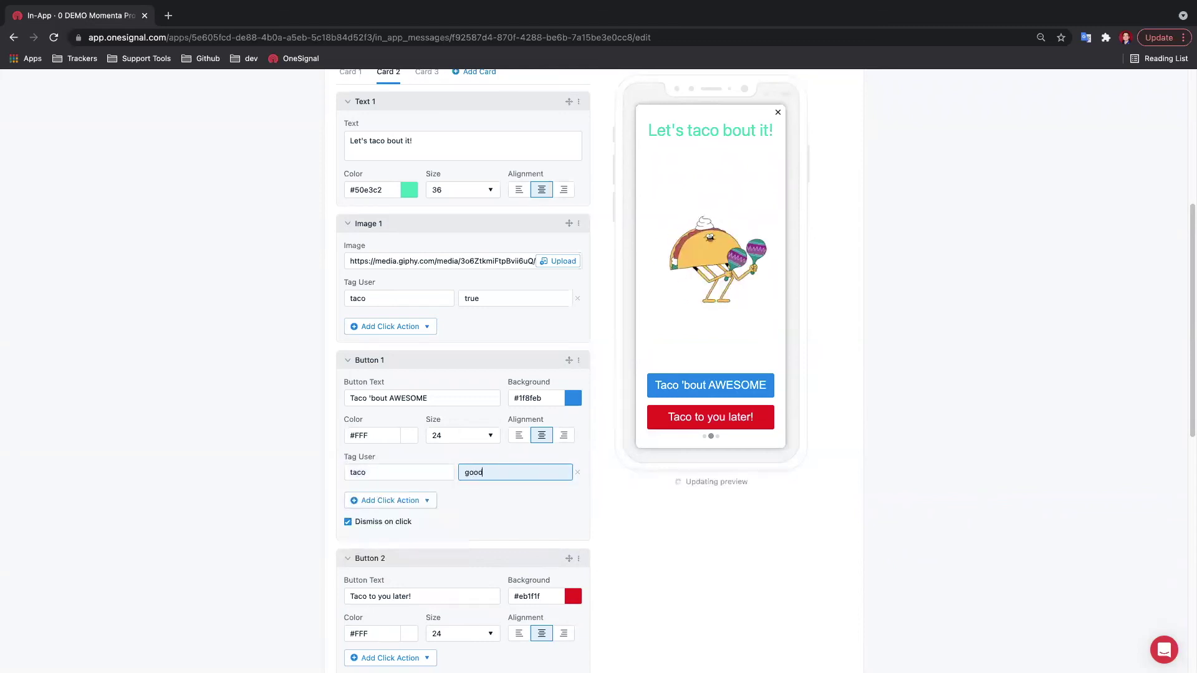
Add a Tag User click action to Button 2 on Card 2 with the key taco and the value bad.
{"action": "scroll", "coordinate": [461, 542], "scroll_direction": "down", "scroll_amount": 3}
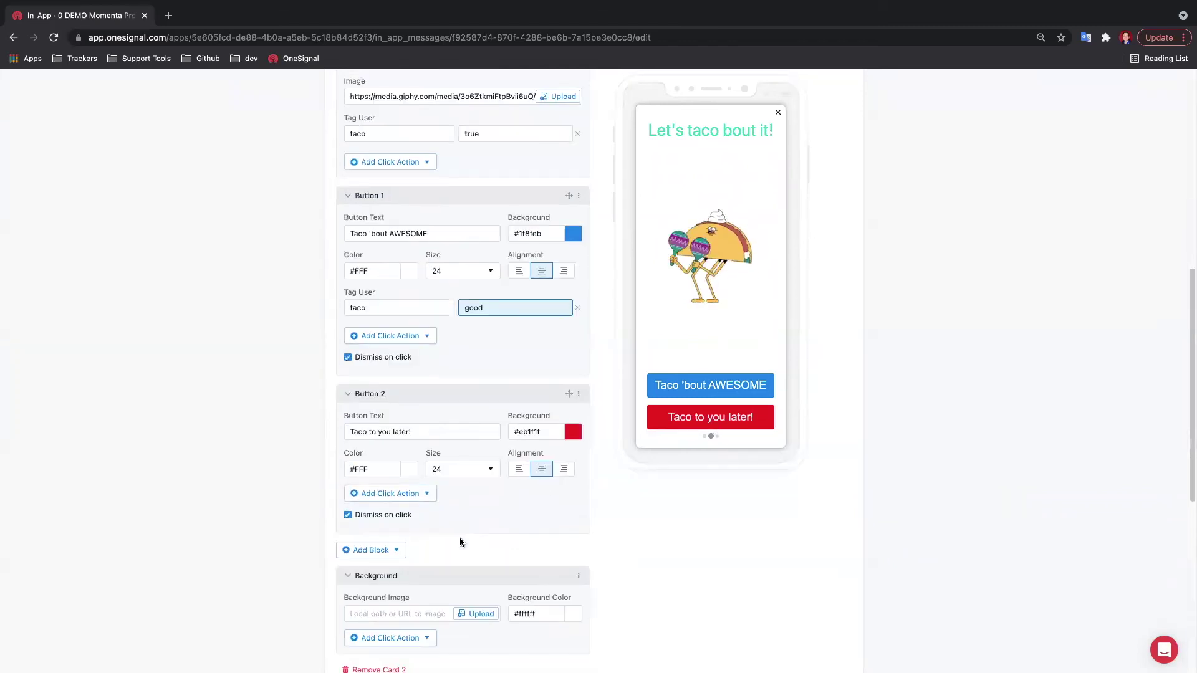
{"action": "left_click", "coordinate": [390, 493]}
{"action": "left_click", "coordinate": [387, 590]}
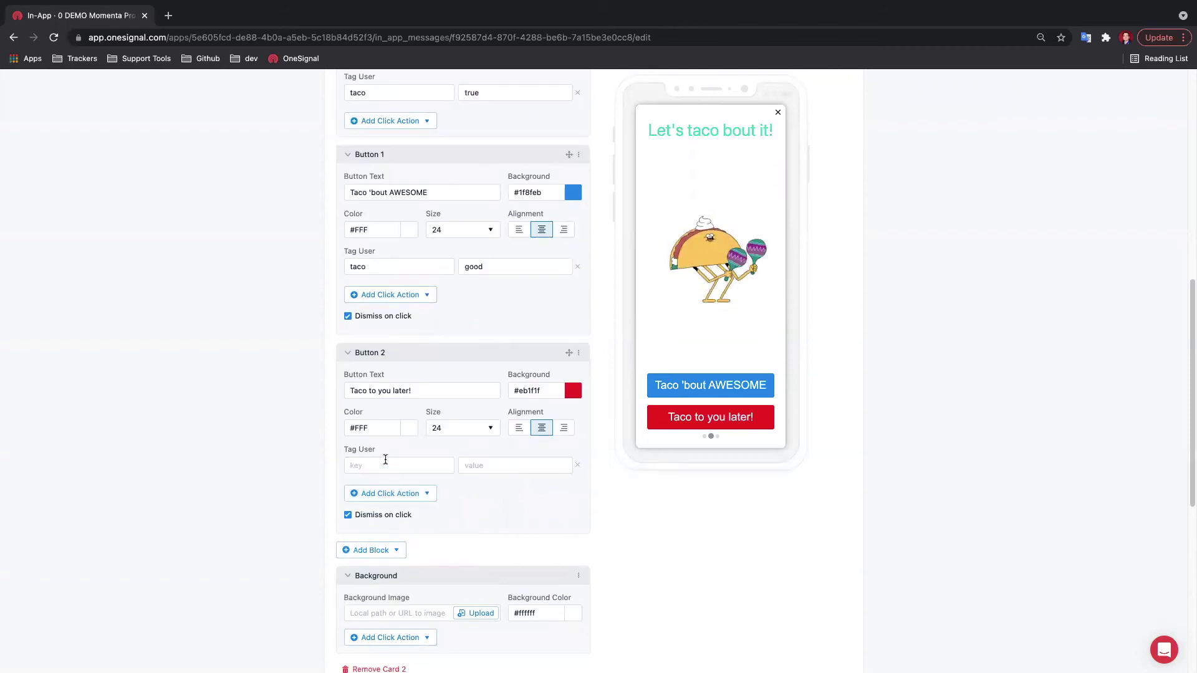
{"action": "left_click", "coordinate": [385, 463]}
{"action": "type", "text": "taco"}
{"action": "key", "text": "Tab"}
{"action": "type", "text": "bad"}
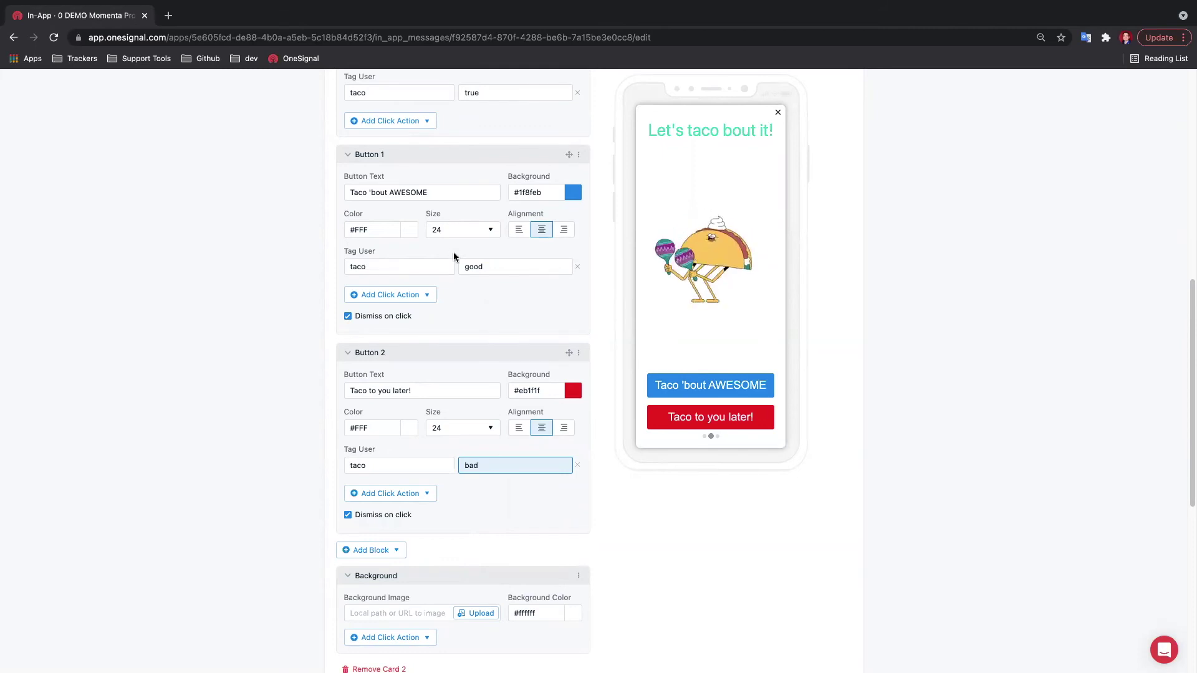
Review the tag keys and values of both buttons and swipe the phone preview to Card 1 and back to Card 2.
{"action": "double_click", "coordinate": [353, 265]}
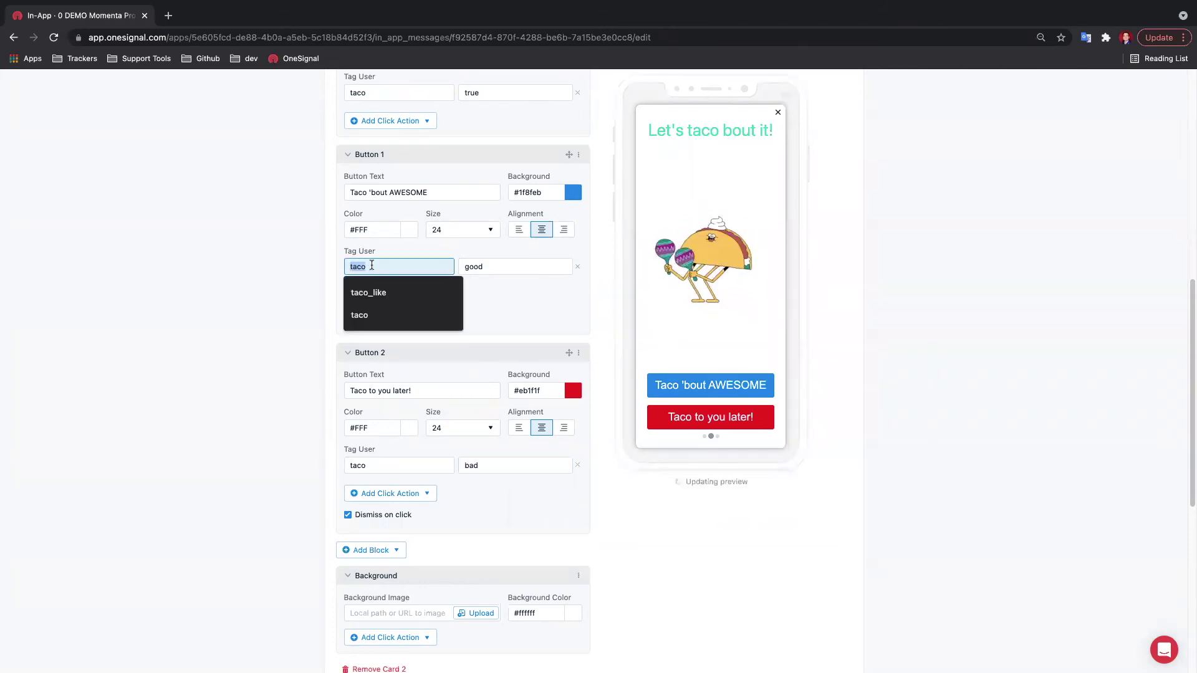
{"action": "double_click", "coordinate": [477, 267]}
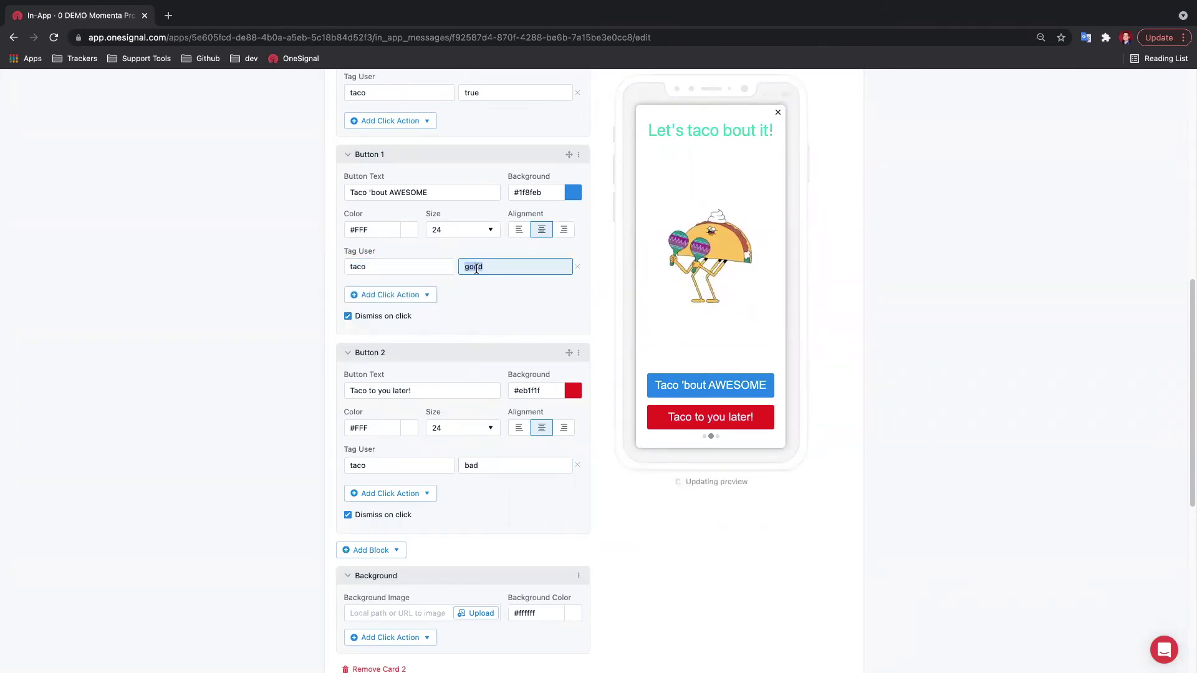
{"action": "double_click", "coordinate": [368, 464]}
{"action": "double_click", "coordinate": [499, 465]}
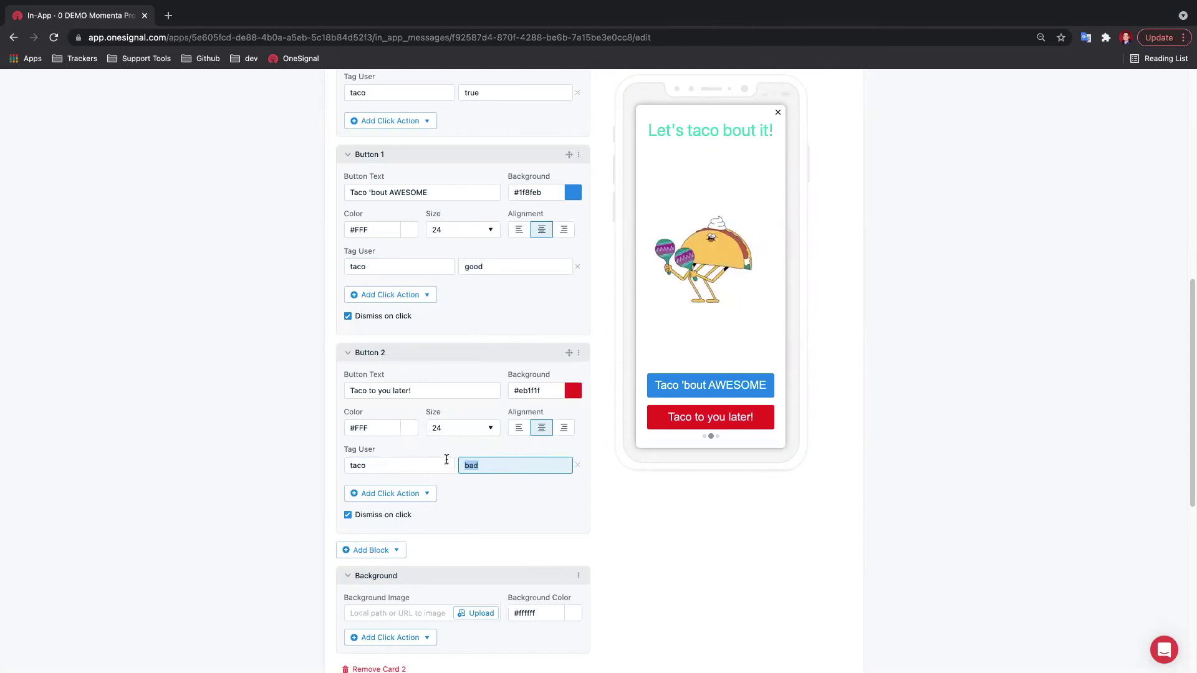
{"action": "double_click", "coordinate": [476, 465]}
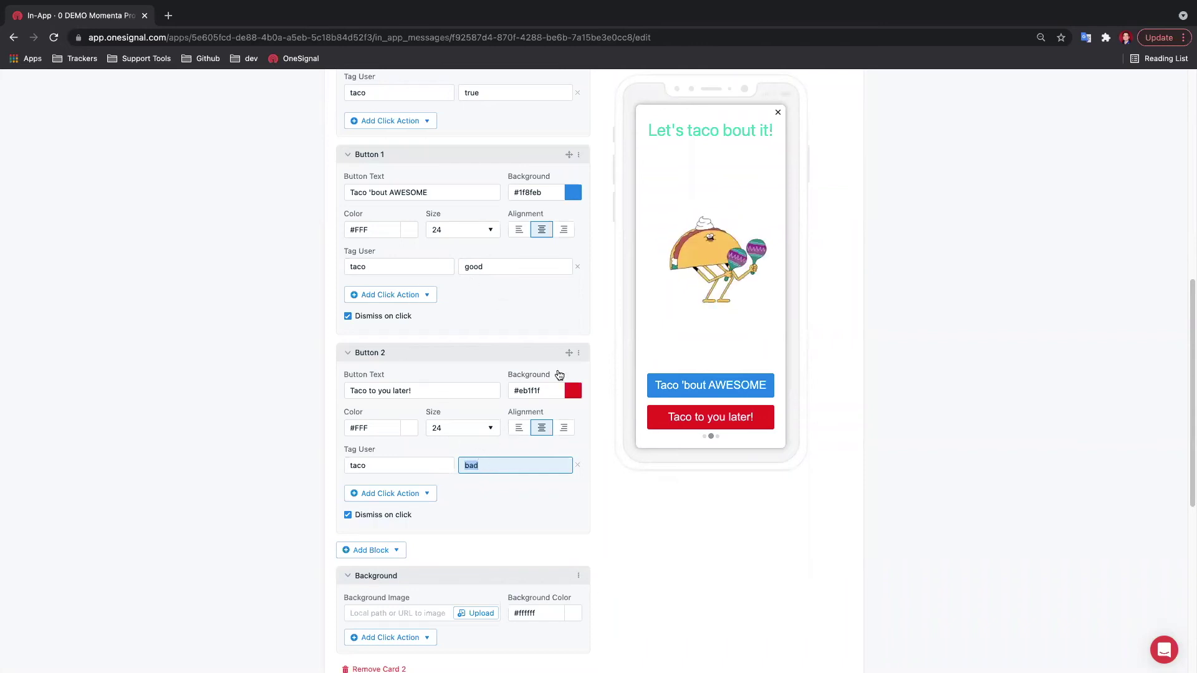
{"action": "left_click_drag", "start_coordinate": [669, 316], "coordinate": [732, 322]}
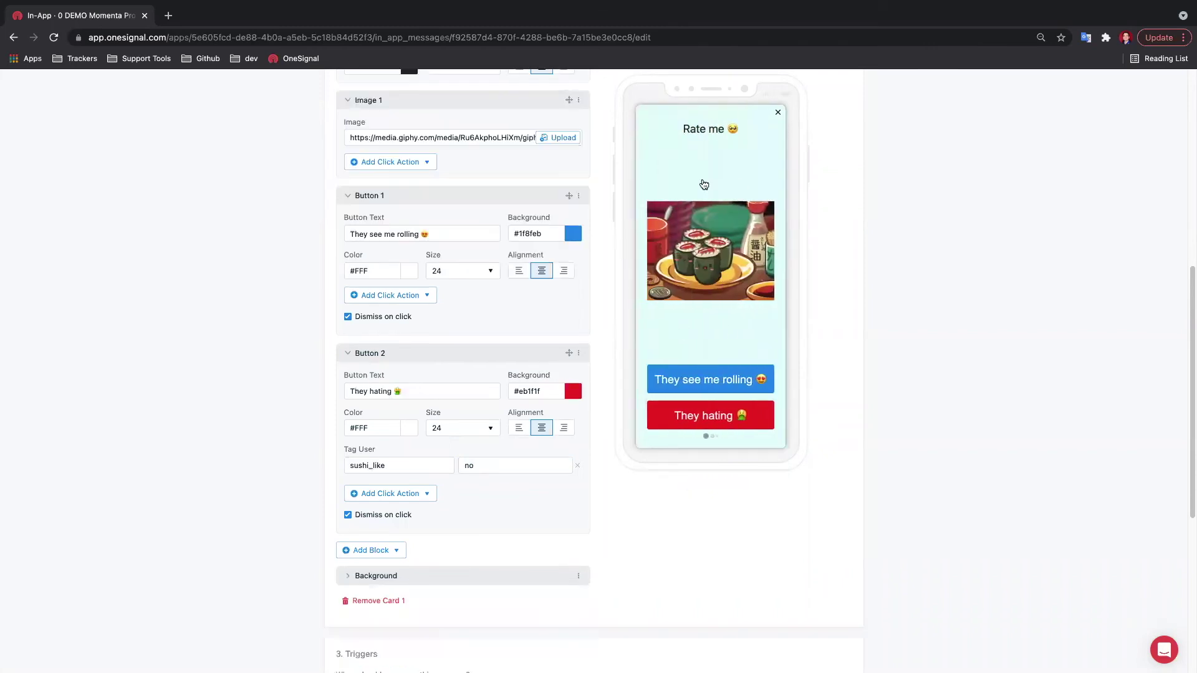
{"action": "left_click_drag", "start_coordinate": [703, 332], "coordinate": [655, 338]}
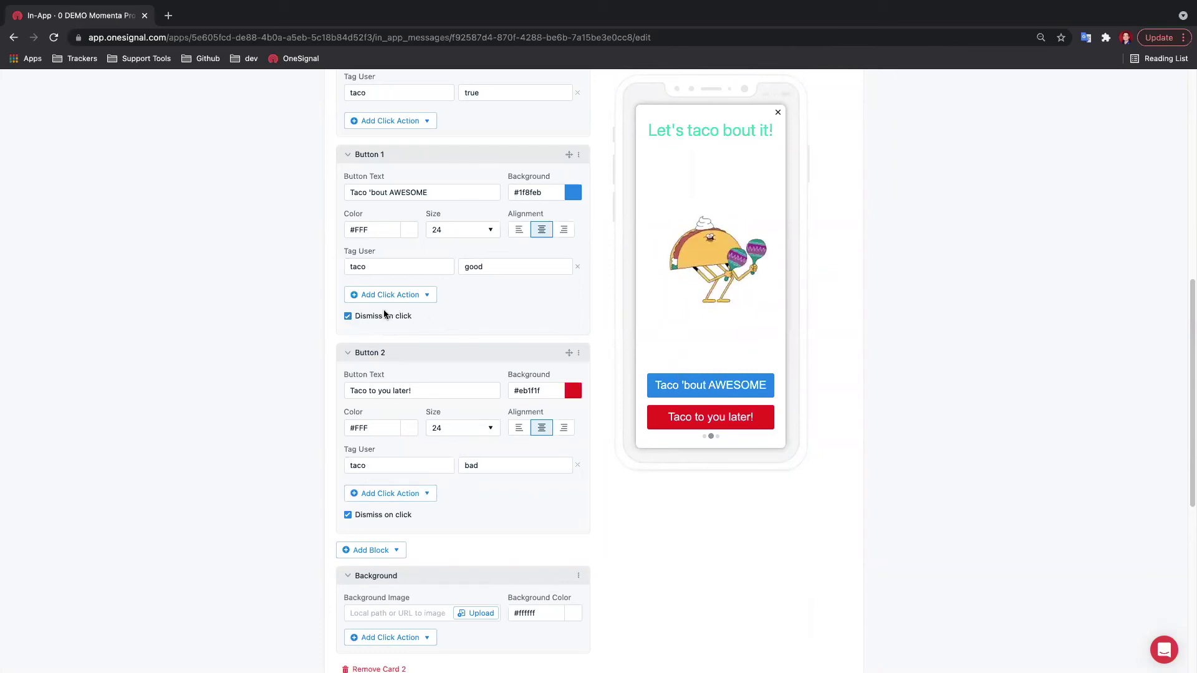
Show Image 1's advanced settings, try the Dismiss on click option, and leave it turned off for Image 1 and Button 1.
{"action": "left_click", "coordinate": [348, 316]}
{"action": "left_click", "coordinate": [348, 316]}
{"action": "scroll", "coordinate": [614, 150], "scroll_direction": "up", "scroll_amount": 2}
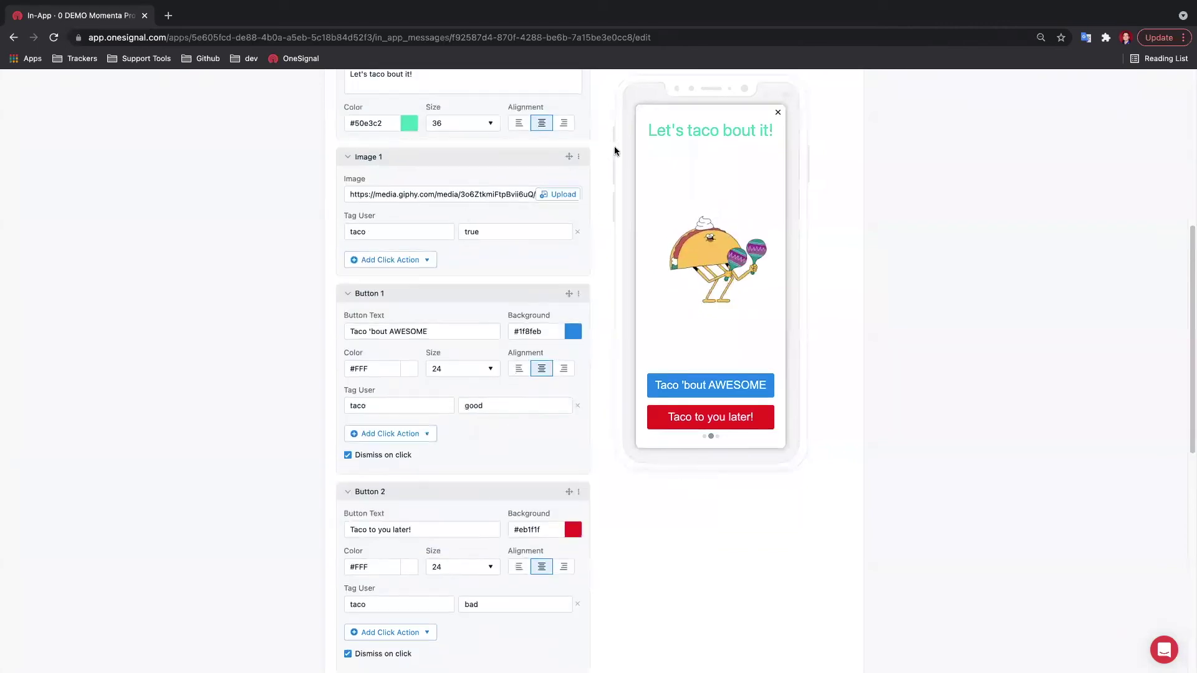
{"action": "left_click", "coordinate": [579, 157]}
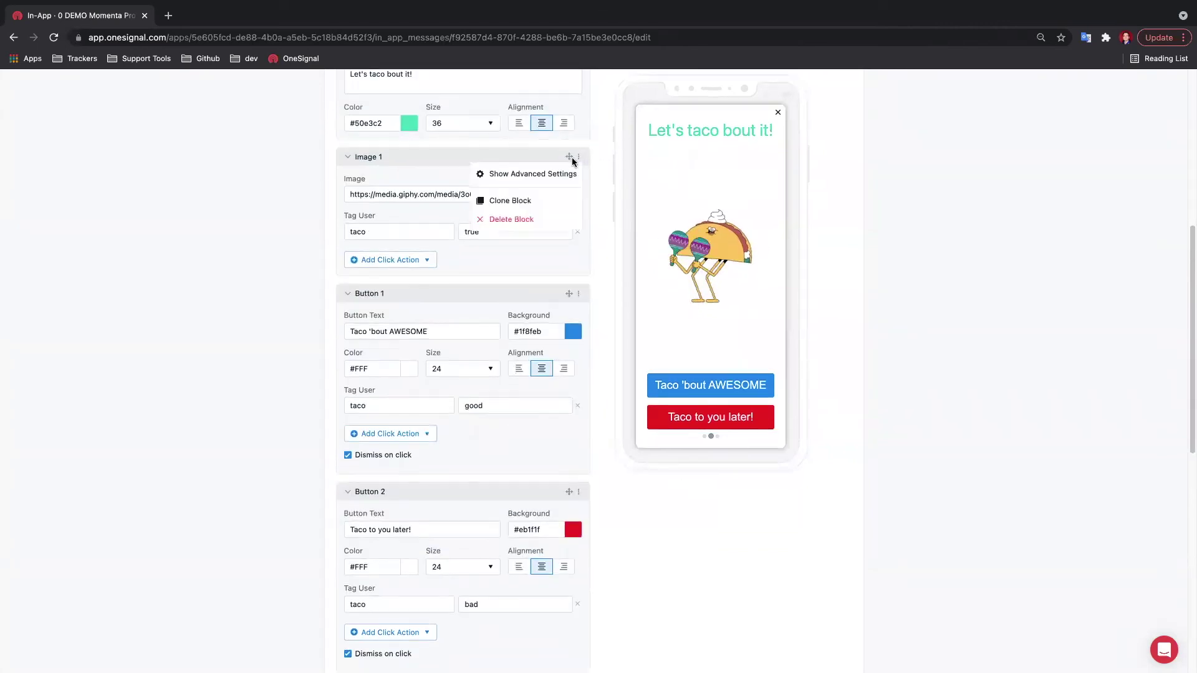
{"action": "left_click", "coordinate": [517, 173]}
{"action": "left_click", "coordinate": [347, 282]}
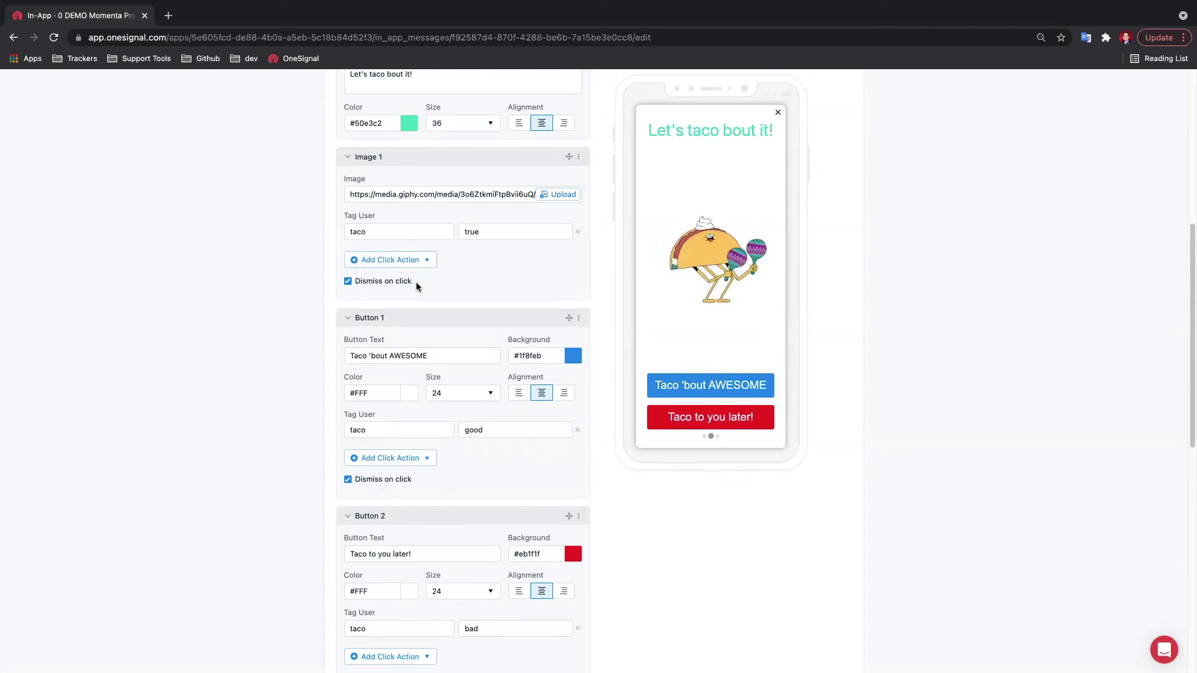
{"action": "left_click", "coordinate": [348, 281]}
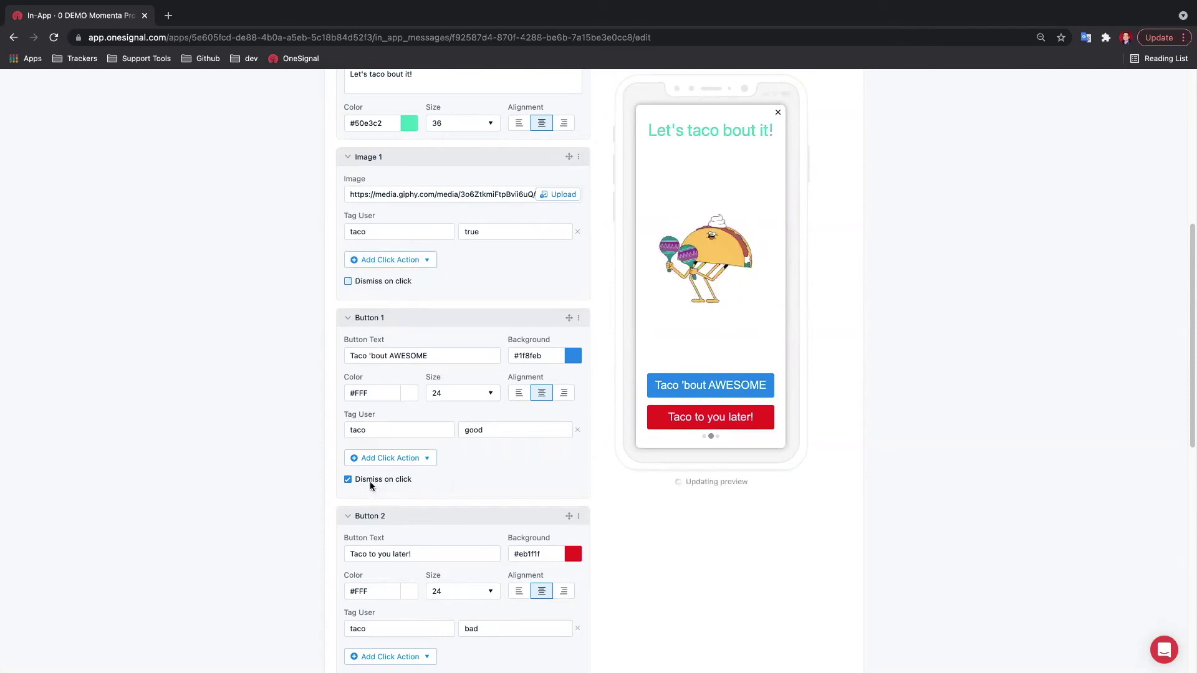
{"action": "left_click", "coordinate": [348, 478]}
Try the On app open trigger option and return to showing the message when certain conditions are satisfied during the session.
{"action": "scroll", "coordinate": [374, 474], "scroll_direction": "down", "scroll_amount": 5}
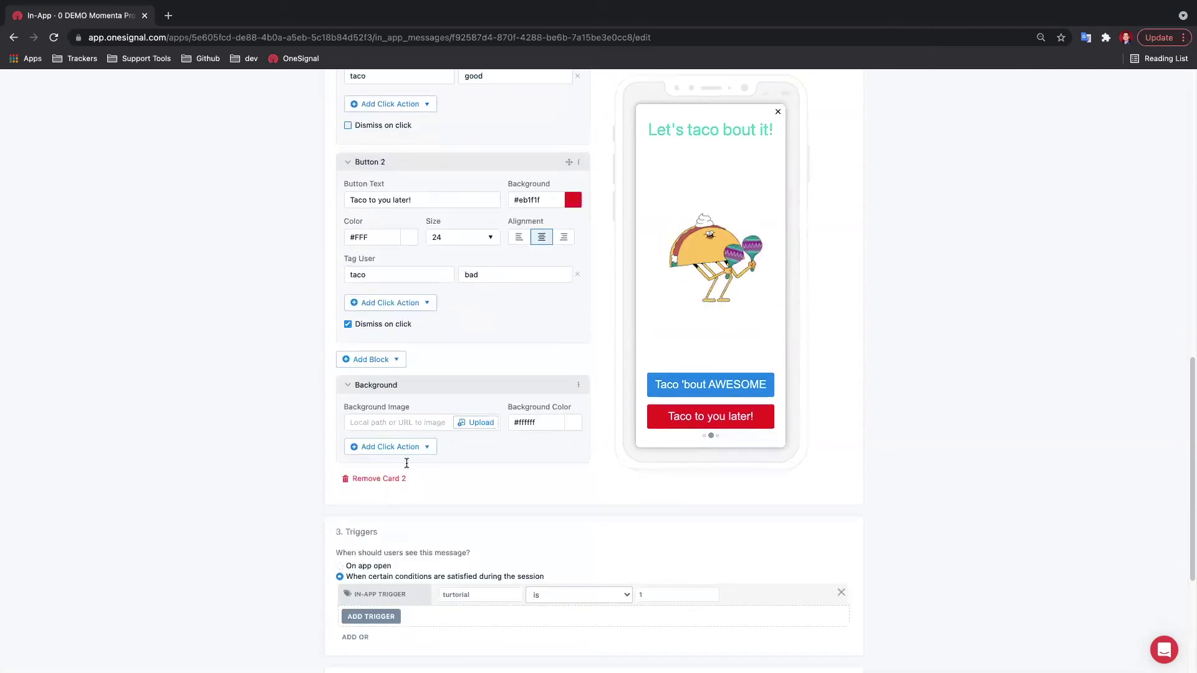
{"action": "scroll", "coordinate": [406, 463], "scroll_direction": "down", "scroll_amount": 1}
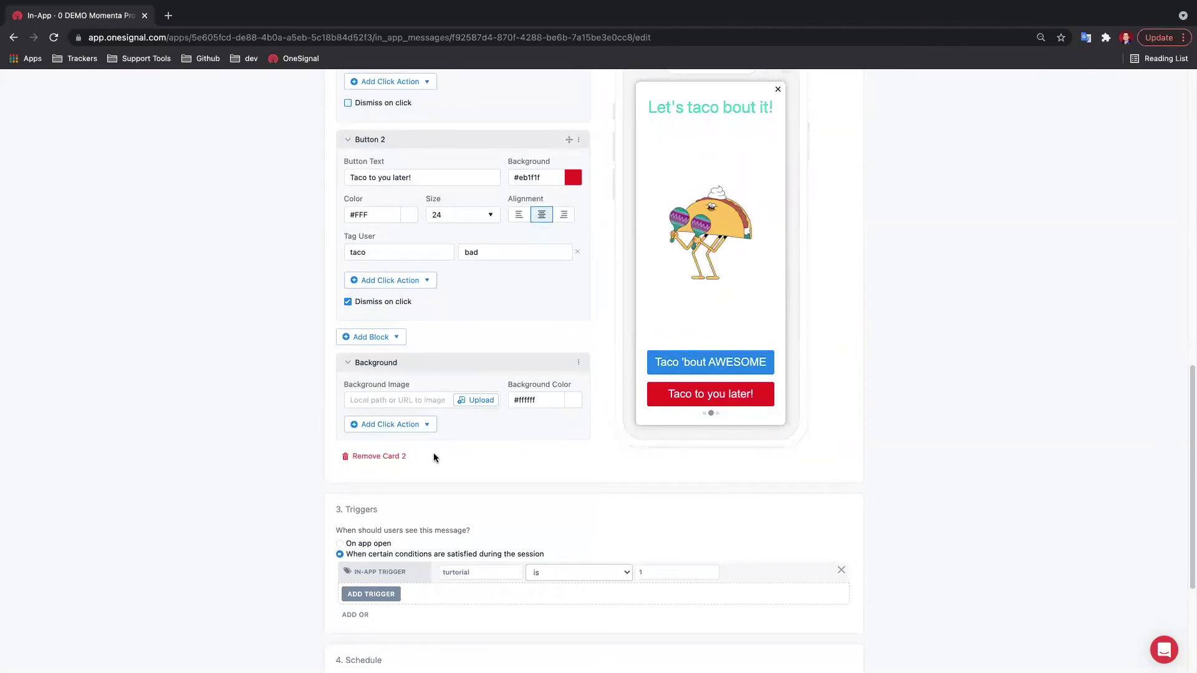
{"action": "scroll", "coordinate": [435, 458], "scroll_direction": "down", "scroll_amount": 4}
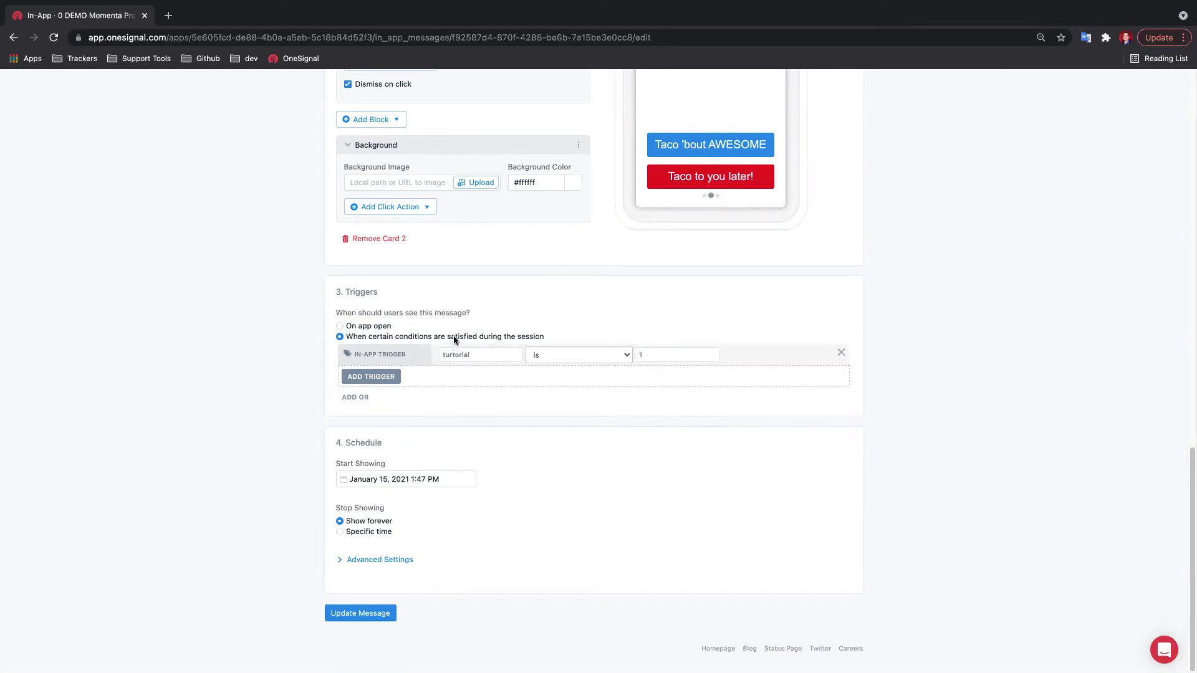
{"action": "left_click", "coordinate": [364, 326]}
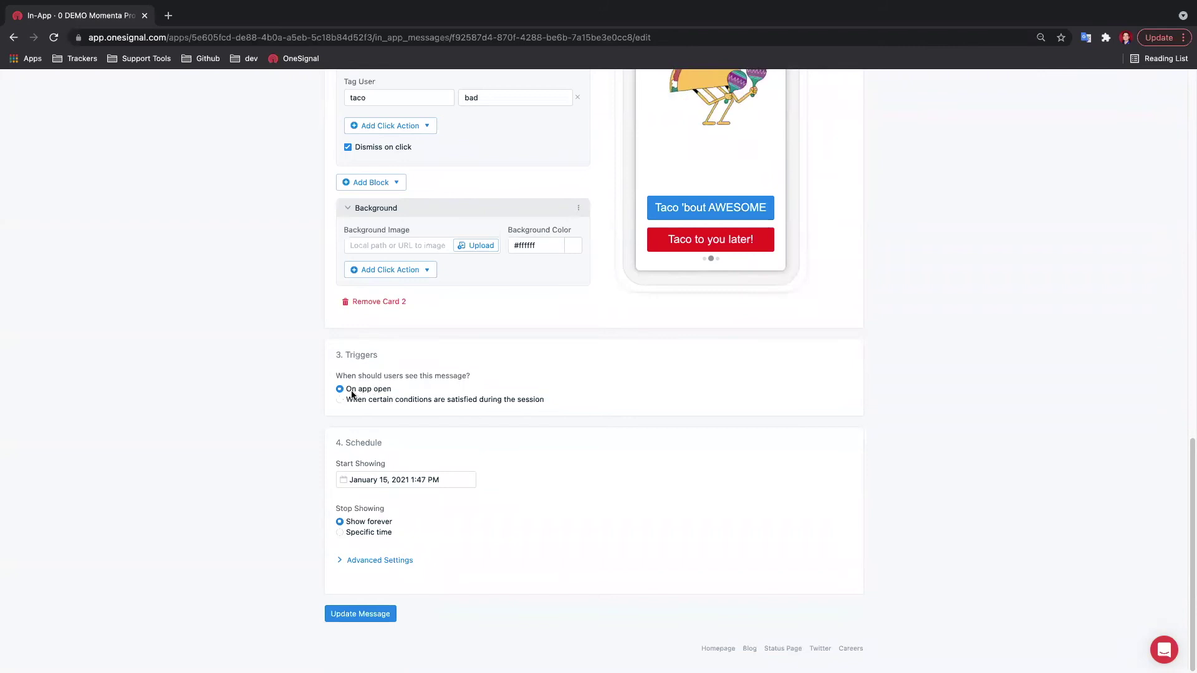
{"action": "left_click", "coordinate": [390, 399]}
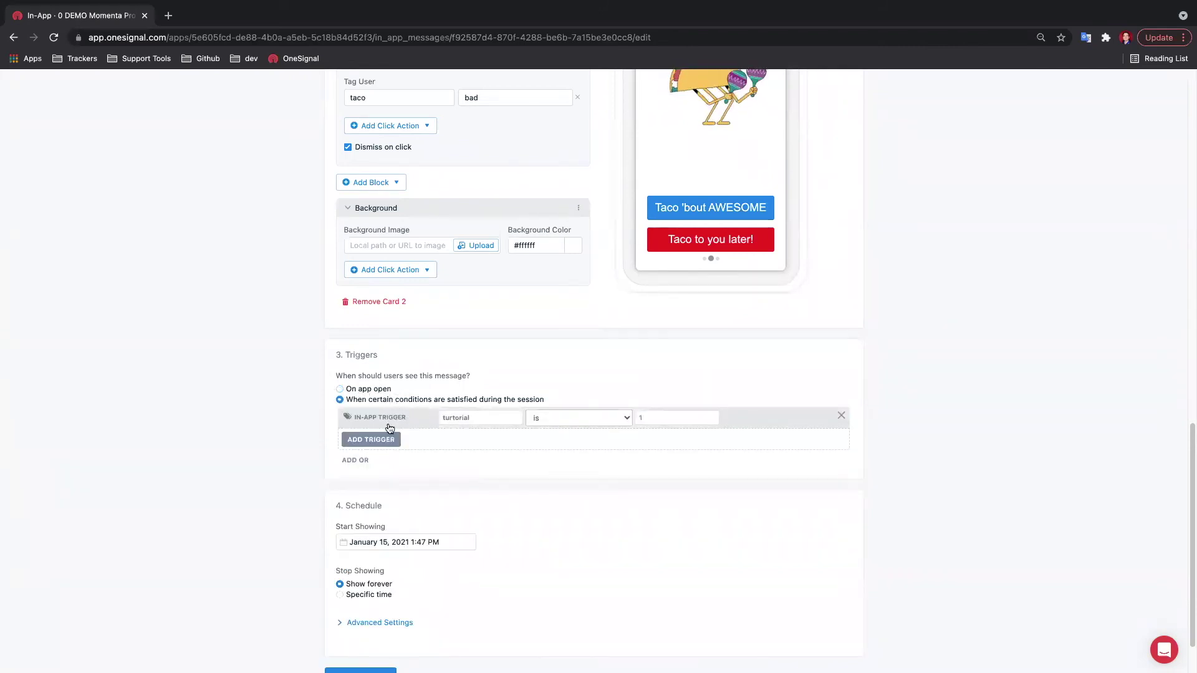
Replace the in-app trigger with a Session Duration trigger of greater than 100 seconds.
{"action": "left_click", "coordinate": [371, 440]}
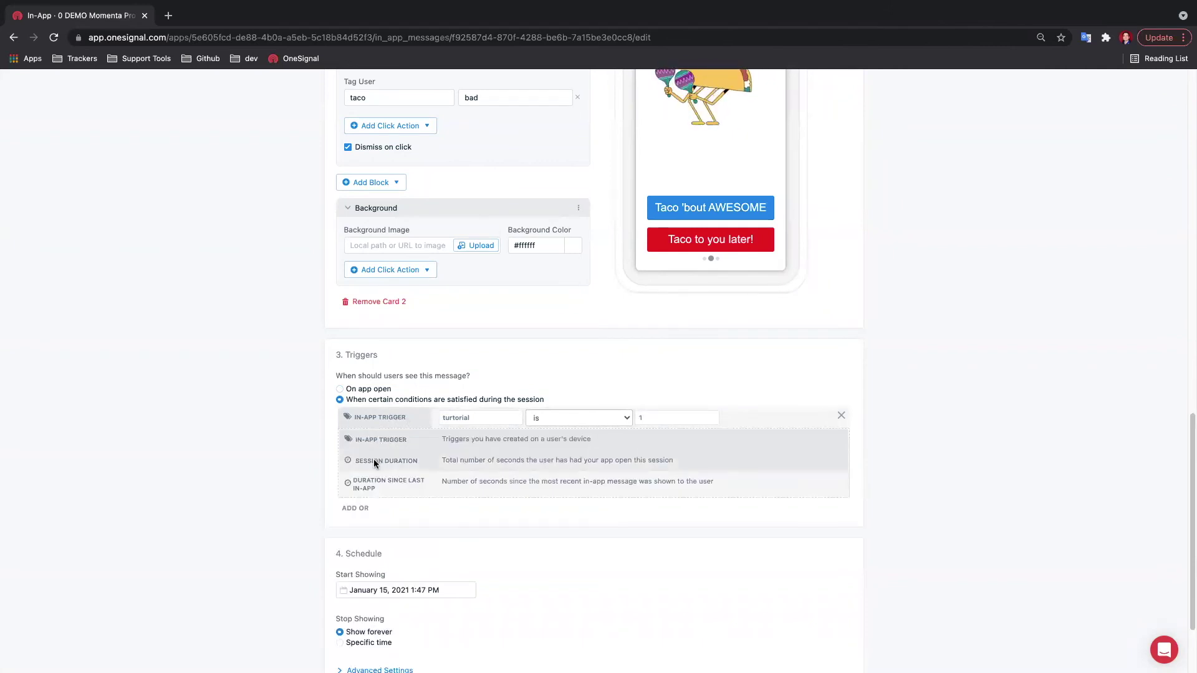
{"action": "left_click", "coordinate": [374, 460]}
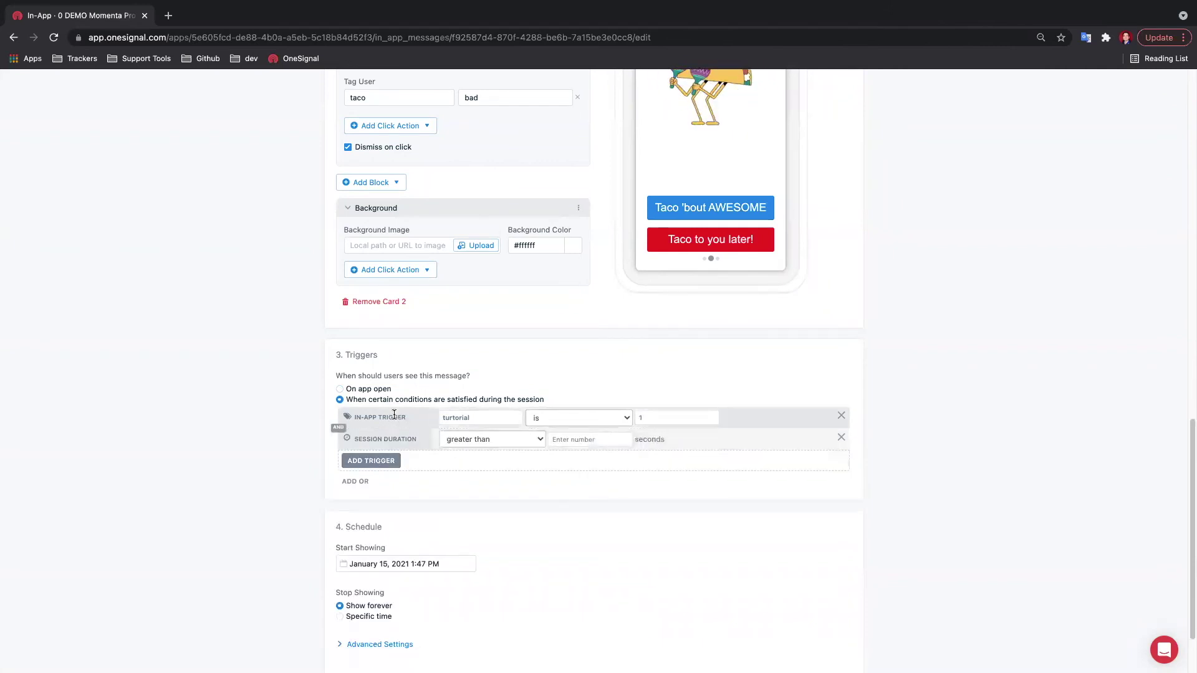
{"action": "left_click", "coordinate": [841, 416]}
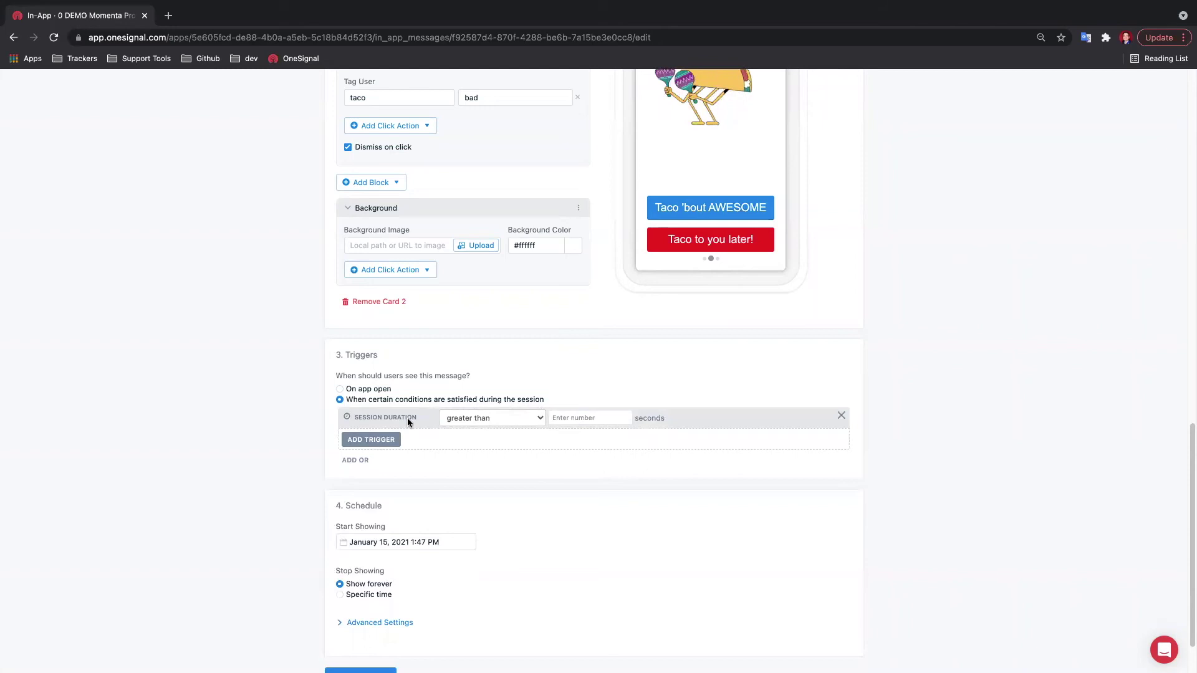
{"action": "left_click", "coordinate": [564, 419]}
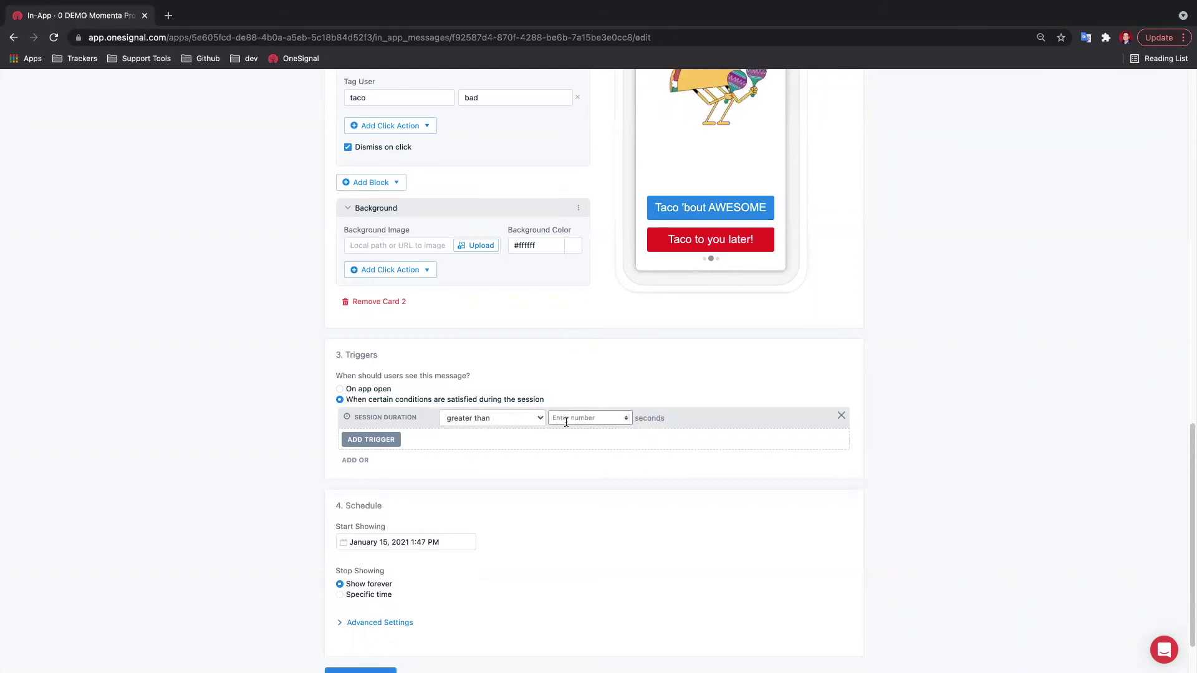
{"action": "type", "text": "100"}
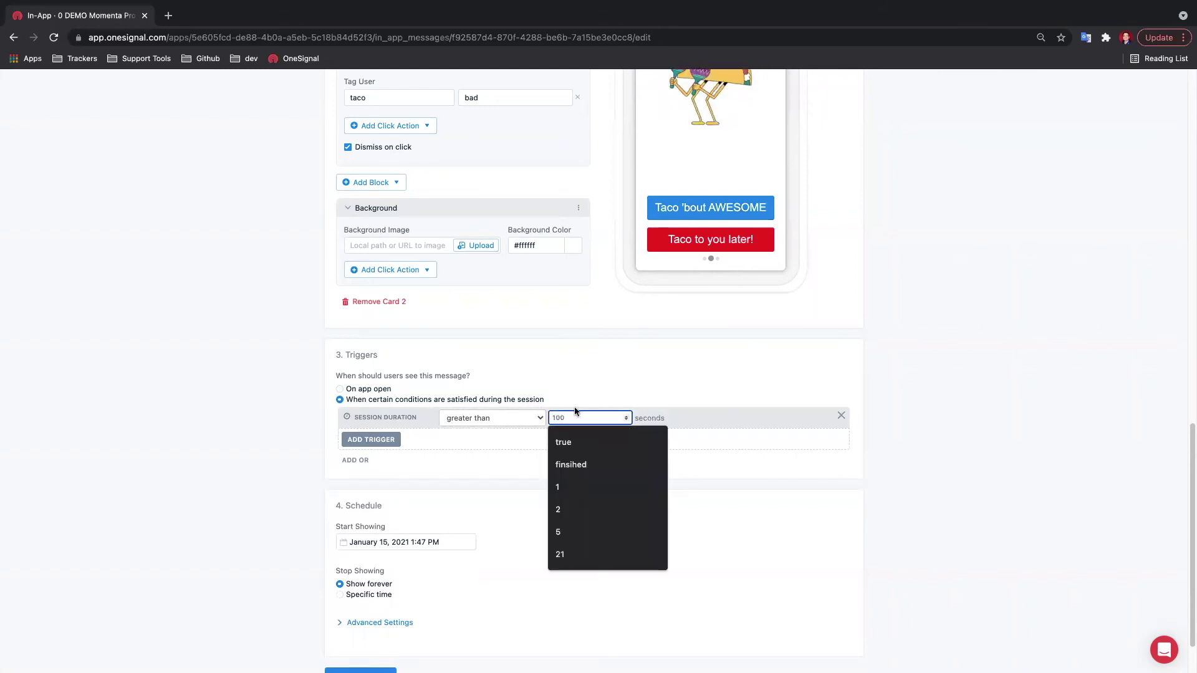
{"action": "left_click", "coordinate": [535, 397]}
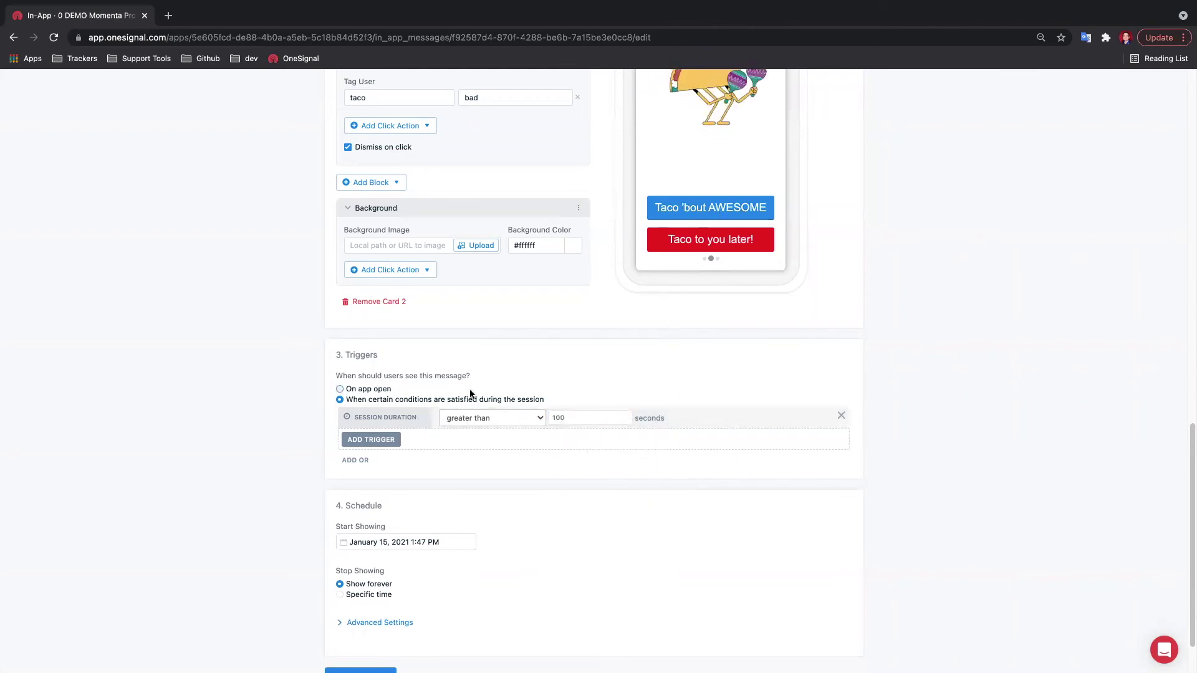
Replace the Session Duration trigger with an In-App Trigger where the key turtorial is 1.
{"action": "left_click", "coordinate": [838, 417]}
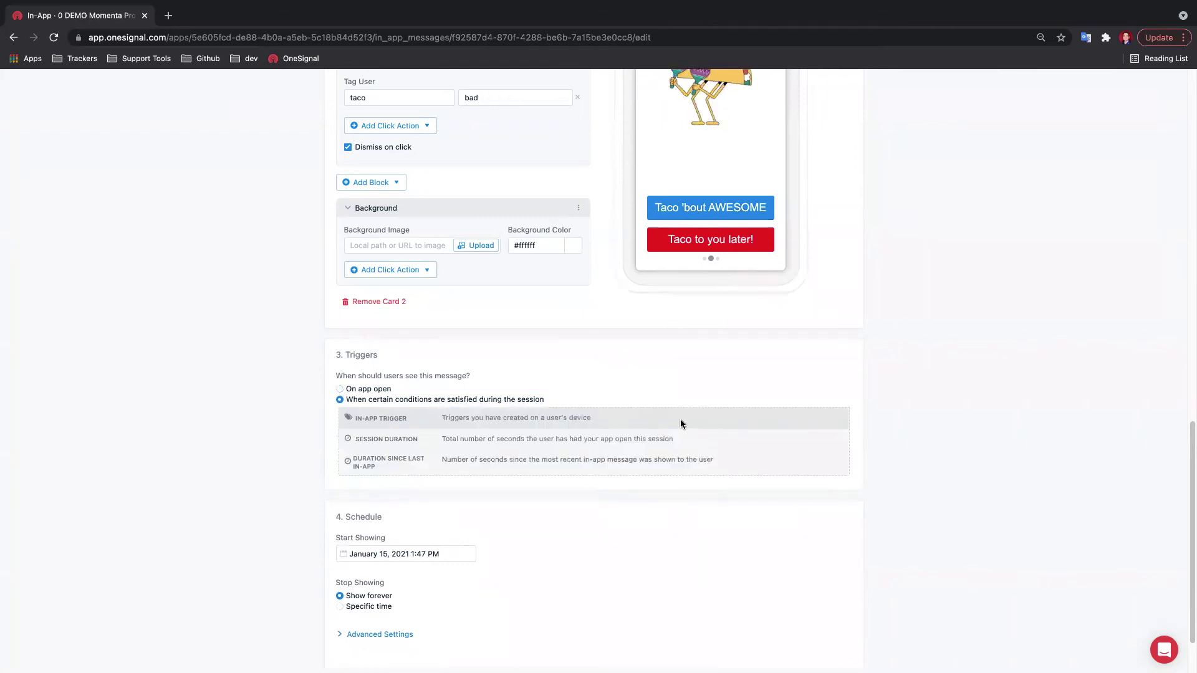
{"action": "left_click", "coordinate": [476, 419]}
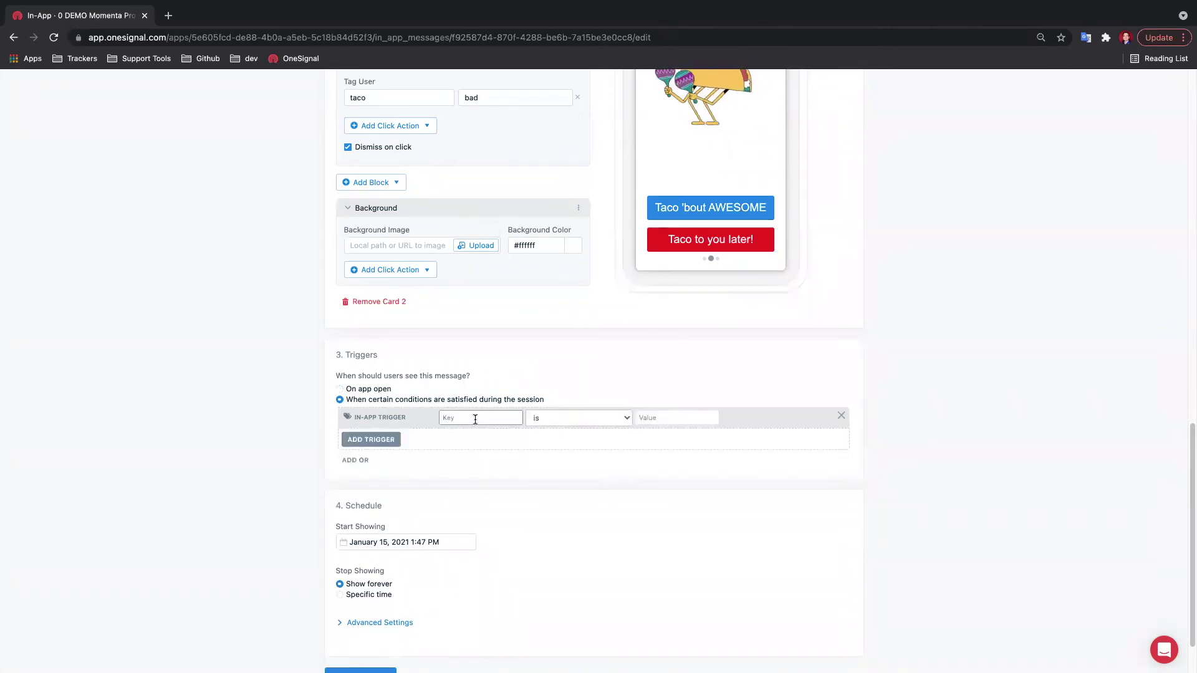
{"action": "left_click", "coordinate": [475, 419]}
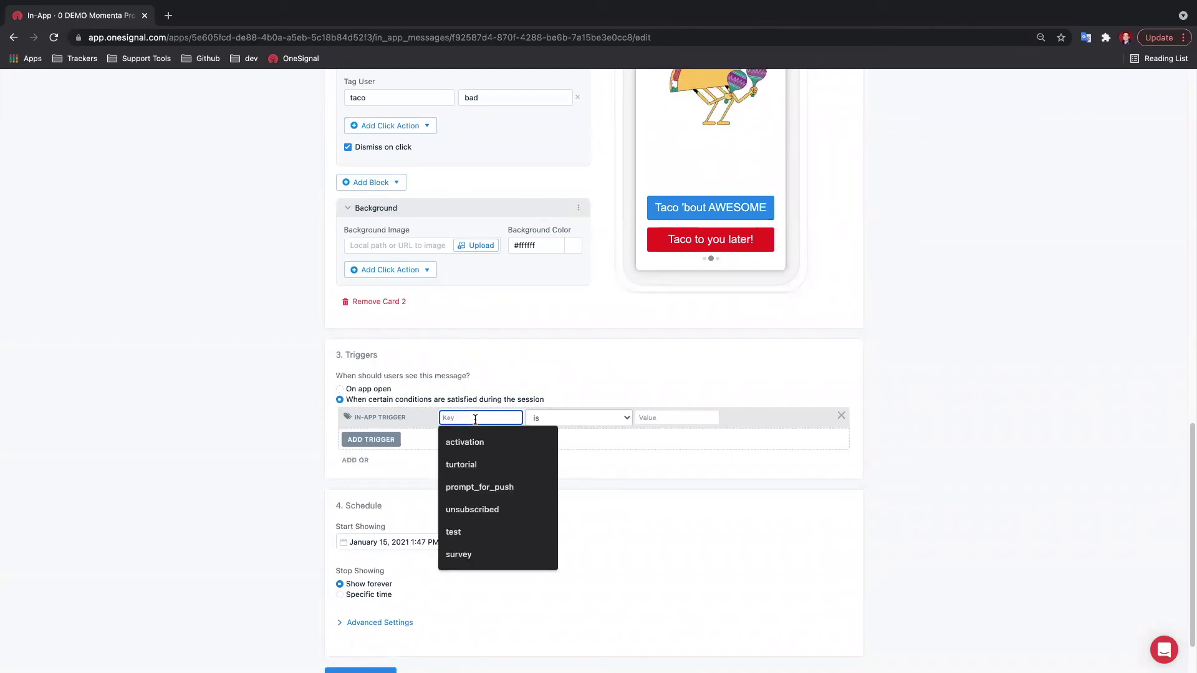
{"action": "left_click", "coordinate": [487, 464]}
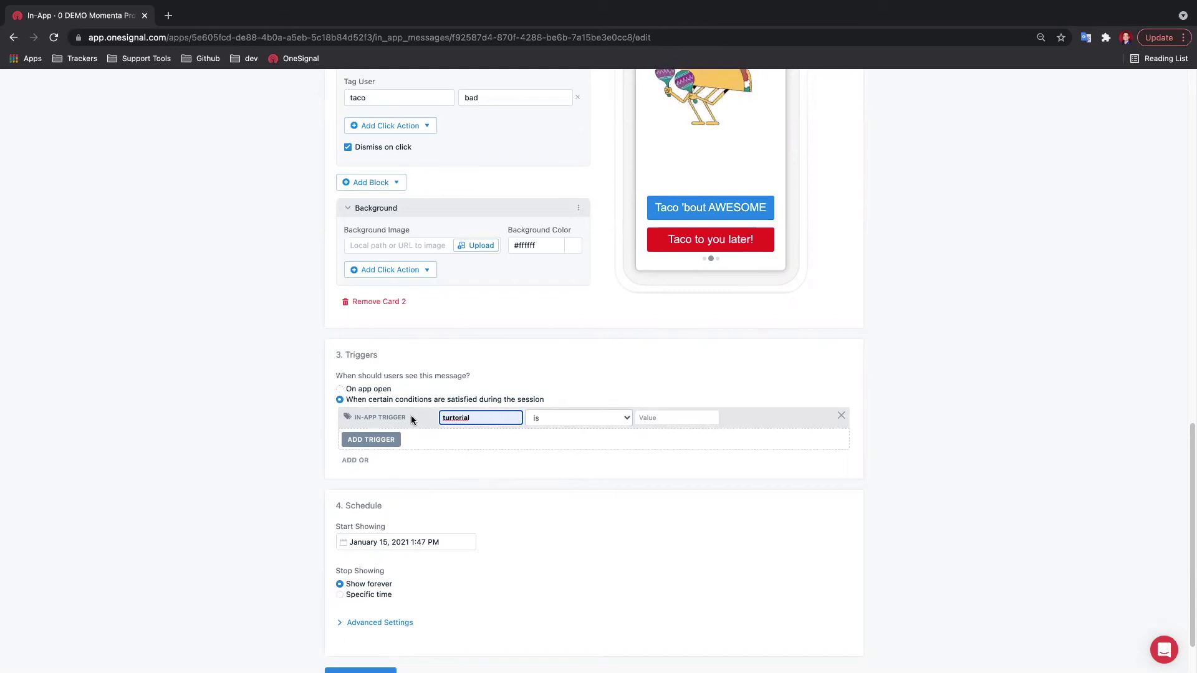
{"action": "left_click", "coordinate": [703, 419]}
{"action": "type", "text": "1"}
{"action": "left_click", "coordinate": [570, 458]}
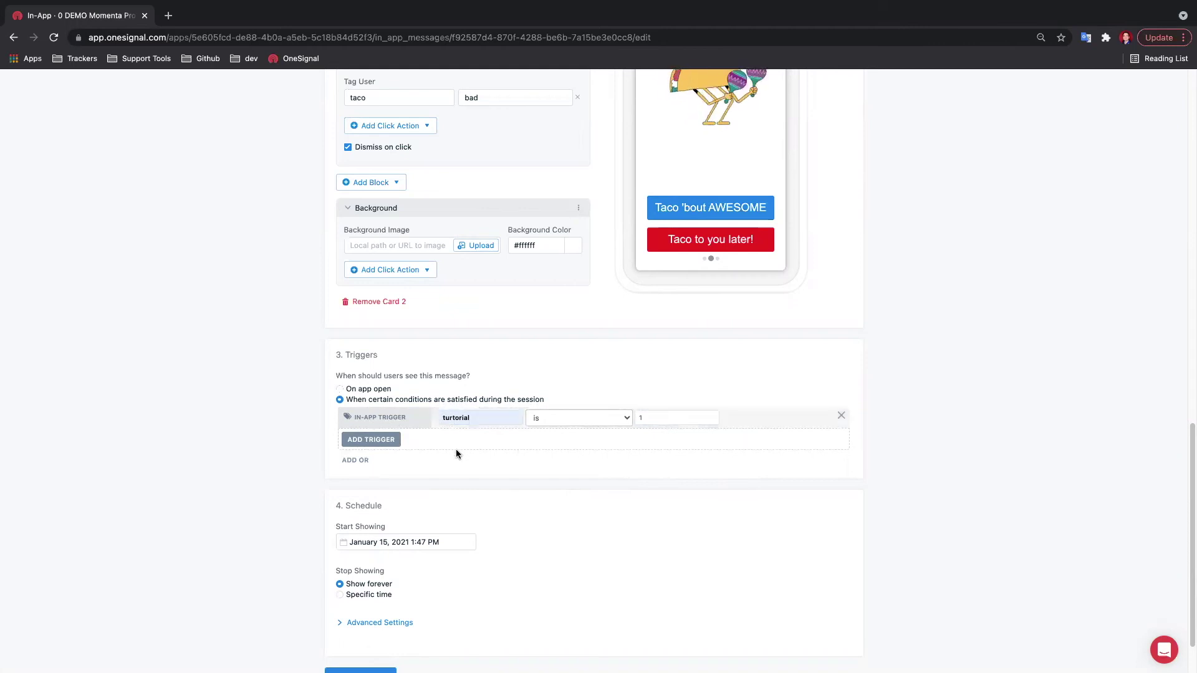
Add a Duration Since Last In-App trigger of greater than 30 seconds beneath the existing in-app trigger.
{"action": "scroll", "coordinate": [456, 453], "scroll_direction": "down", "scroll_amount": 2}
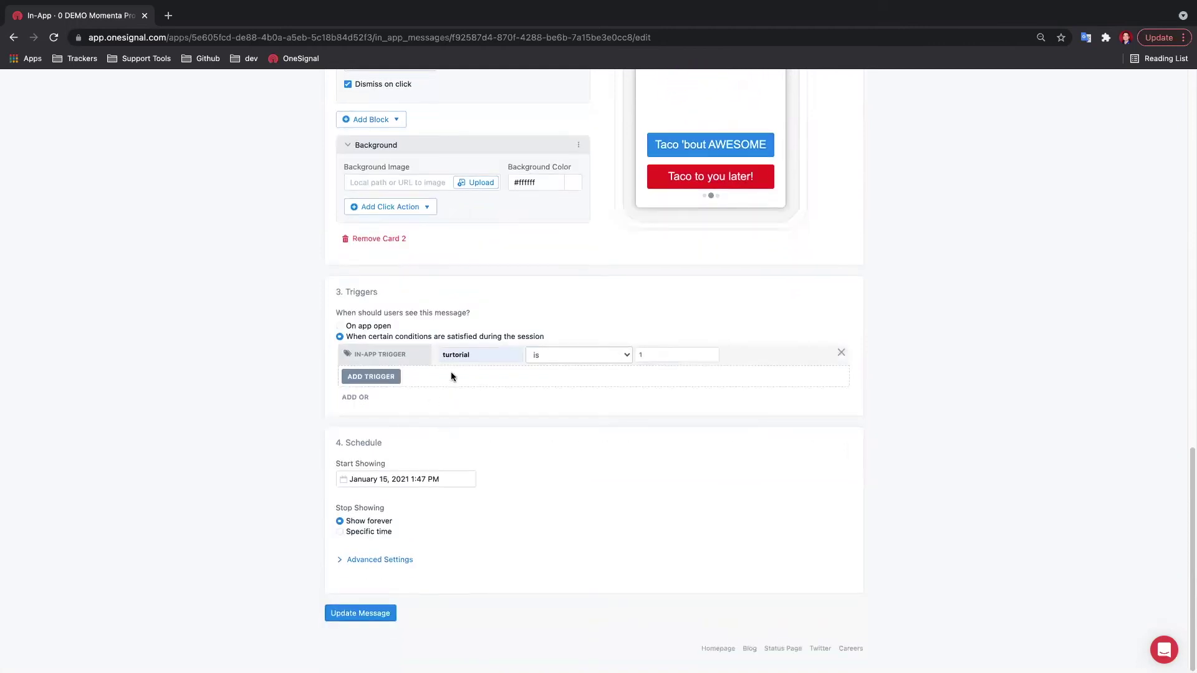
{"action": "left_click", "coordinate": [359, 377]}
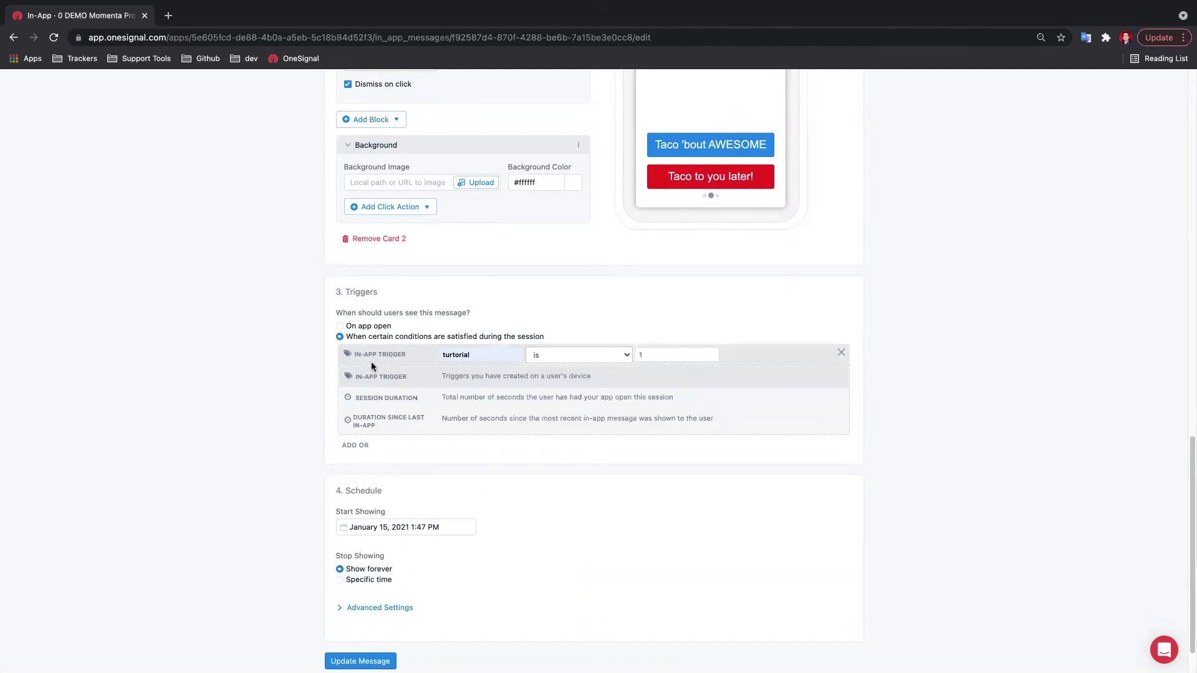
{"action": "left_click", "coordinate": [403, 415]}
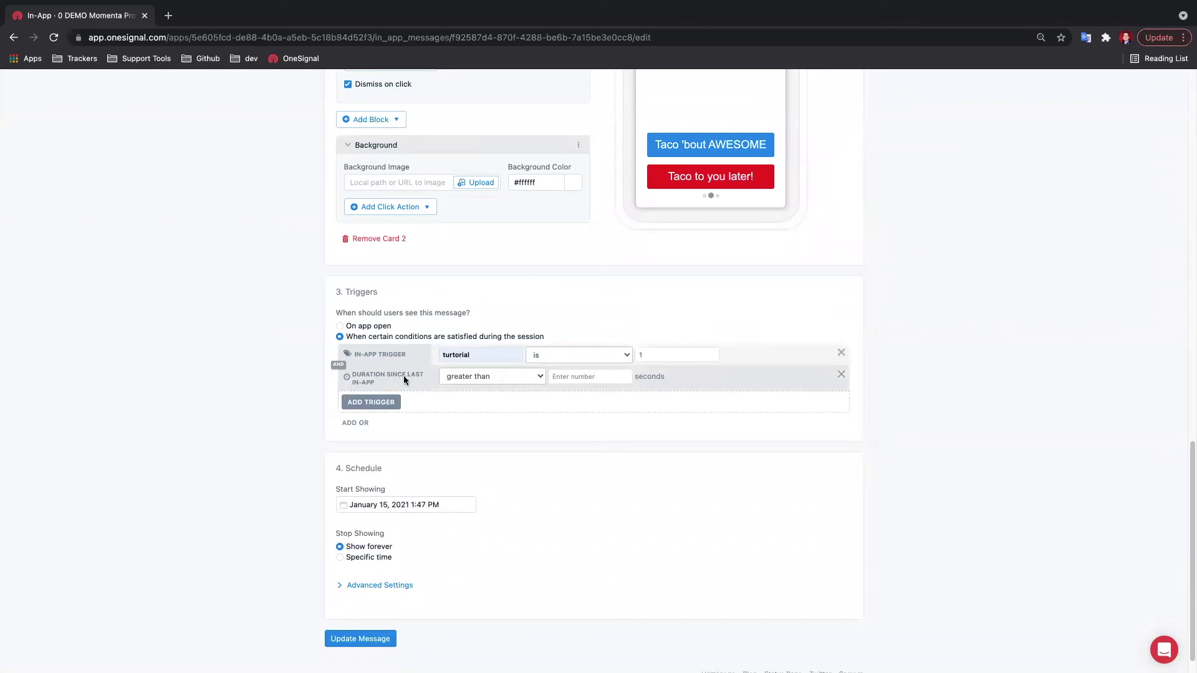
{"action": "left_click", "coordinate": [505, 374]}
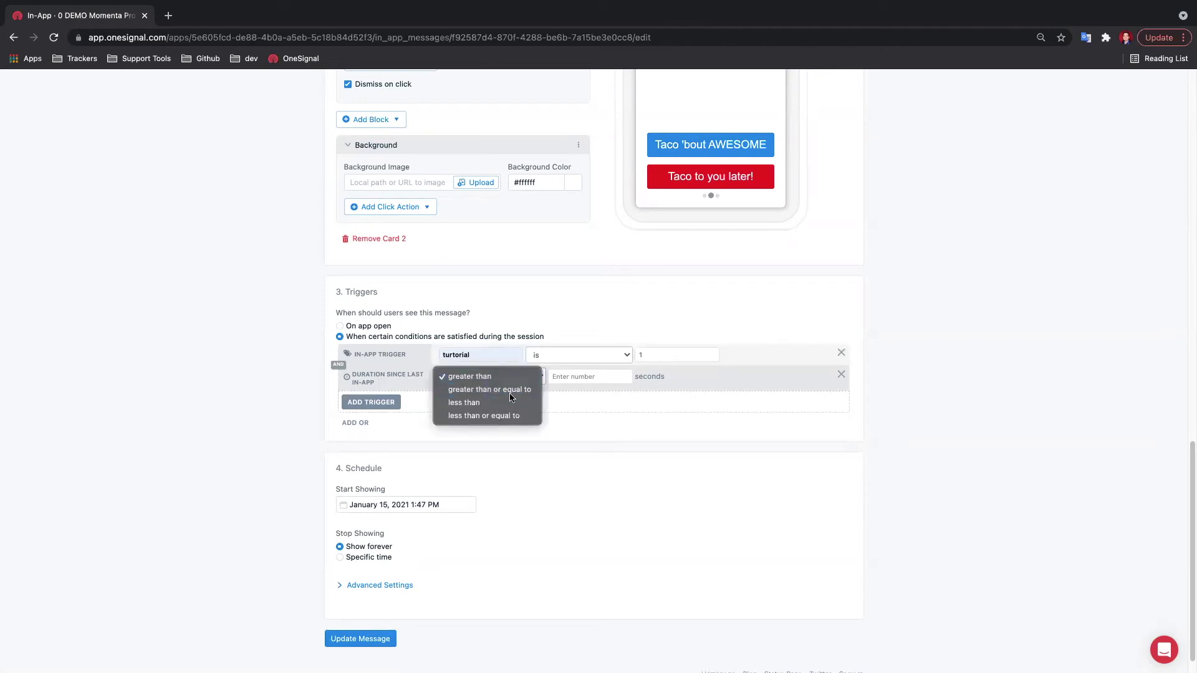
{"action": "left_click", "coordinate": [492, 400]}
{"action": "left_click", "coordinate": [590, 377]}
{"action": "type", "text": "30"}
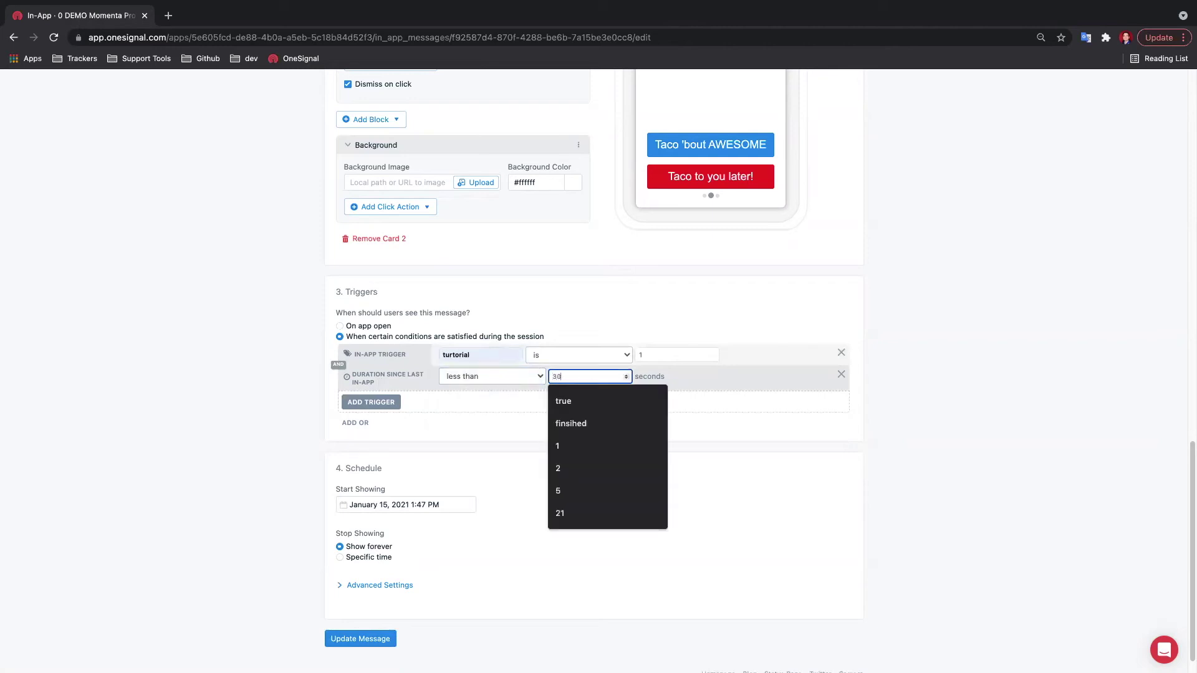
{"action": "left_click", "coordinate": [521, 408]}
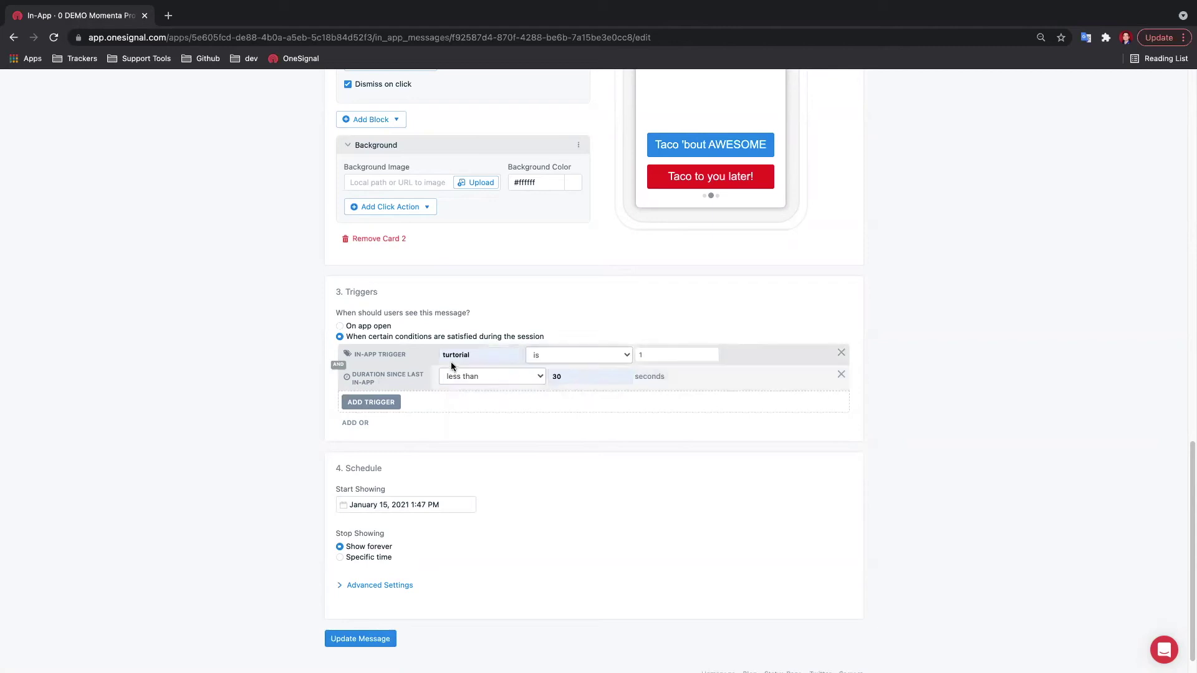
{"action": "left_click", "coordinate": [496, 372]}
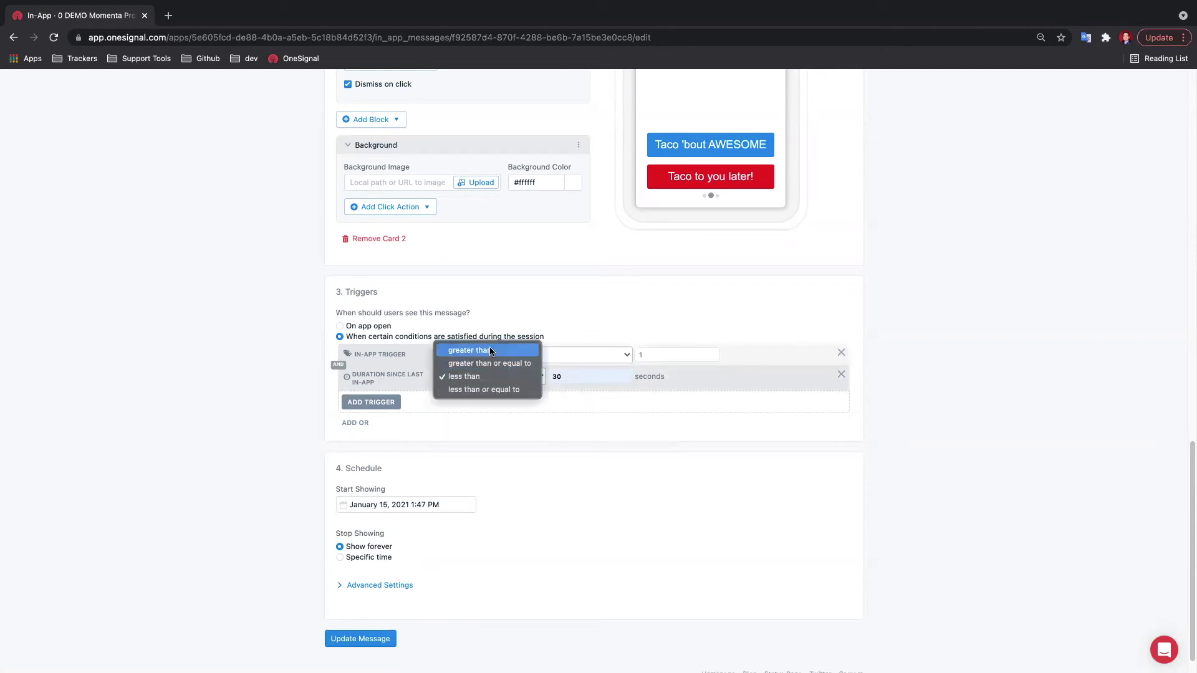
{"action": "left_click", "coordinate": [476, 379]}
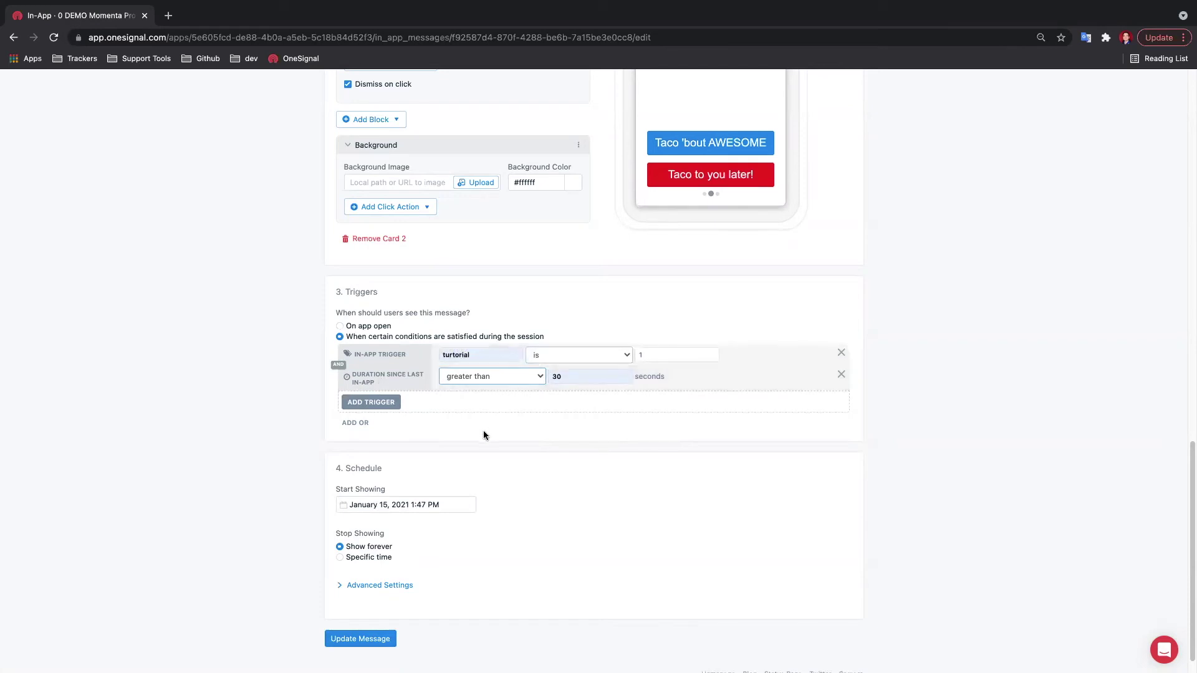
Expand the advanced settings of the message's schedule.
{"action": "scroll", "coordinate": [462, 461], "scroll_direction": "down", "scroll_amount": 1}
{"action": "double_click", "coordinate": [392, 559]}
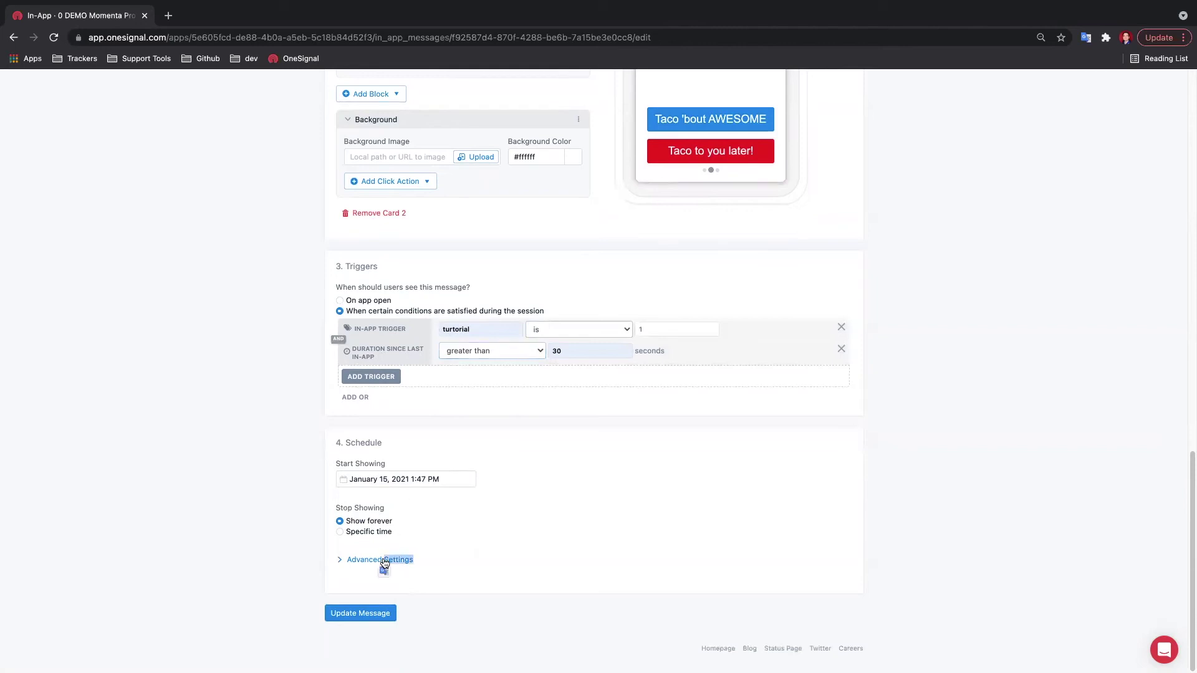
{"action": "scroll", "coordinate": [391, 503], "scroll_direction": "down", "scroll_amount": 3}
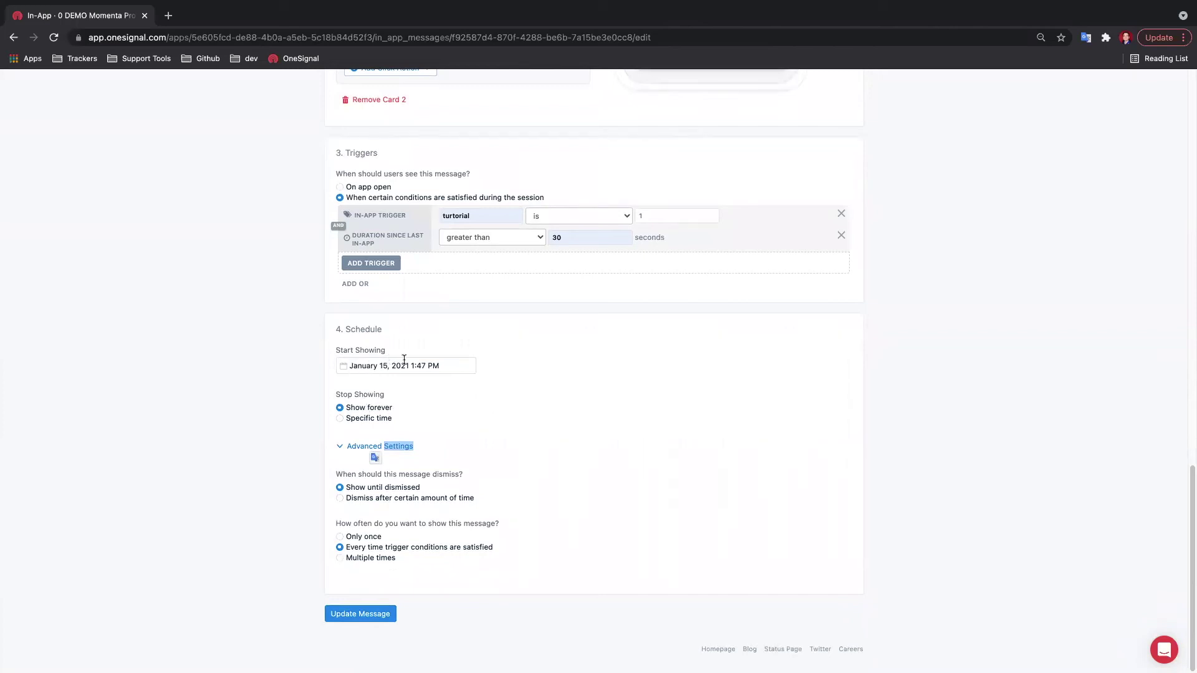
Try a Stop Showing time of October 1, 2021 12:00 AM and return to Show forever.
{"action": "left_click", "coordinate": [356, 419]}
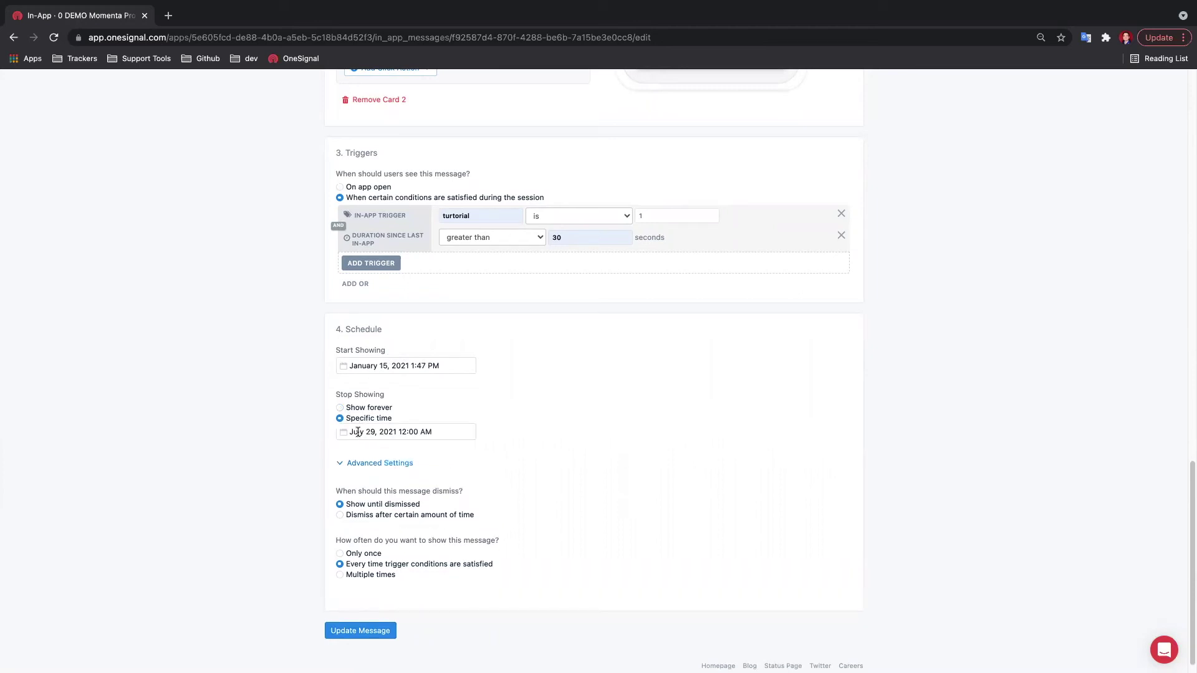
{"action": "left_click", "coordinate": [358, 432]}
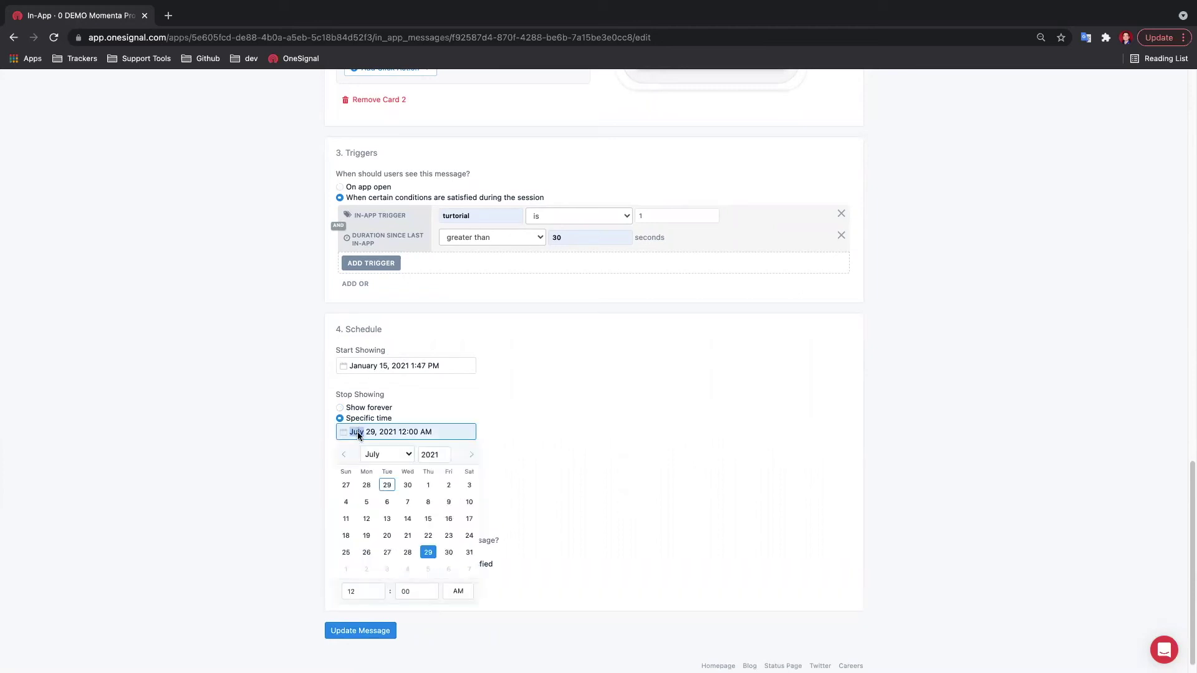
{"action": "left_click", "coordinate": [402, 459]}
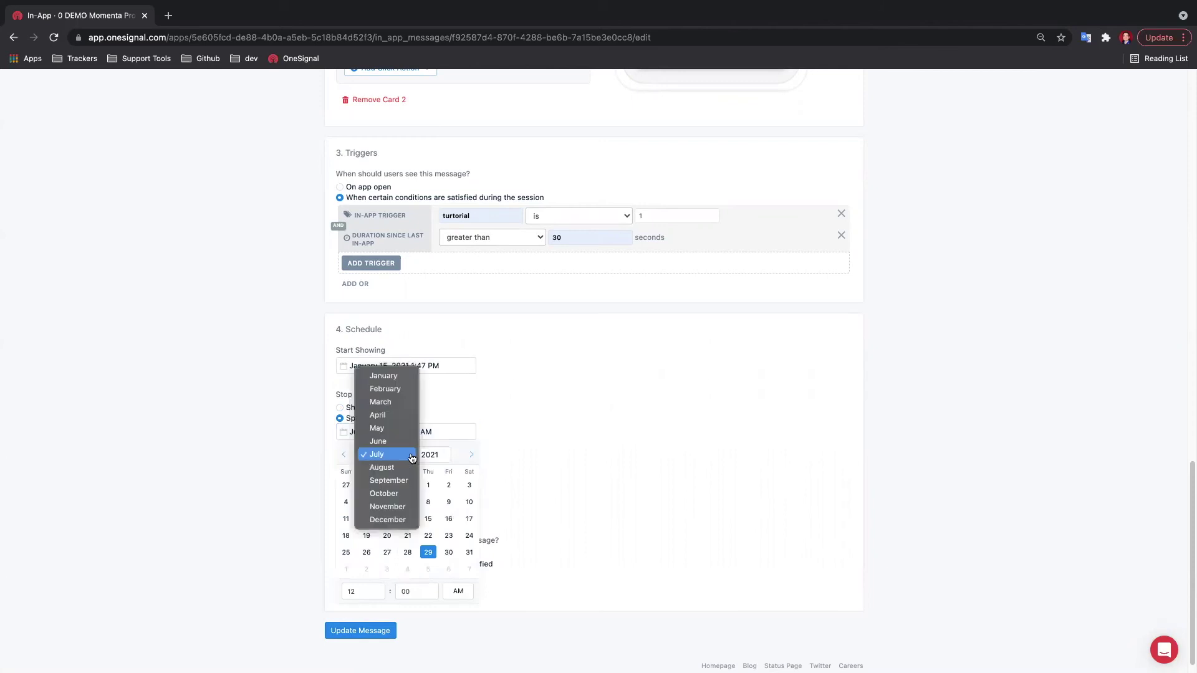
{"action": "left_click", "coordinate": [398, 493]}
{"action": "left_click", "coordinate": [448, 485]}
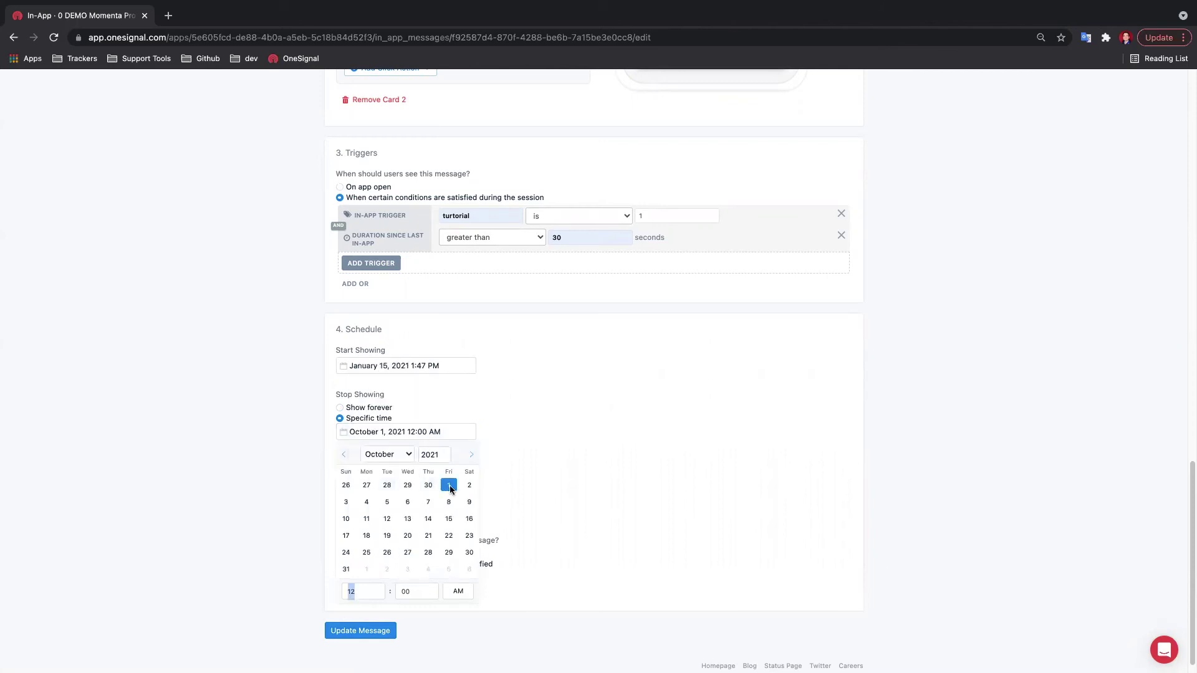
{"action": "left_click", "coordinate": [671, 441]}
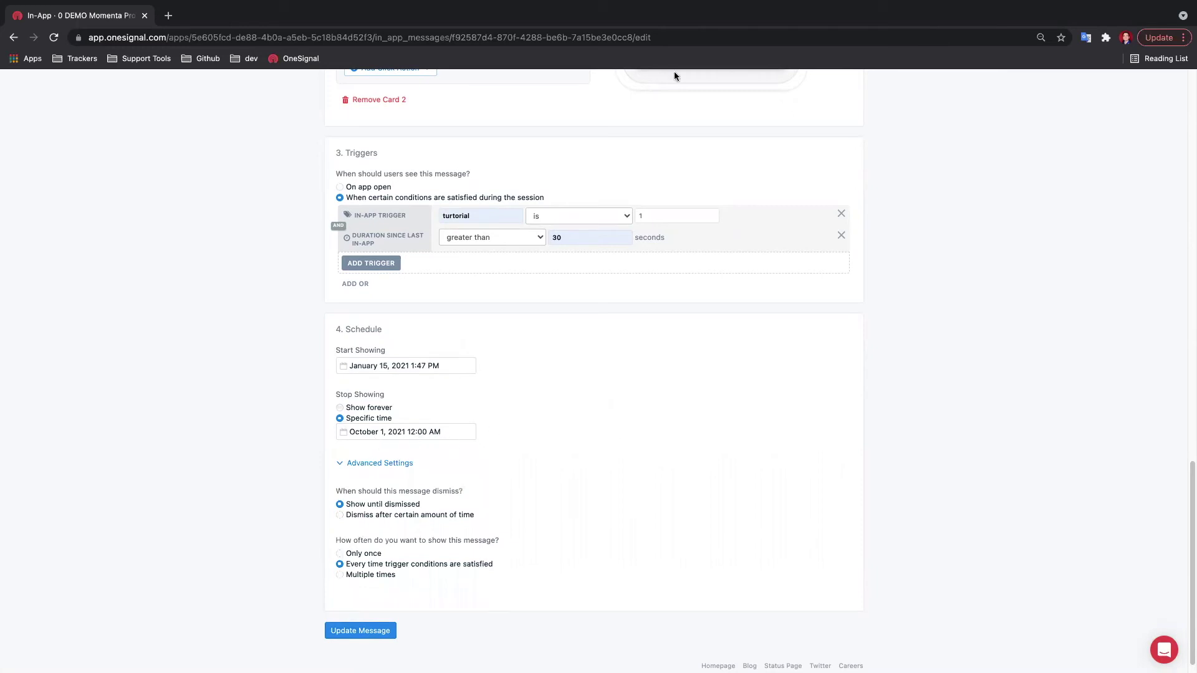
{"action": "left_click", "coordinate": [362, 408]}
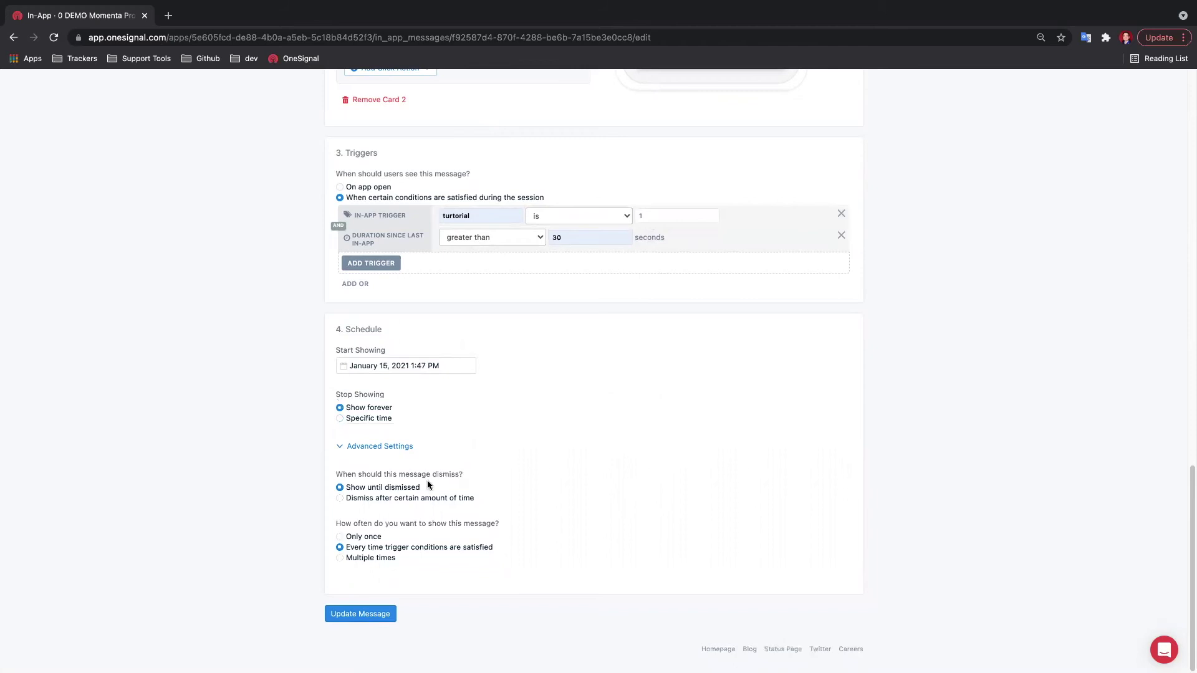
Set the message to dismiss after a certain amount of time, using 600 seconds.
{"action": "left_click", "coordinate": [368, 446]}
{"action": "left_click", "coordinate": [381, 559]}
{"action": "left_click", "coordinate": [380, 498]}
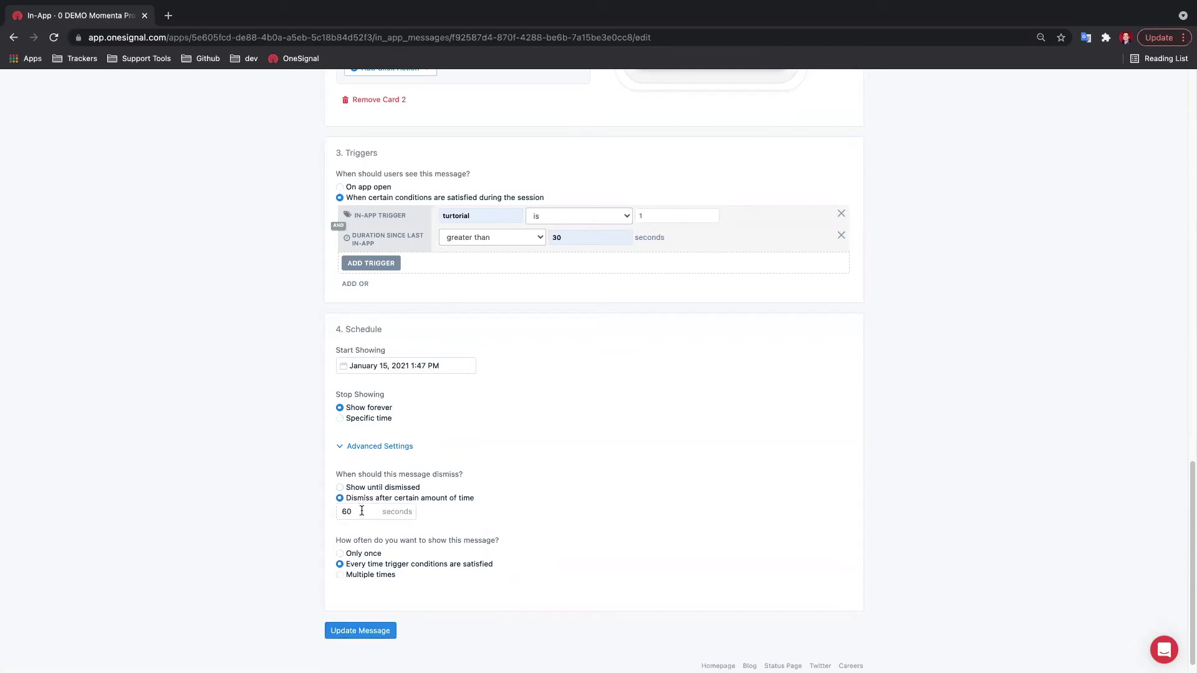
{"action": "left_click", "coordinate": [357, 511]}
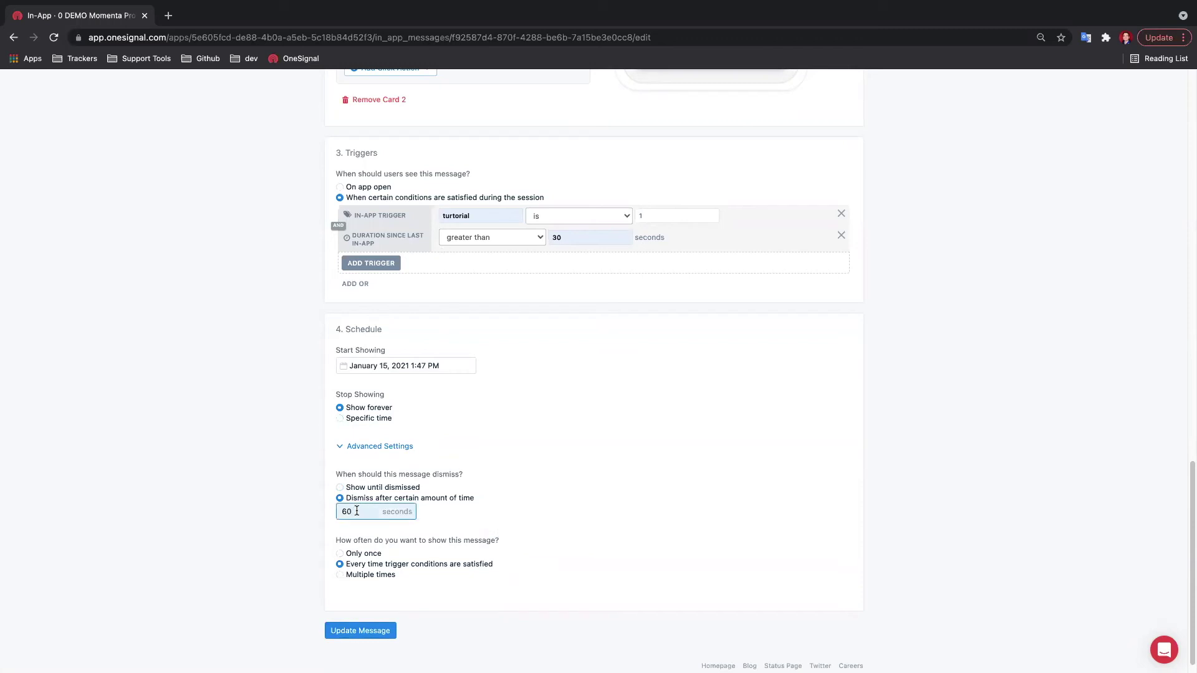
{"action": "left_click", "coordinate": [530, 522]}
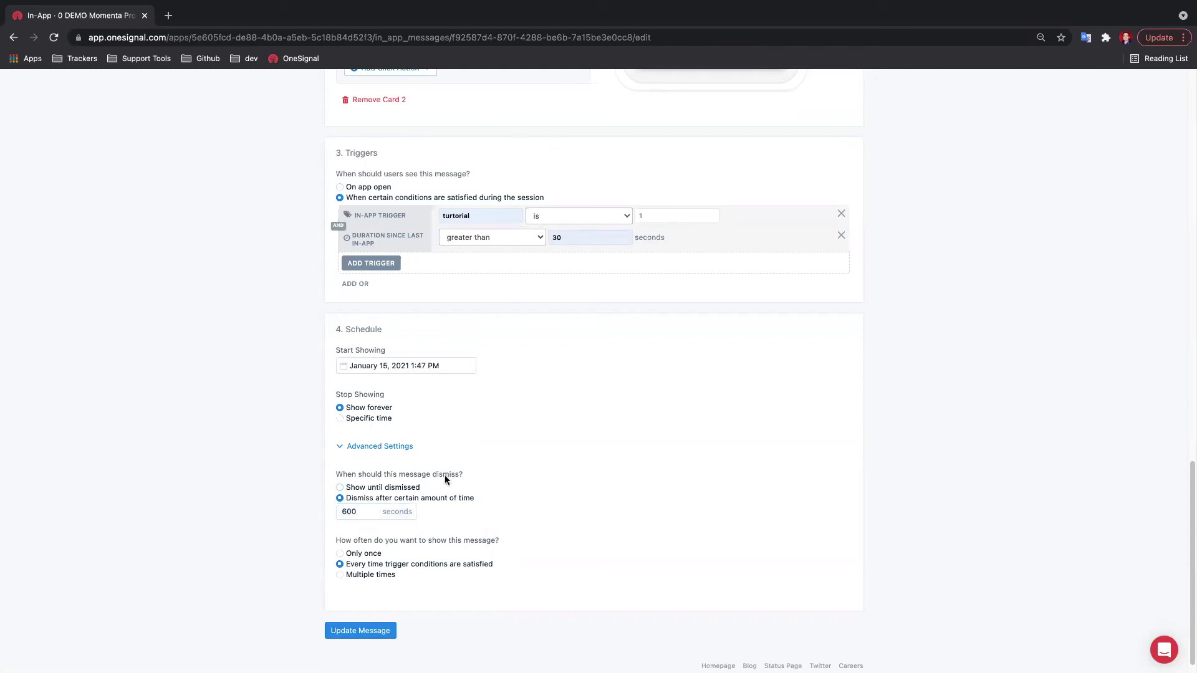
Show the message multiple times, set to 3 times with a gap of 7 days in between.
{"action": "scroll", "coordinate": [409, 511], "scroll_direction": "down", "scroll_amount": 1}
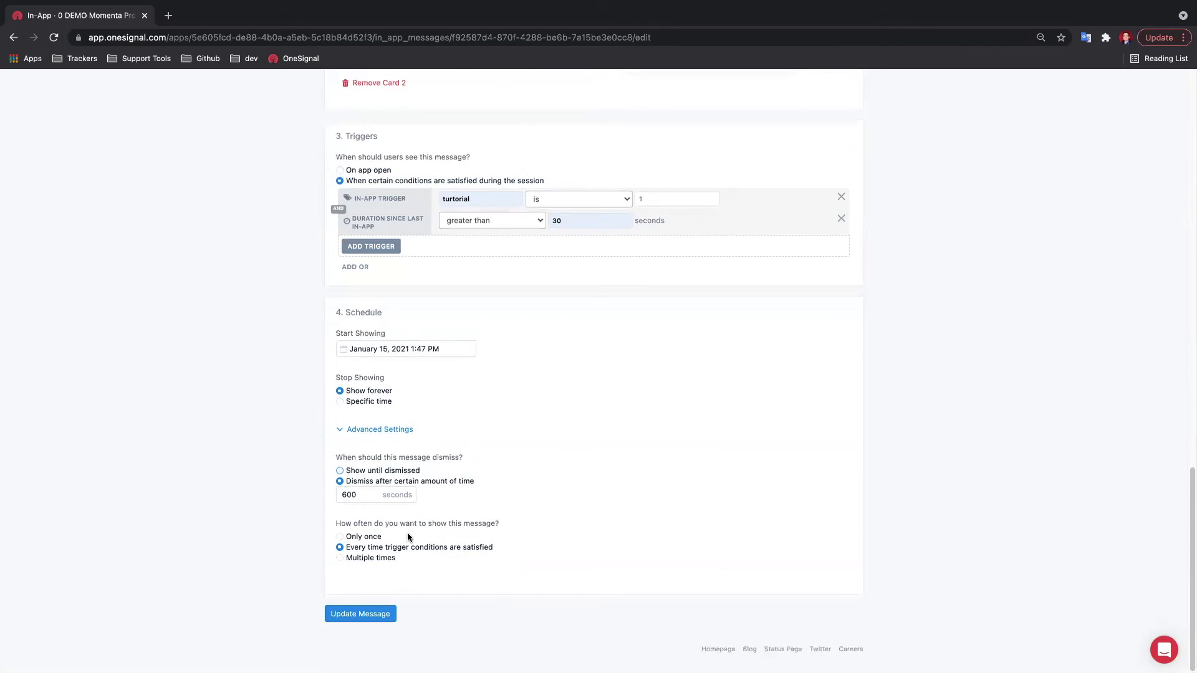
{"action": "left_click", "coordinate": [369, 539]}
{"action": "left_click", "coordinate": [455, 549]}
{"action": "left_click", "coordinate": [375, 559]}
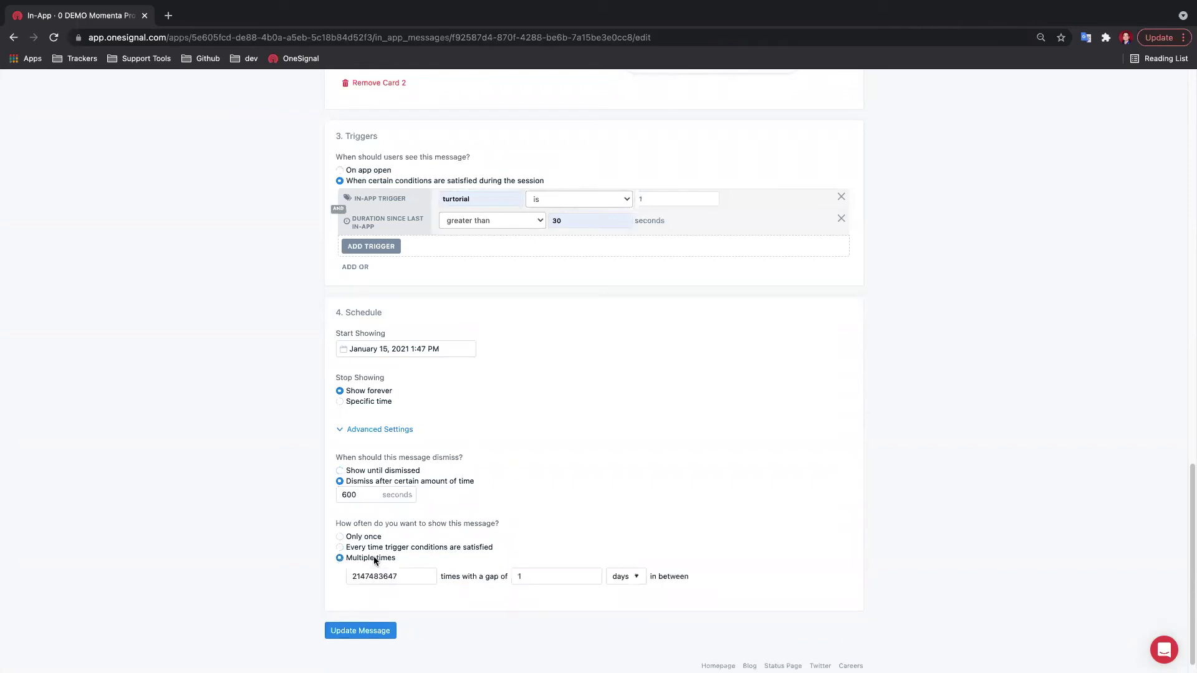
{"action": "scroll", "coordinate": [376, 562], "scroll_direction": "down", "scroll_amount": 1}
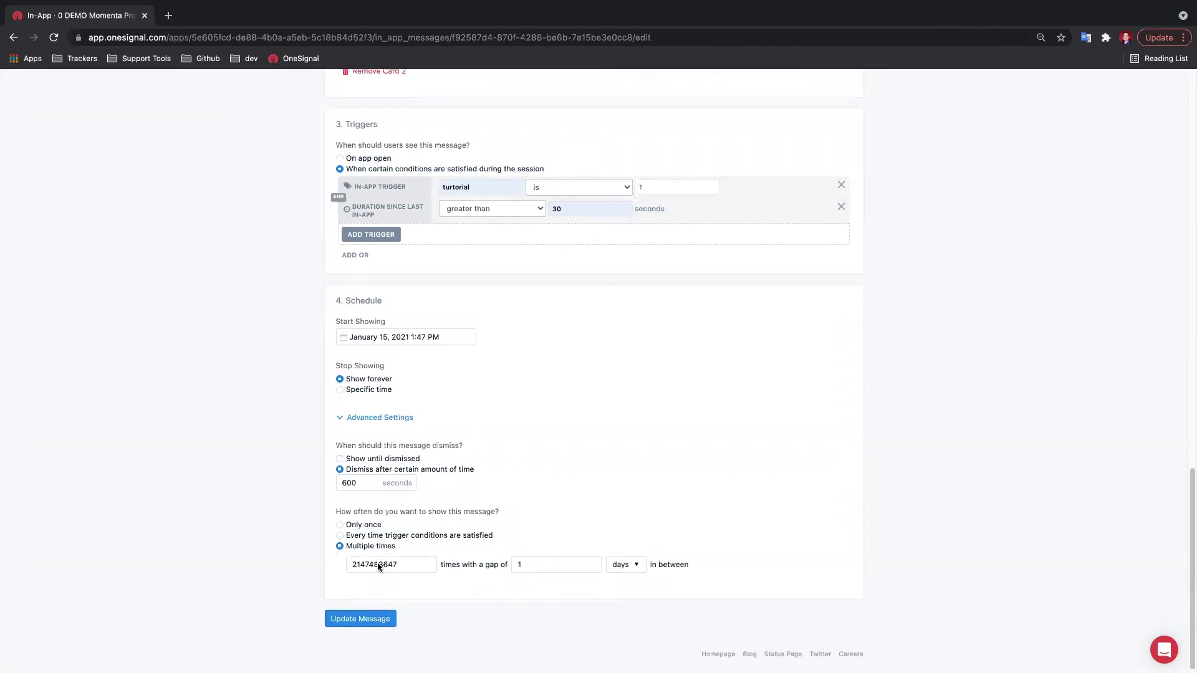
{"action": "double_click", "coordinate": [376, 560]}
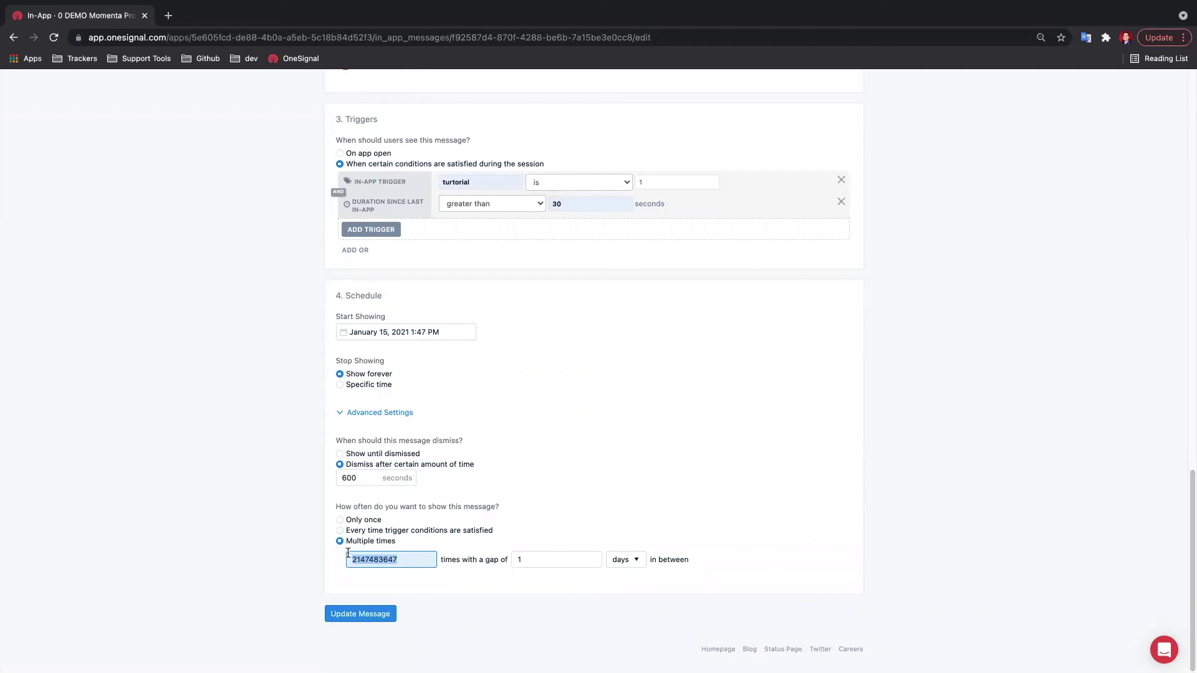
{"action": "type", "text": "3"}
{"action": "left_click", "coordinate": [524, 560]}
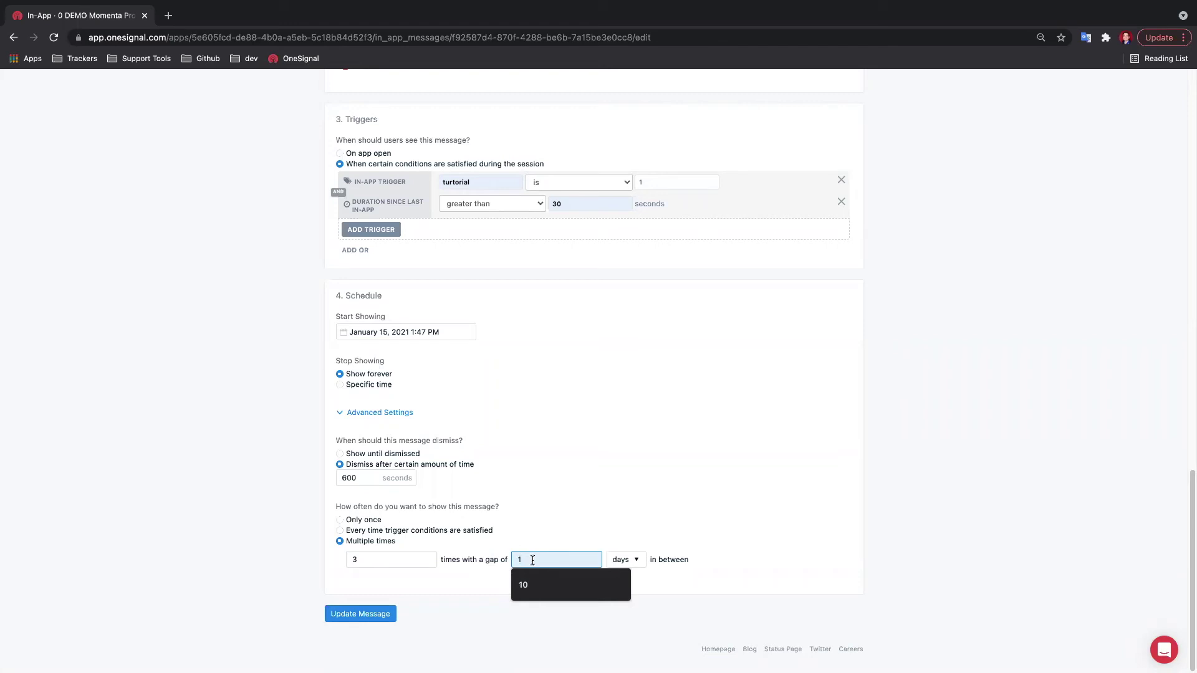
{"action": "key", "text": "BackSpace"}
{"action": "type", "text": "7"}
{"action": "left_click", "coordinate": [621, 560]}
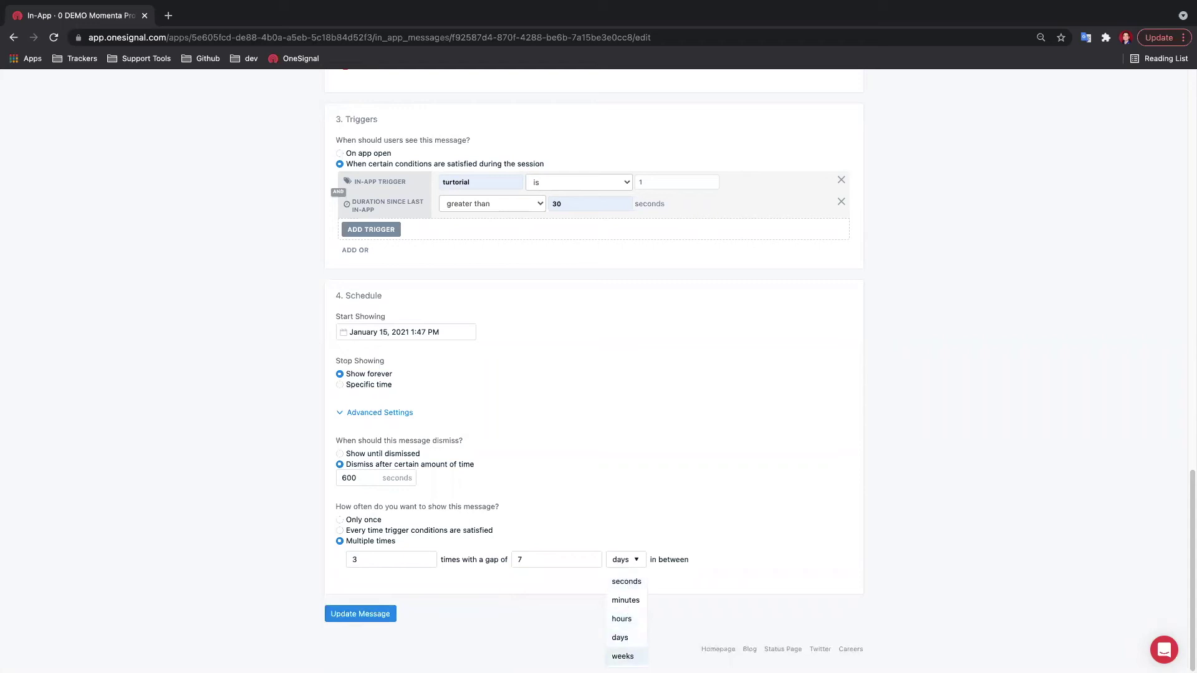
{"action": "left_click", "coordinate": [709, 529]}
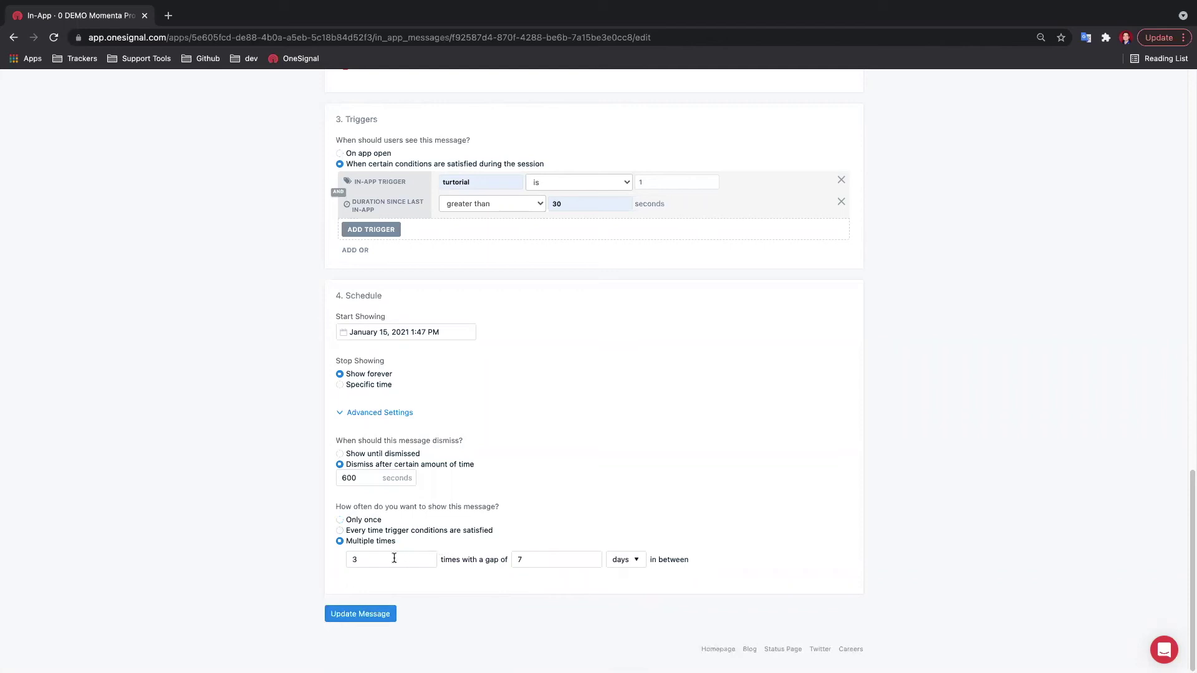
Raise the number of times the message is shown to 300.
{"action": "left_click", "coordinate": [363, 556]}
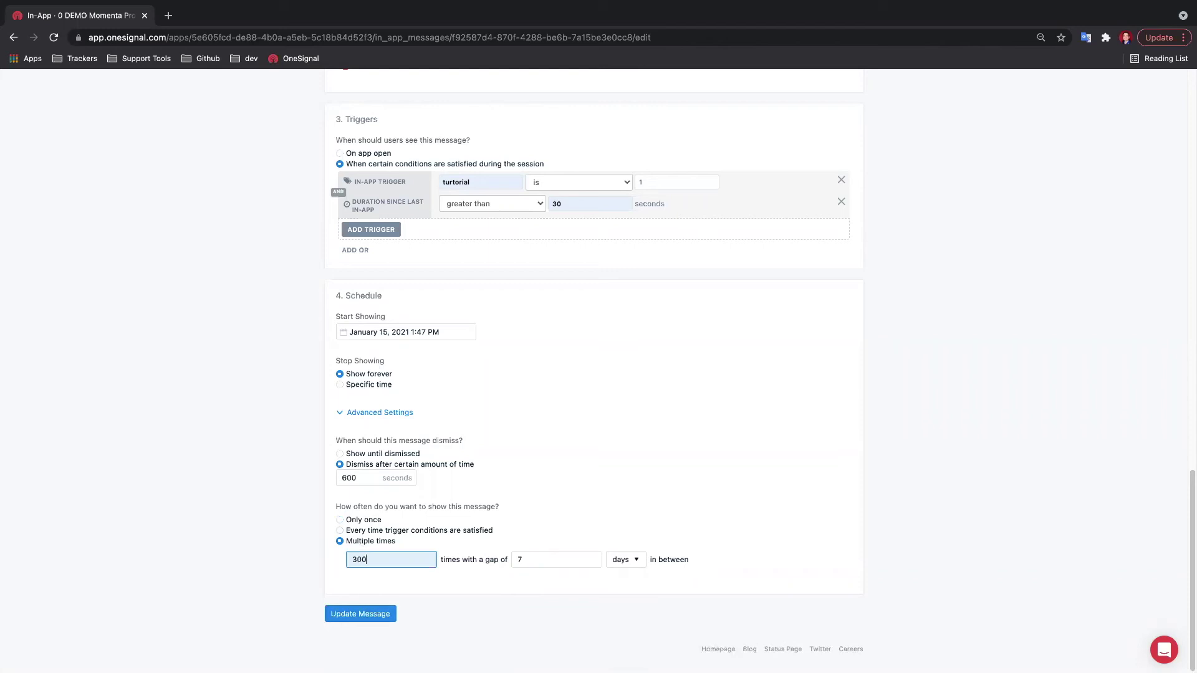
{"action": "left_click", "coordinate": [480, 572]}
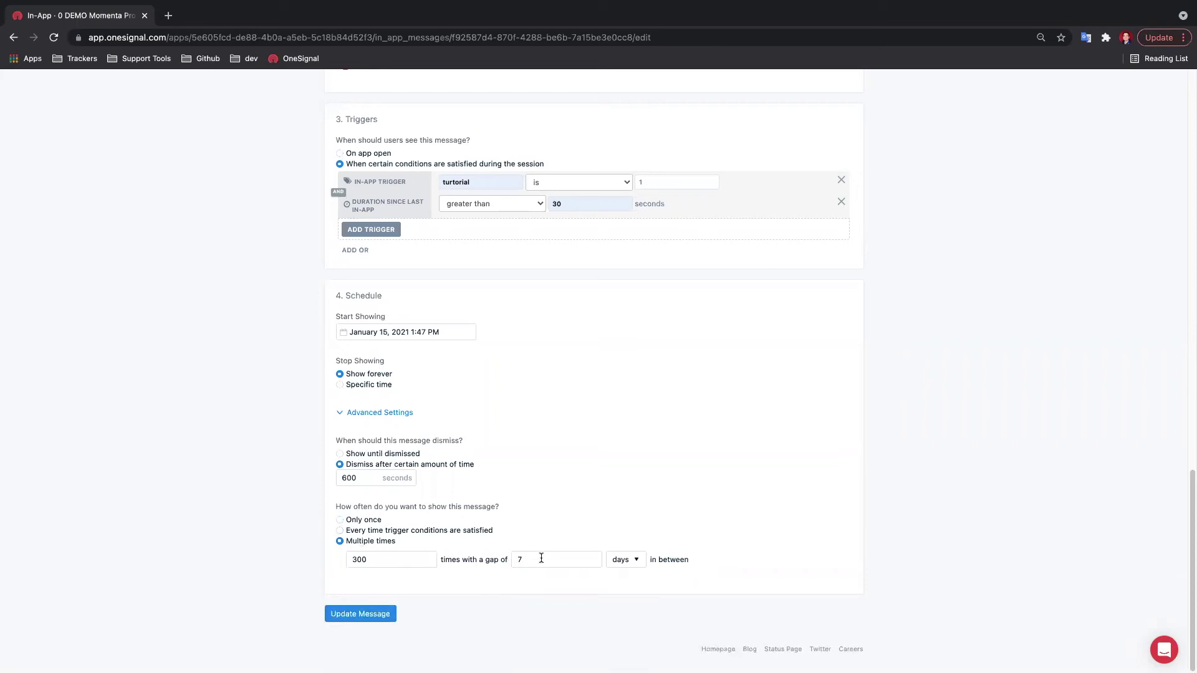
{"action": "scroll", "coordinate": [515, 588], "scroll_direction": "up", "scroll_amount": 1}
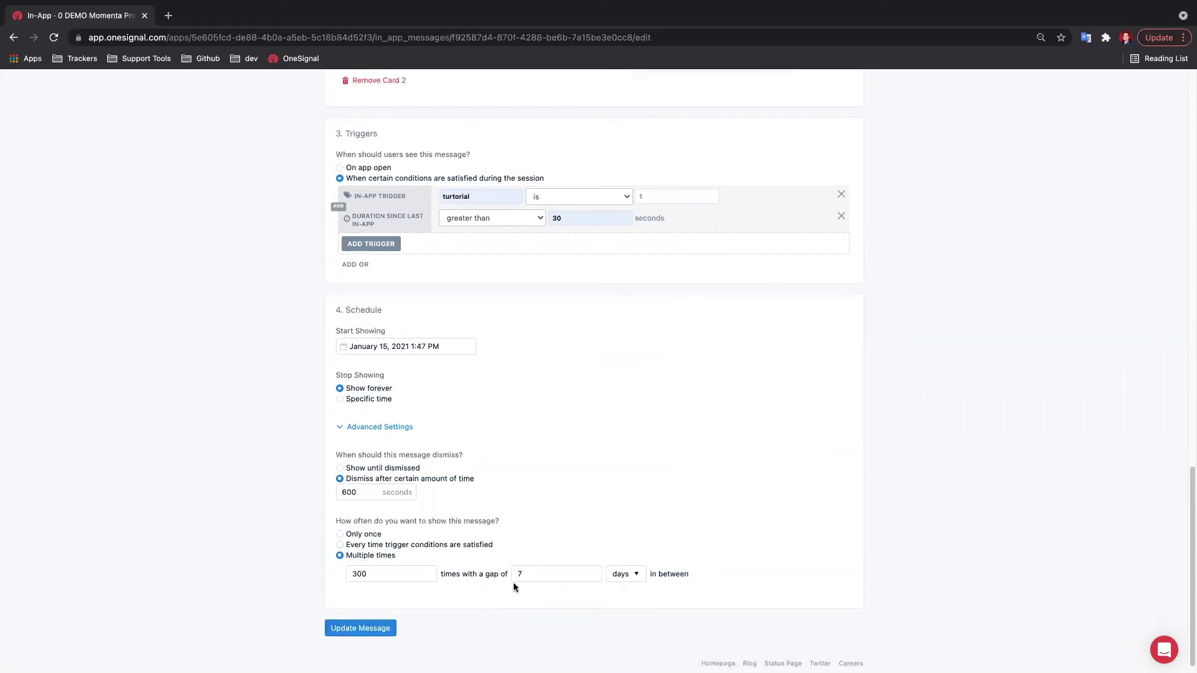
Leave the message editor for the in-app message list and go to the SMS message list.
{"action": "scroll", "coordinate": [518, 374], "scroll_direction": "up", "scroll_amount": 20}
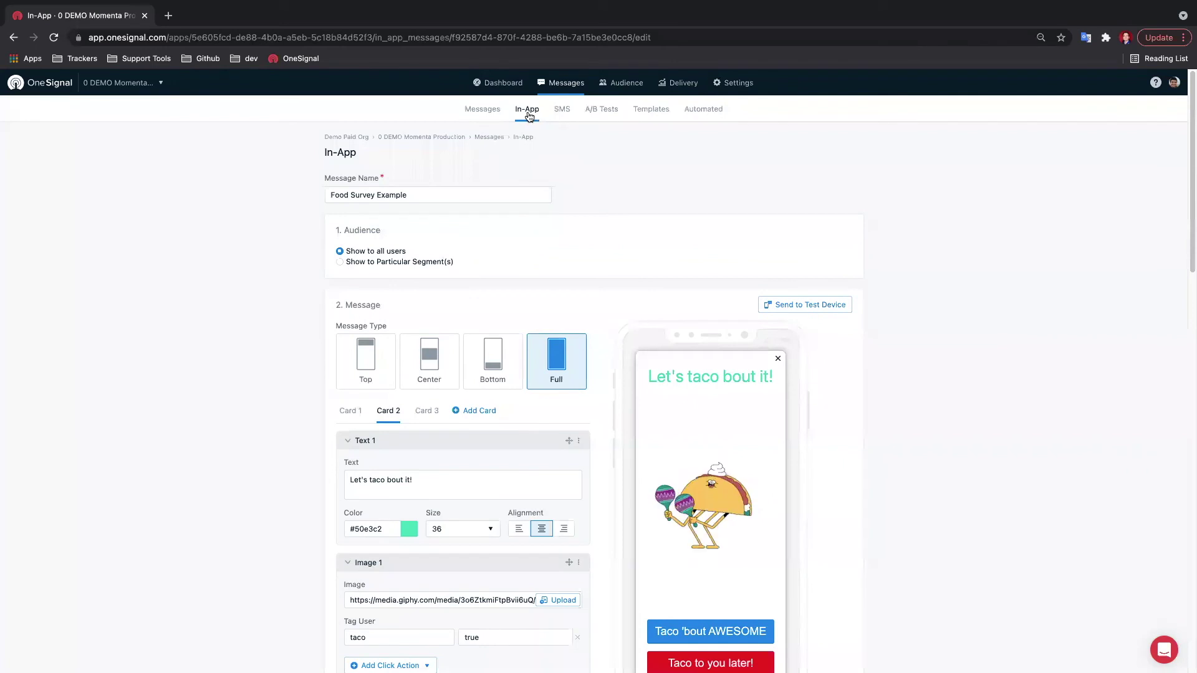
{"action": "left_click", "coordinate": [528, 116]}
{"action": "left_click", "coordinate": [625, 243]}
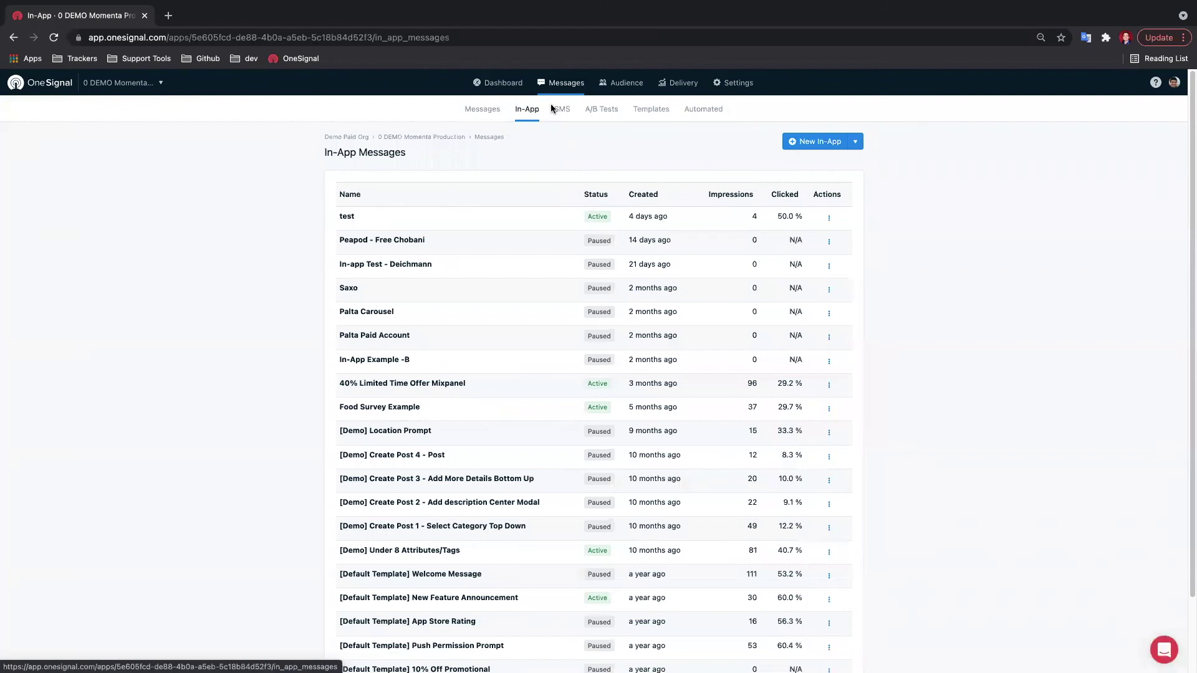
{"action": "left_click", "coordinate": [562, 111]}
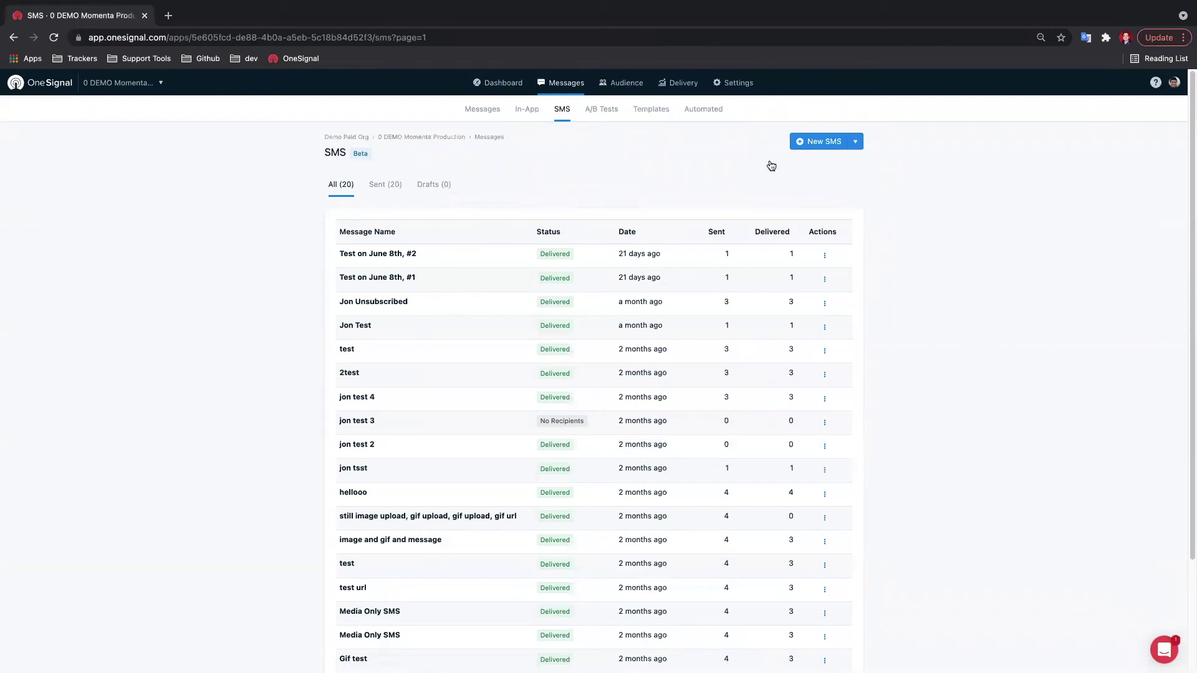
Open a new SMS form and examine its audience, sender number choices, message, media and delivery schedule options.
{"action": "left_click", "coordinate": [815, 143]}
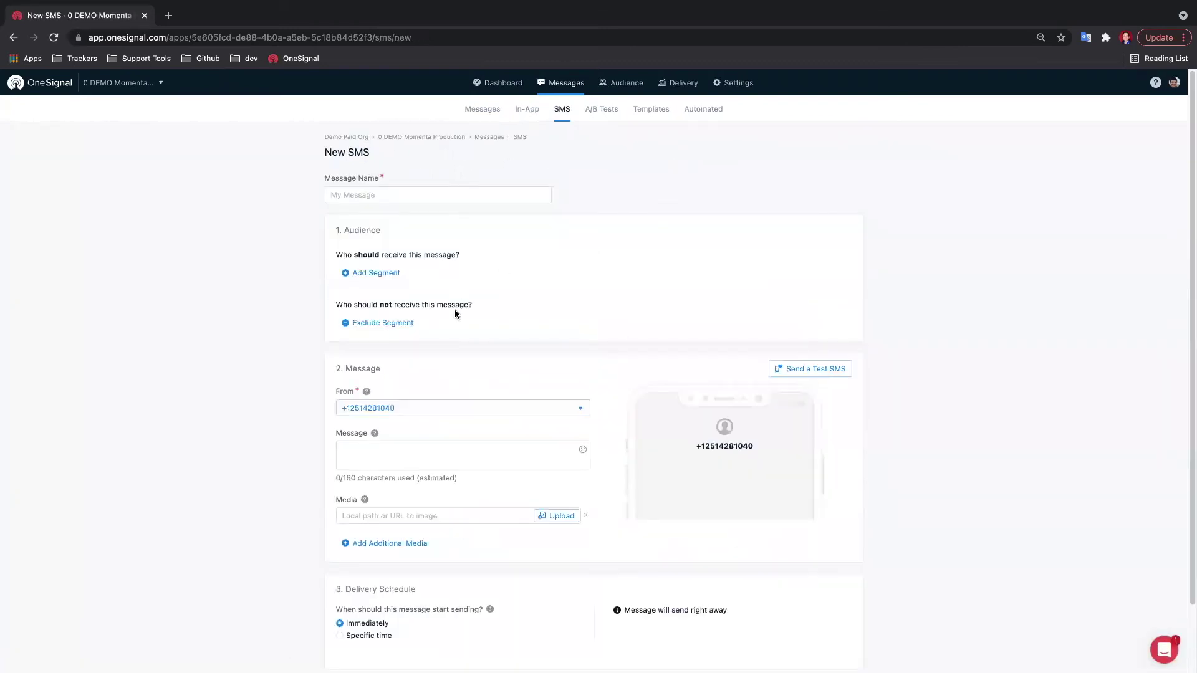
{"action": "scroll", "coordinate": [382, 321], "scroll_direction": "down", "scroll_amount": 1}
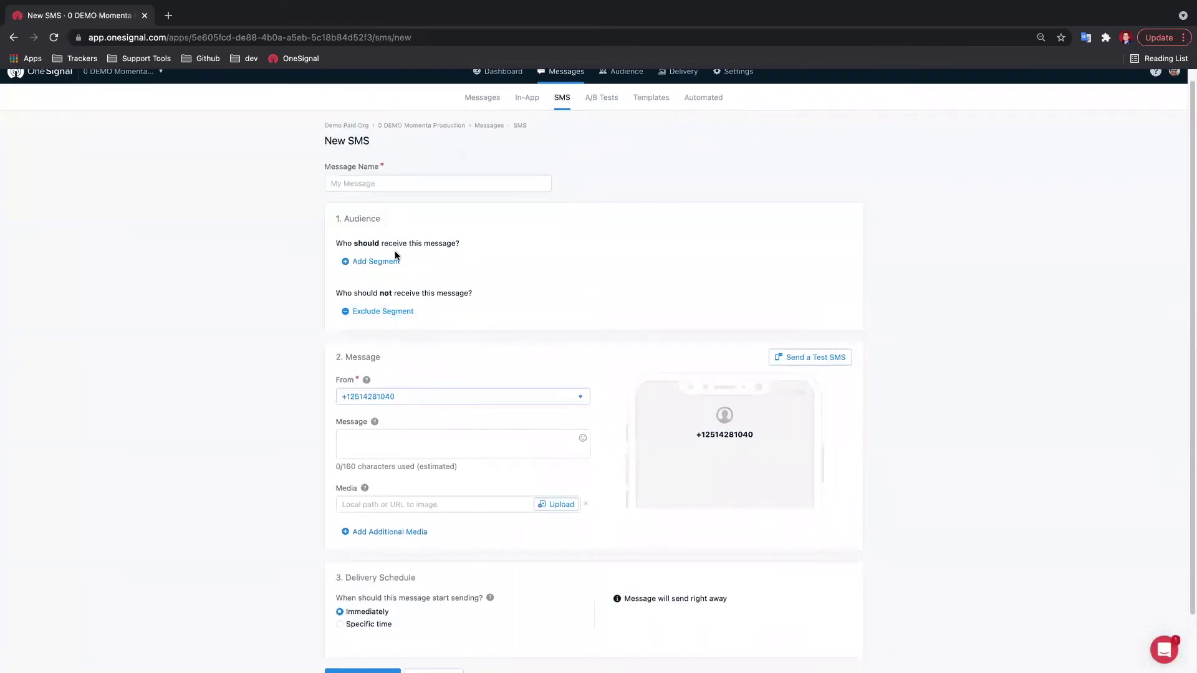
{"action": "scroll", "coordinate": [476, 366], "scroll_direction": "down", "scroll_amount": 1}
{"action": "left_click", "coordinate": [375, 336]}
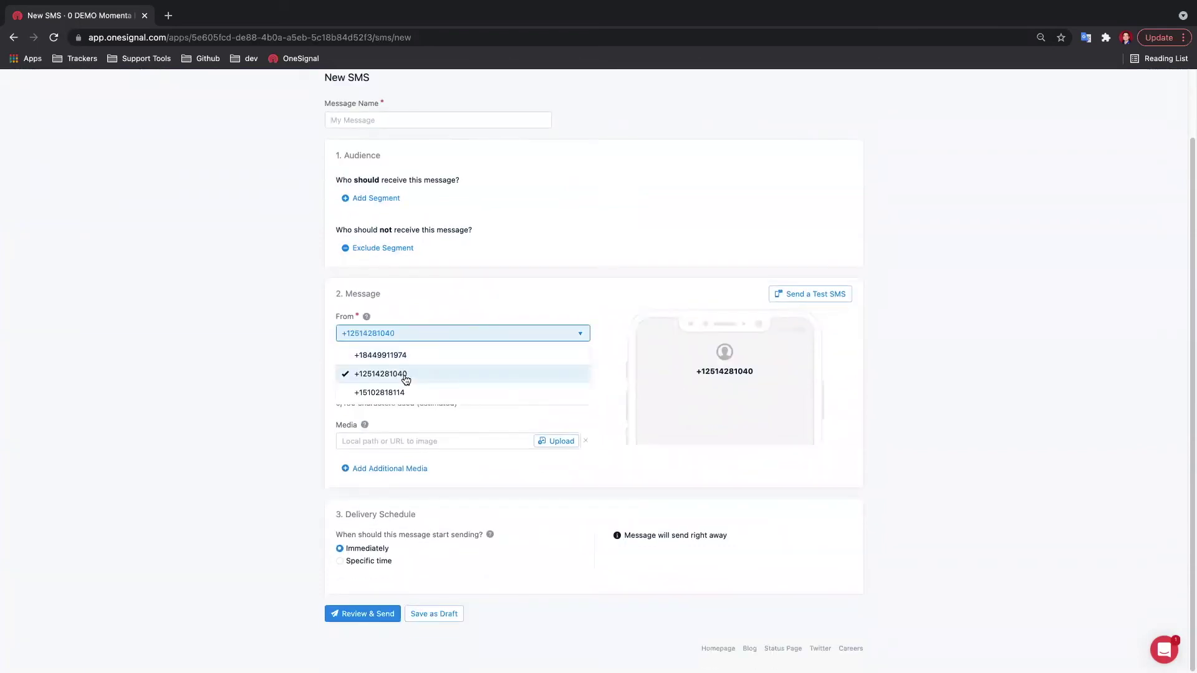
{"action": "scroll", "coordinate": [222, 377], "scroll_direction": "up", "scroll_amount": 1}
{"action": "left_click", "coordinate": [222, 377]}
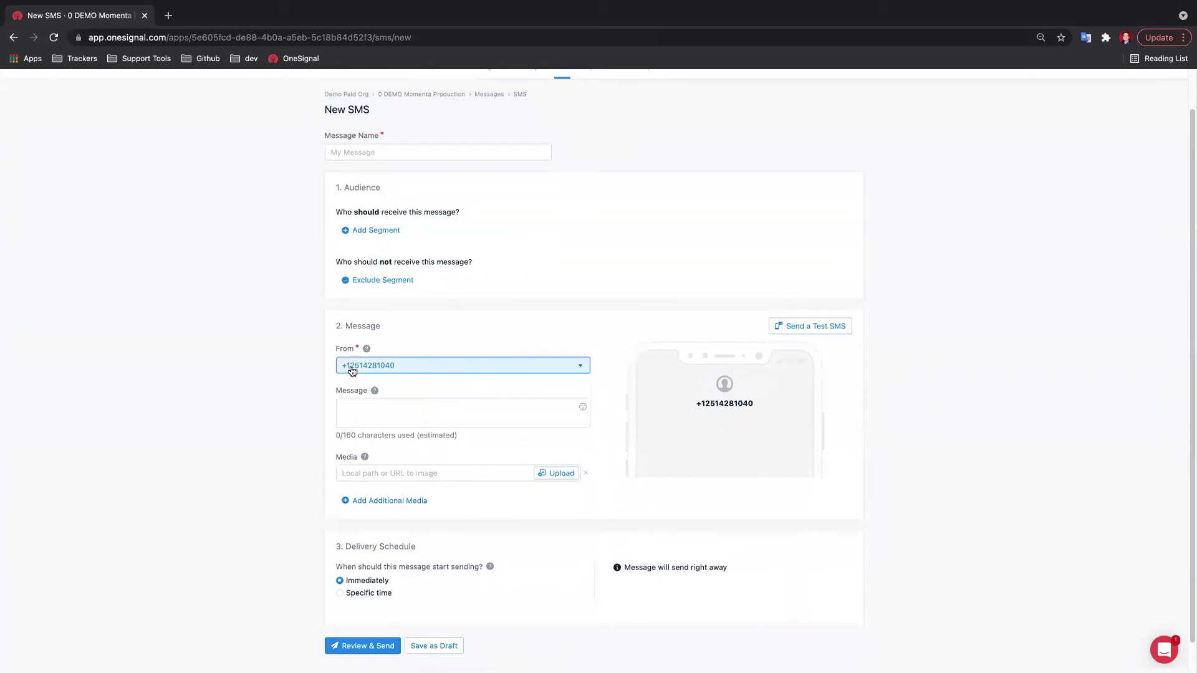
{"action": "scroll", "coordinate": [351, 370], "scroll_direction": "down", "scroll_amount": 1}
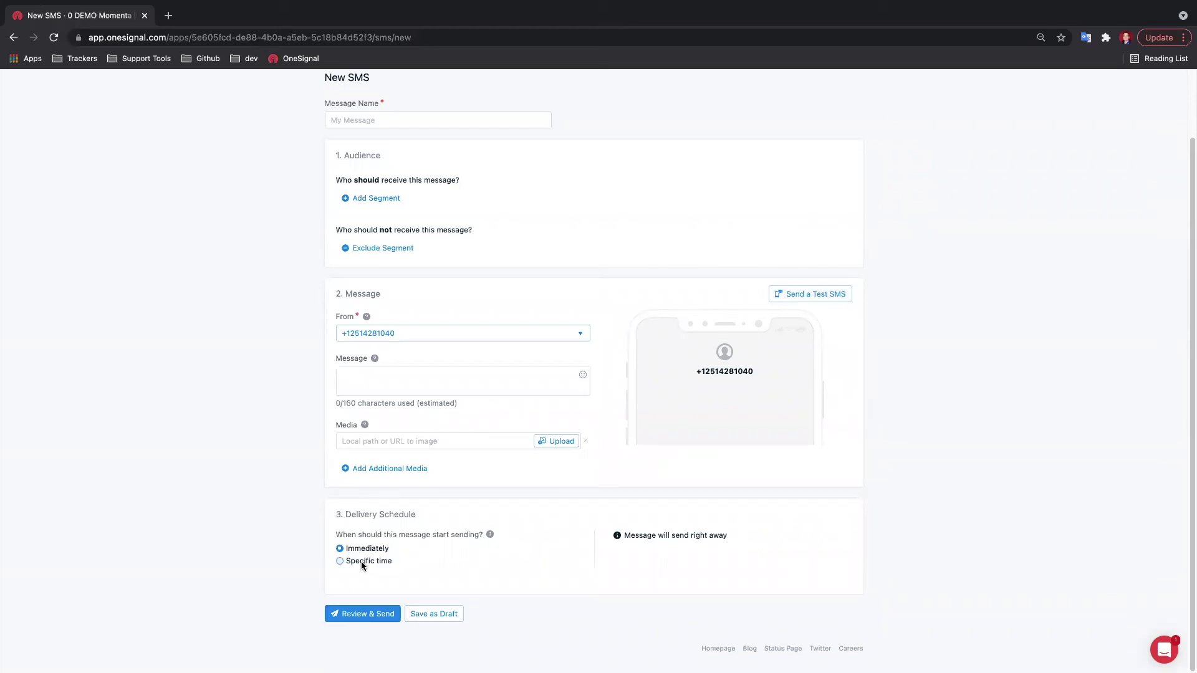
{"action": "scroll", "coordinate": [359, 558], "scroll_direction": "up", "scroll_amount": 2}
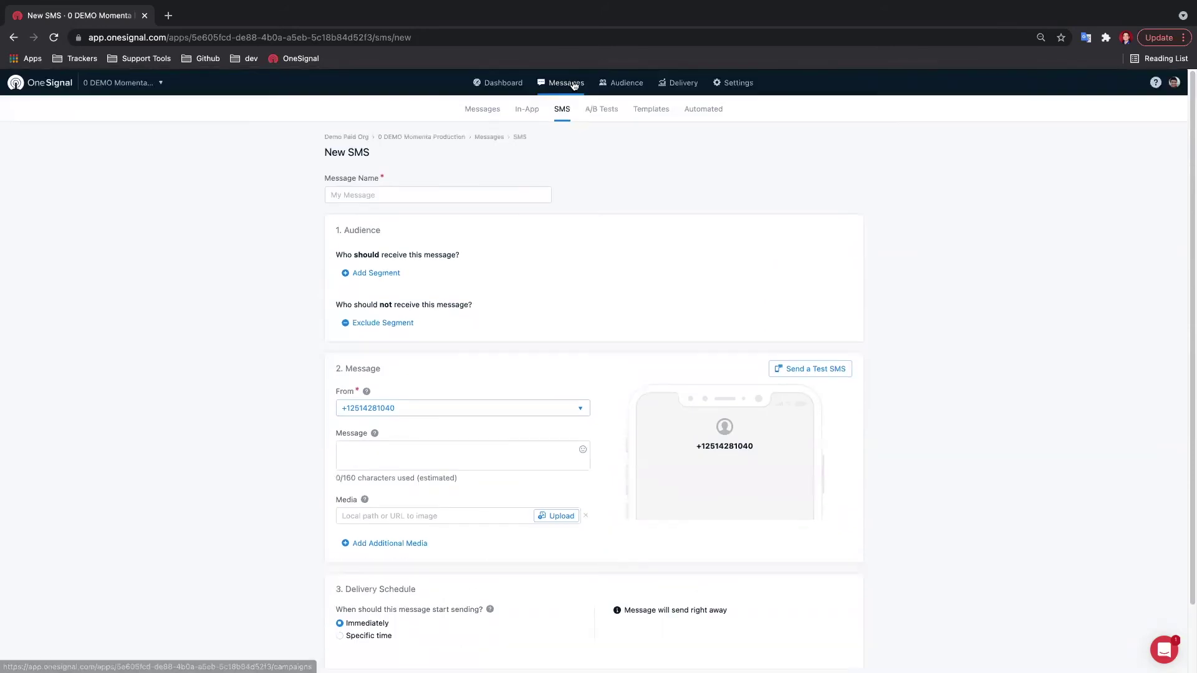
Start a new email from the Messages list and give it the subject "Community update #34".
{"action": "left_click", "coordinate": [493, 110]}
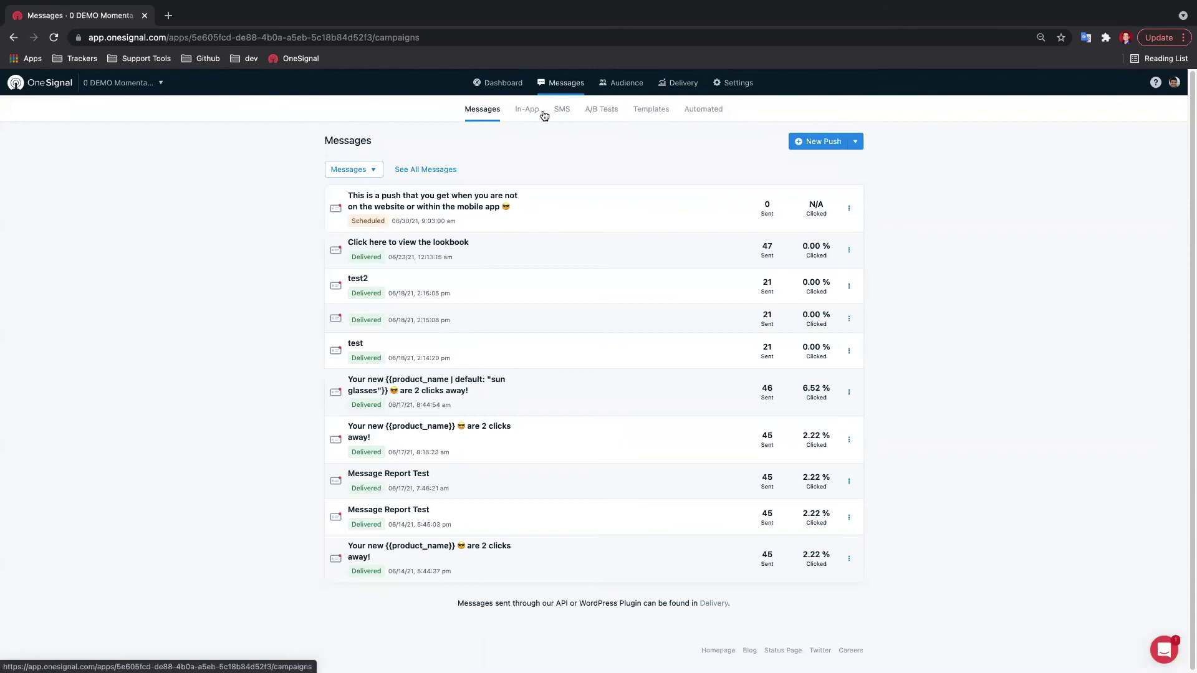
{"action": "left_click", "coordinate": [855, 142]}
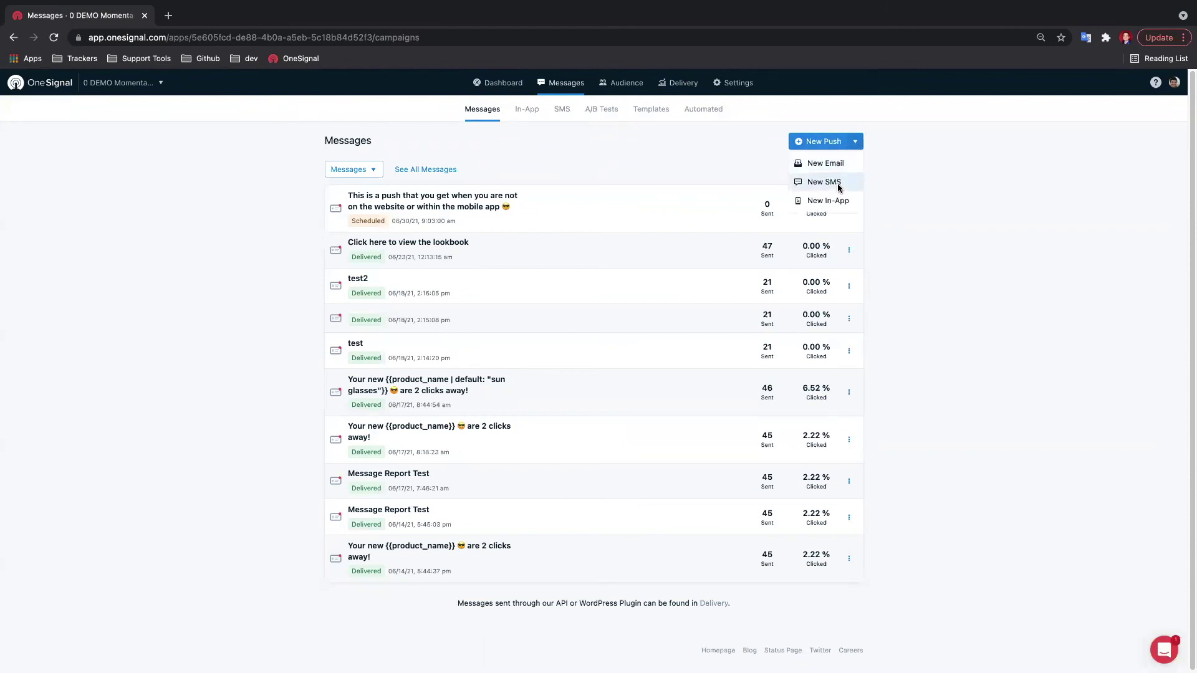
{"action": "left_click", "coordinate": [835, 164]}
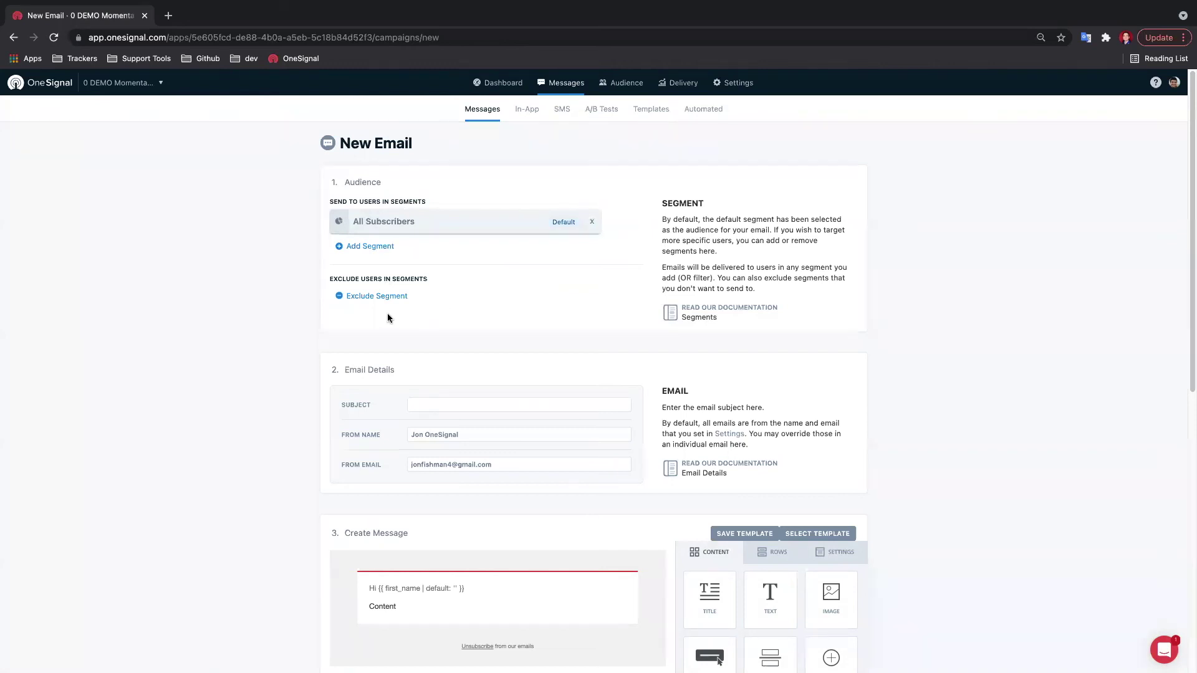
{"action": "left_click", "coordinate": [444, 405]}
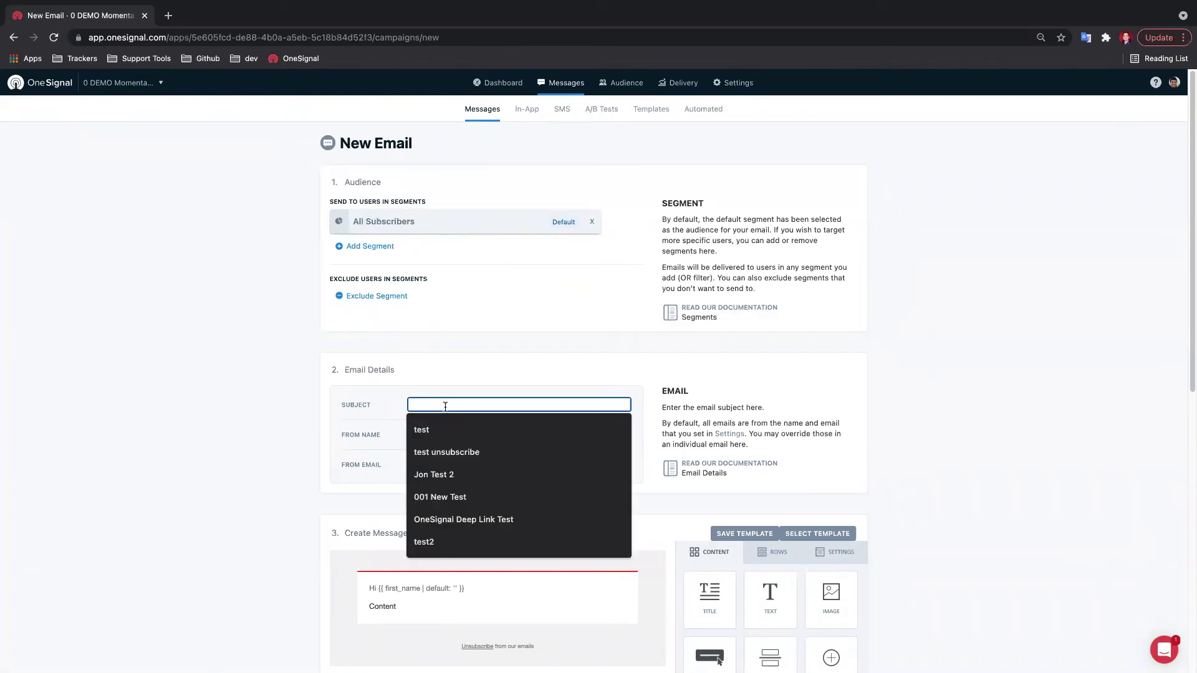
{"action": "type", "text": "Community update #34"}
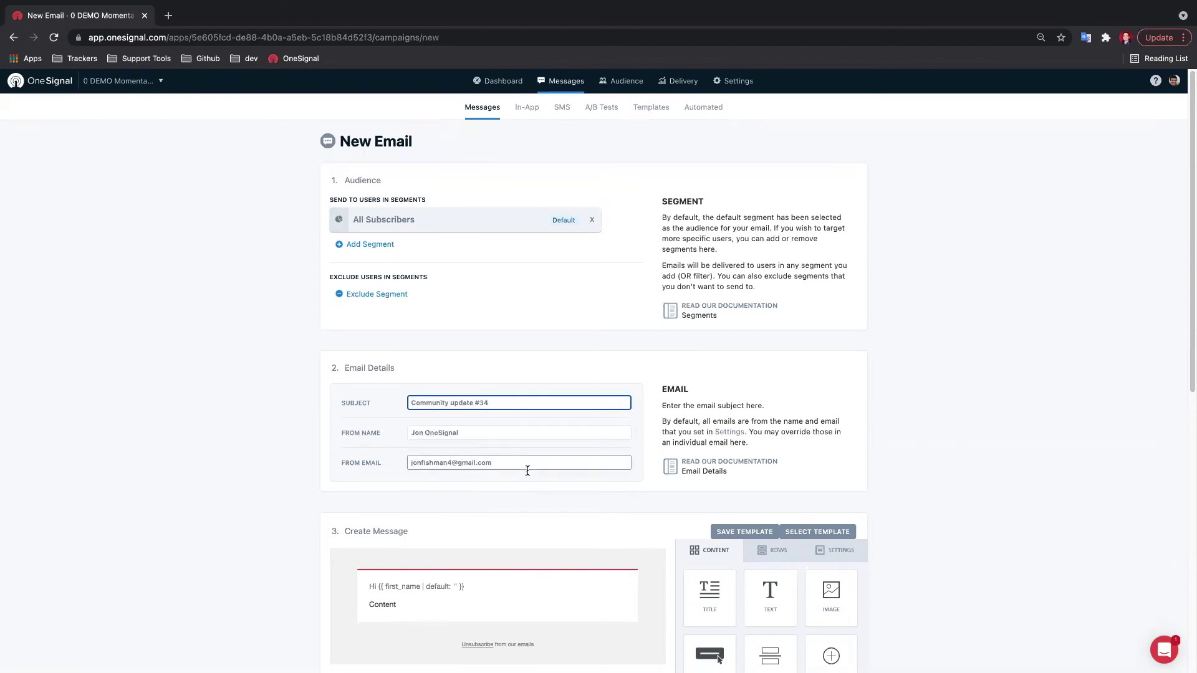
Load the Tag Substitution Example template into the email's message body.
{"action": "scroll", "coordinate": [684, 488], "scroll_direction": "down", "scroll_amount": 5}
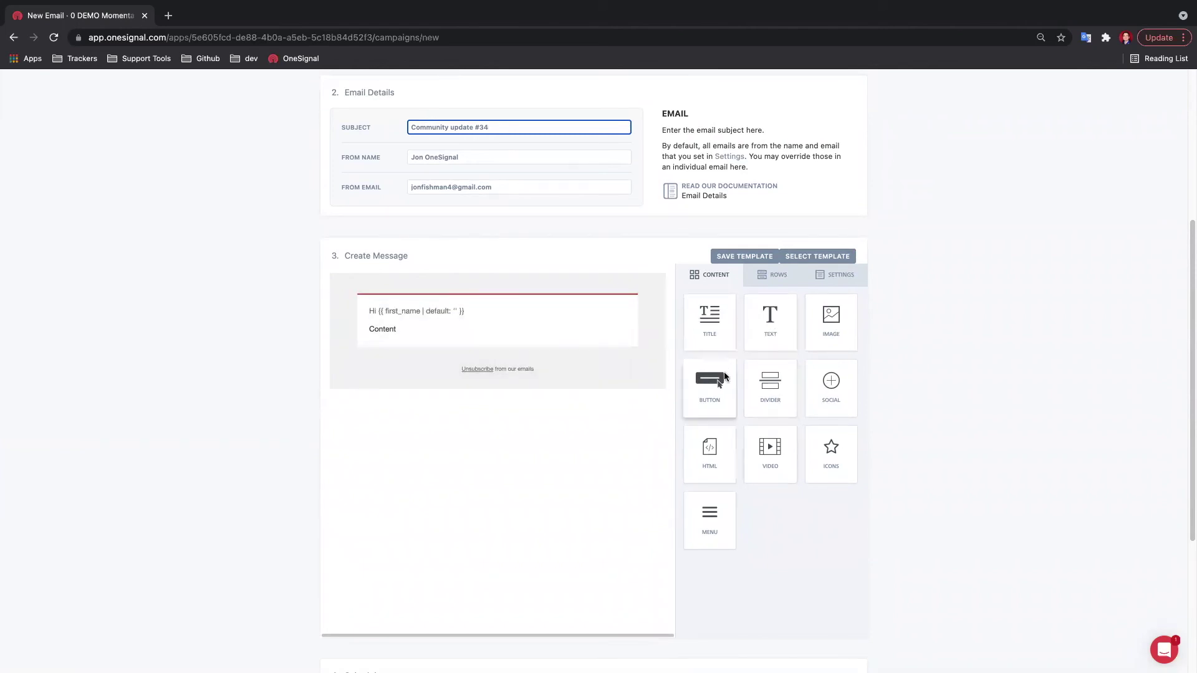
{"action": "left_click", "coordinate": [796, 258]}
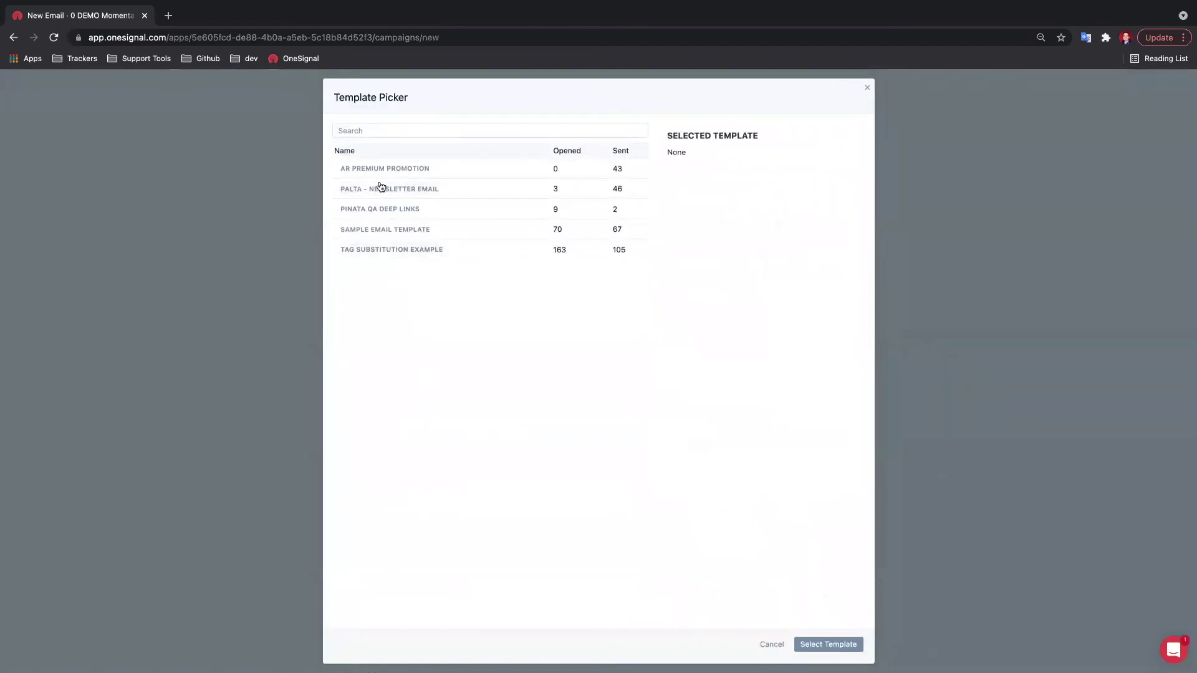
{"action": "left_click", "coordinate": [365, 255]}
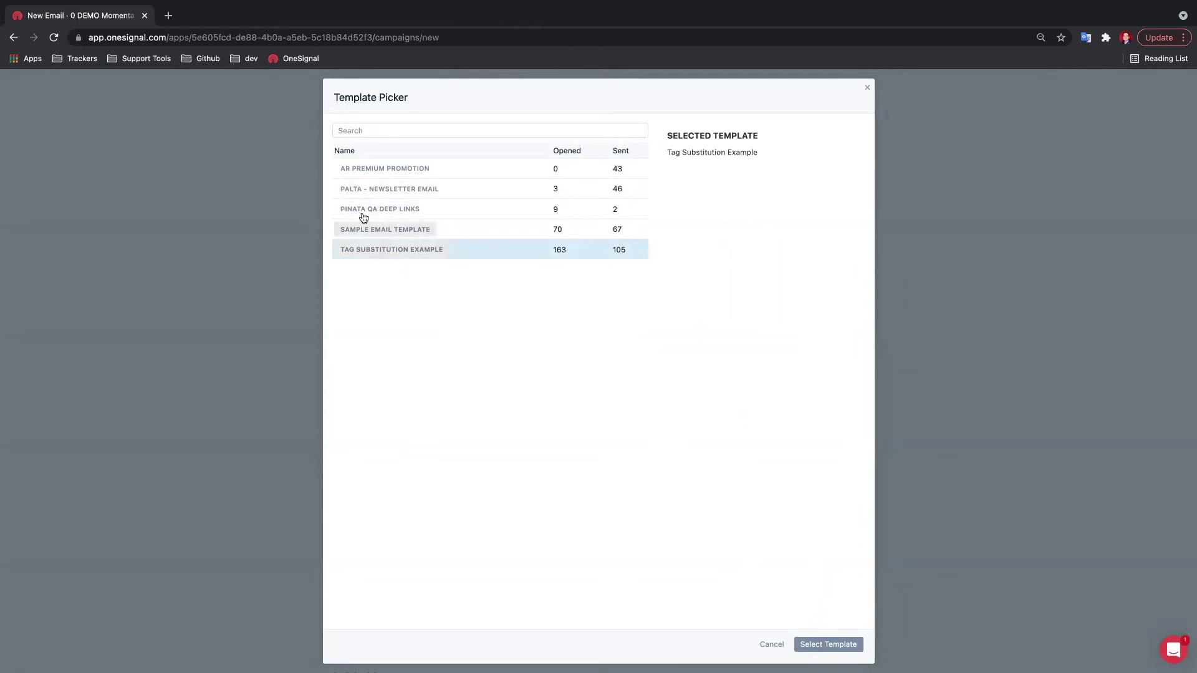
{"action": "left_click", "coordinate": [830, 646]}
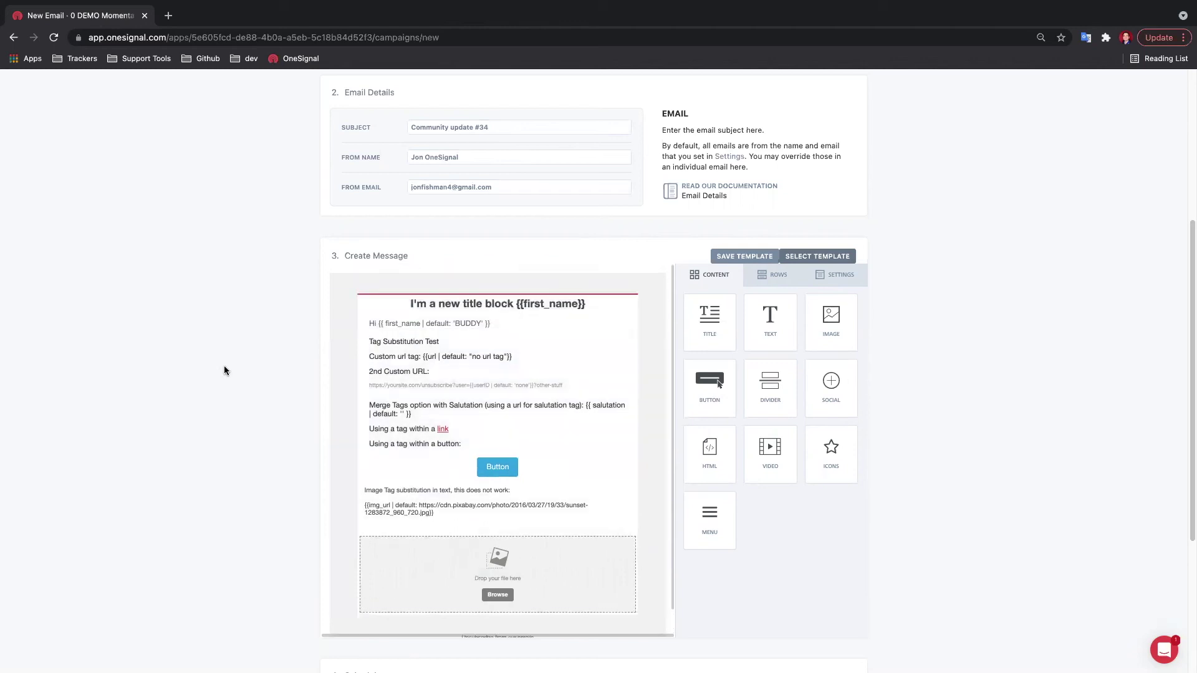
Highlight the {{first_name}} tag in the email's title block to examine the tag substitution.
{"action": "scroll", "coordinate": [228, 369], "scroll_direction": "down", "scroll_amount": 1}
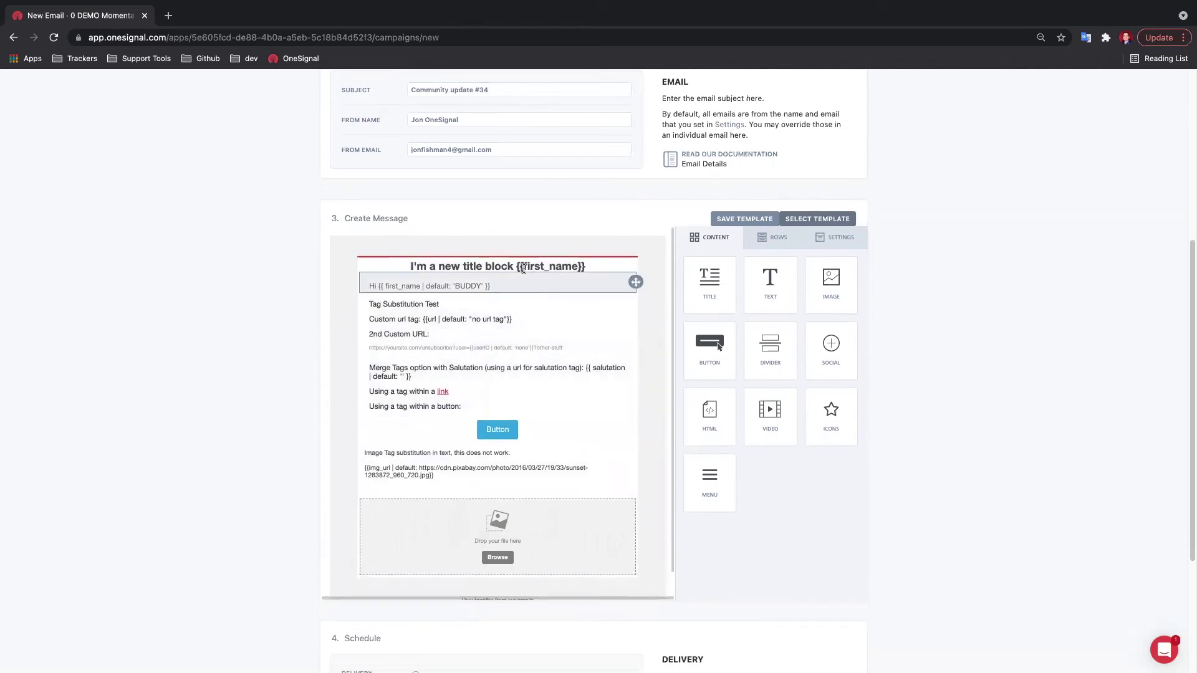
{"action": "left_click_drag", "start_coordinate": [518, 266], "coordinate": [586, 266]}
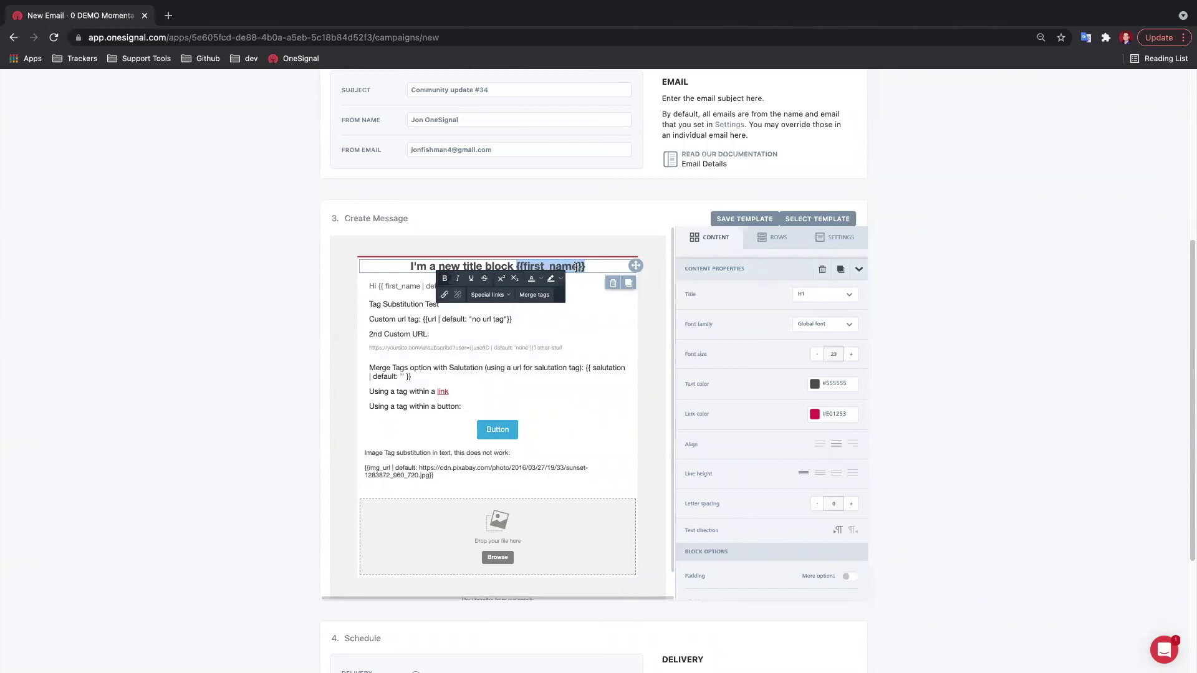
{"action": "left_click_drag", "start_coordinate": [593, 267], "coordinate": [521, 267]}
{"action": "left_click", "coordinate": [289, 332]}
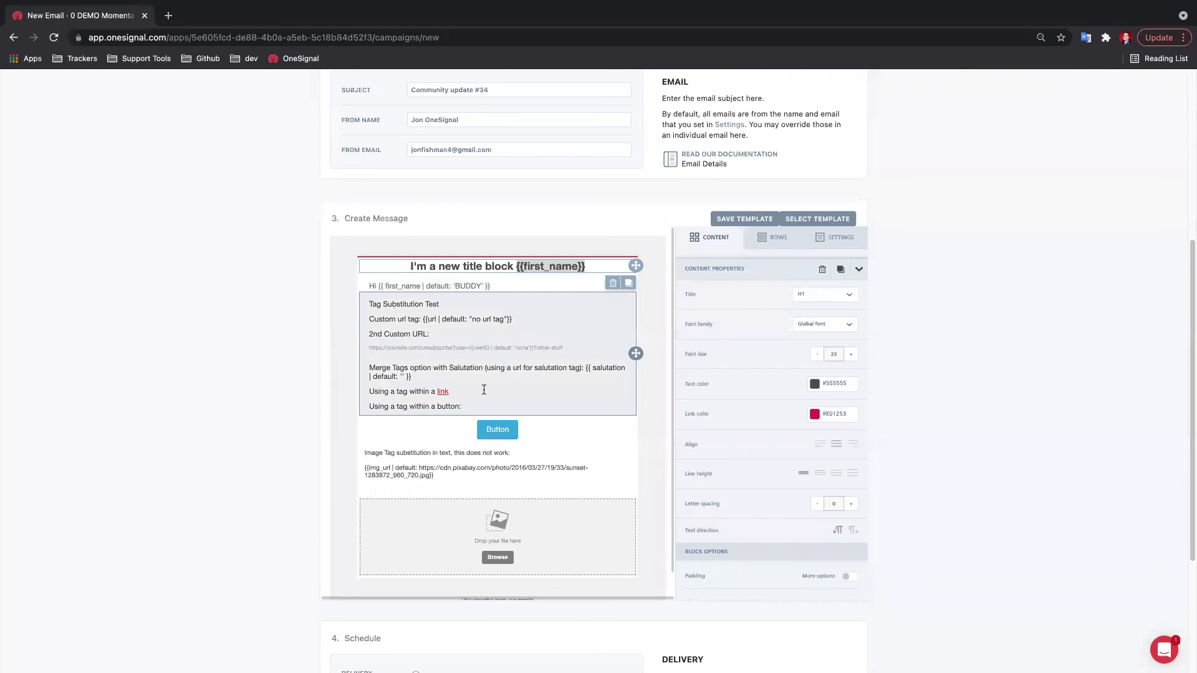
Replace the email body with the Palta - Newsletter Email template and review the message through its delivery schedule.
{"action": "left_click", "coordinate": [793, 220]}
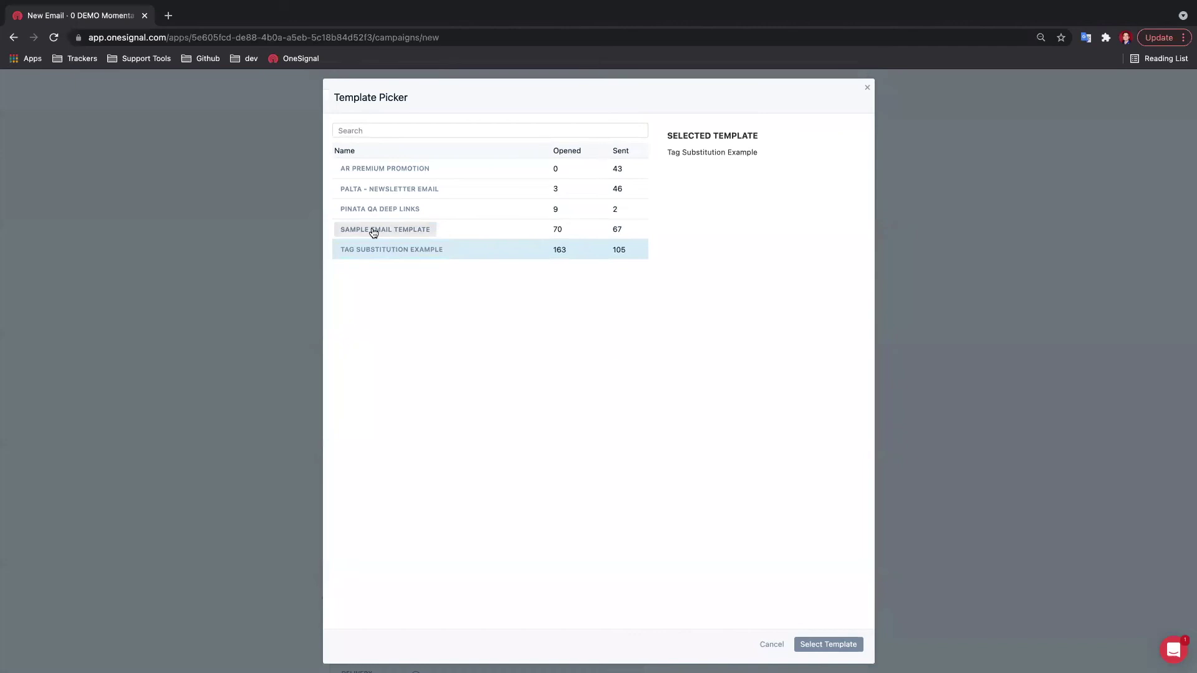
{"action": "left_click", "coordinate": [373, 171]}
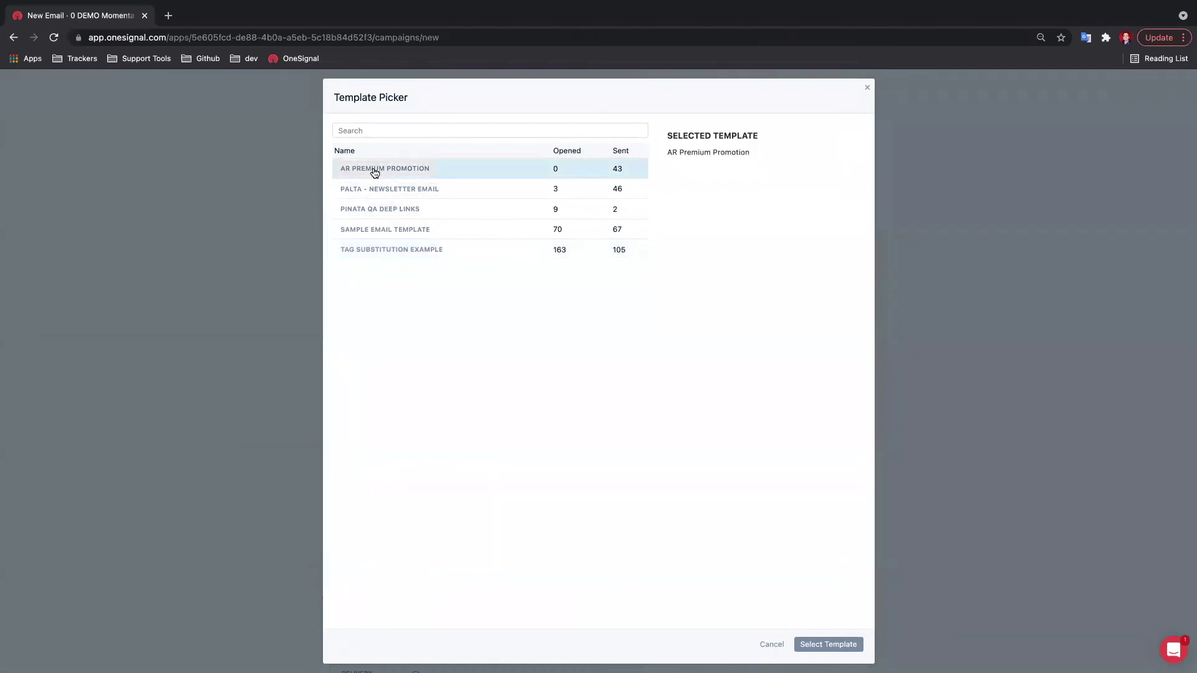
{"action": "left_click", "coordinate": [372, 188]}
{"action": "left_click", "coordinate": [837, 650]}
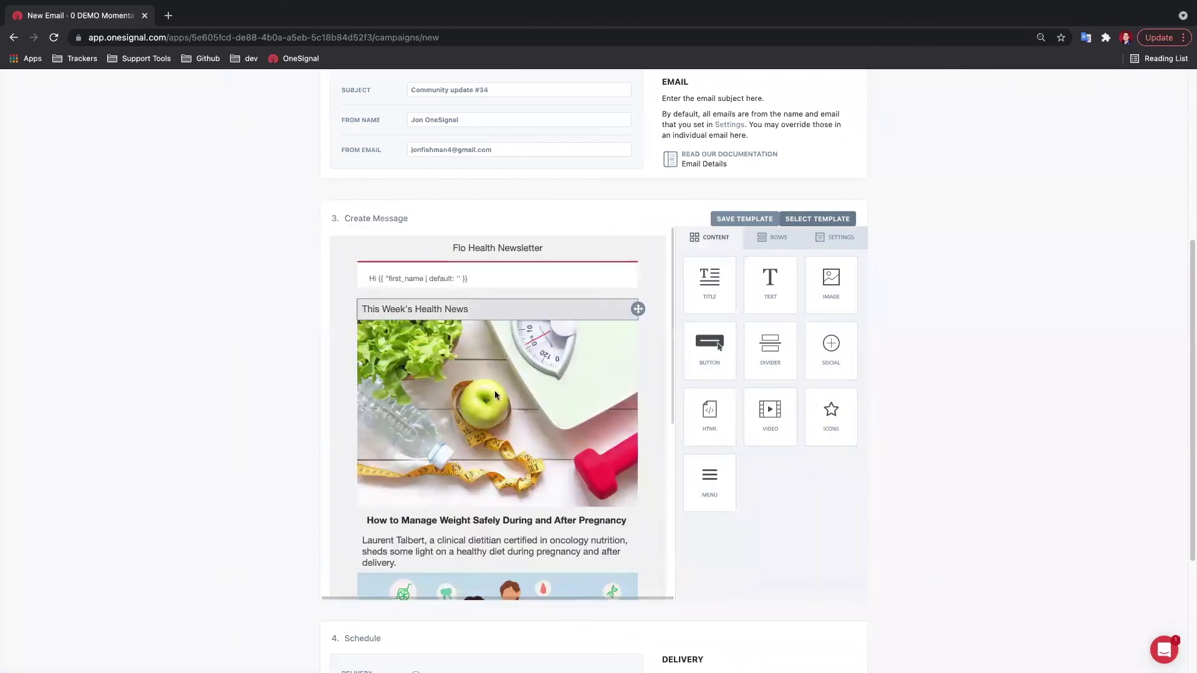
{"action": "scroll", "coordinate": [267, 367], "scroll_direction": "down", "scroll_amount": 3}
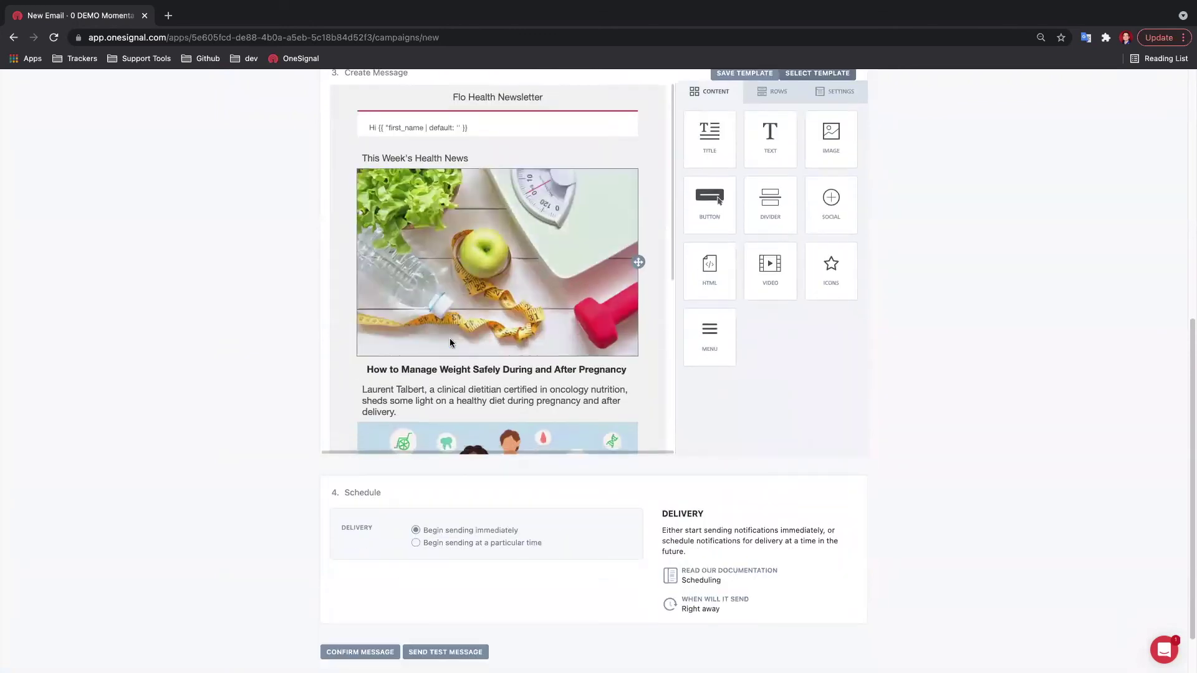
{"action": "scroll", "coordinate": [452, 344], "scroll_direction": "down", "scroll_amount": 5}
{"action": "scroll", "coordinate": [495, 347], "scroll_direction": "down", "scroll_amount": 1}
{"action": "scroll", "coordinate": [495, 347], "scroll_direction": "down", "scroll_amount": 3}
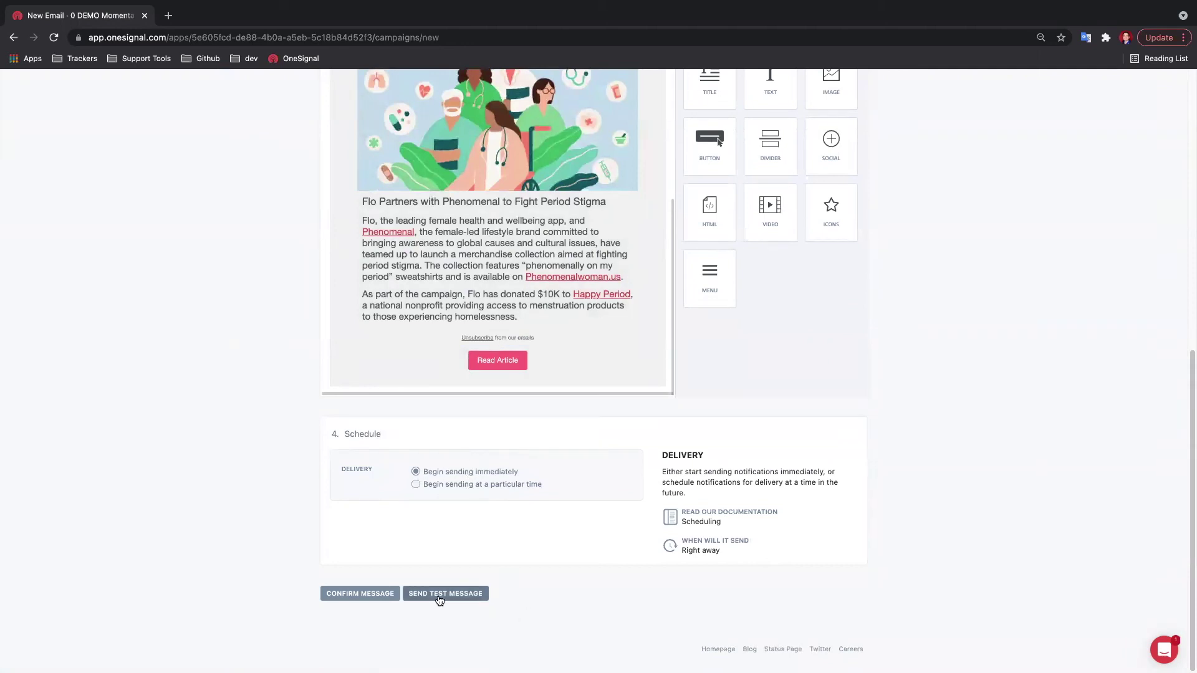
{"action": "left_click", "coordinate": [363, 595]}
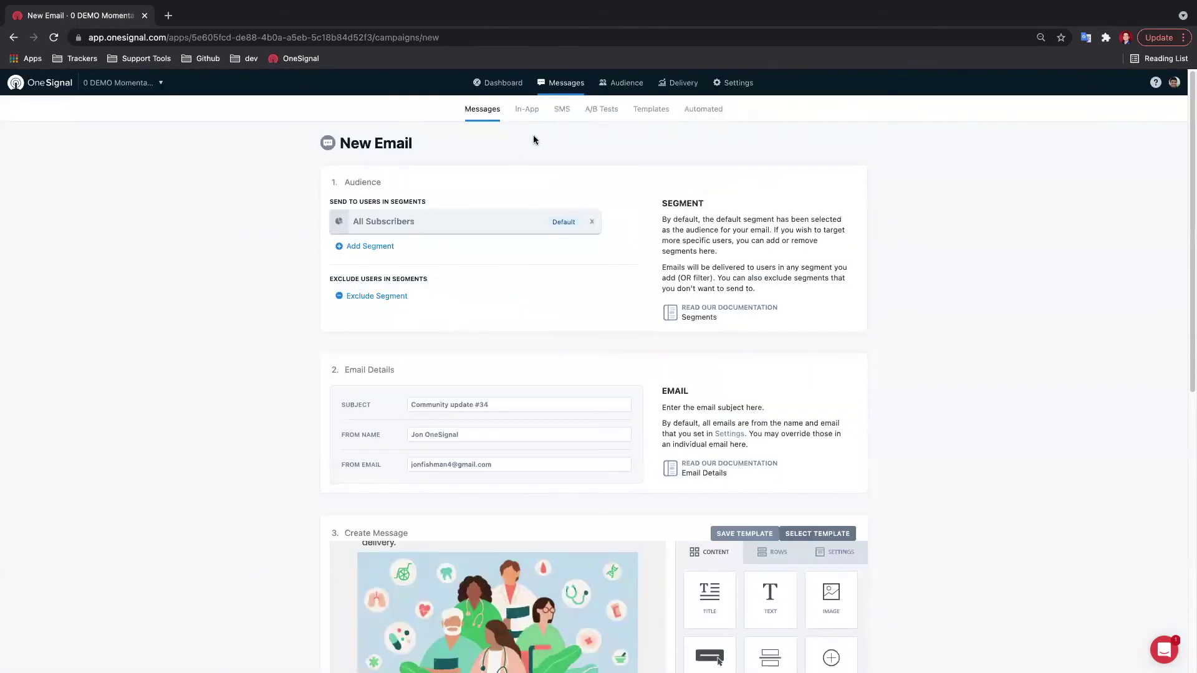
Go to the automated messages and start a new automated push.
{"action": "left_click", "coordinate": [703, 111]}
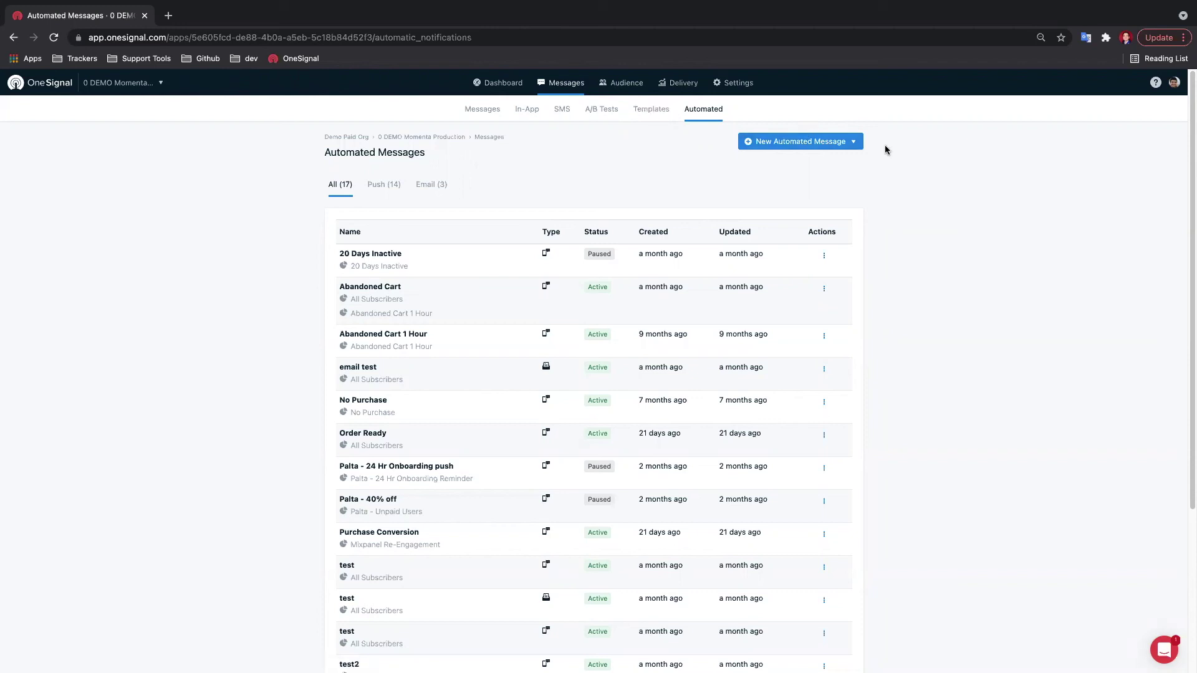
{"action": "left_click", "coordinate": [860, 141]}
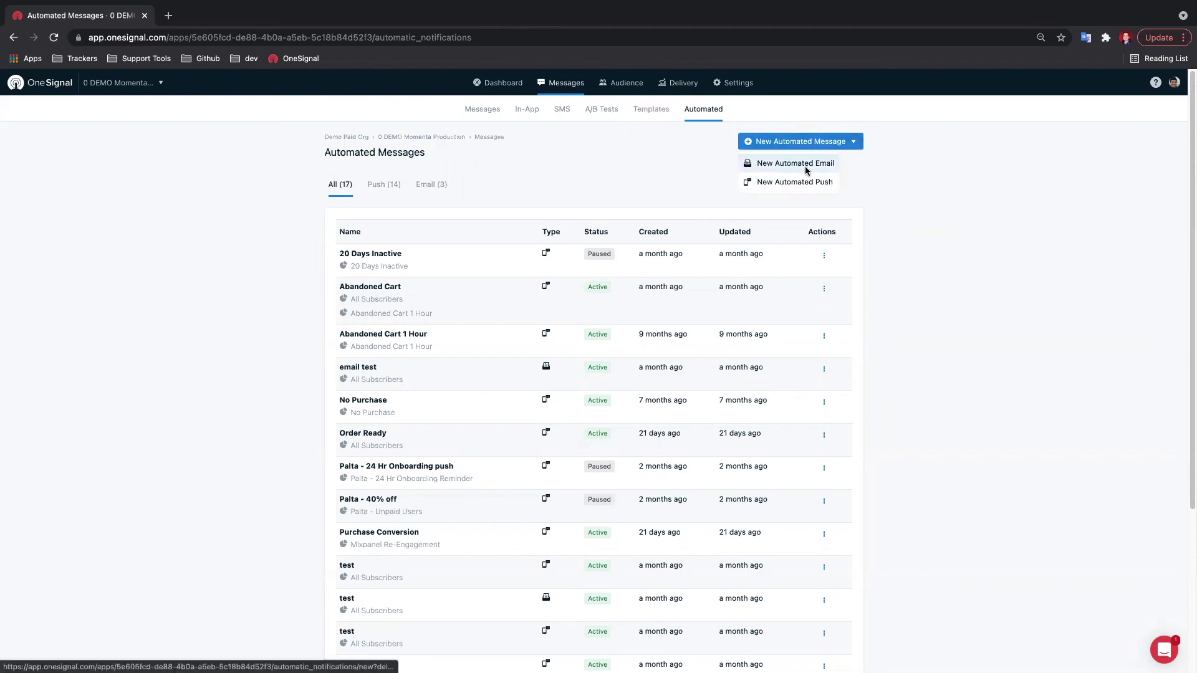
{"action": "left_click", "coordinate": [794, 182]}
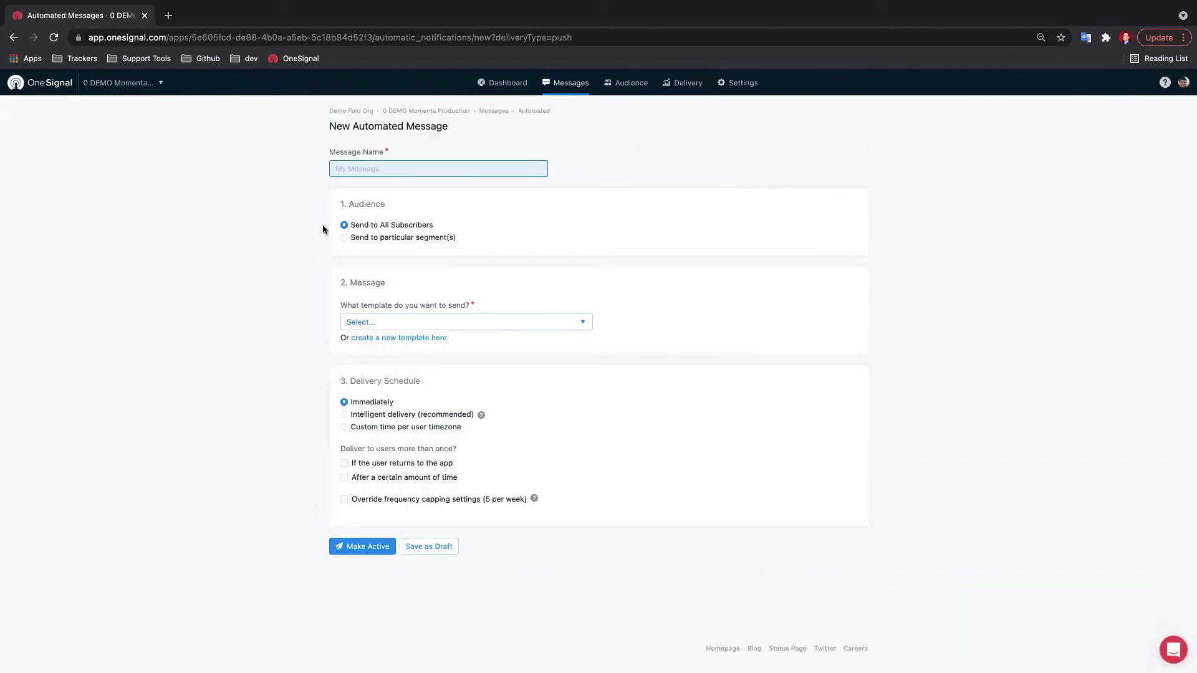
Target the automated message at particular segments, replacing All Subscribers with the Rate App segment.
{"action": "left_click", "coordinate": [406, 236]}
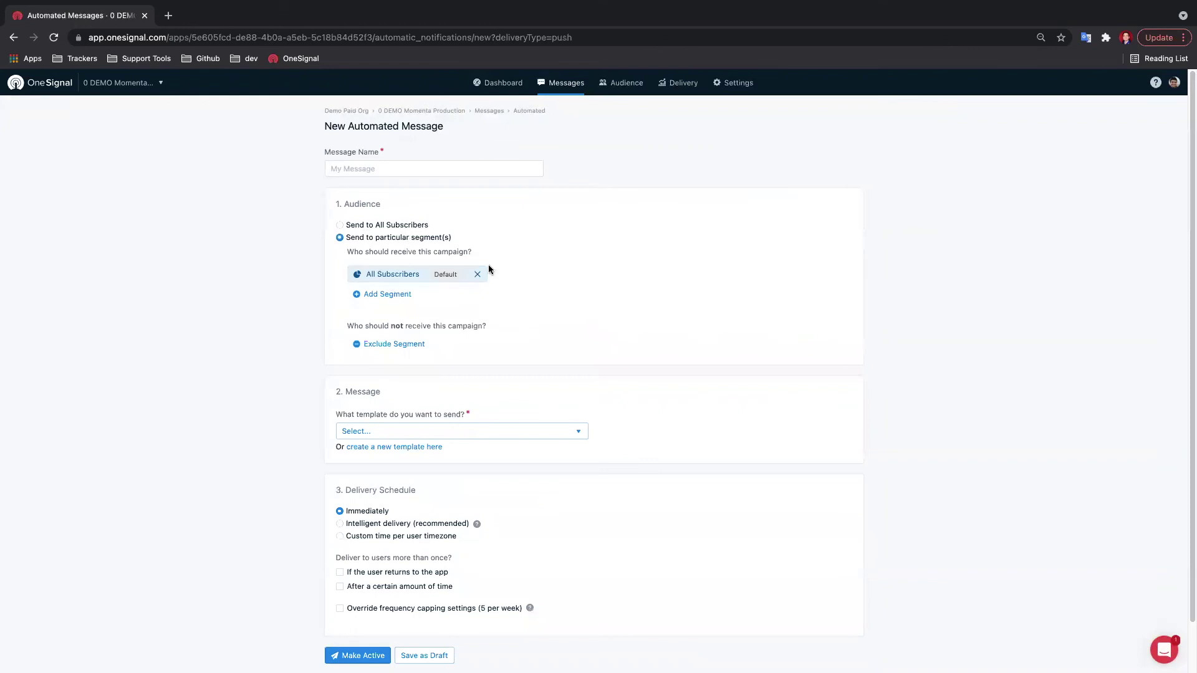
{"action": "left_click", "coordinate": [478, 275]}
{"action": "left_click", "coordinate": [366, 271]}
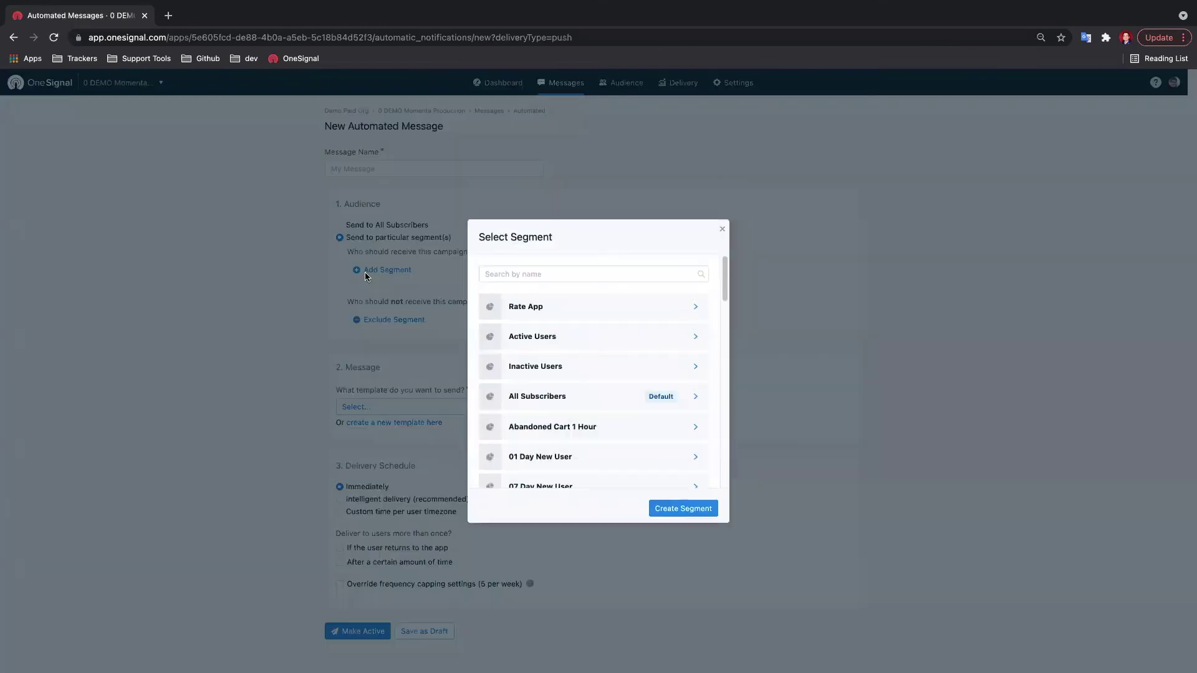
{"action": "left_click", "coordinate": [521, 313]}
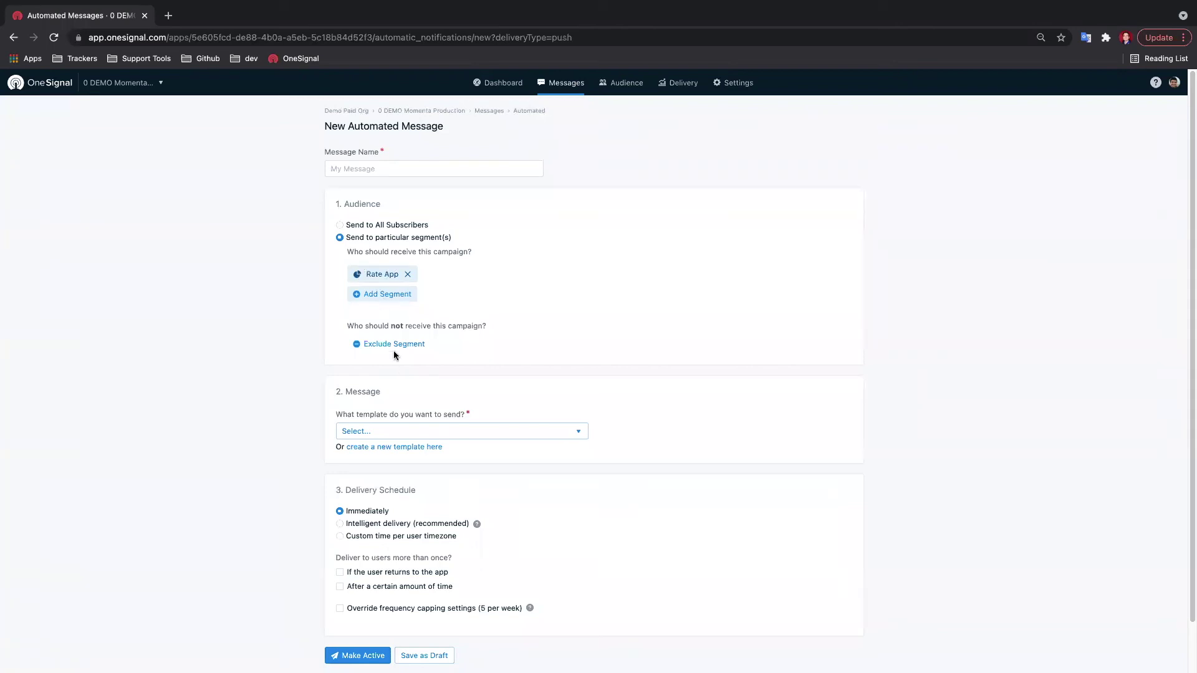
Choose the Marktguru - Example template for the automated message and check its Google Android preview.
{"action": "left_click", "coordinate": [380, 432]}
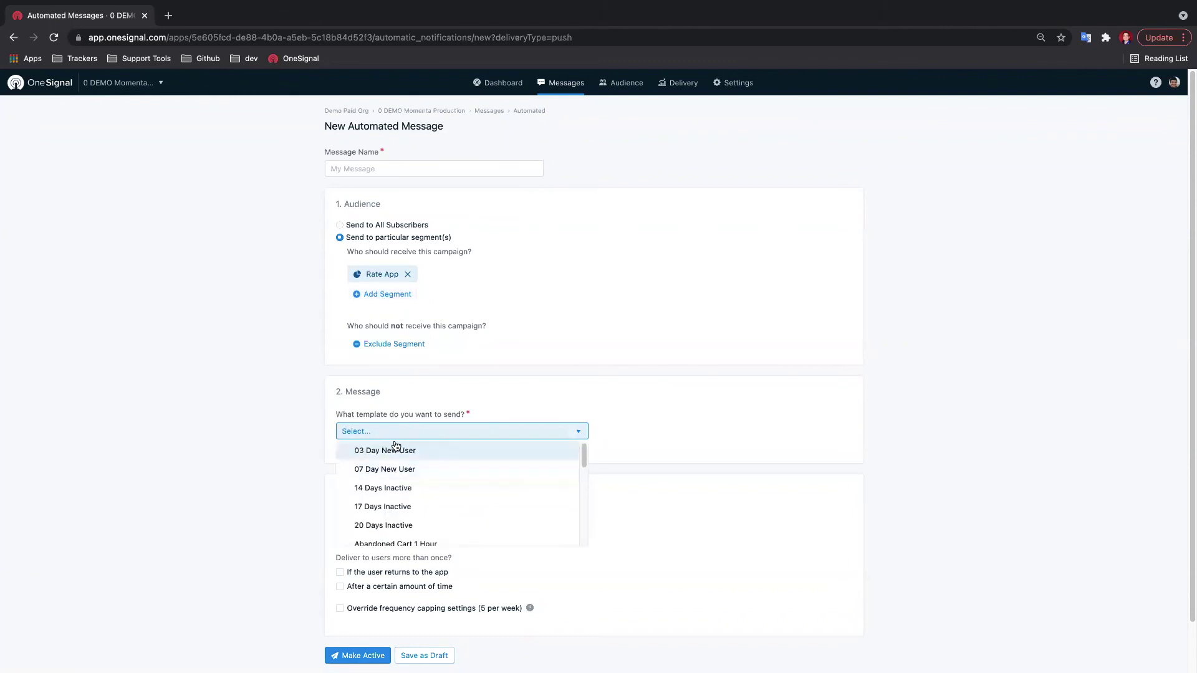
{"action": "scroll", "coordinate": [399, 474], "scroll_direction": "down", "scroll_amount": 2}
{"action": "scroll", "coordinate": [402, 482], "scroll_direction": "down", "scroll_amount": 10}
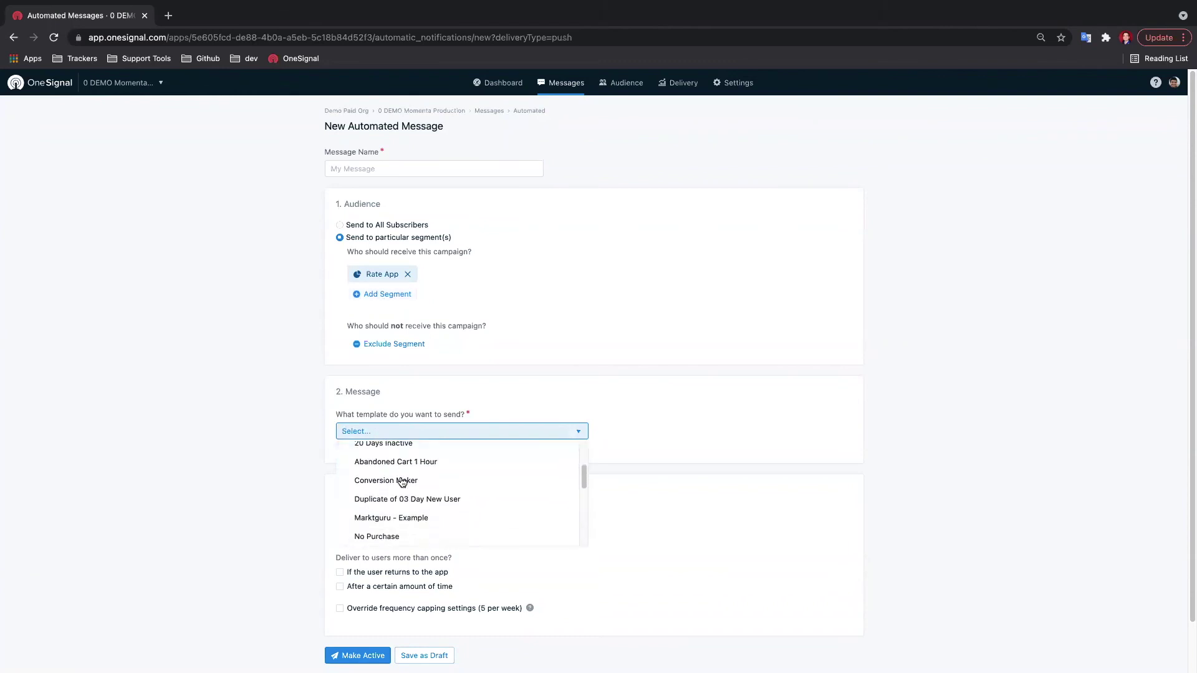
{"action": "scroll", "coordinate": [393, 500], "scroll_direction": "up", "scroll_amount": 4}
{"action": "scroll", "coordinate": [394, 500], "scroll_direction": "up", "scroll_amount": 3}
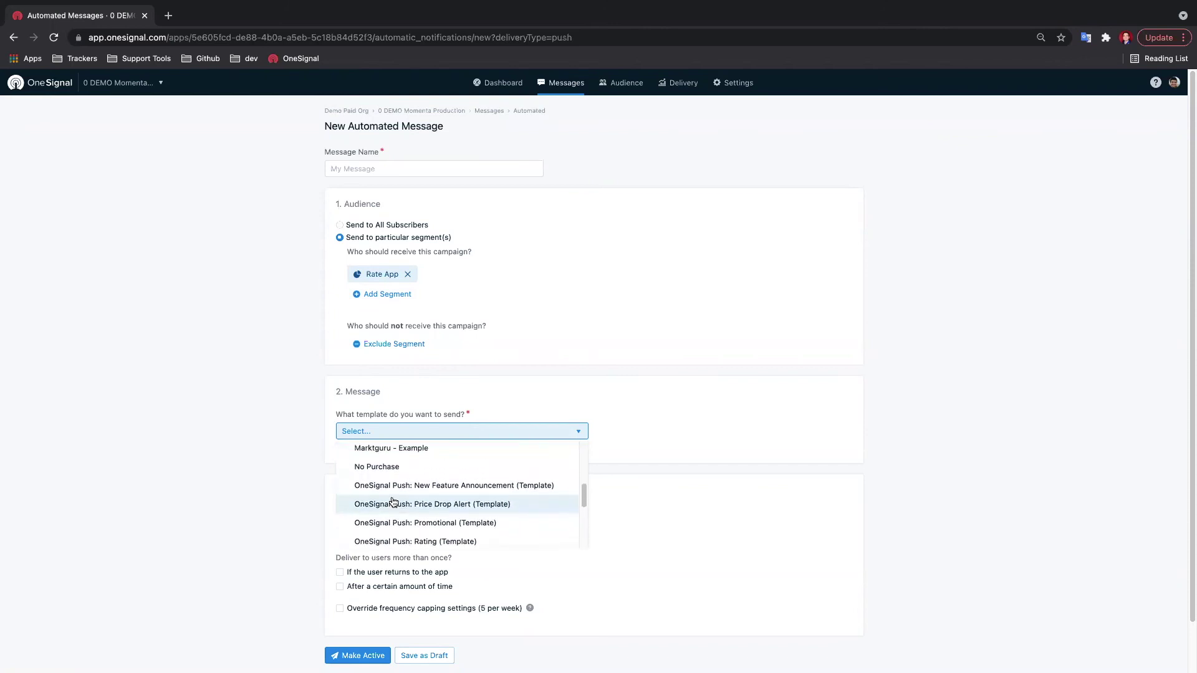
{"action": "left_click", "coordinate": [427, 493]}
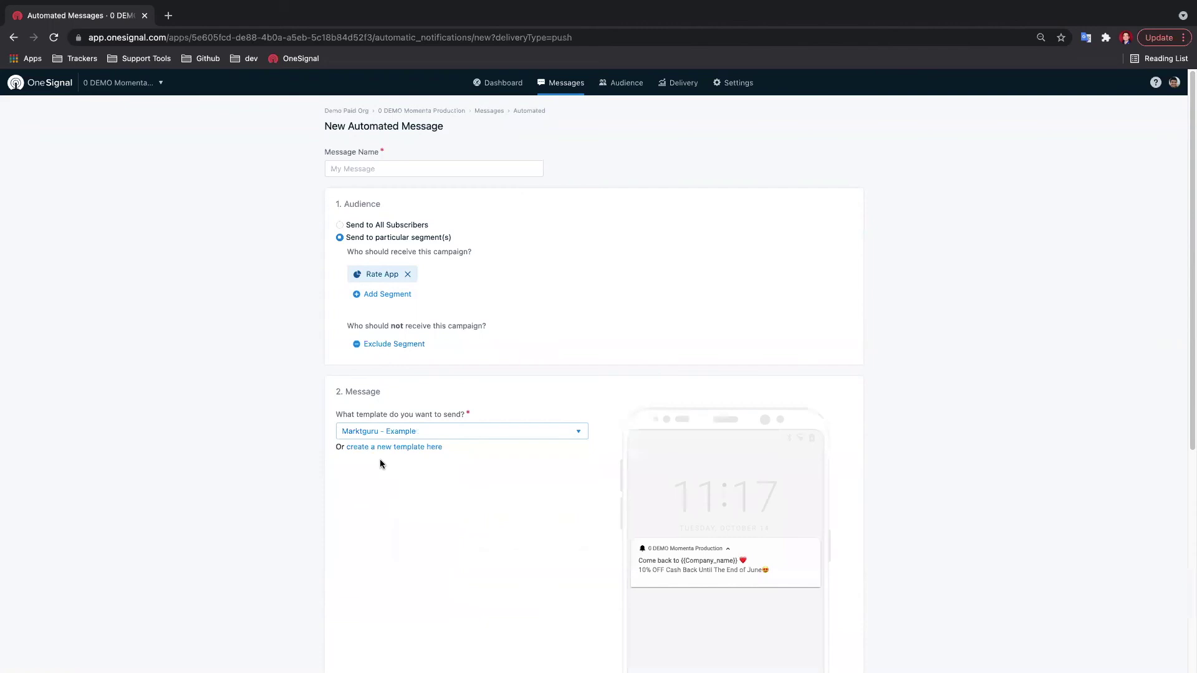
{"action": "scroll", "coordinate": [268, 466], "scroll_direction": "down", "scroll_amount": 4}
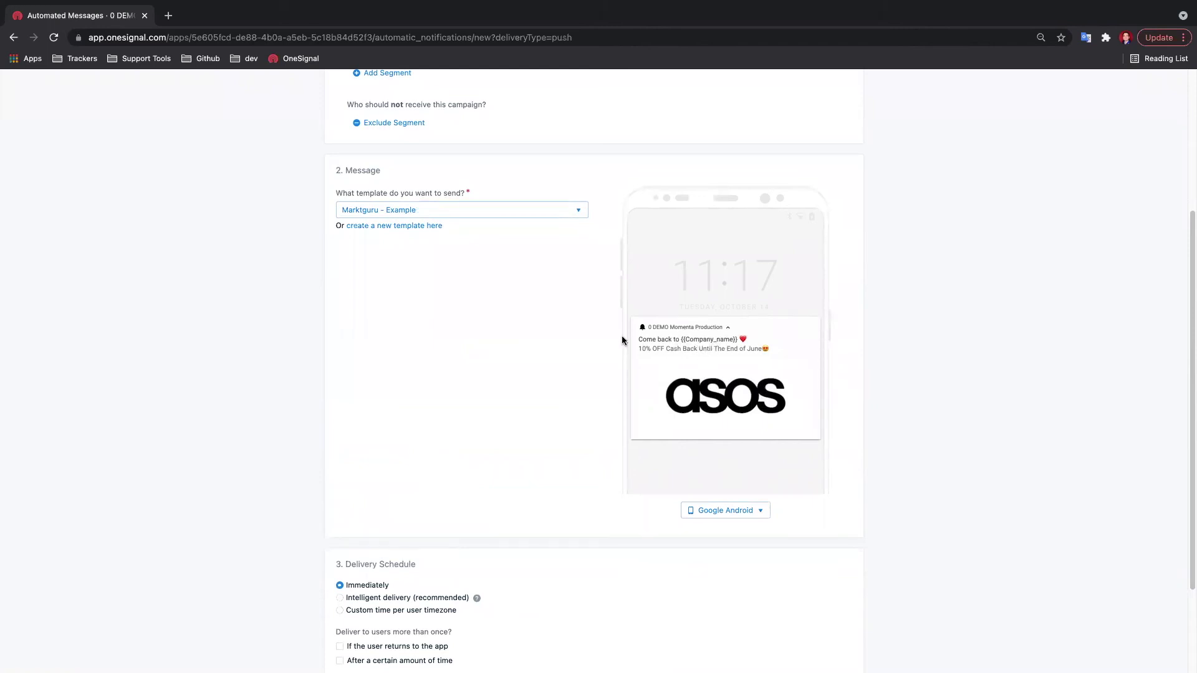
Schedule the automated message for delivery at a custom time per user timezone.
{"action": "scroll", "coordinate": [387, 409], "scroll_direction": "down", "scroll_amount": 2}
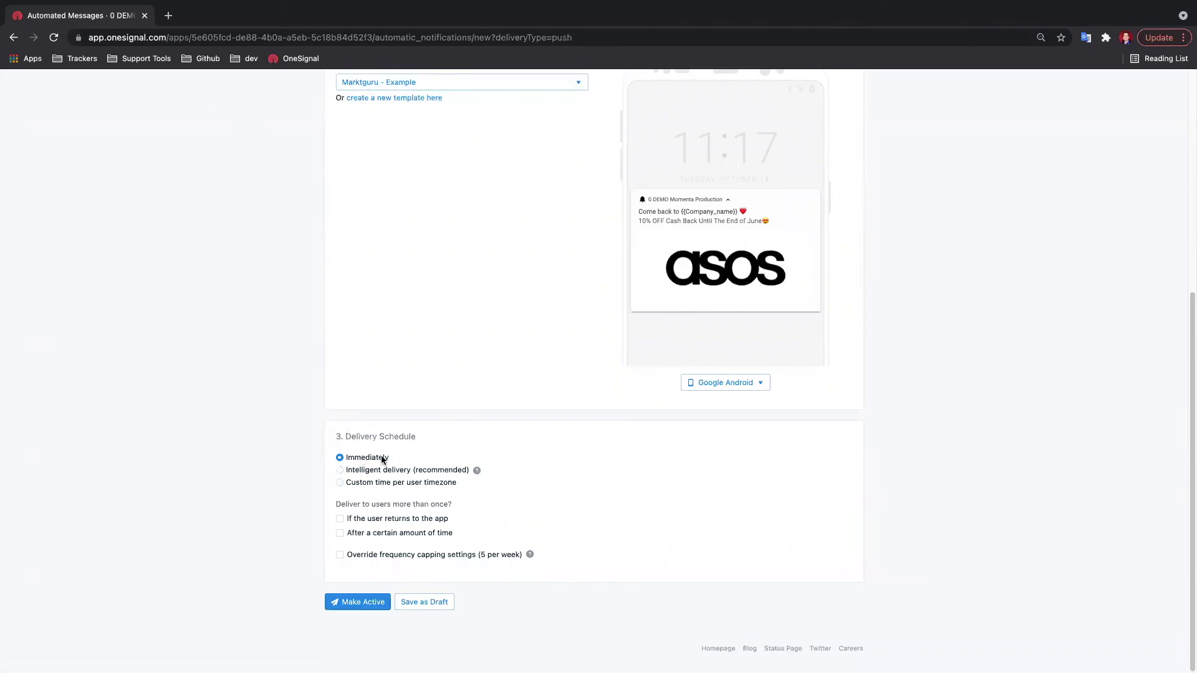
{"action": "left_click", "coordinate": [362, 474]}
{"action": "left_click", "coordinate": [366, 484]}
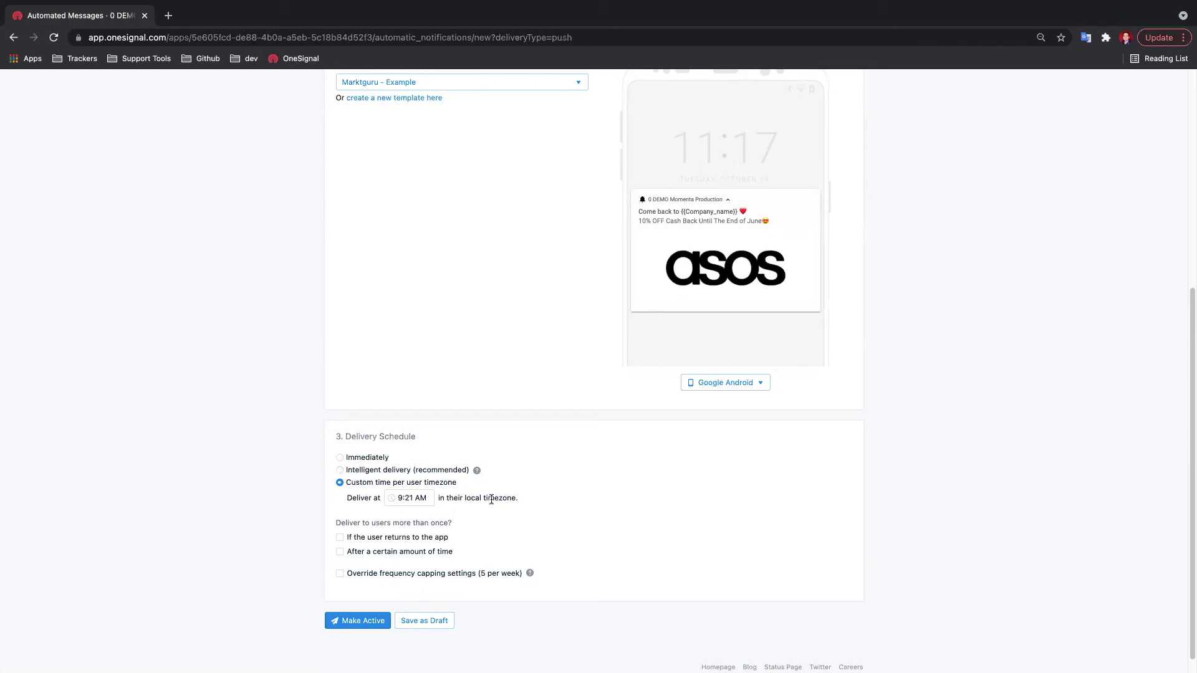
{"action": "scroll", "coordinate": [378, 492], "scroll_direction": "down", "scroll_amount": 1}
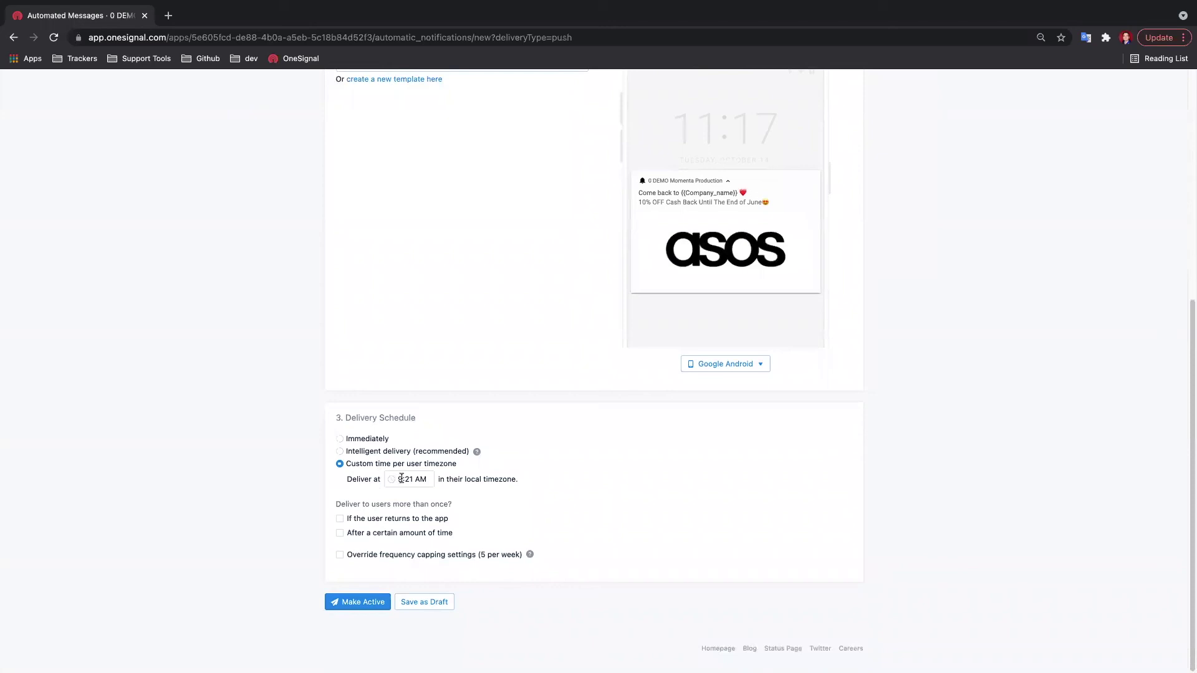
Enable repeat delivery after a certain amount of time, rather than when the user returns to the app.
{"action": "left_click", "coordinate": [352, 521]}
{"action": "scroll", "coordinate": [377, 337], "scroll_direction": "up", "scroll_amount": 6}
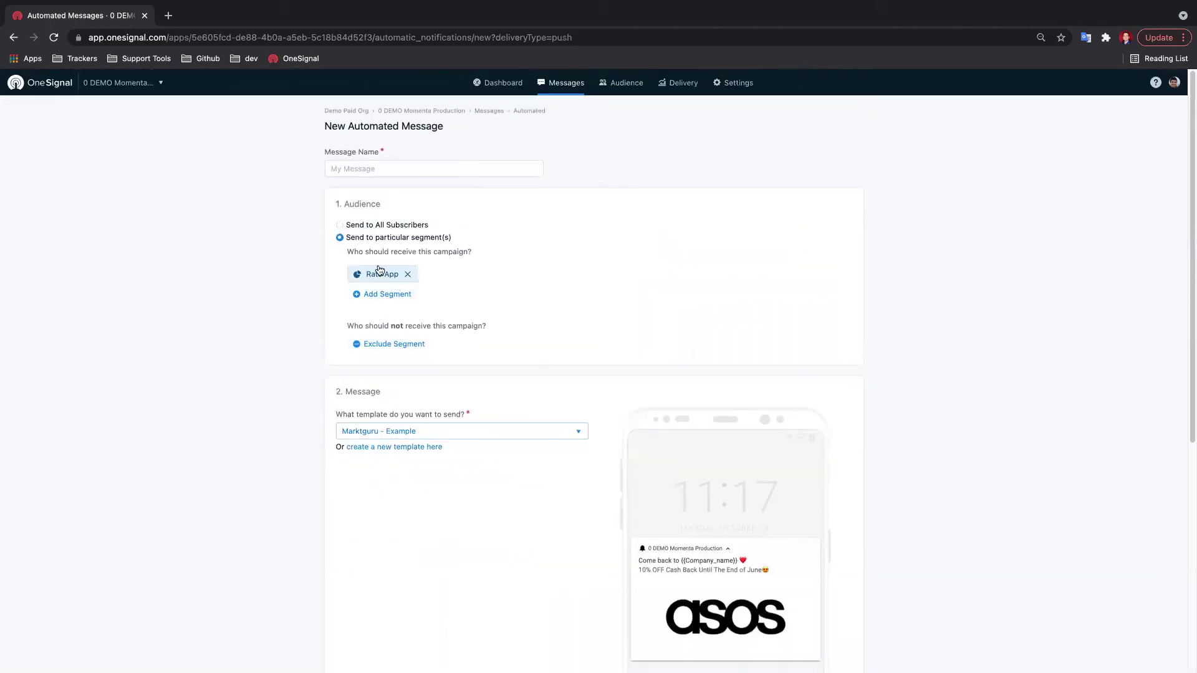
{"action": "scroll", "coordinate": [371, 307], "scroll_direction": "down", "scroll_amount": 6}
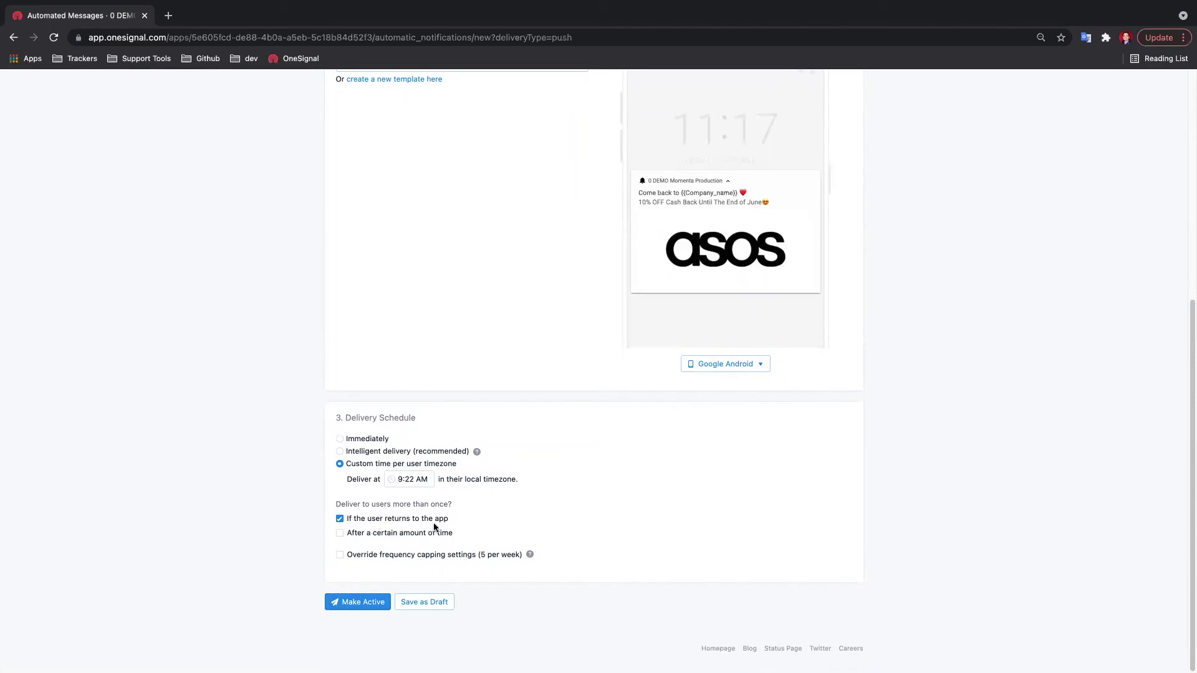
{"action": "left_click", "coordinate": [339, 534]}
{"action": "left_click", "coordinate": [356, 520]}
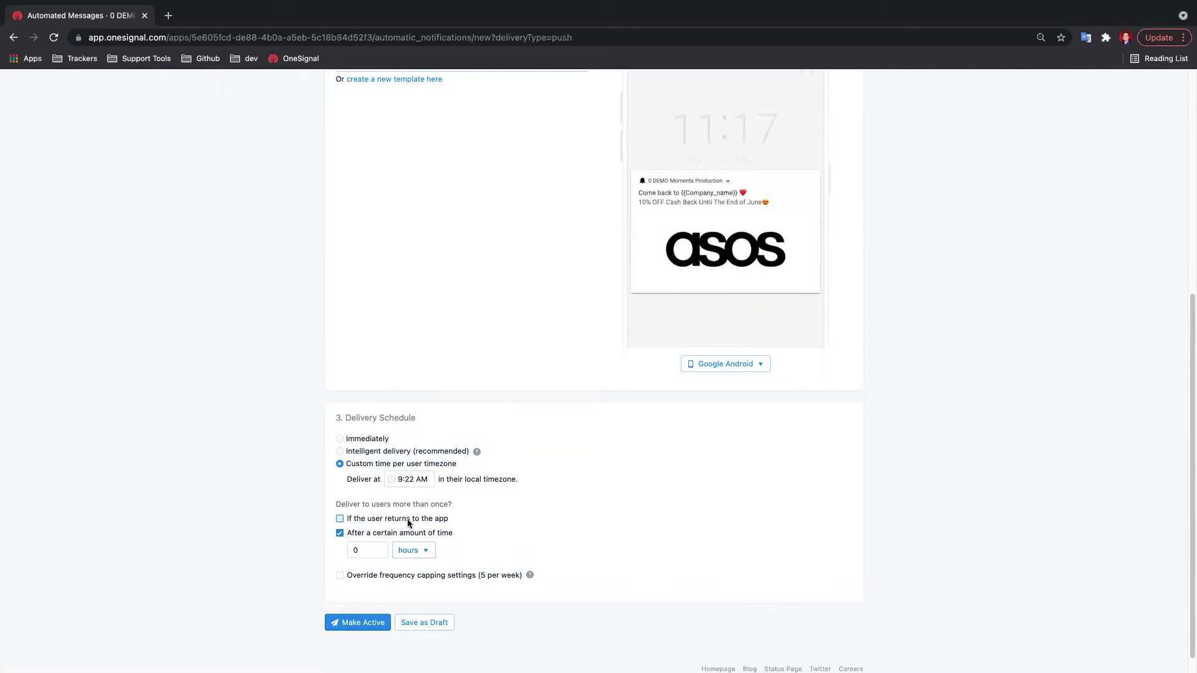
{"action": "scroll", "coordinate": [399, 524], "scroll_direction": "down", "scroll_amount": 1}
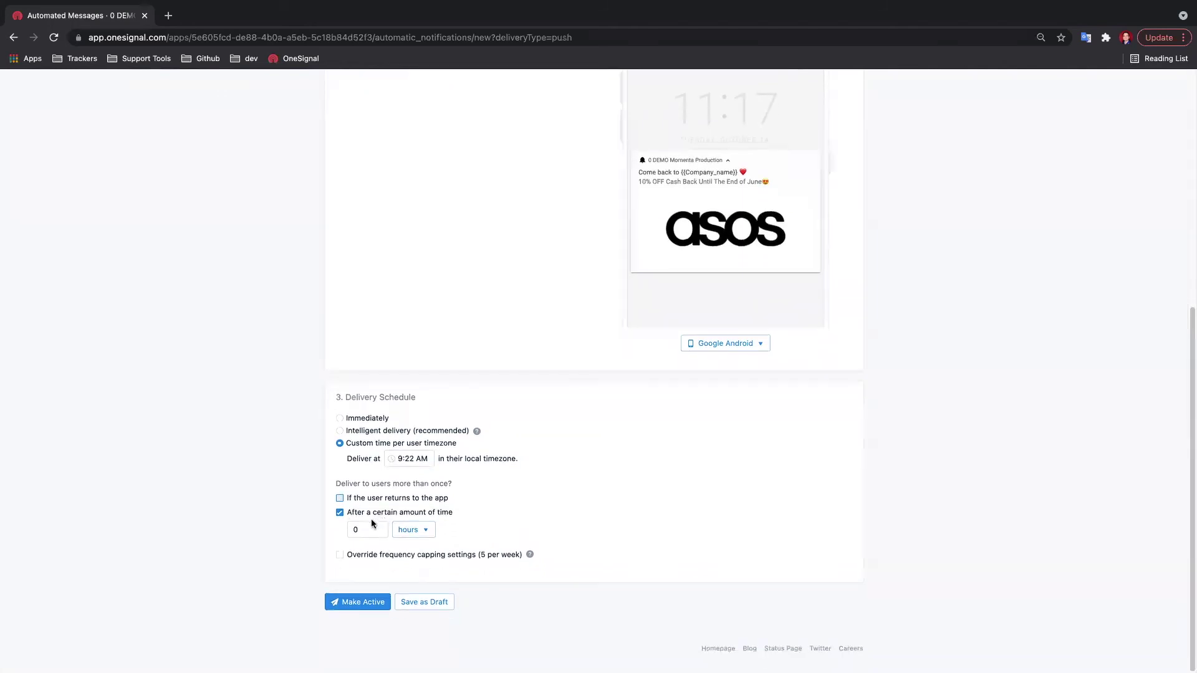
{"action": "scroll", "coordinate": [324, 330], "scroll_direction": "up", "scroll_amount": 6}
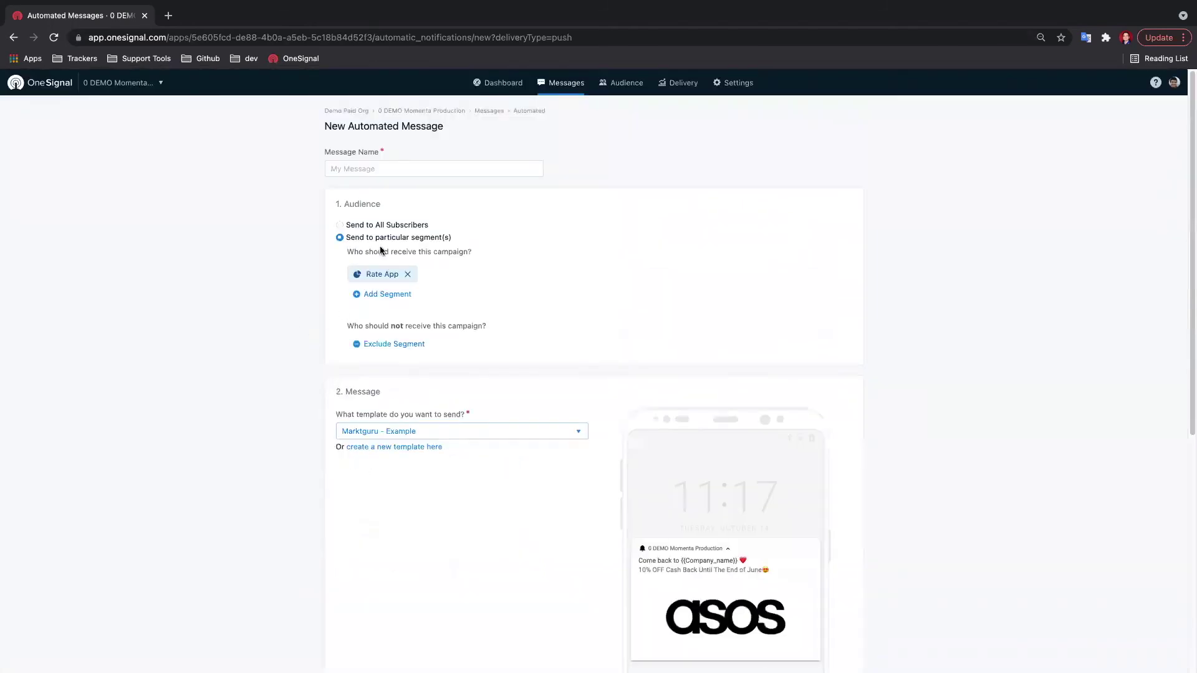
{"action": "scroll", "coordinate": [364, 494], "scroll_direction": "down", "scroll_amount": 6}
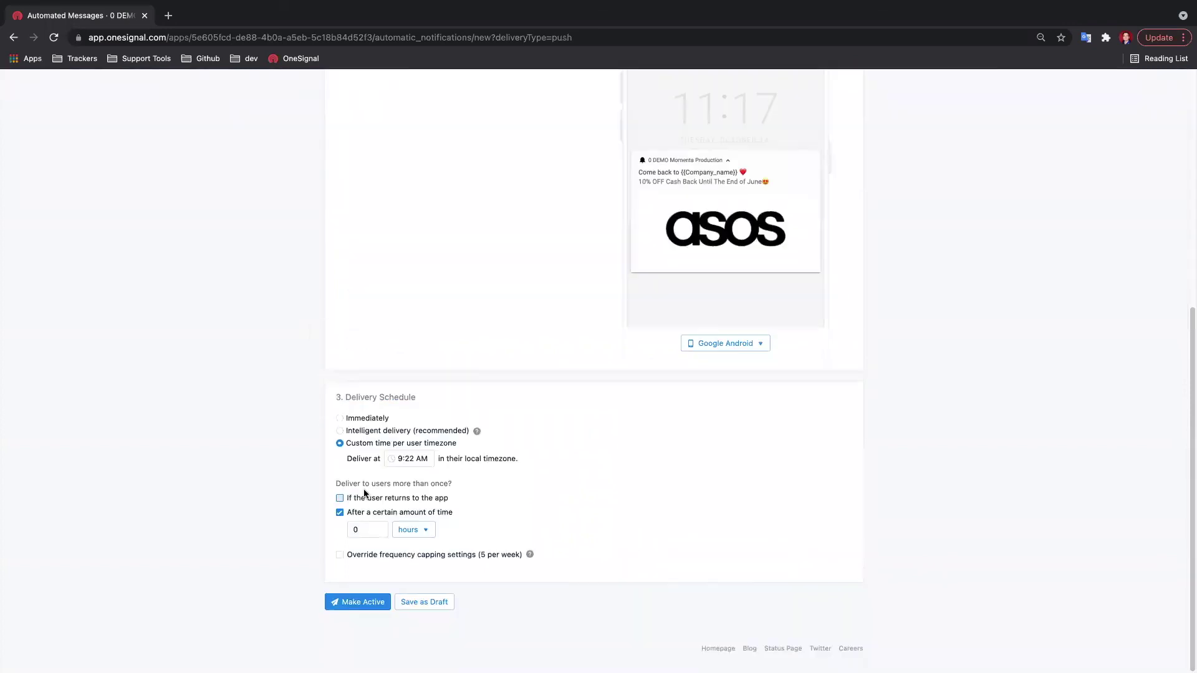
Set the repeat delivery interval to 24 hours.
{"action": "left_click", "coordinate": [363, 531]}
{"action": "key", "text": "BackSpace"}
{"action": "type", "text": "24"}
Change the repeat delivery interval to 7 days.
{"action": "left_click", "coordinate": [412, 534]}
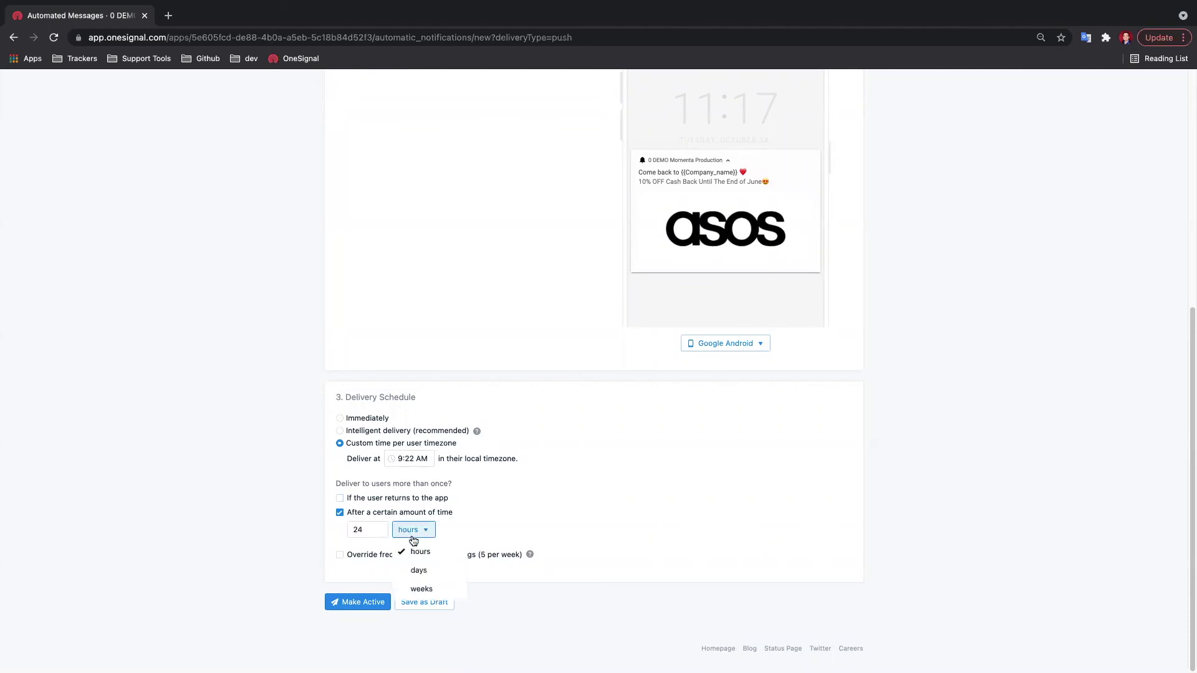
{"action": "left_click", "coordinate": [416, 570]}
{"action": "left_click", "coordinate": [370, 530]}
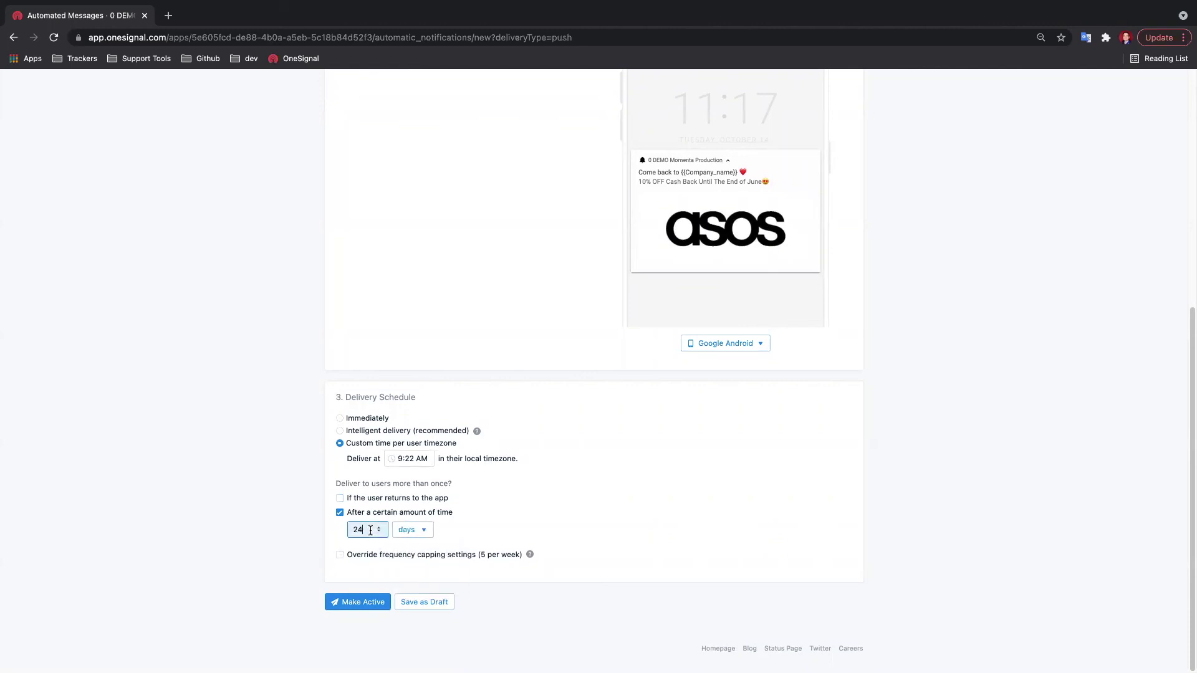
{"action": "key", "text": "BackSpace"}
{"action": "key", "text": "BackSpace"}
{"action": "type", "text": "7"}
Set the repeat delivery interval to 2 weeks and try to activate the automated message.
{"action": "left_click", "coordinate": [409, 530]}
{"action": "left_click", "coordinate": [435, 590]}
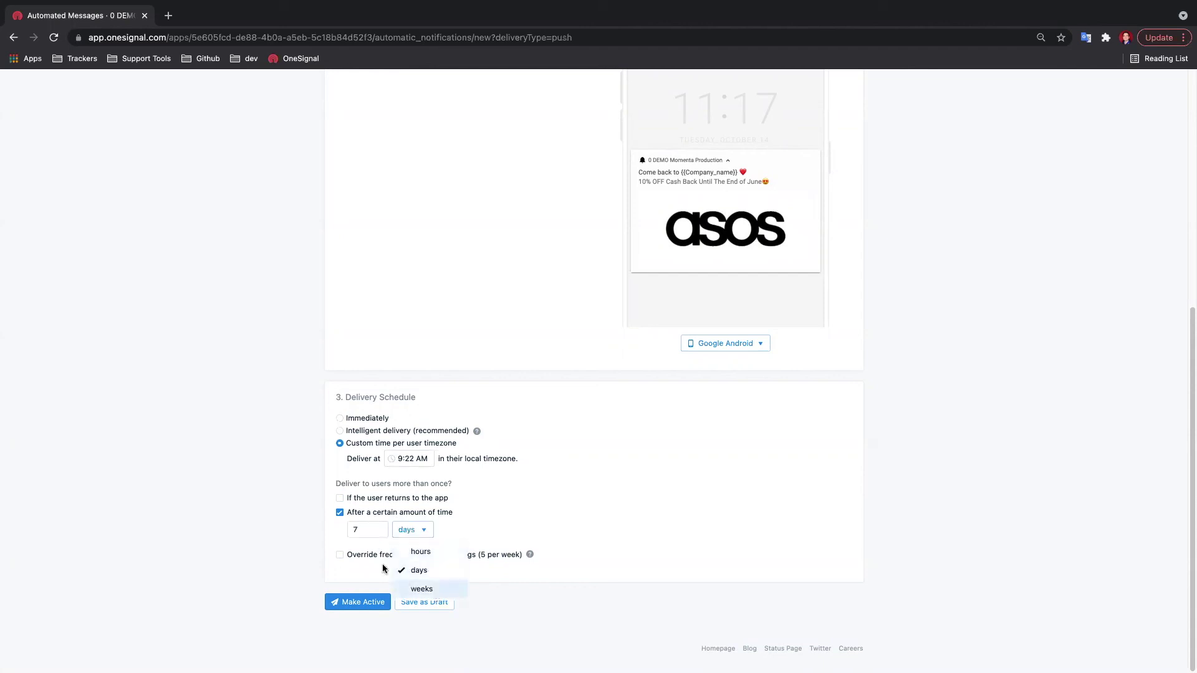
{"action": "left_click", "coordinate": [368, 531]}
{"action": "key", "text": "BackSpace"}
{"action": "type", "text": "0"}
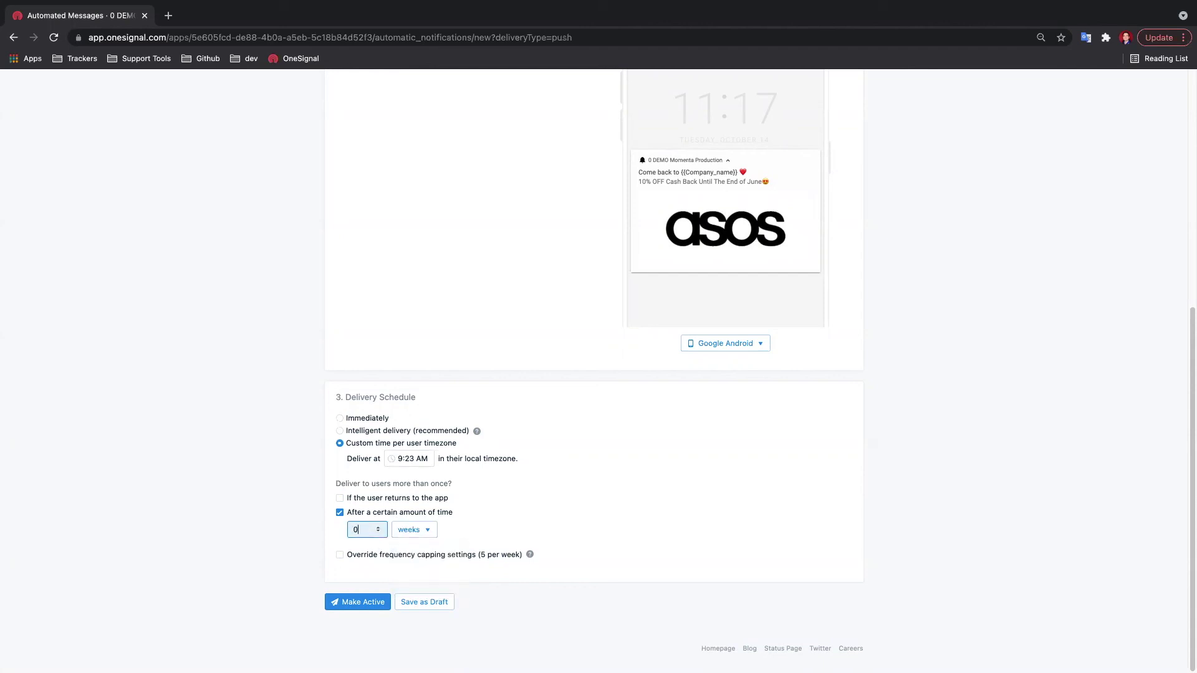
{"action": "left_click", "coordinate": [512, 527]}
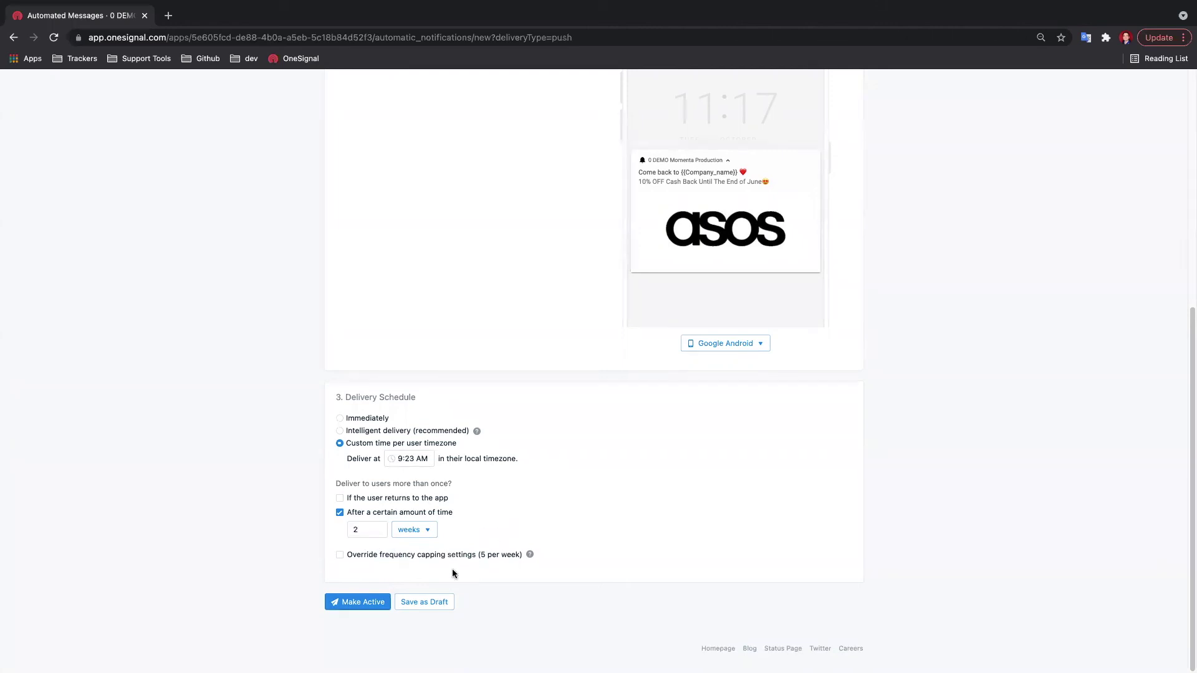
{"action": "left_click", "coordinate": [372, 604]}
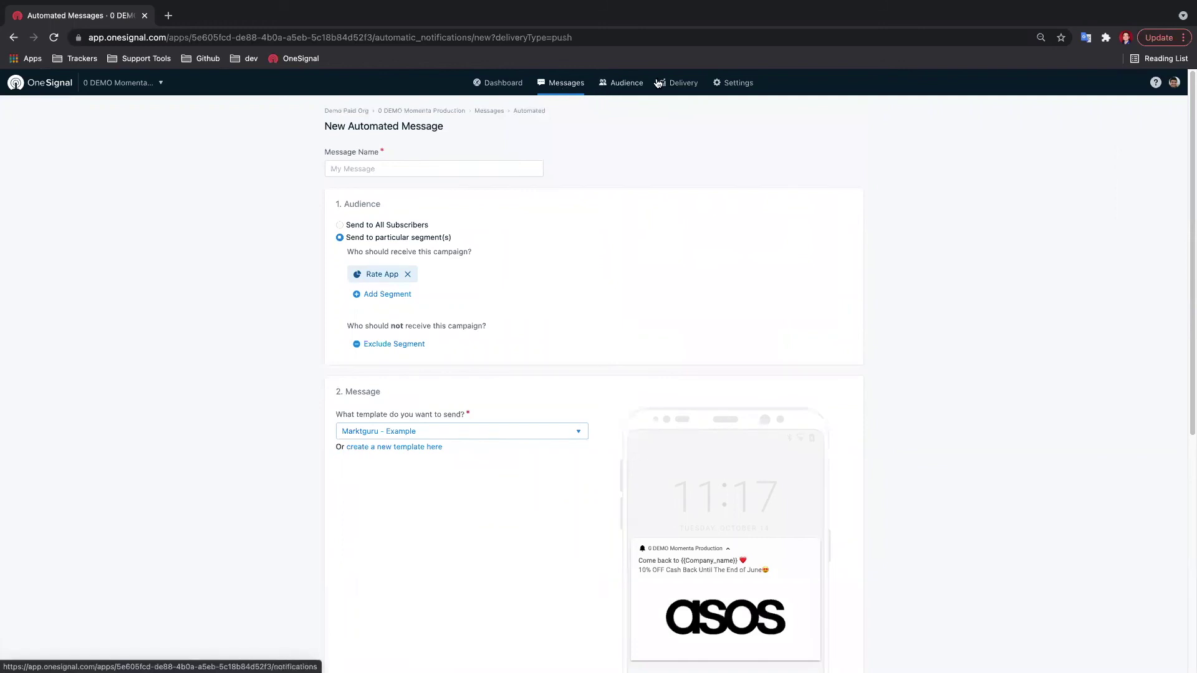
Review the app's platform settings, the analytics integrations and the available influenced time periods under Influenced Opens.
{"action": "left_click", "coordinate": [735, 90]}
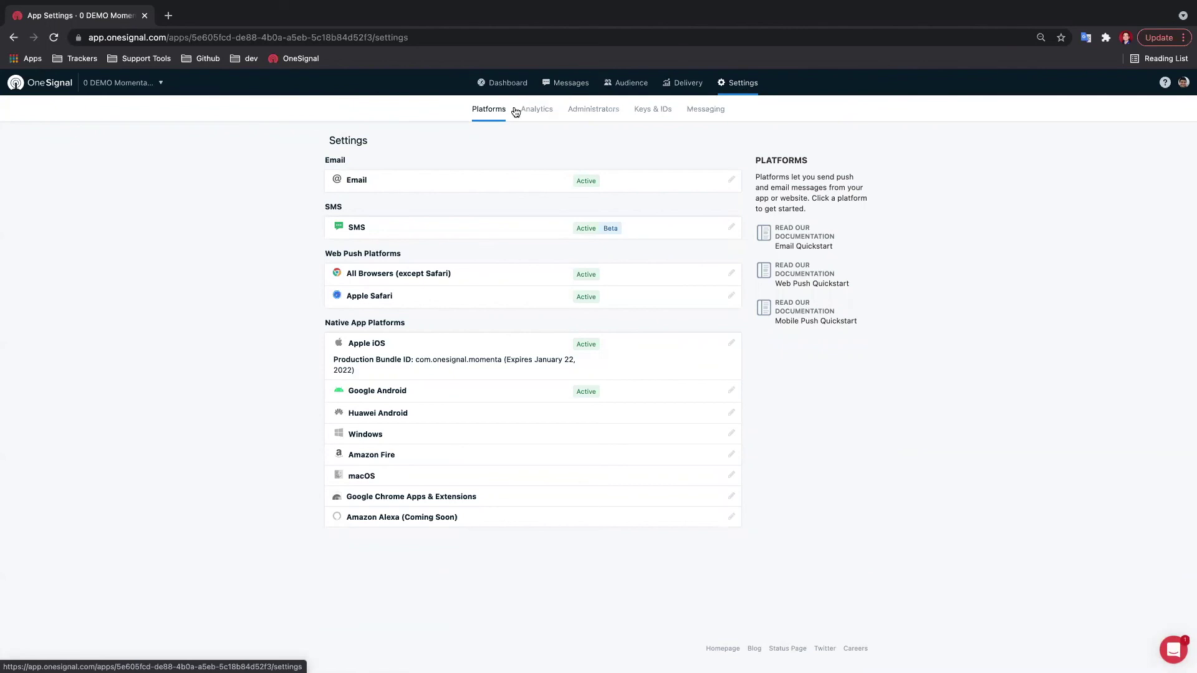
{"action": "left_click", "coordinate": [536, 110]}
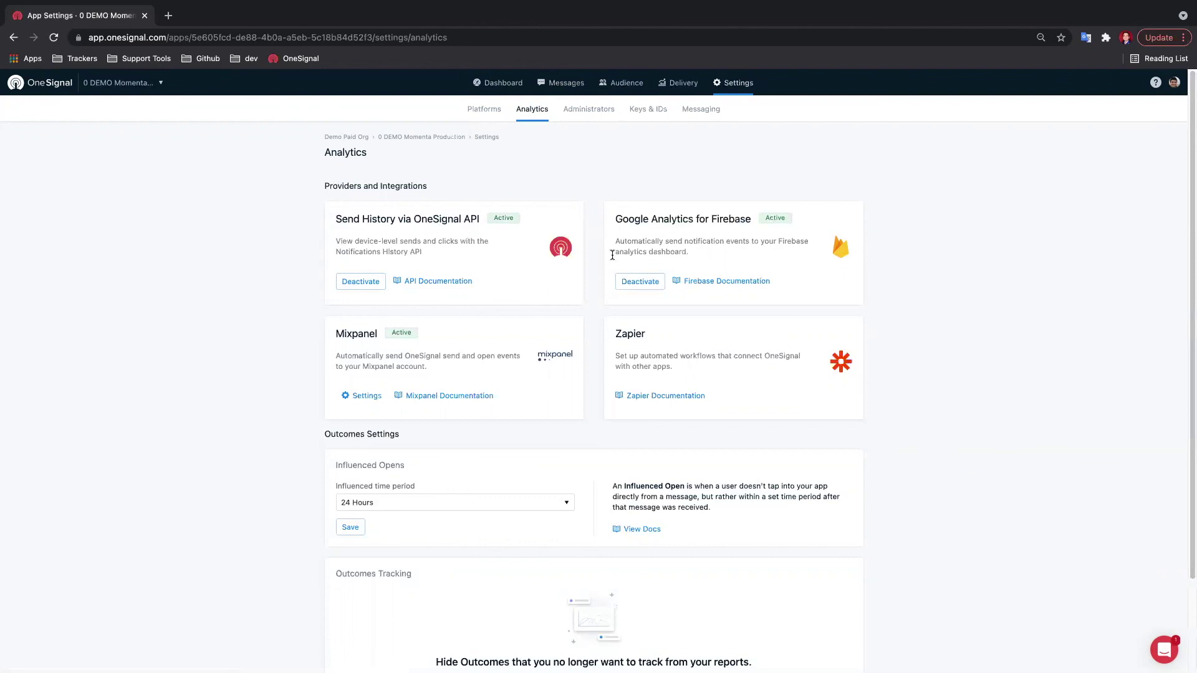
{"action": "scroll", "coordinate": [665, 238], "scroll_direction": "down", "scroll_amount": 1}
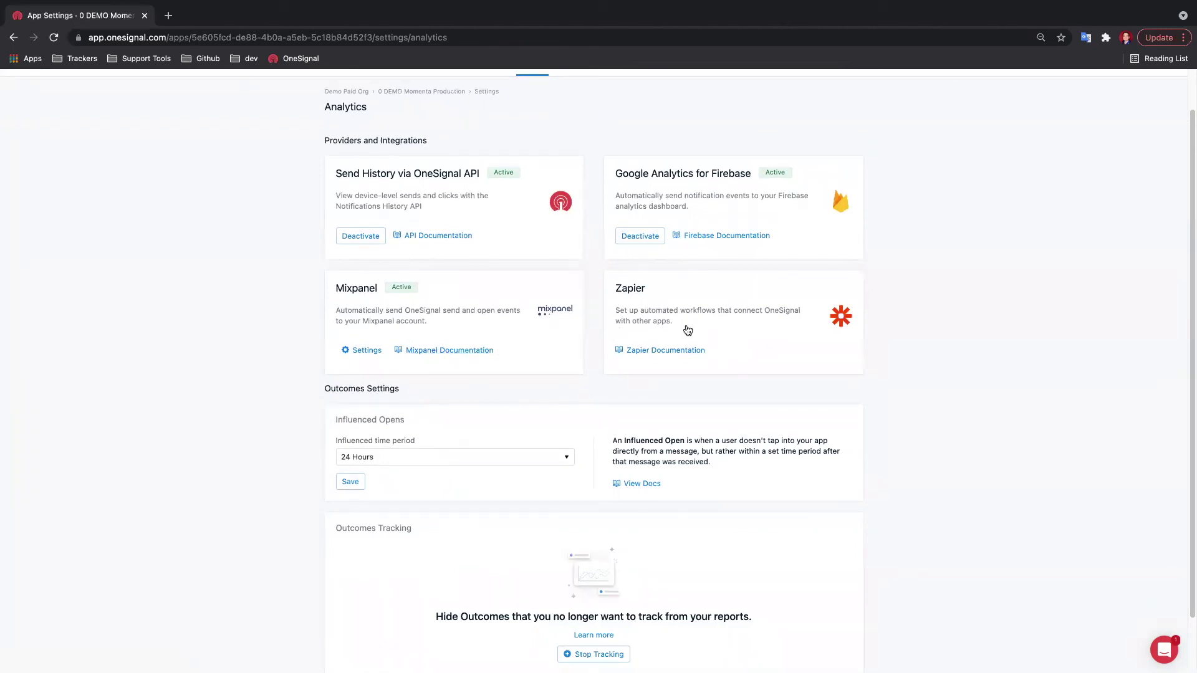
{"action": "scroll", "coordinate": [678, 314], "scroll_direction": "down", "scroll_amount": 1}
{"action": "scroll", "coordinate": [678, 309], "scroll_direction": "down", "scroll_amount": 2}
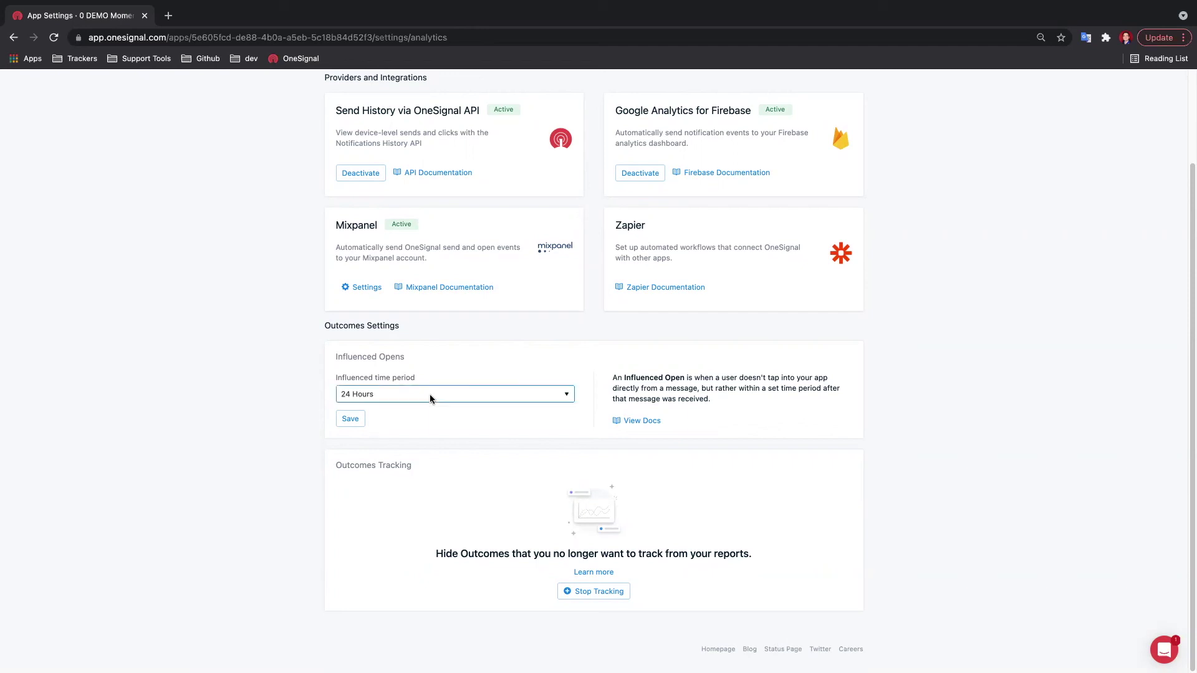
{"action": "left_click", "coordinate": [399, 399]}
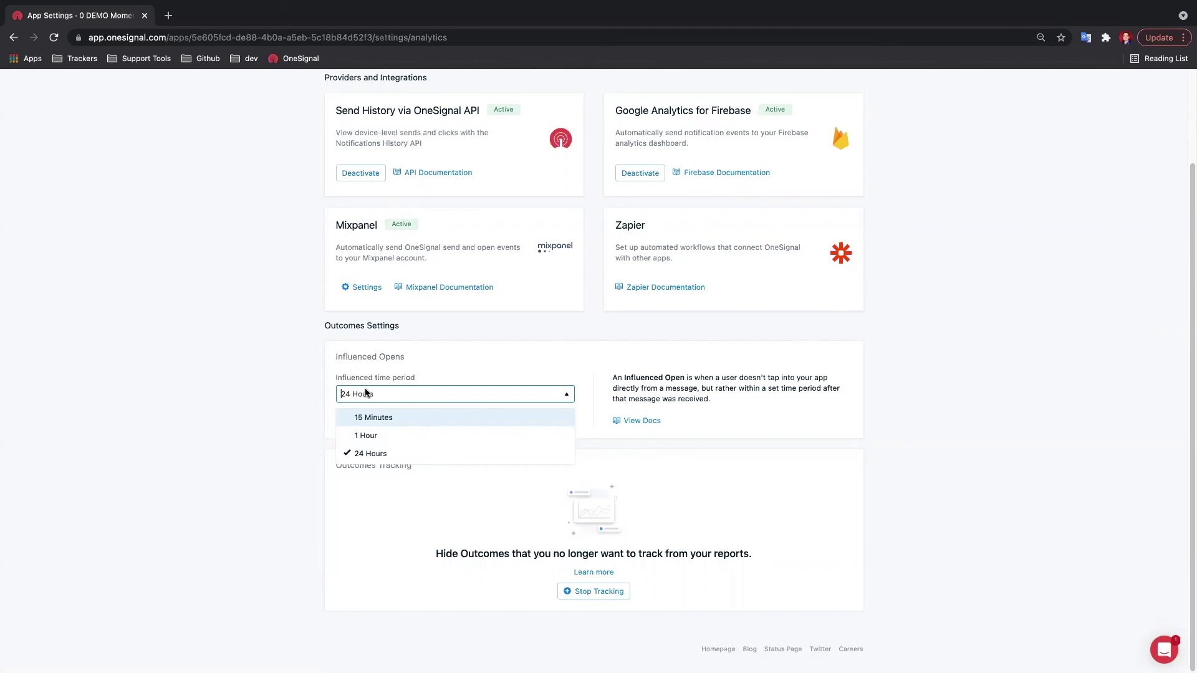
{"action": "left_click", "coordinate": [585, 365]}
{"action": "scroll", "coordinate": [582, 367], "scroll_direction": "up", "scroll_amount": 3}
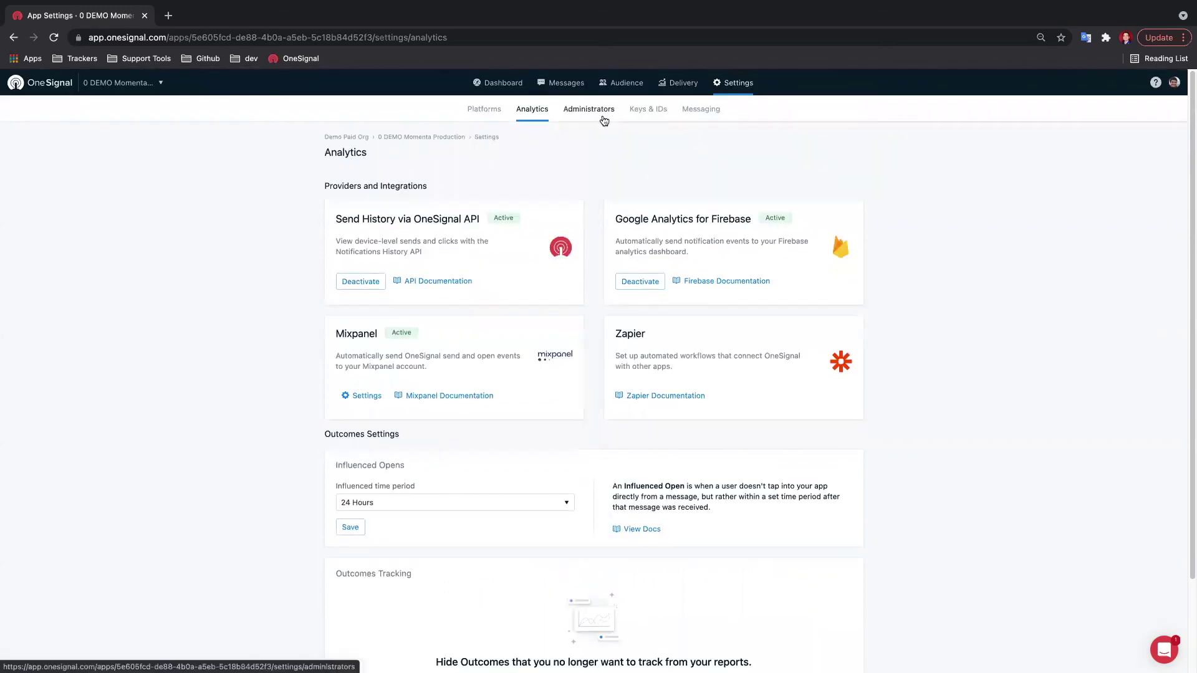
Open the app's Messaging settings and review the source, medium and campaign fields for automated UTM tagging.
{"action": "left_click", "coordinate": [687, 110]}
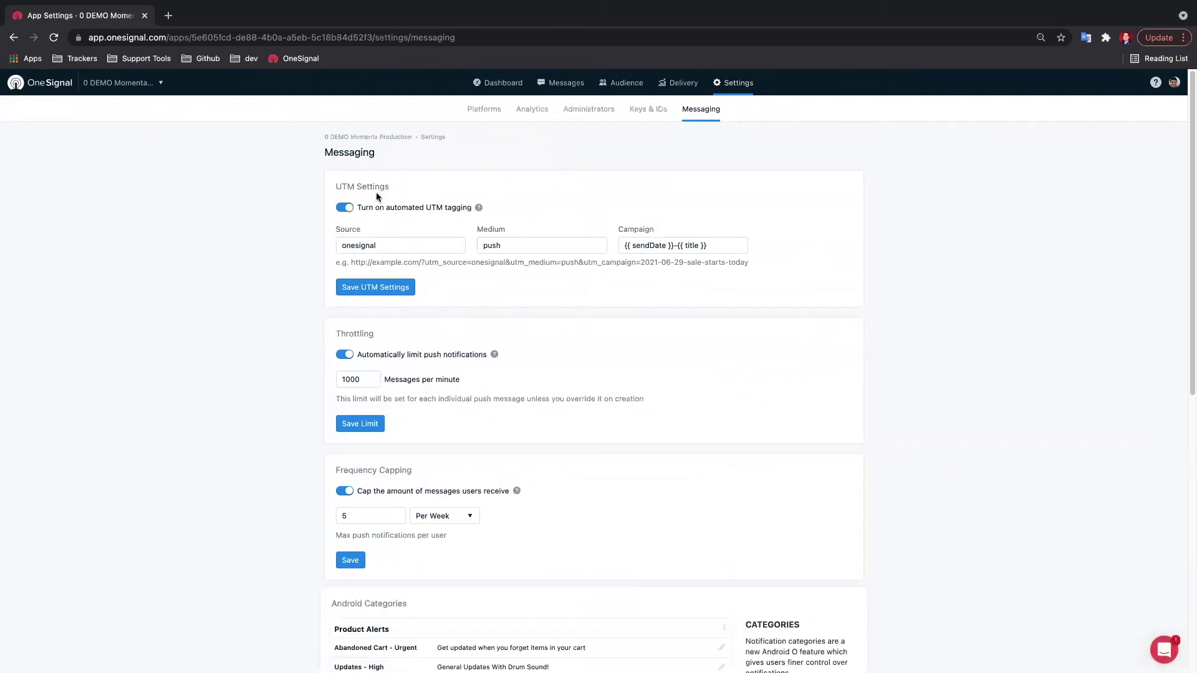
{"action": "double_click", "coordinate": [340, 246]}
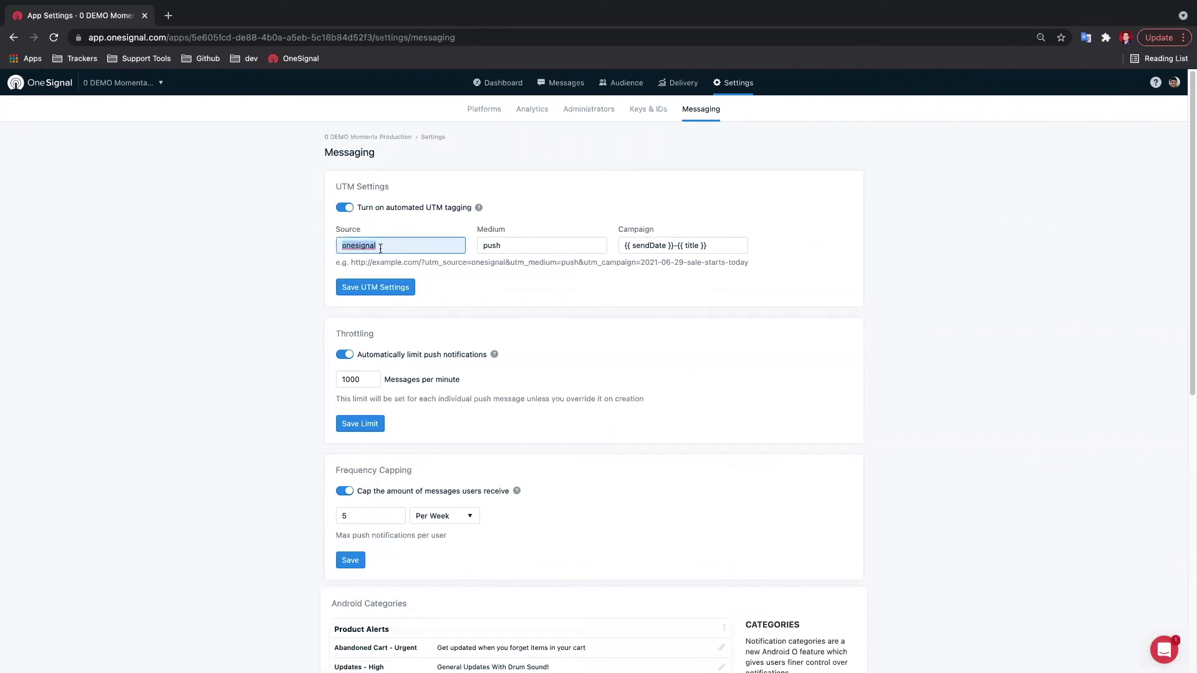
{"action": "left_click", "coordinate": [511, 245]}
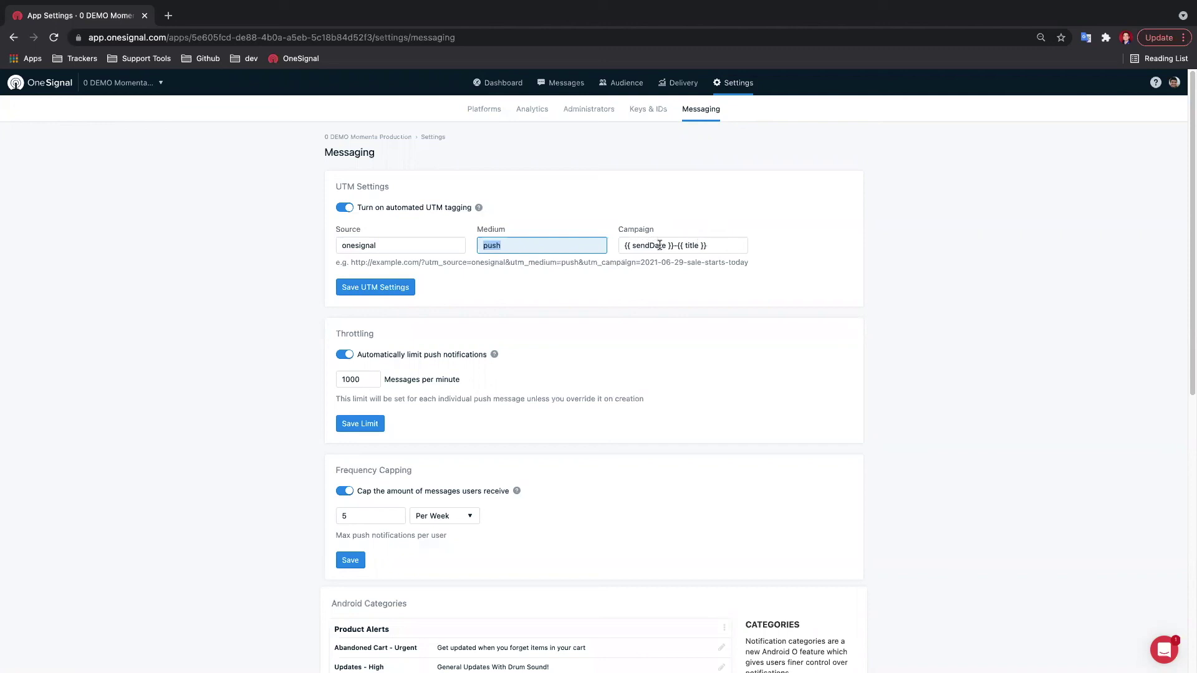
{"action": "scroll", "coordinate": [559, 357], "scroll_direction": "down", "scroll_amount": 2}
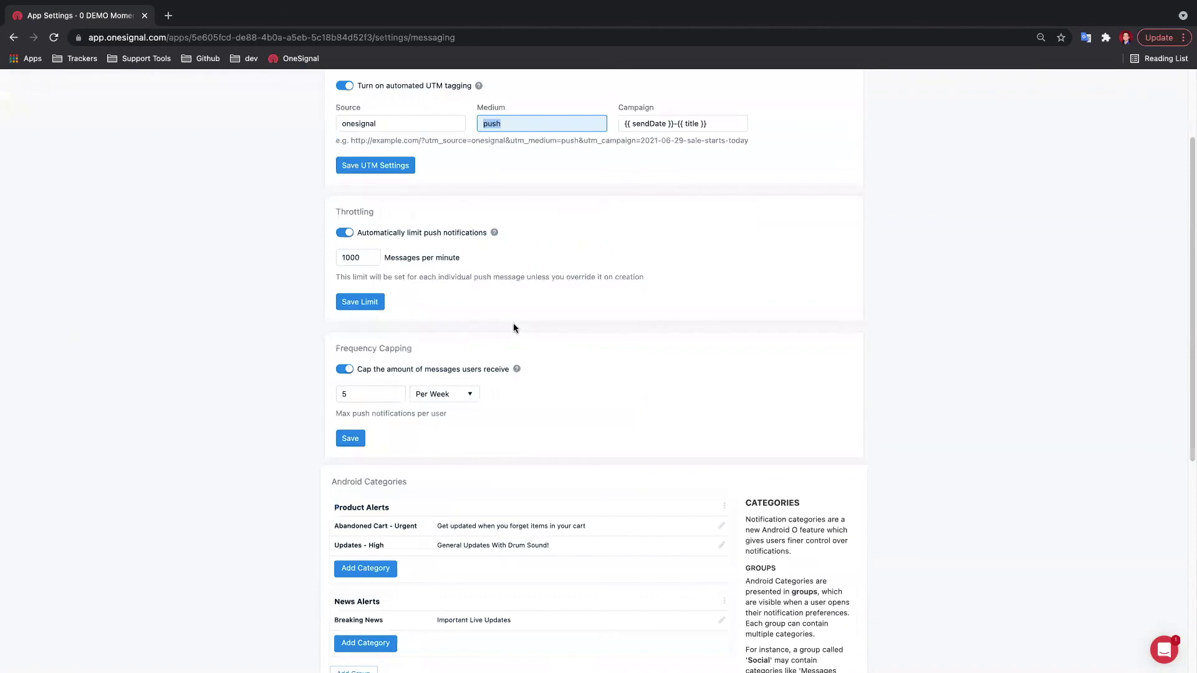
{"action": "scroll", "coordinate": [596, 213], "scroll_direction": "up", "scroll_amount": 2}
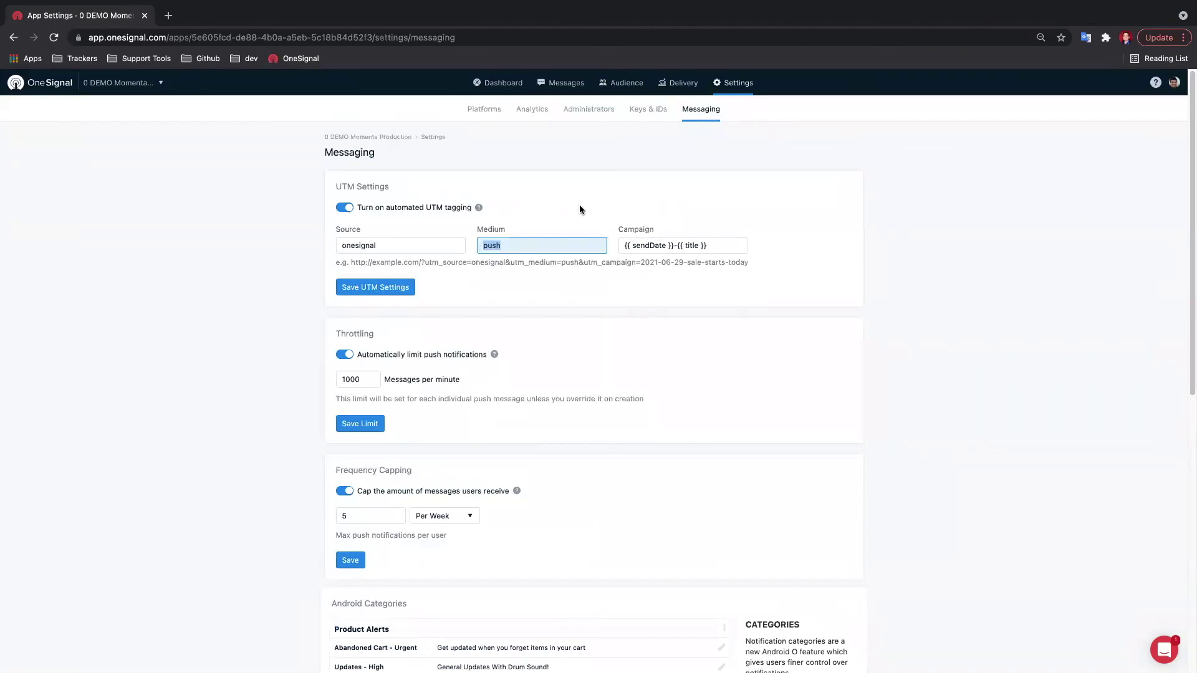
Turn off automatic push notification limiting and save a frequency cap of 50 push notifications per user per week.
{"action": "scroll", "coordinate": [589, 290], "scroll_direction": "down", "scroll_amount": 3}
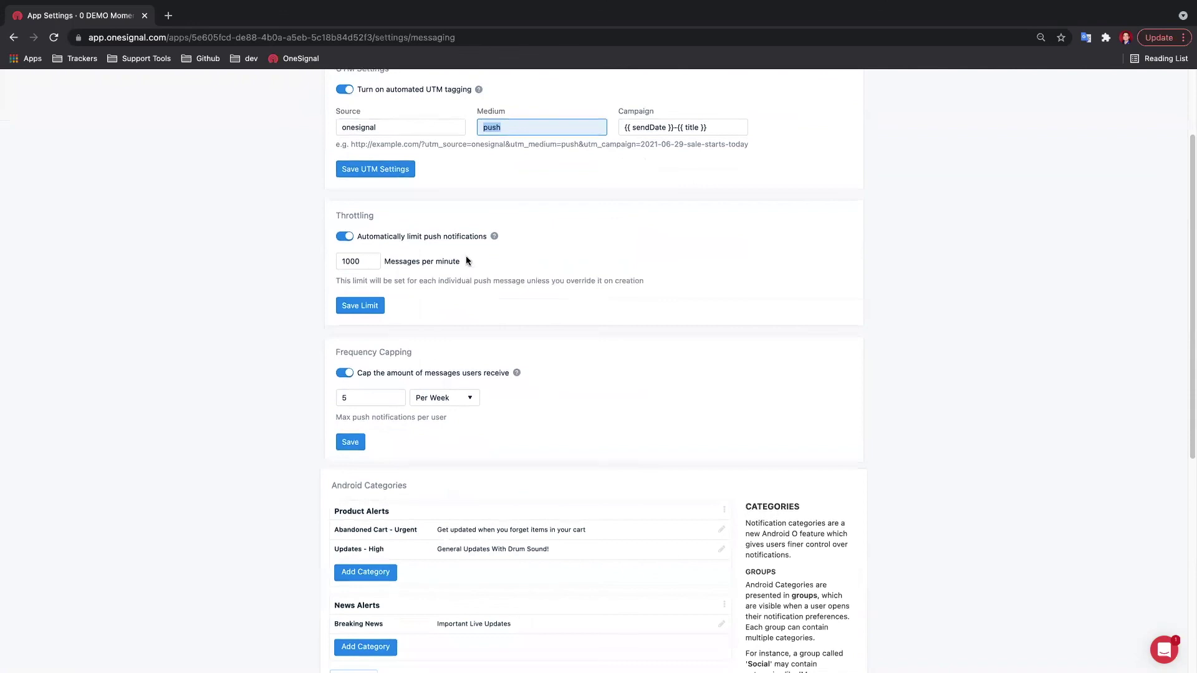
{"action": "left_click", "coordinate": [348, 240]}
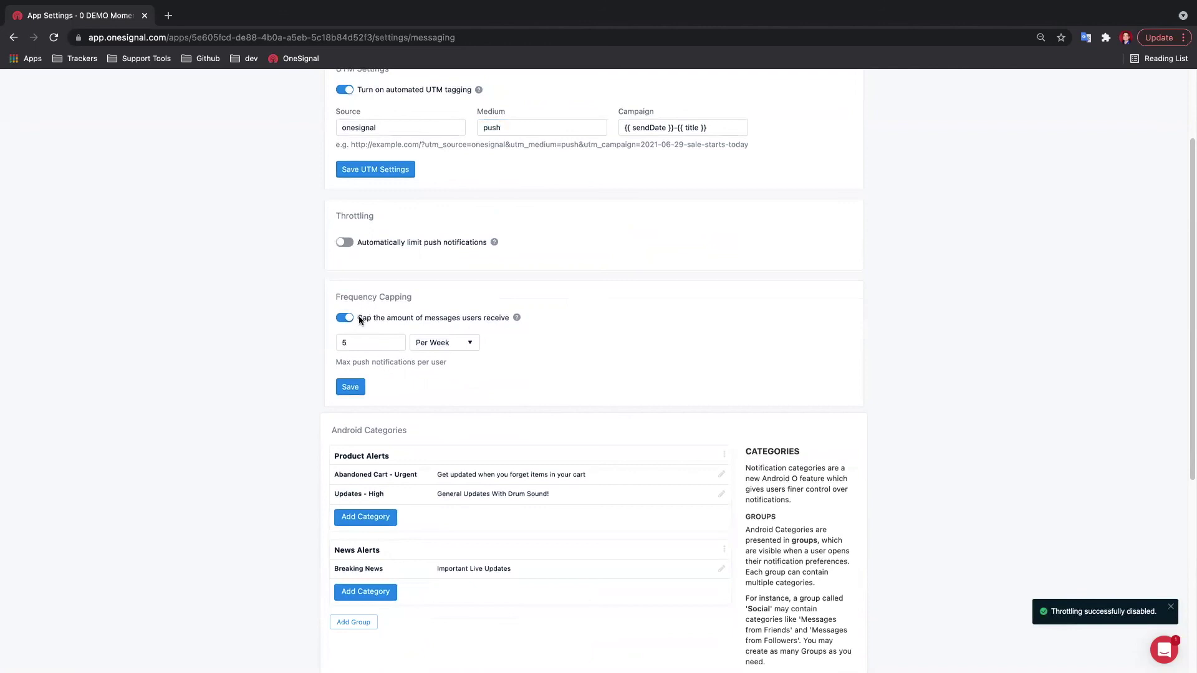
{"action": "left_click", "coordinate": [431, 348]}
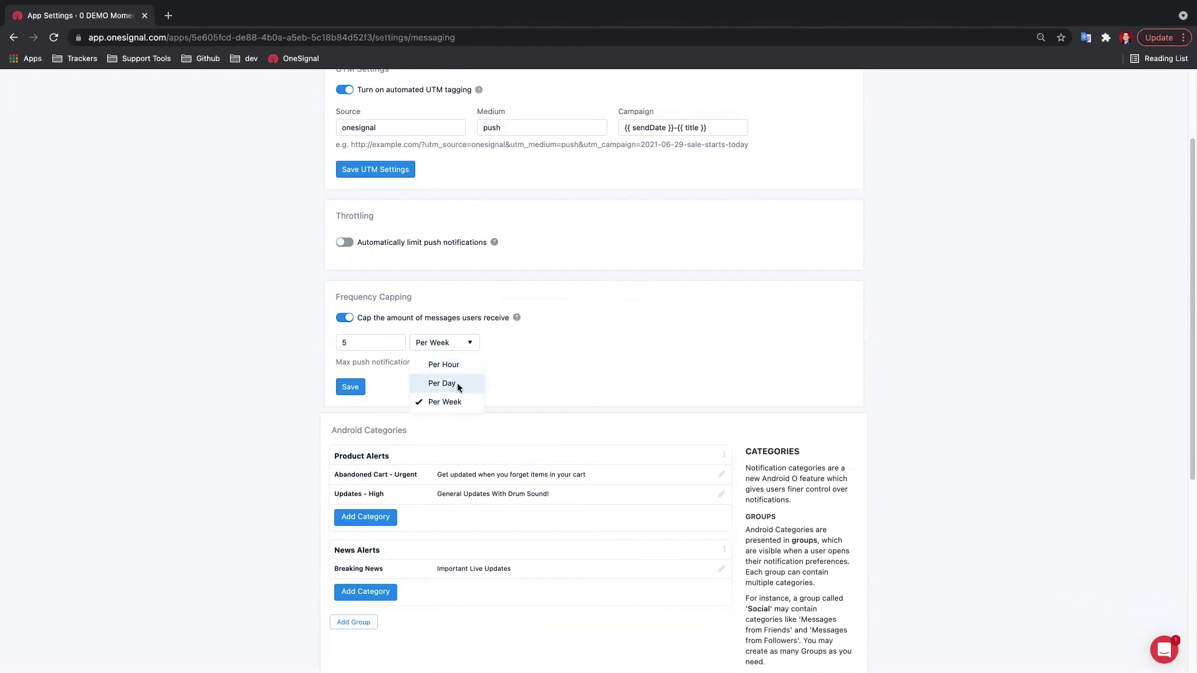
{"action": "left_click", "coordinate": [540, 367]}
{"action": "scroll", "coordinate": [540, 366], "scroll_direction": "down", "scroll_amount": 3}
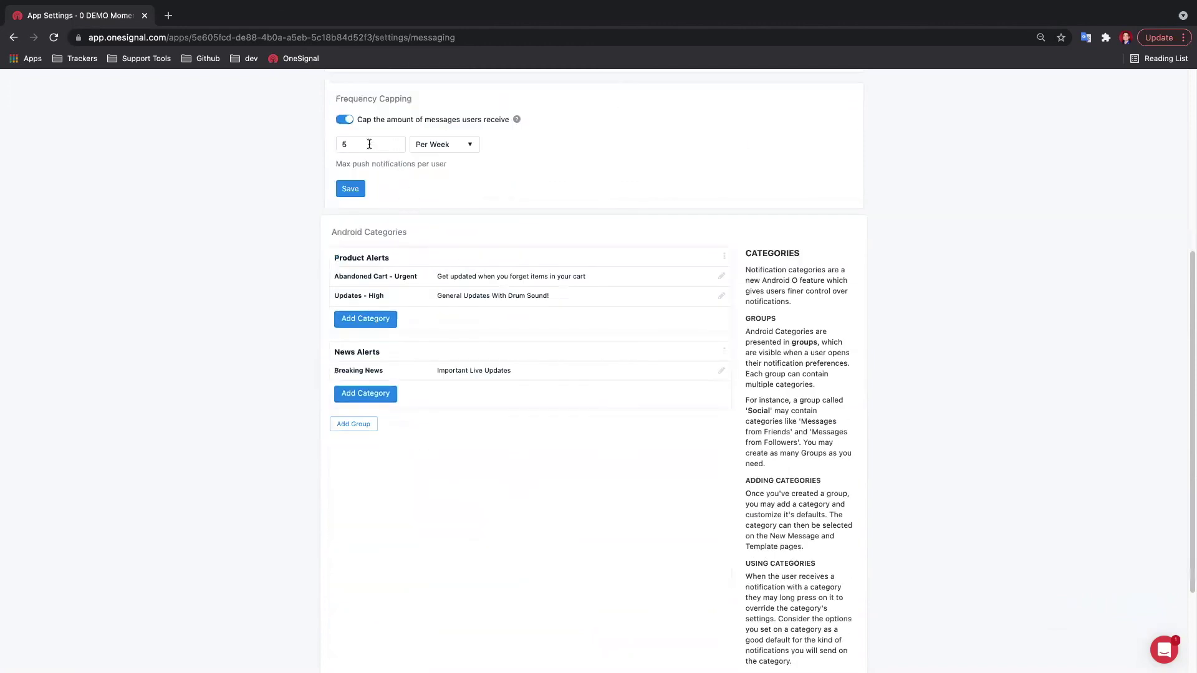
{"action": "left_click", "coordinate": [369, 144]}
{"action": "type", "text": "0"}
{"action": "left_click", "coordinate": [353, 192]}
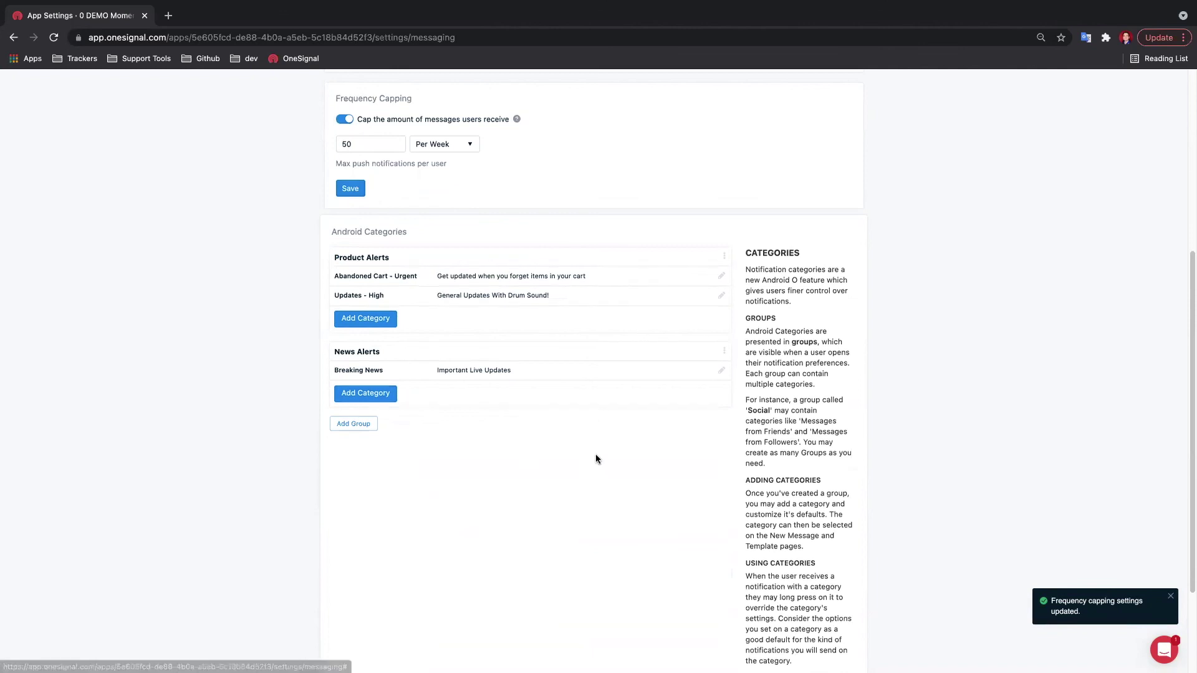
Review the Android notification categories, the Keys & IDs settings and the list of app administrators.
{"action": "scroll", "coordinate": [608, 450], "scroll_direction": "down", "scroll_amount": 2}
{"action": "scroll", "coordinate": [610, 450], "scroll_direction": "down", "scroll_amount": 1}
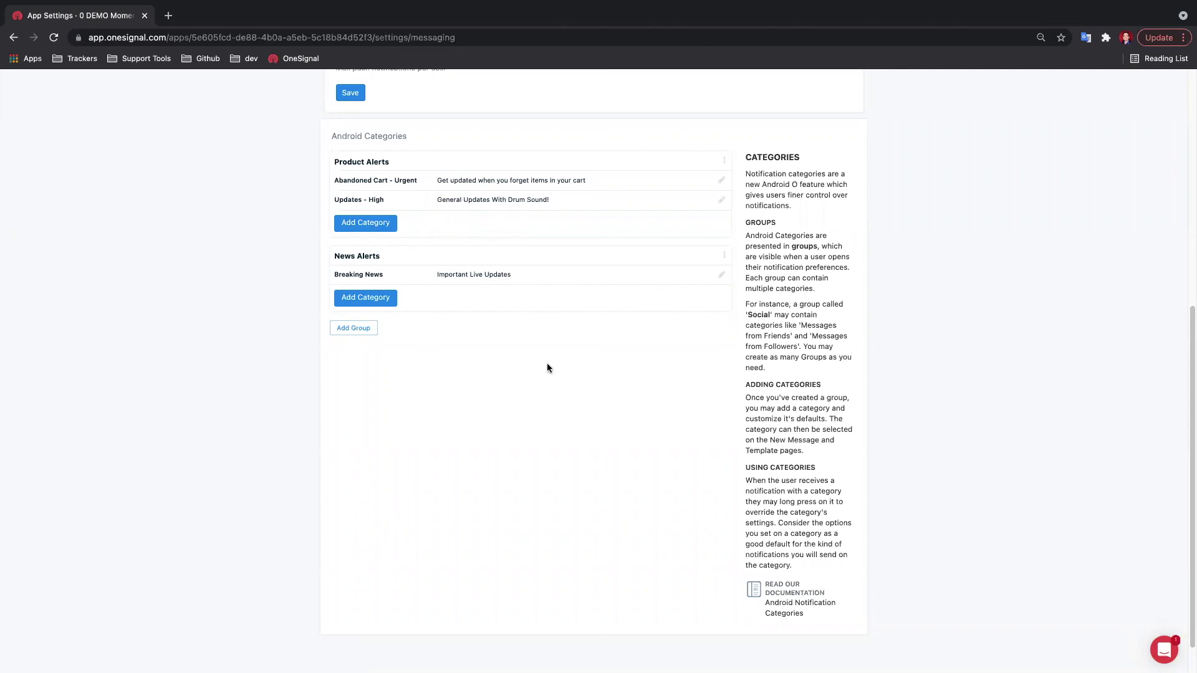
{"action": "scroll", "coordinate": [530, 423], "scroll_direction": "down", "scroll_amount": 1}
{"action": "scroll", "coordinate": [525, 441], "scroll_direction": "up", "scroll_amount": 7}
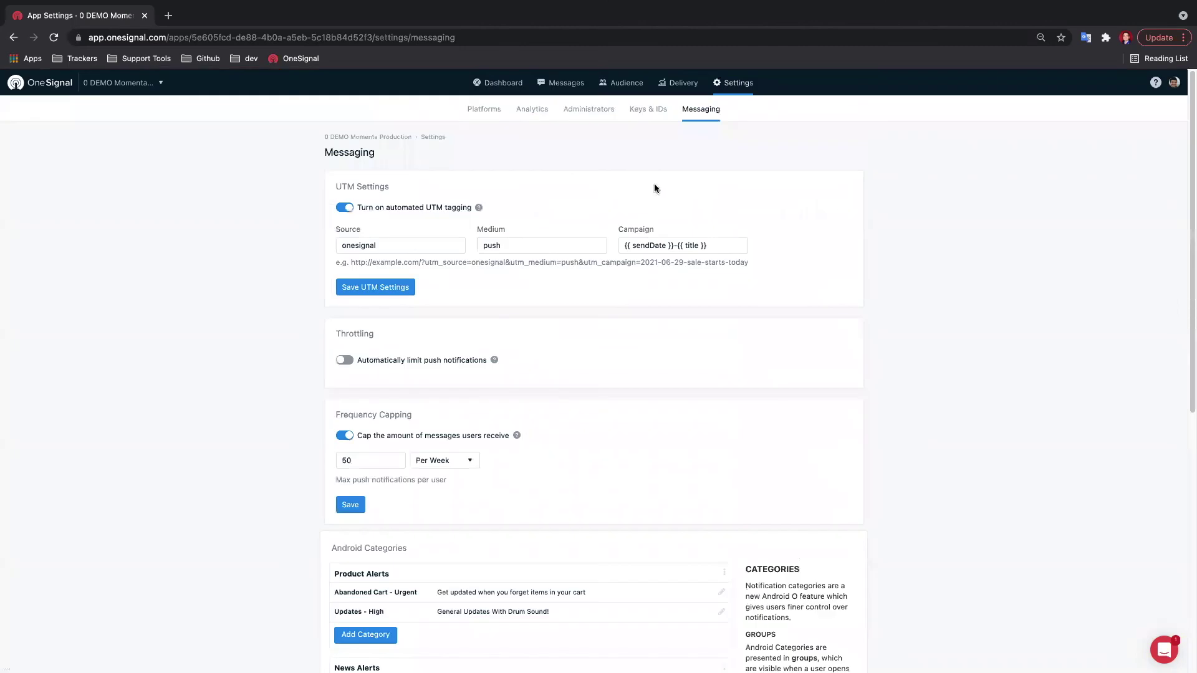
{"action": "left_click", "coordinate": [649, 111]}
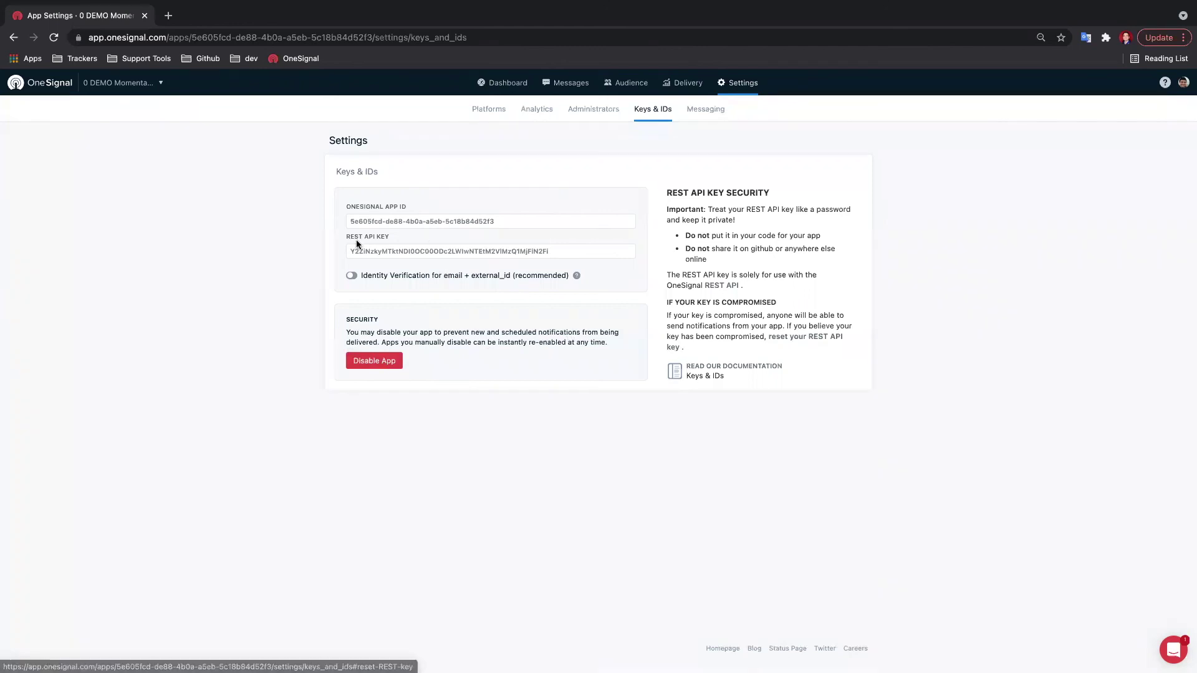
{"action": "left_click", "coordinate": [596, 113]}
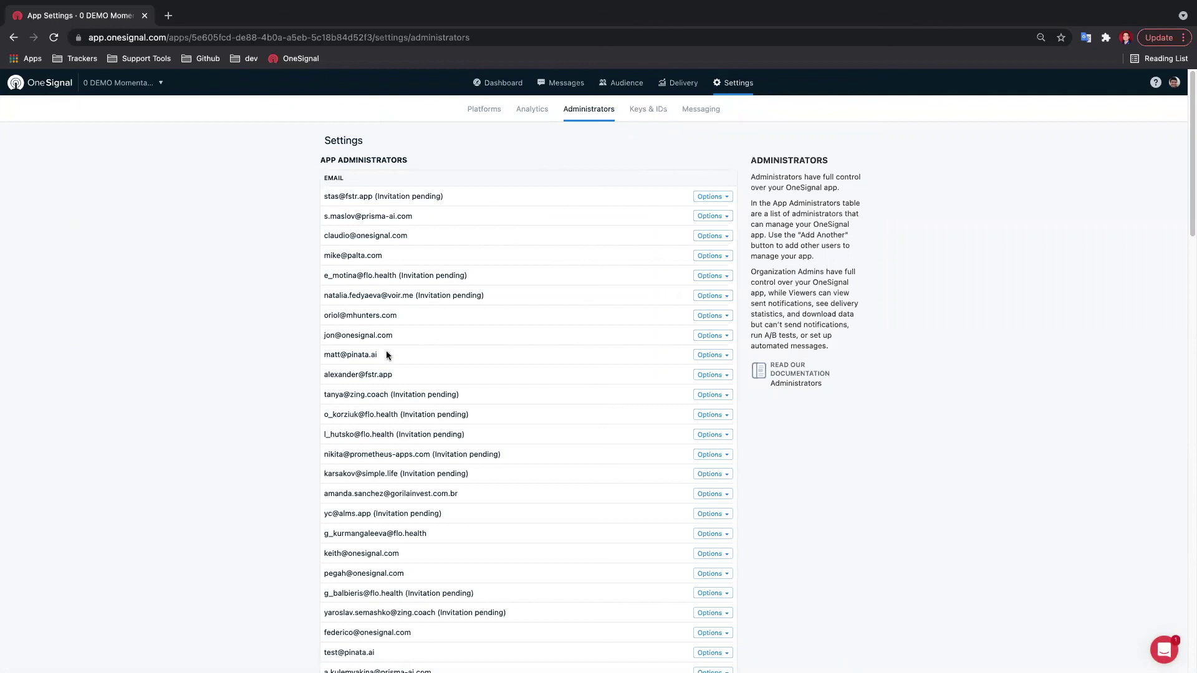
Review the app administrators and organization roles lists, and check the options available for the first pending administrator.
{"action": "scroll", "coordinate": [289, 390], "scroll_direction": "down", "scroll_amount": 15}
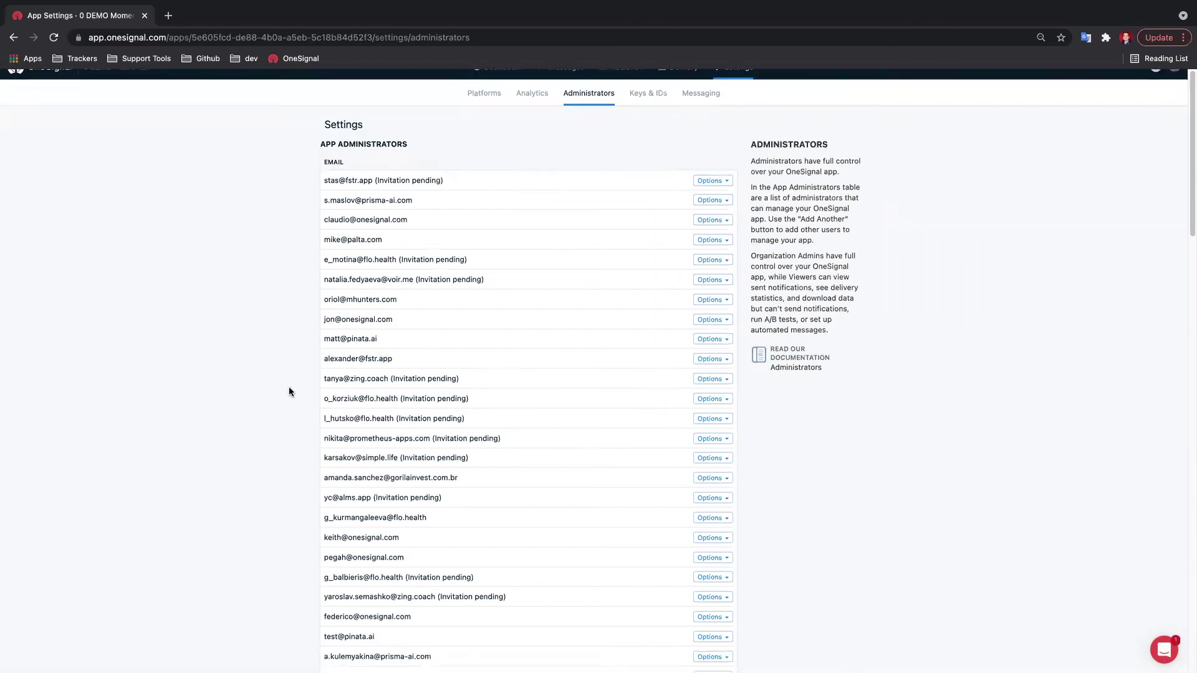
{"action": "scroll", "coordinate": [289, 393], "scroll_direction": "up", "scroll_amount": 10}
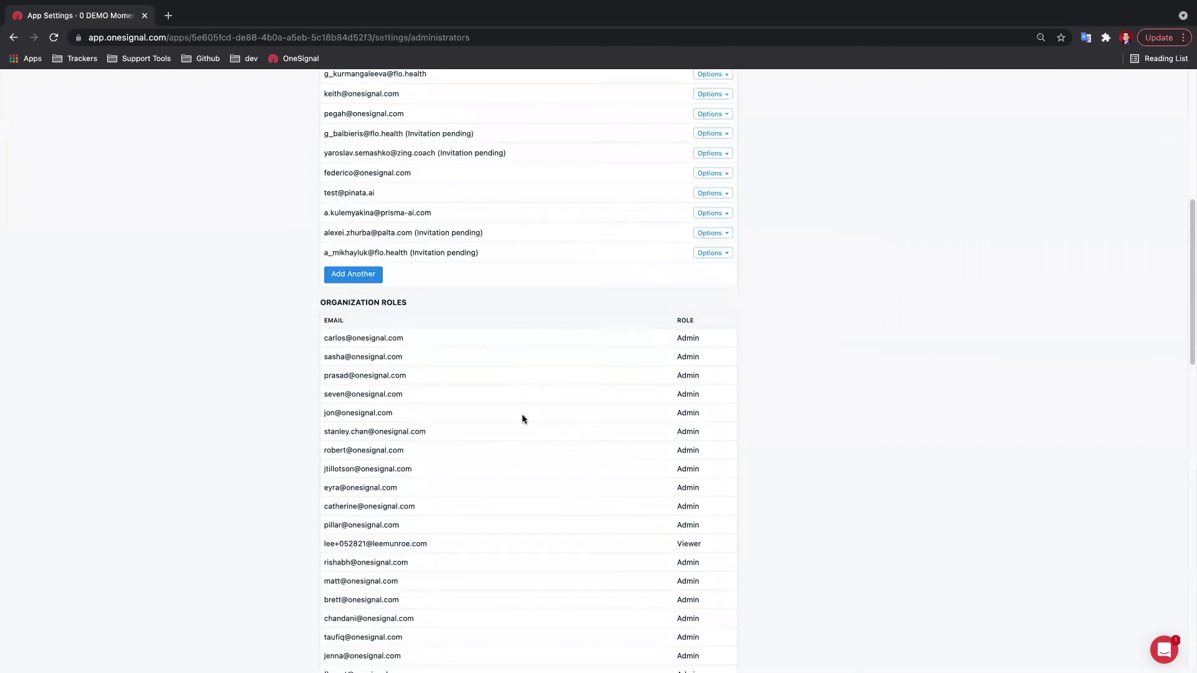
{"action": "scroll", "coordinate": [522, 419], "scroll_direction": "up", "scroll_amount": 7}
{"action": "left_click", "coordinate": [709, 181]}
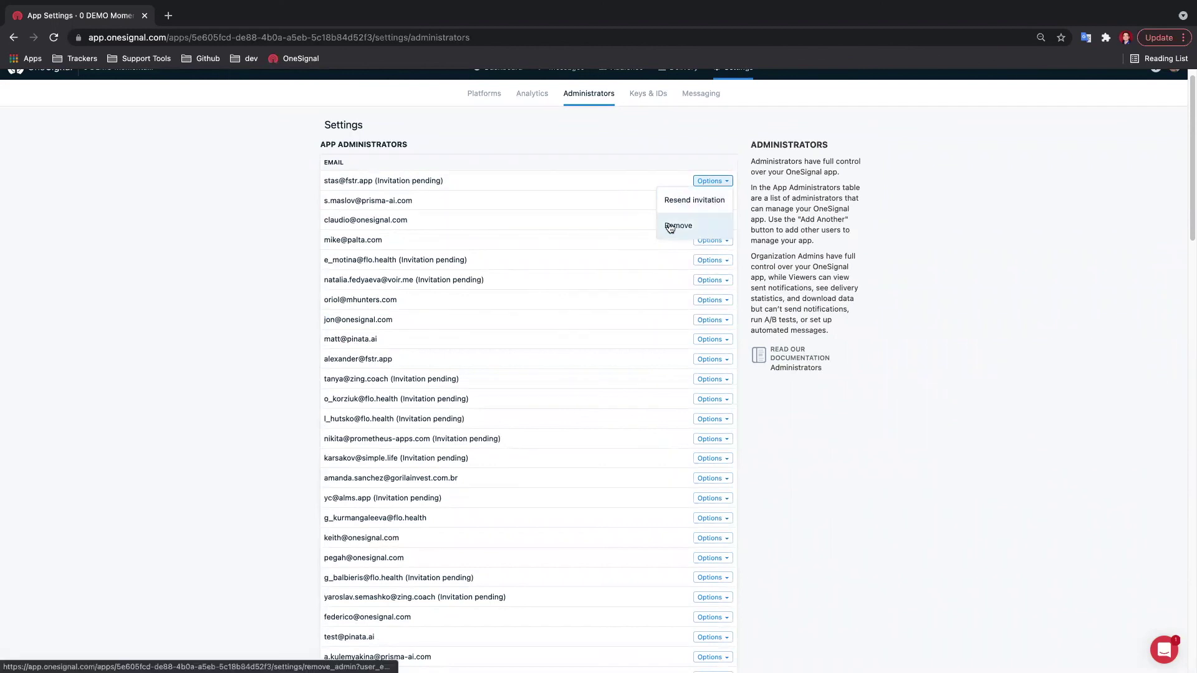
{"action": "left_click", "coordinate": [459, 170]}
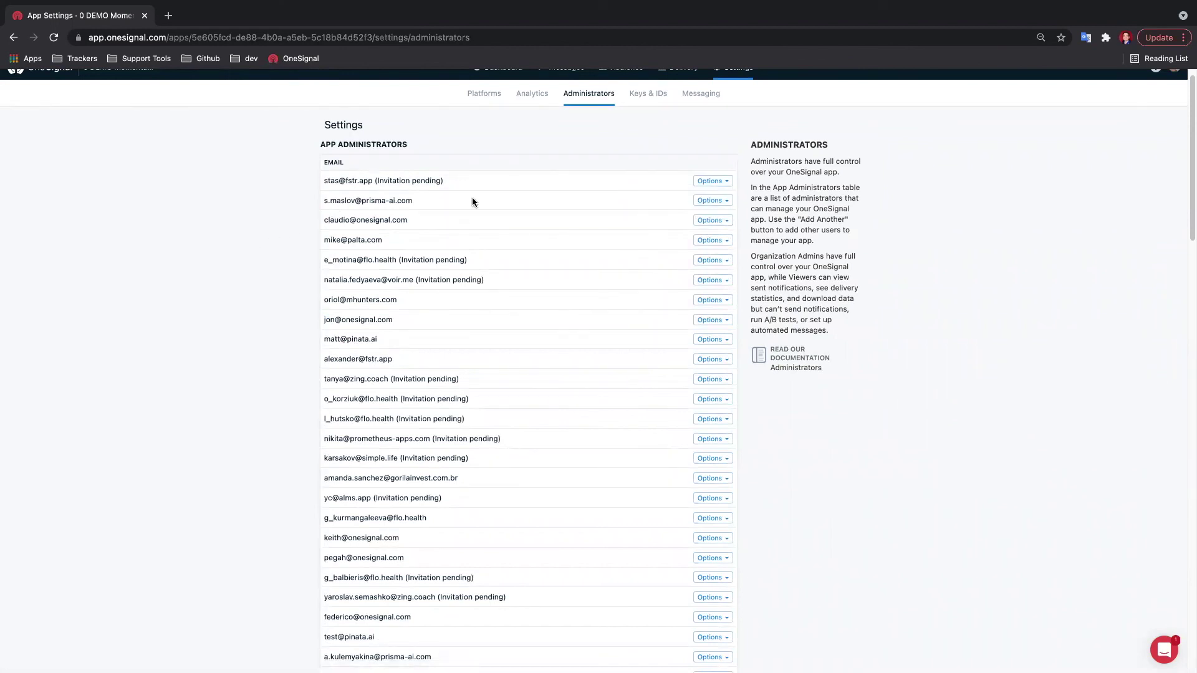
{"action": "scroll", "coordinate": [473, 200], "scroll_direction": "up", "scroll_amount": 1}
Open the web push configuration for All Browsers (except Safari) and review the integration choices, site setup and permission prompts.
{"action": "left_click", "coordinate": [485, 110]}
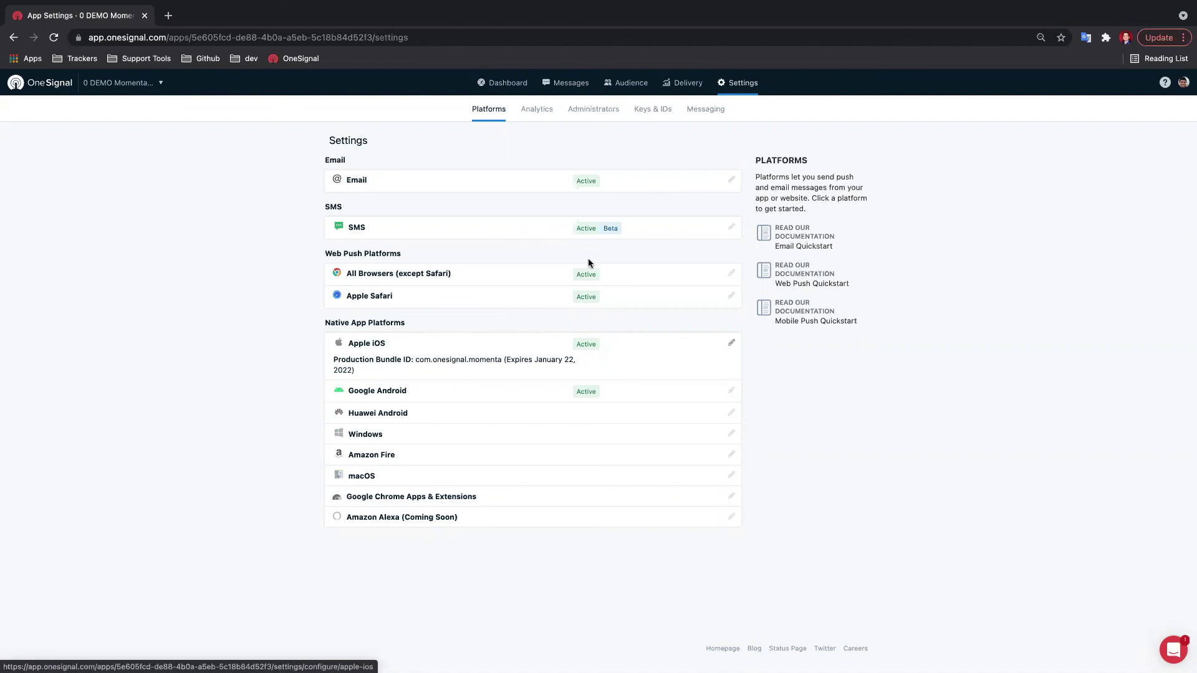
{"action": "left_click", "coordinate": [534, 278]}
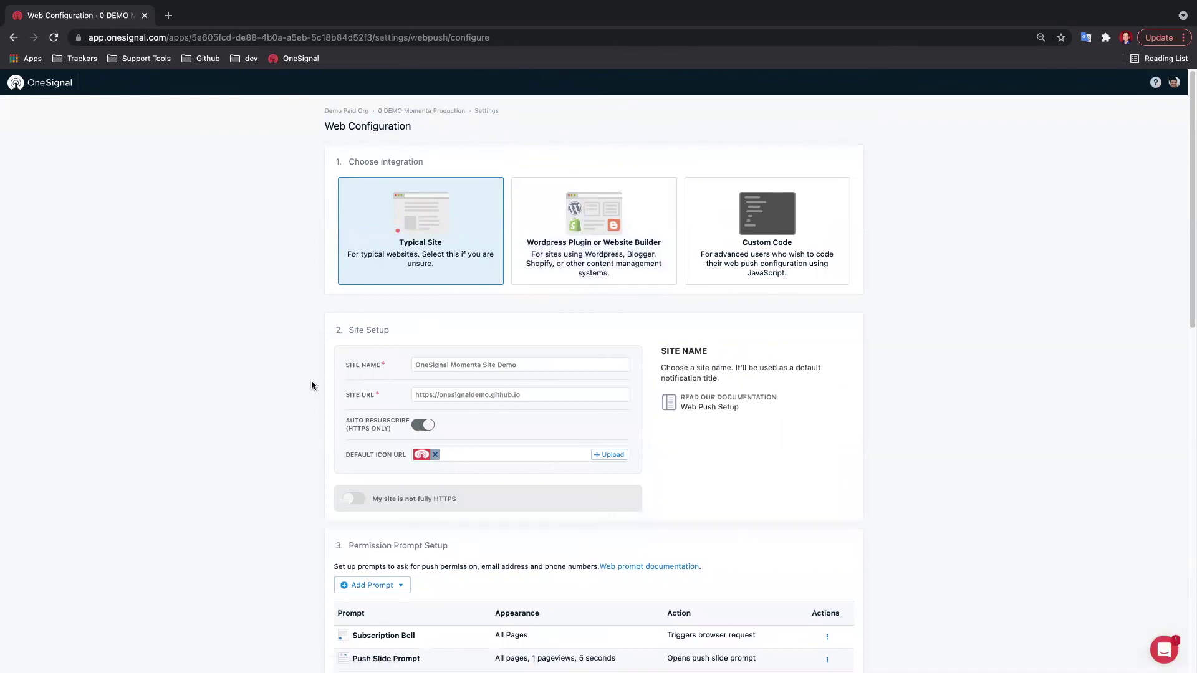
{"action": "scroll", "coordinate": [305, 381], "scroll_direction": "down", "scroll_amount": 1}
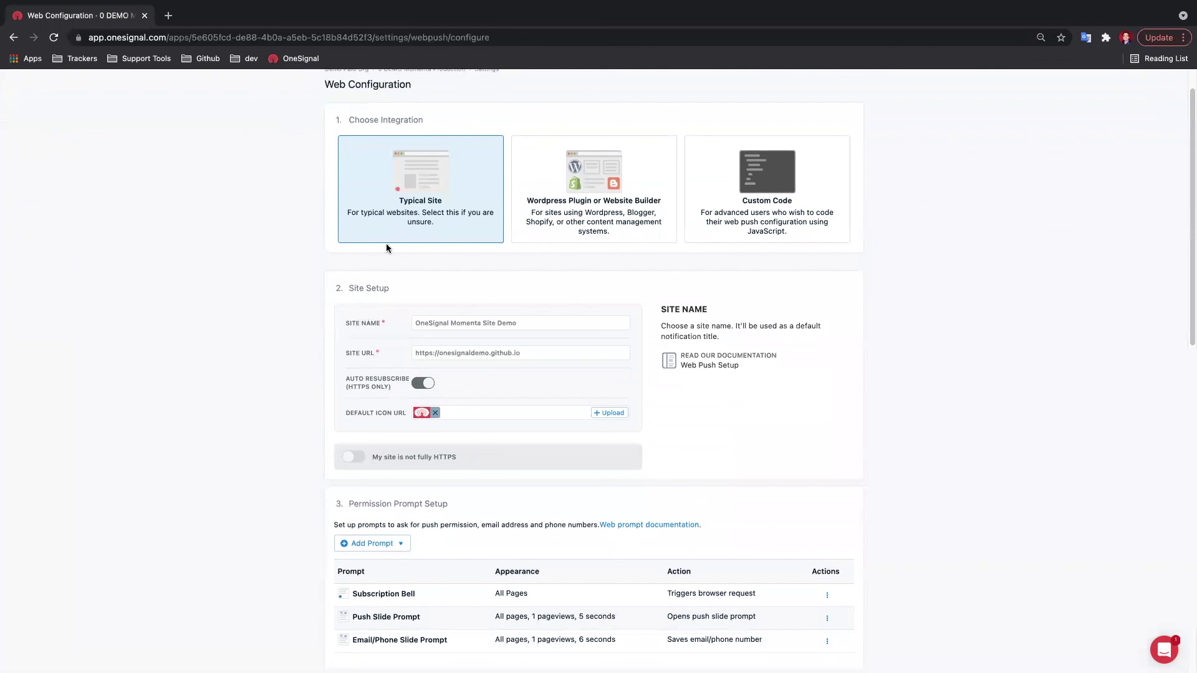
{"action": "scroll", "coordinate": [386, 235], "scroll_direction": "down", "scroll_amount": 1}
{"action": "scroll", "coordinate": [387, 237], "scroll_direction": "down", "scroll_amount": 6}
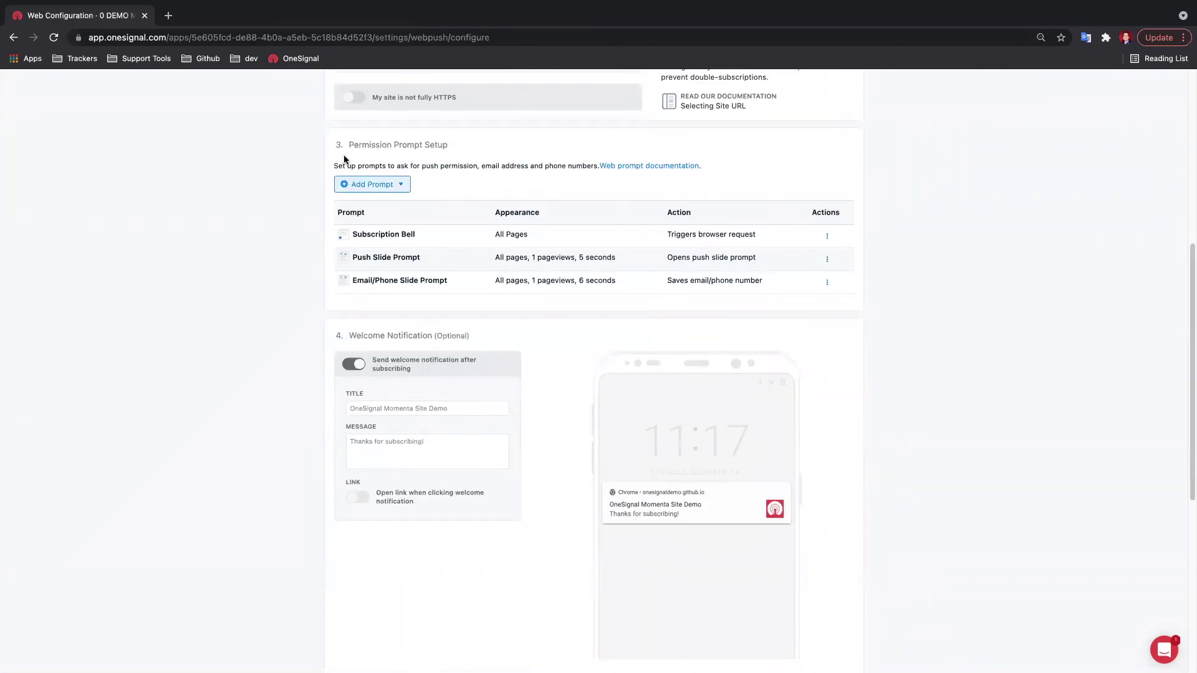
{"action": "left_click_drag", "start_coordinate": [347, 145], "coordinate": [451, 145]}
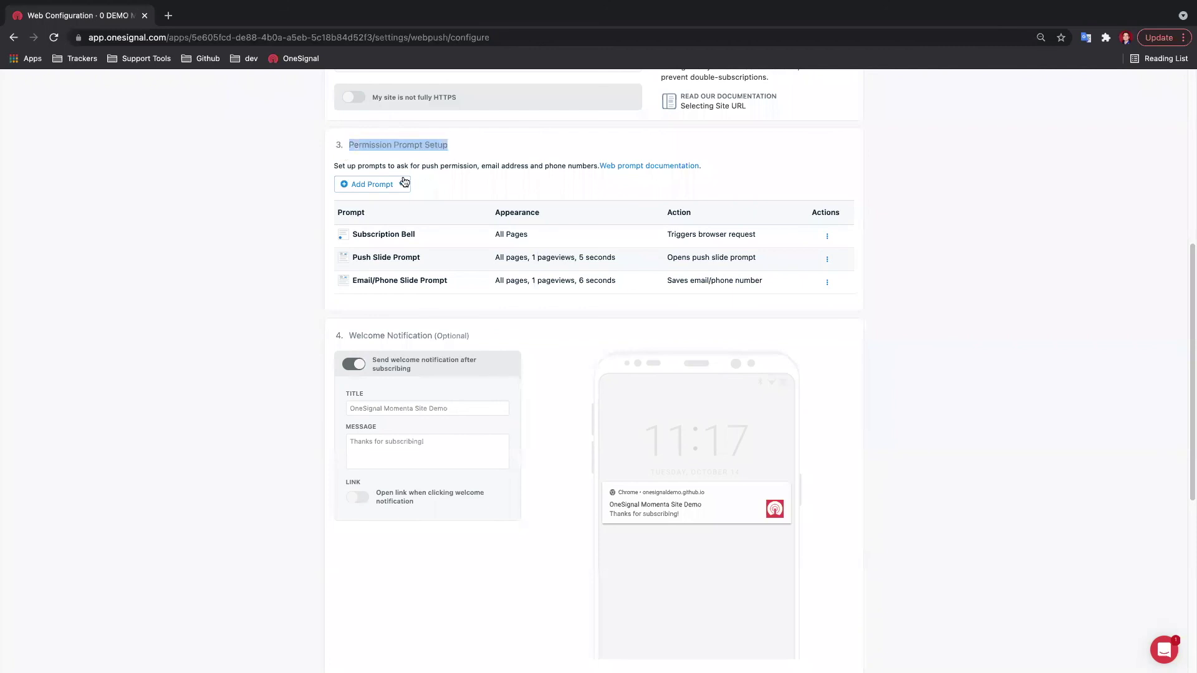
Set the Subscription Bell prompt's location to Right and its size to Small, and close the prompt editor.
{"action": "left_click", "coordinate": [364, 234]}
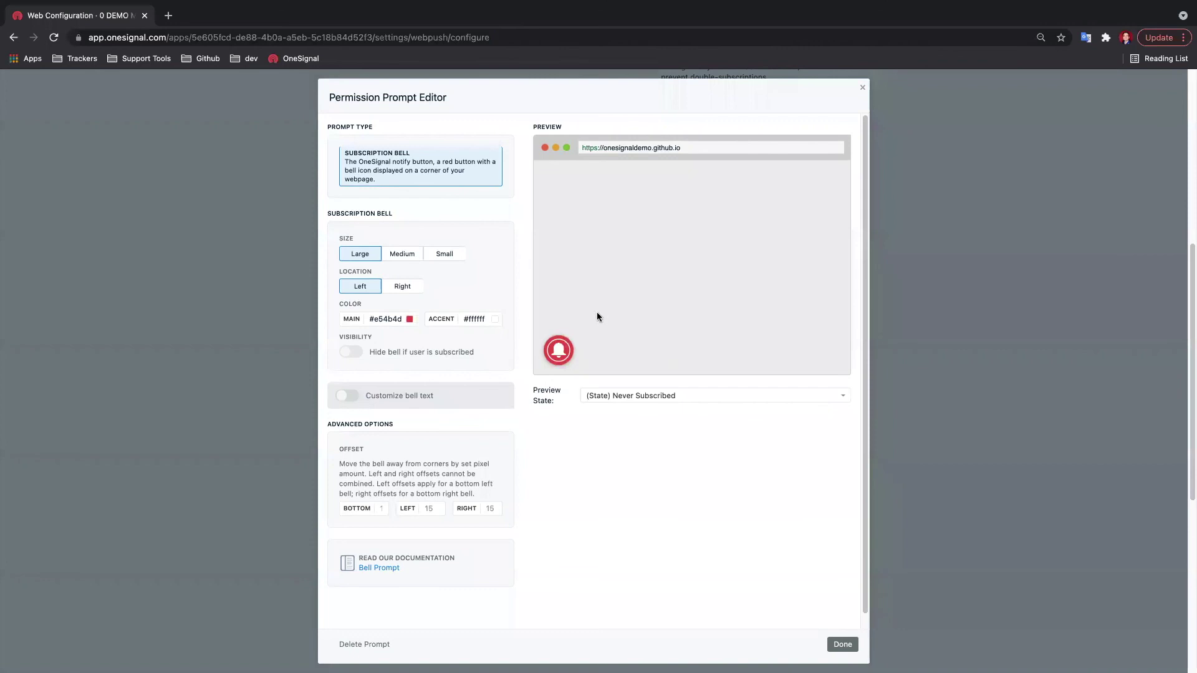
{"action": "left_click", "coordinate": [399, 287]}
{"action": "left_click", "coordinate": [405, 256]}
{"action": "left_click", "coordinate": [437, 255]}
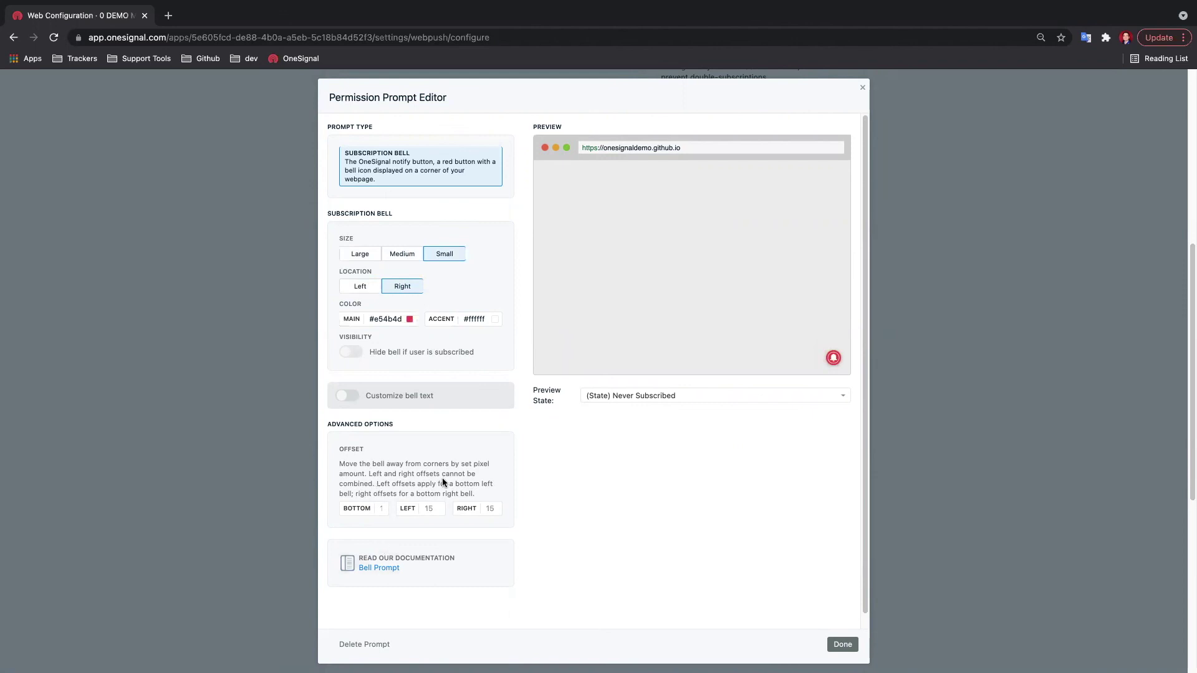
{"action": "left_click", "coordinate": [861, 85]}
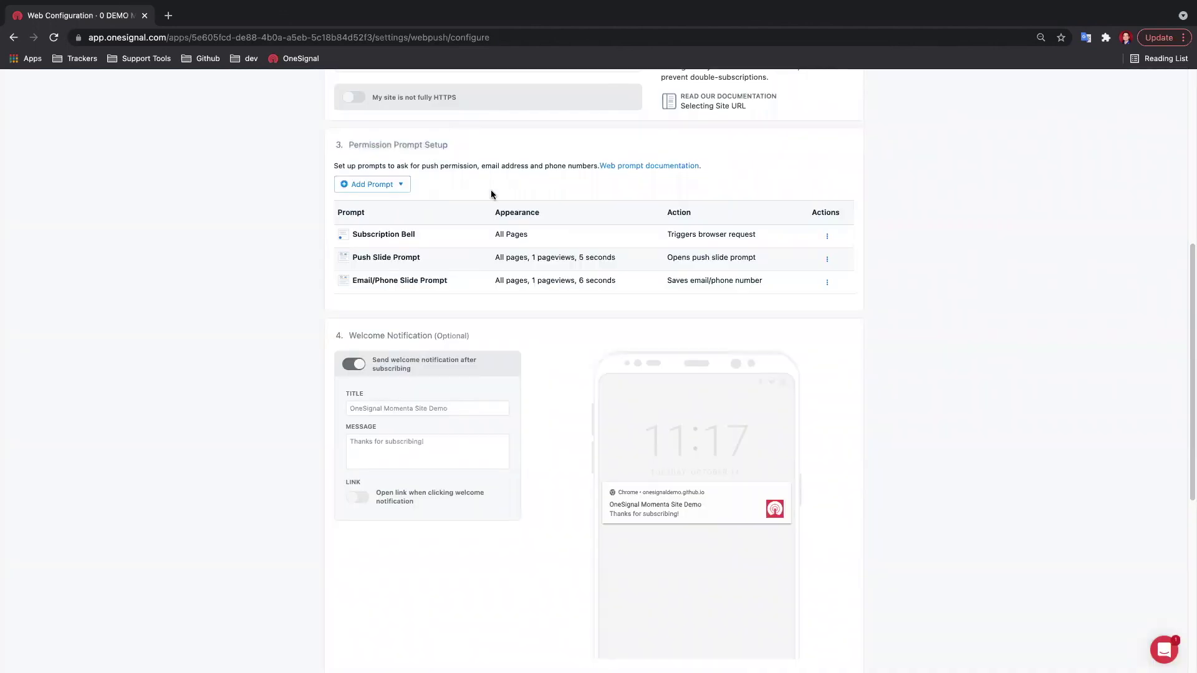
Set the Push Slide Prompt's auto-prompt to show after 3 page views.
{"action": "left_click", "coordinate": [395, 259]}
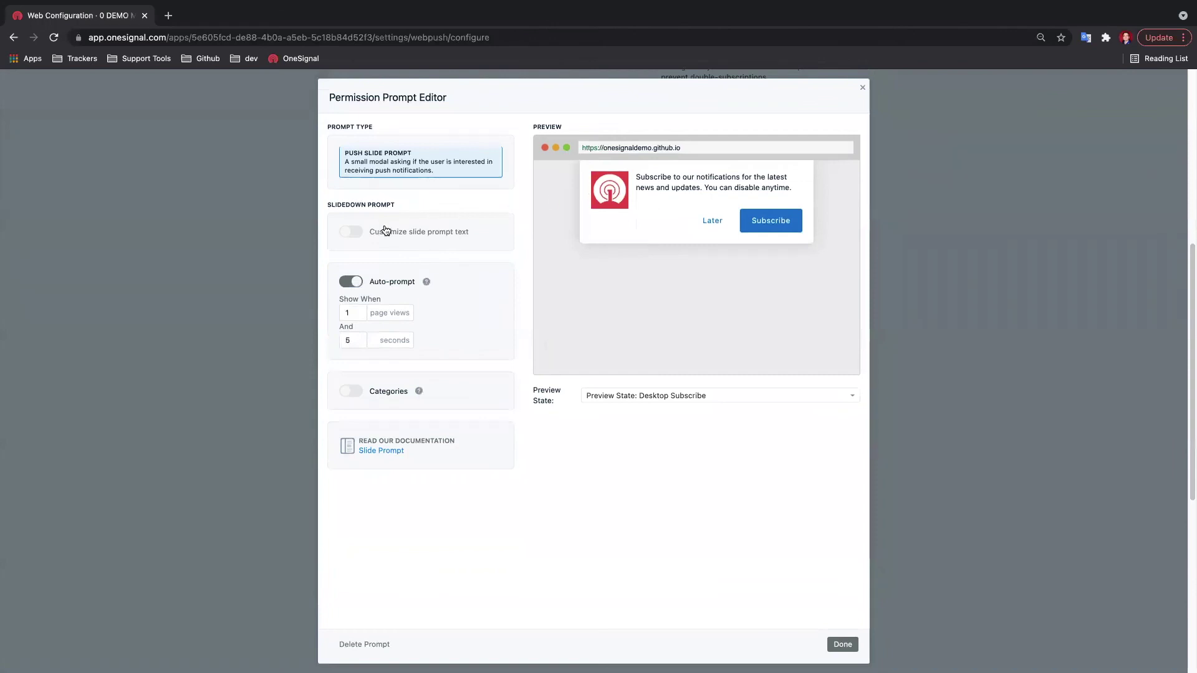
{"action": "left_click", "coordinate": [351, 233]}
{"action": "left_click", "coordinate": [352, 238]}
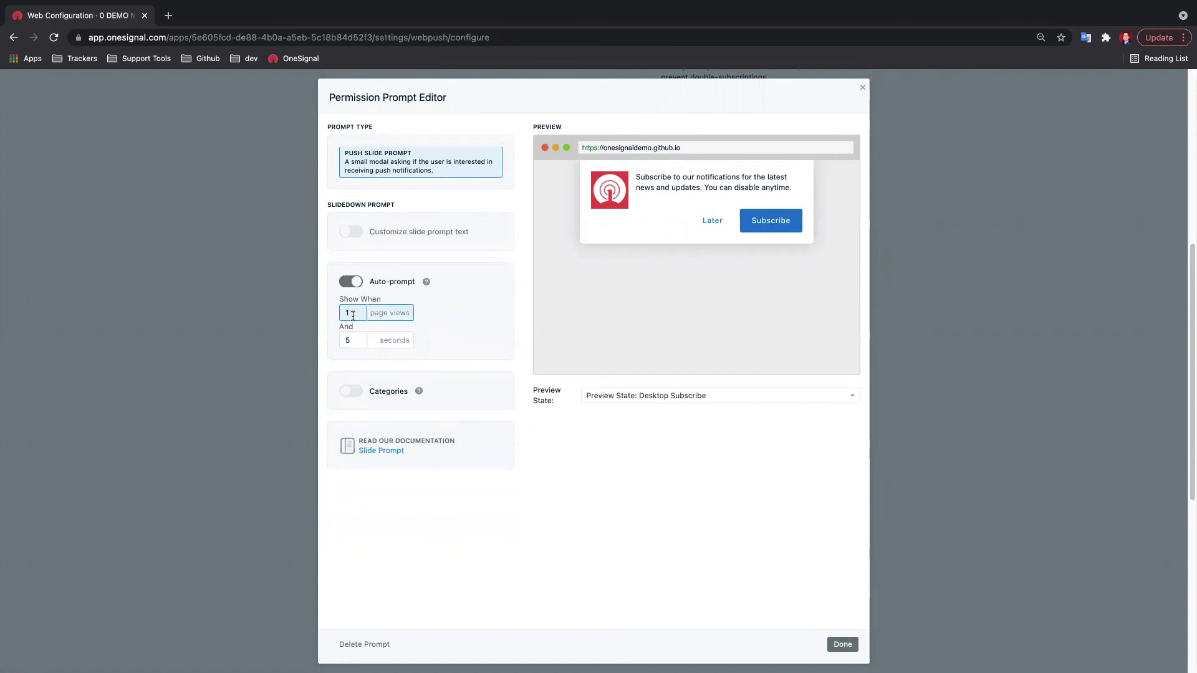
{"action": "key", "text": "BackSpace"}
{"action": "type", "text": "3"}
{"action": "left_click", "coordinate": [354, 336]}
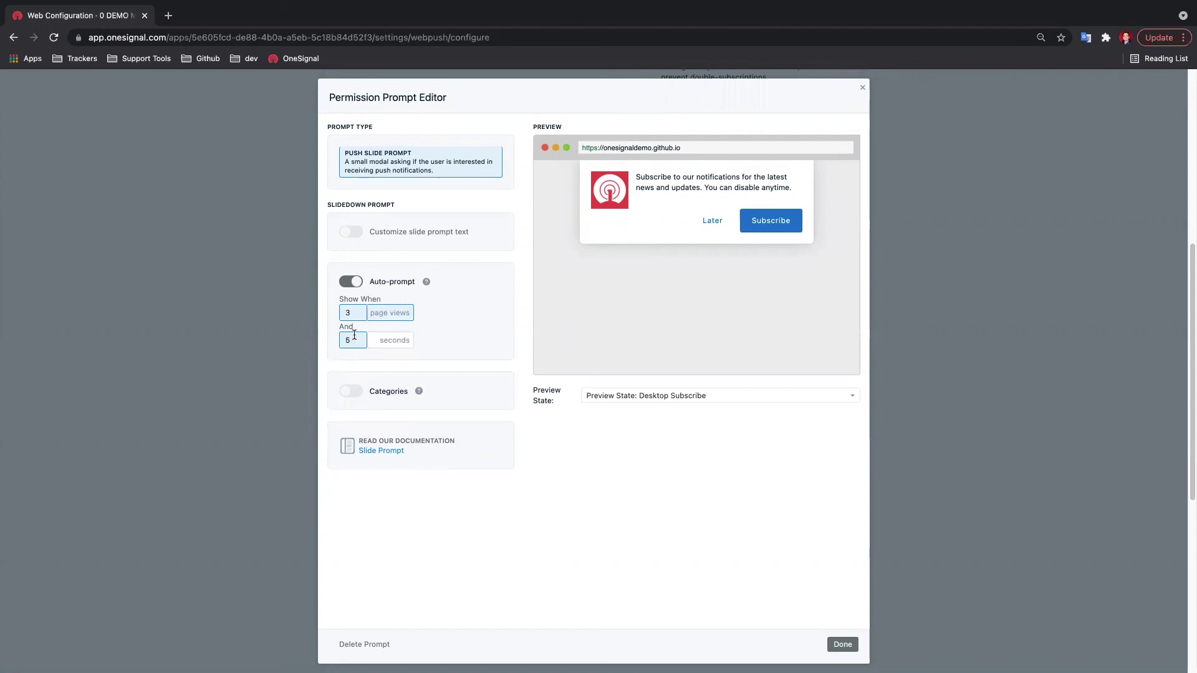
Enable categories on the Push Slide Prompt and define one with the tag key world_news and the label World News.
{"action": "left_click", "coordinate": [344, 395]}
{"action": "scroll", "coordinate": [410, 459], "scroll_direction": "down", "scroll_amount": 1}
{"action": "scroll", "coordinate": [410, 459], "scroll_direction": "down", "scroll_amount": 1}
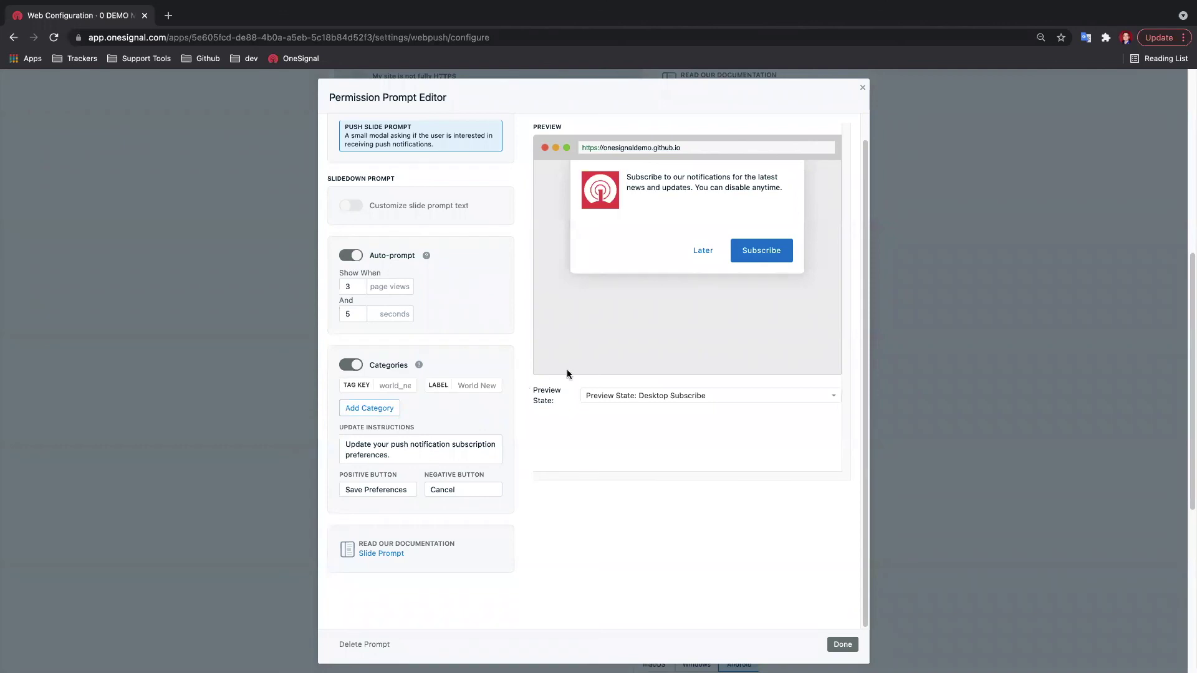
{"action": "left_click", "coordinate": [397, 385]}
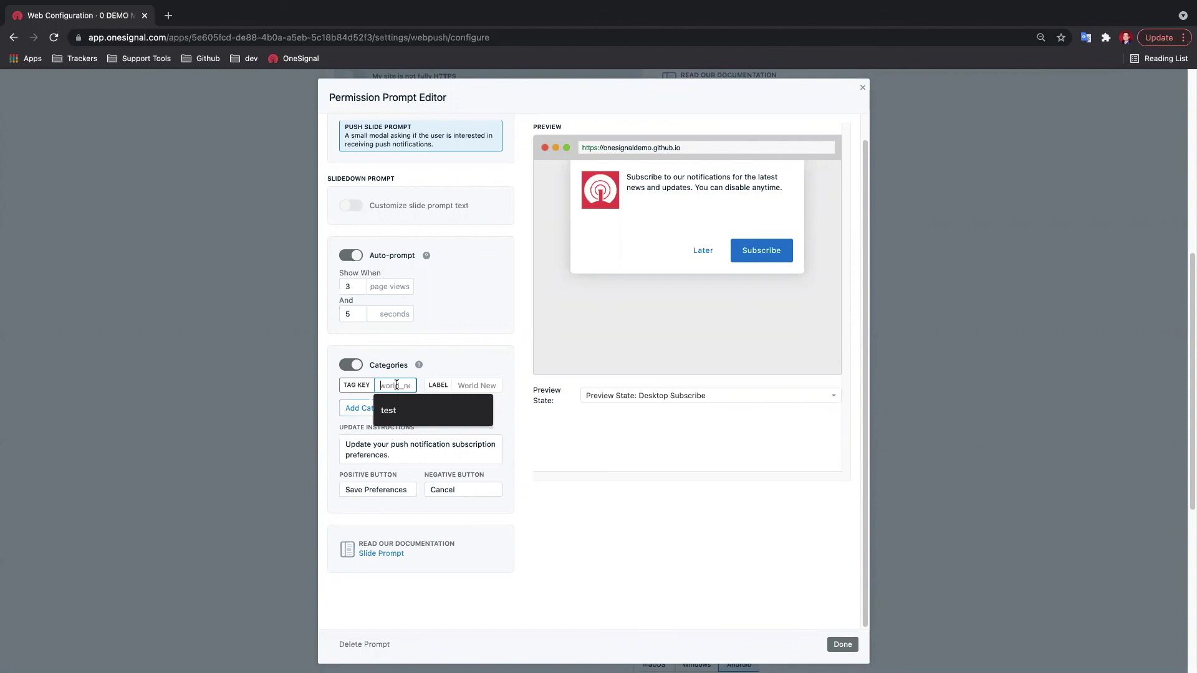
{"action": "type", "text": "wor"}
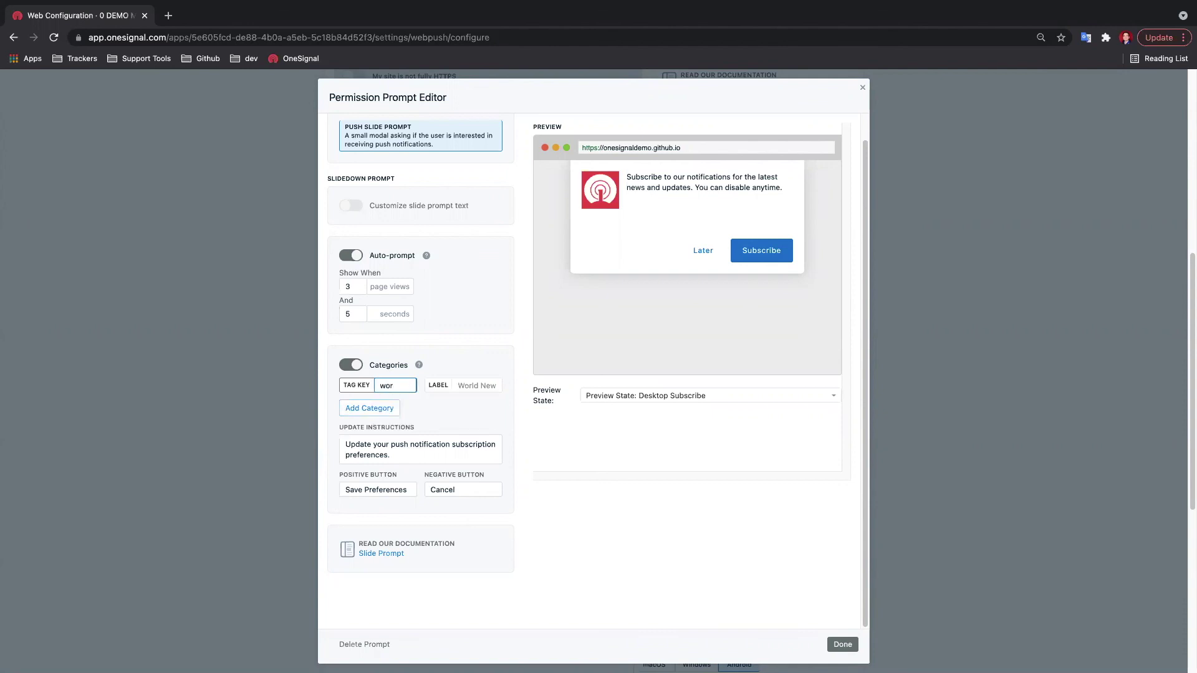
{"action": "type", "text": "dld_news"}
{"action": "key", "text": "Tab"}
{"action": "type", "text": "World News"}
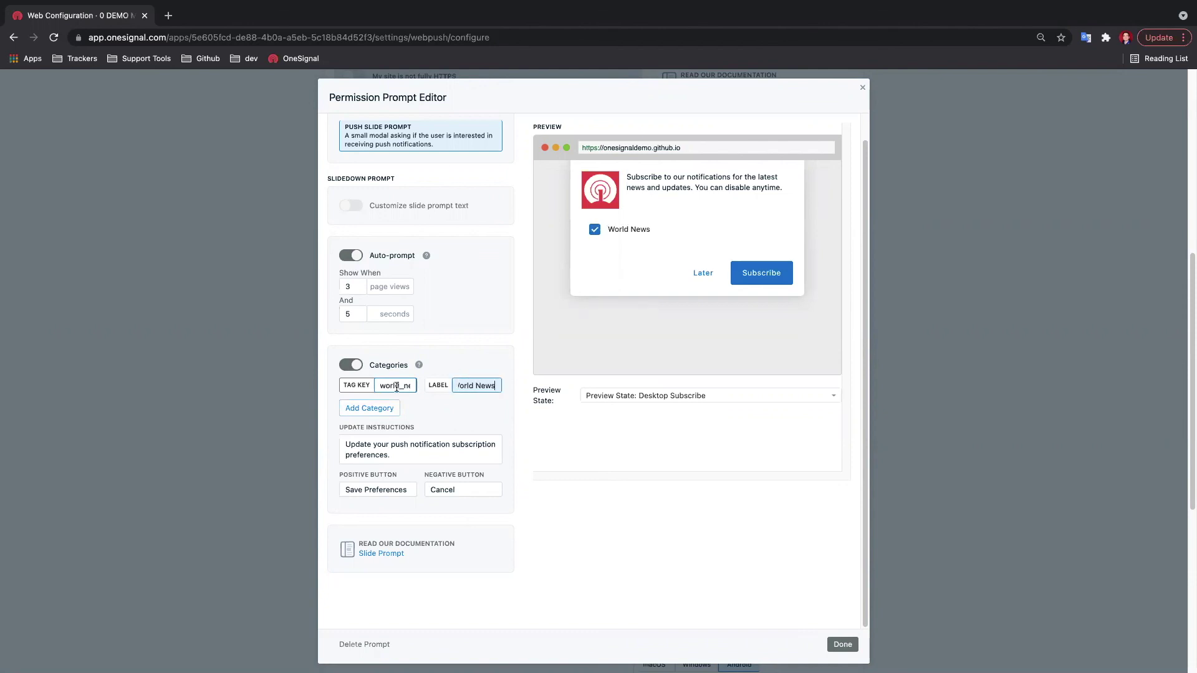
Add a second category with the tag key tech and the label Technology.
{"action": "left_click", "coordinate": [369, 408]}
{"action": "type", "text": "tes"}
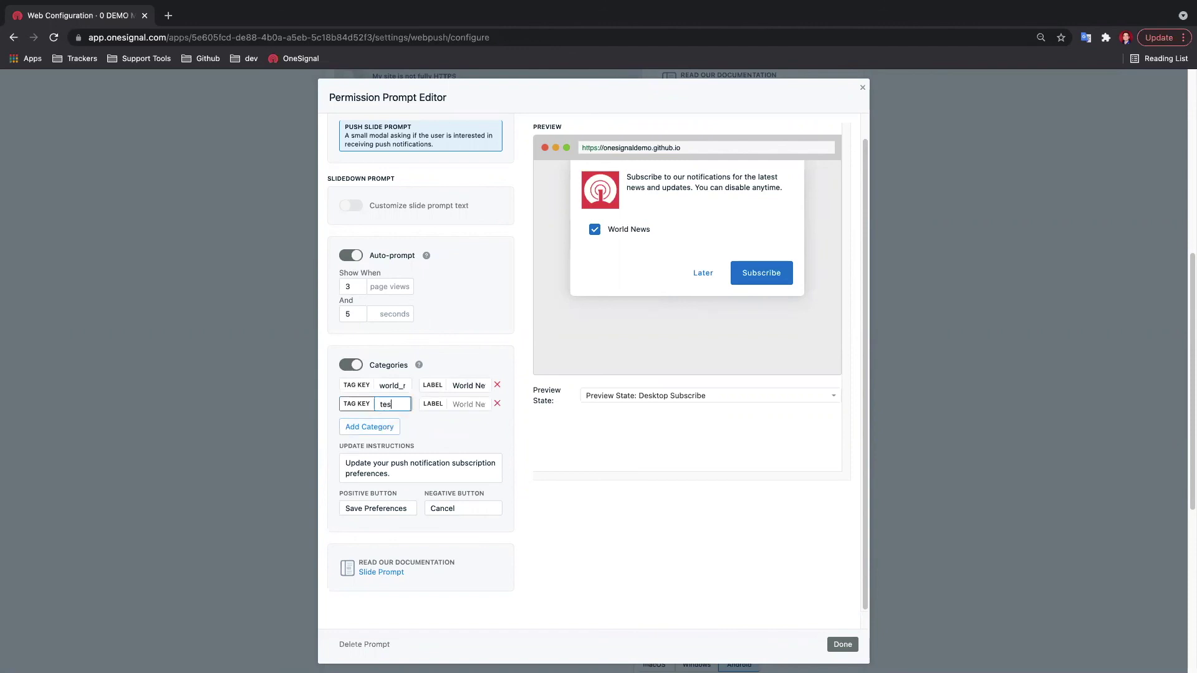
{"action": "type", "text": "ch"}
{"action": "key", "text": "Tab"}
{"action": "type", "text": "Te"}
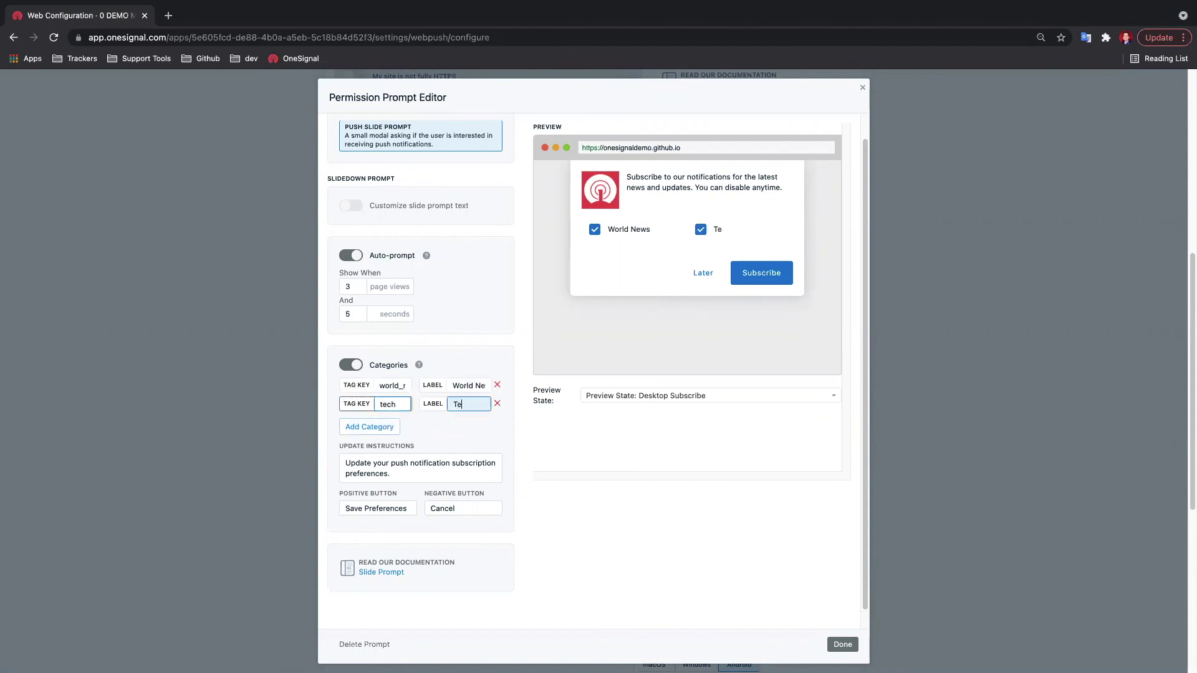
{"action": "type", "text": "chnology"}
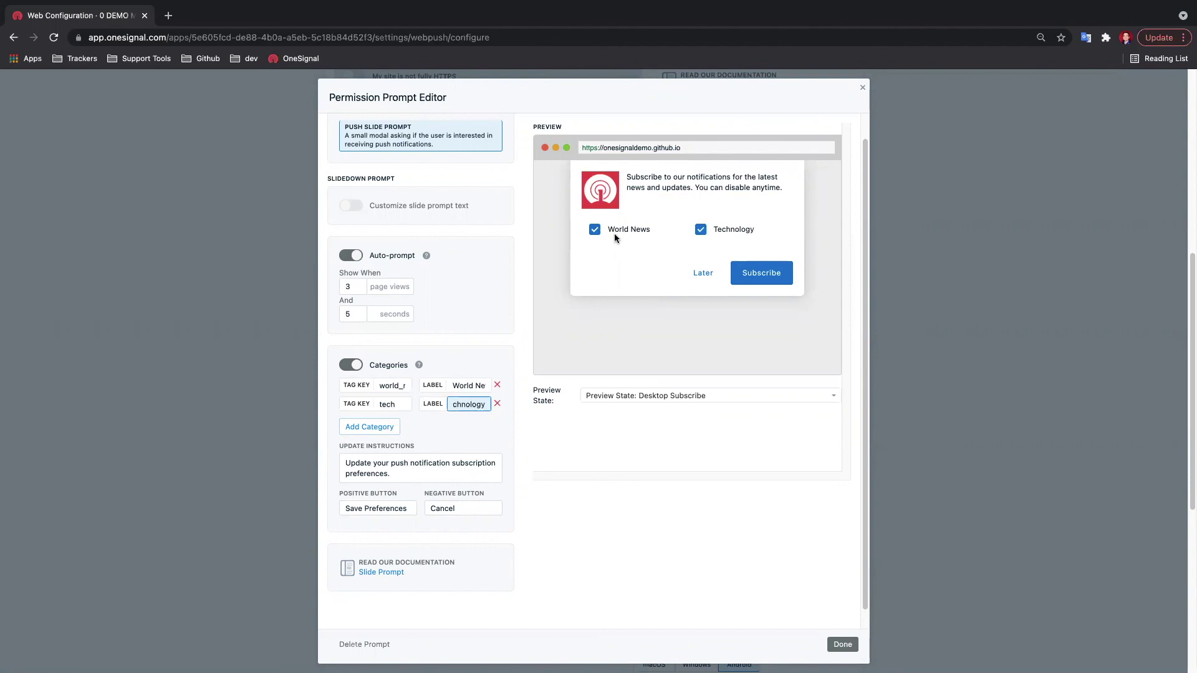
Uncheck World News in the prompt preview, review the category tag keys and close the prompt editor.
{"action": "left_click", "coordinate": [595, 231]}
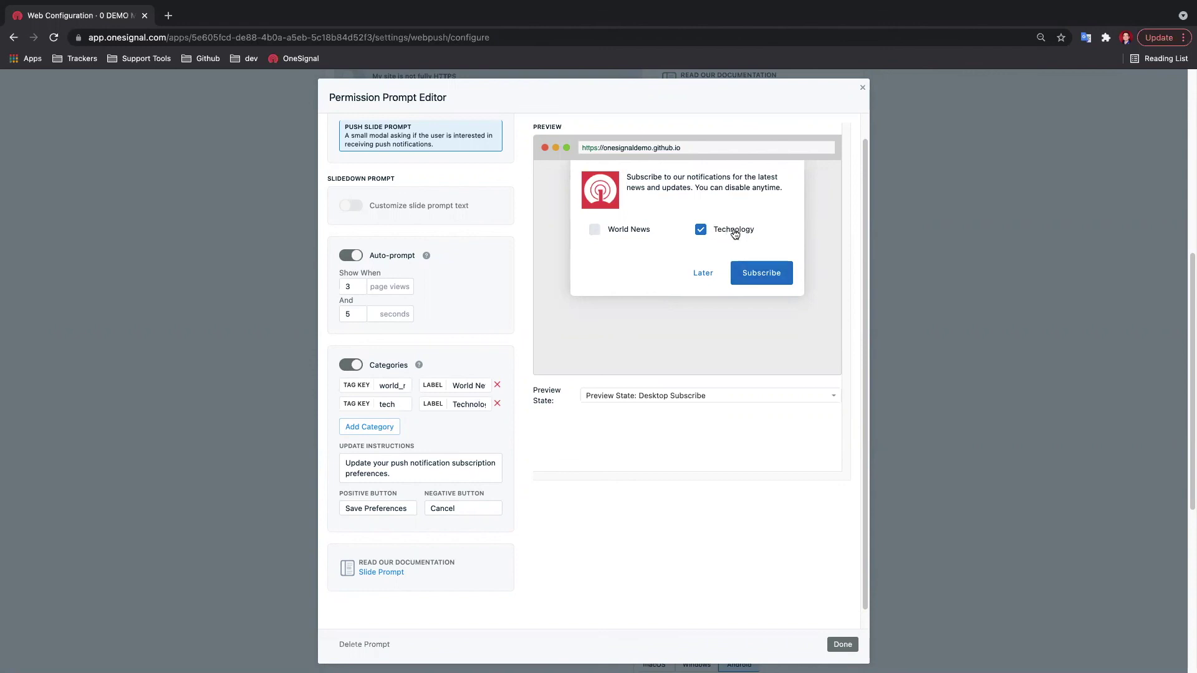
{"action": "left_click", "coordinate": [380, 403]}
{"action": "left_click_drag", "start_coordinate": [402, 404], "coordinate": [368, 405]}
{"action": "left_click", "coordinate": [383, 402]}
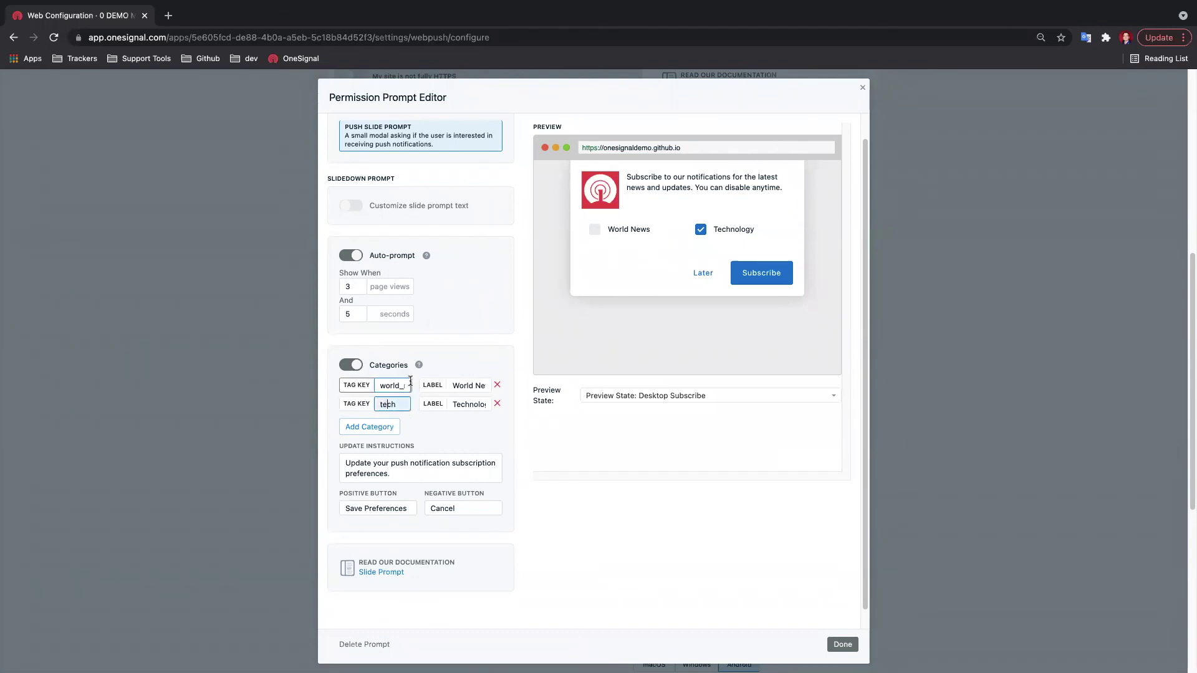
{"action": "scroll", "coordinate": [397, 409], "scroll_direction": "down", "scroll_amount": 1}
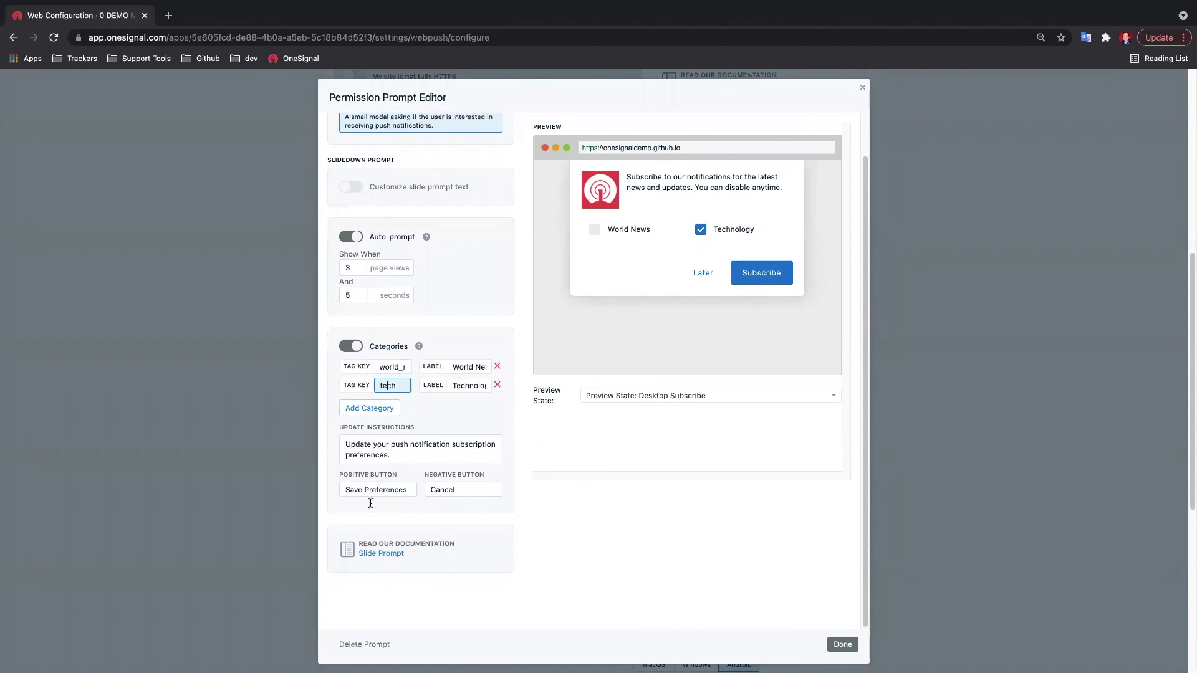
{"action": "left_click", "coordinate": [862, 88]}
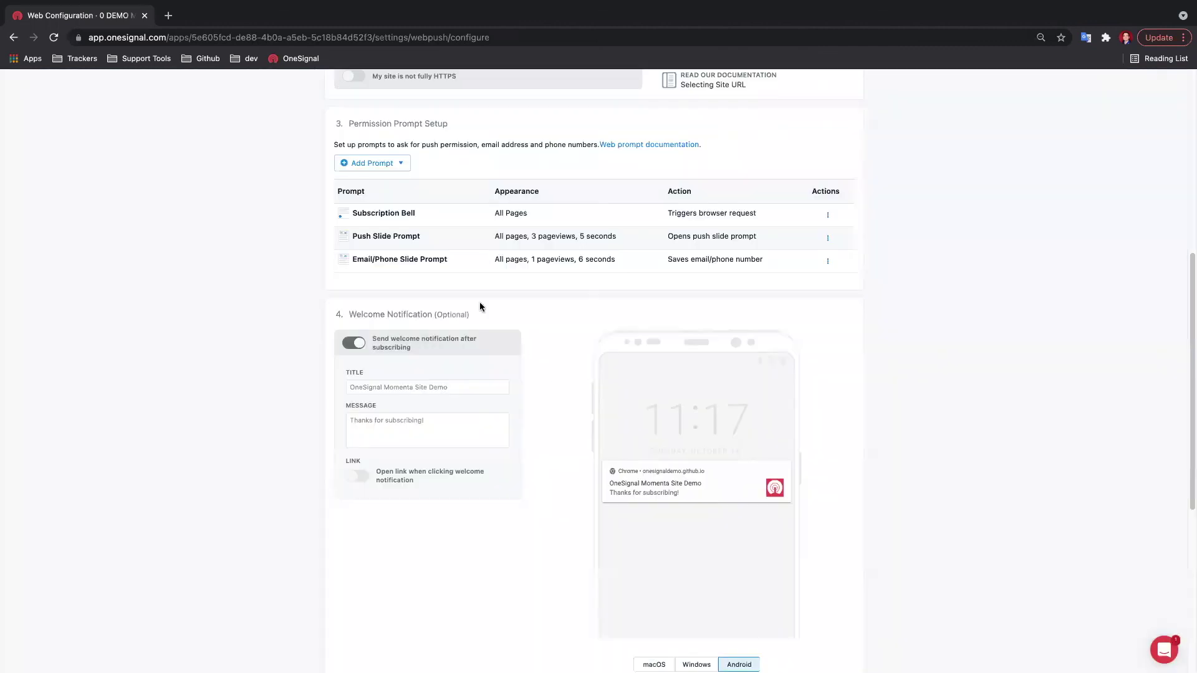
Review the Email/Phone Slide Prompt settings, switching Capture Email off and back on, and close the editor.
{"action": "left_click", "coordinate": [428, 255]}
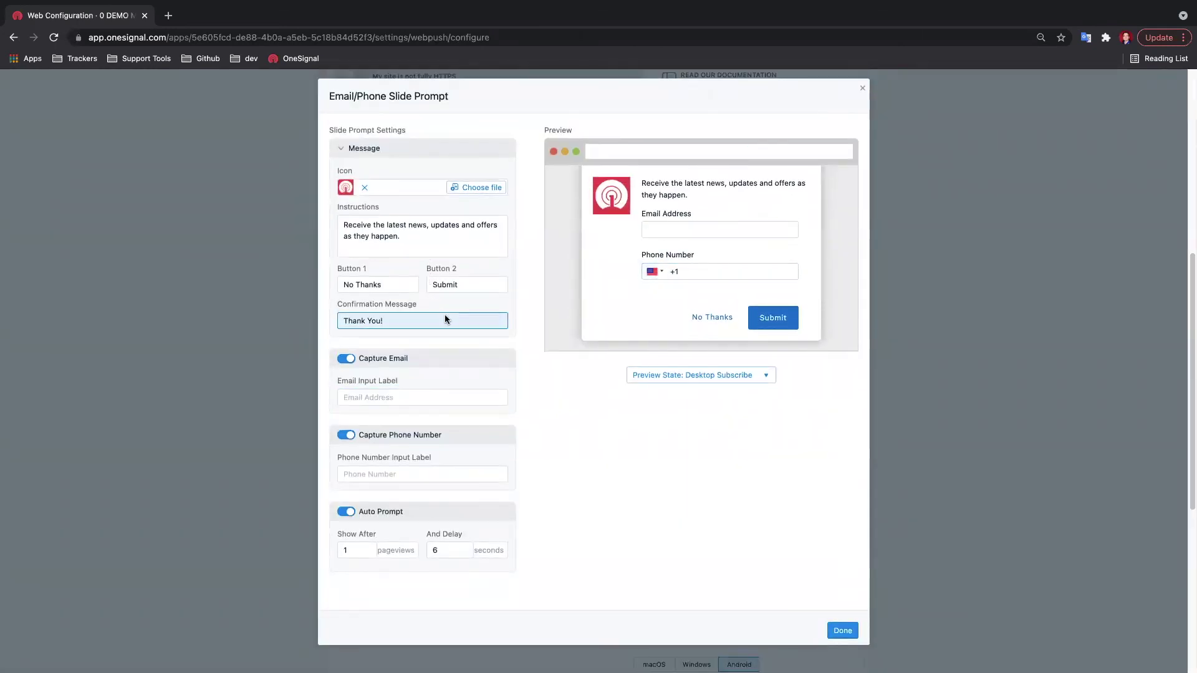
{"action": "left_click", "coordinate": [348, 359]}
{"action": "left_click", "coordinate": [348, 359]}
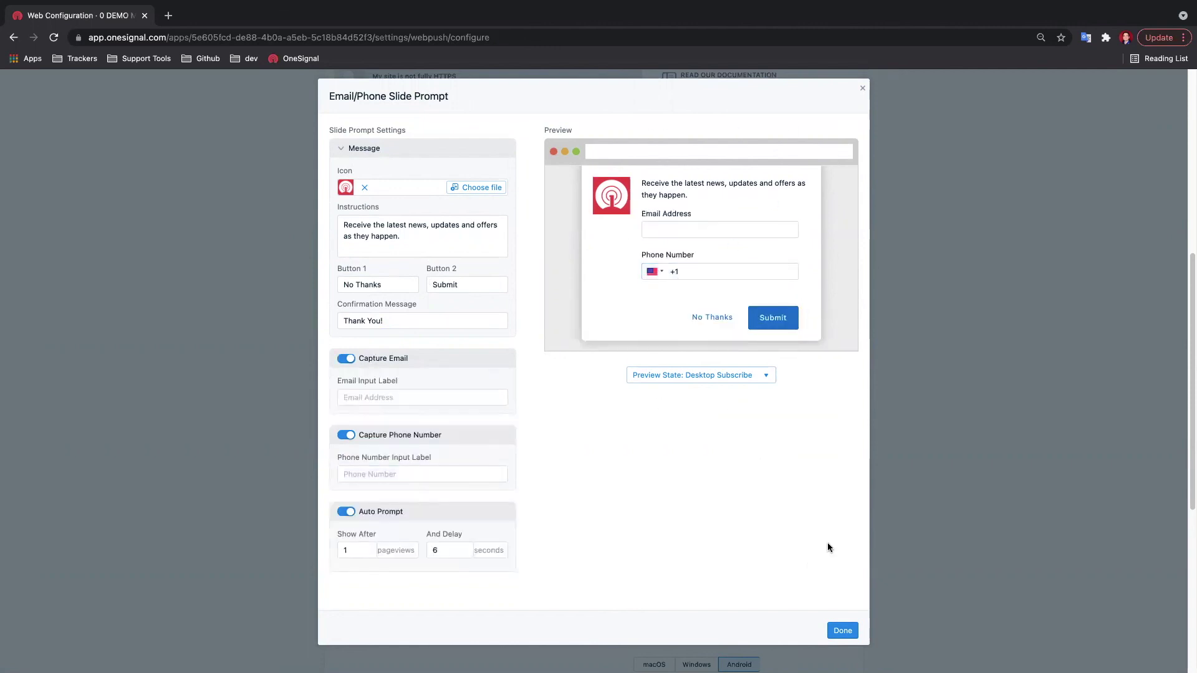
{"action": "left_click", "coordinate": [861, 88]}
{"action": "scroll", "coordinate": [559, 323], "scroll_direction": "up", "scroll_amount": 7}
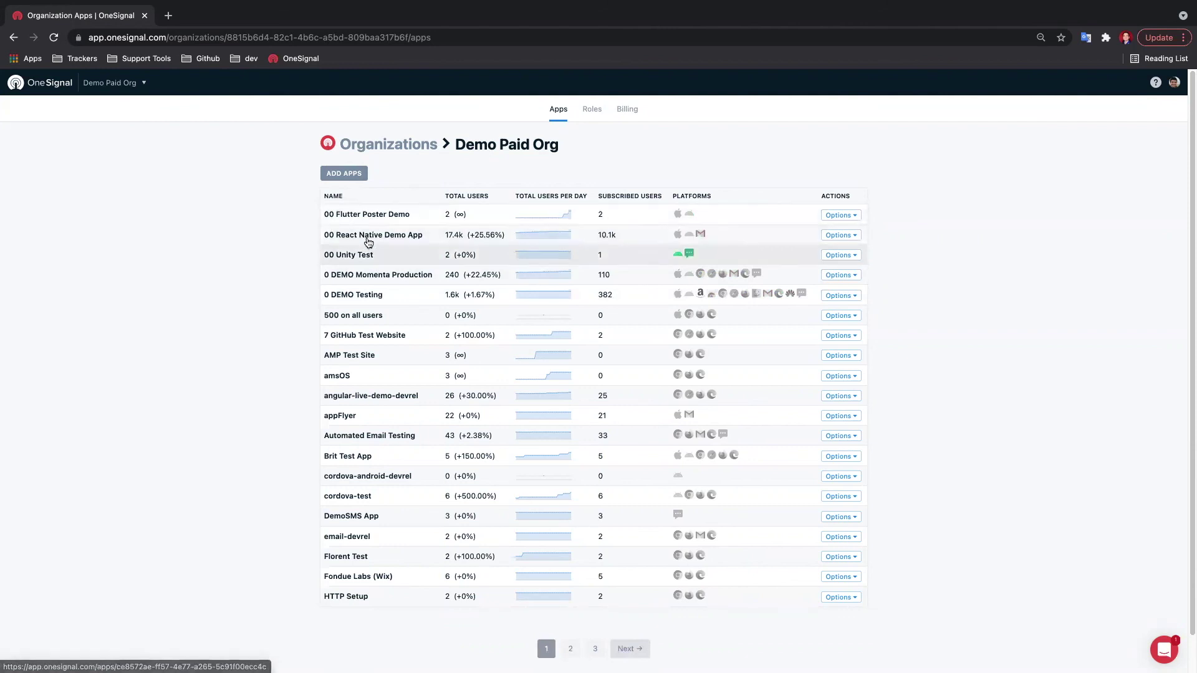
Open the 0 DEMO Momenta Production app's All Users list and examine the tags stored for each user.
{"action": "left_click", "coordinate": [381, 278]}
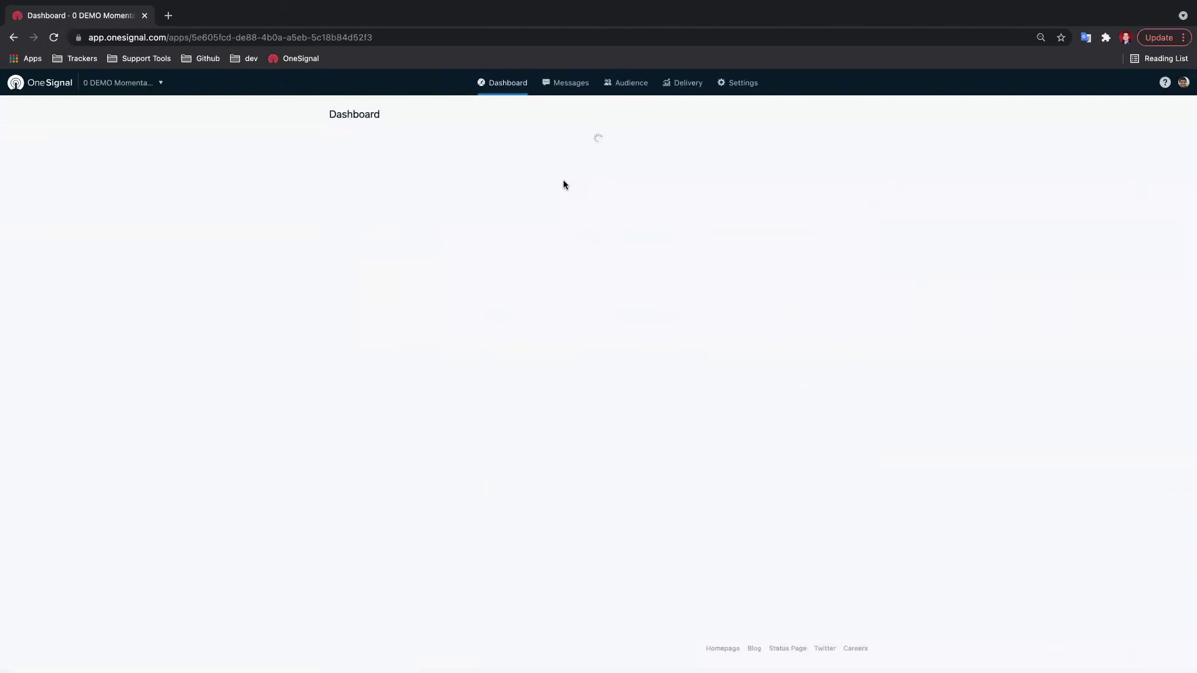
{"action": "left_click", "coordinate": [626, 84]}
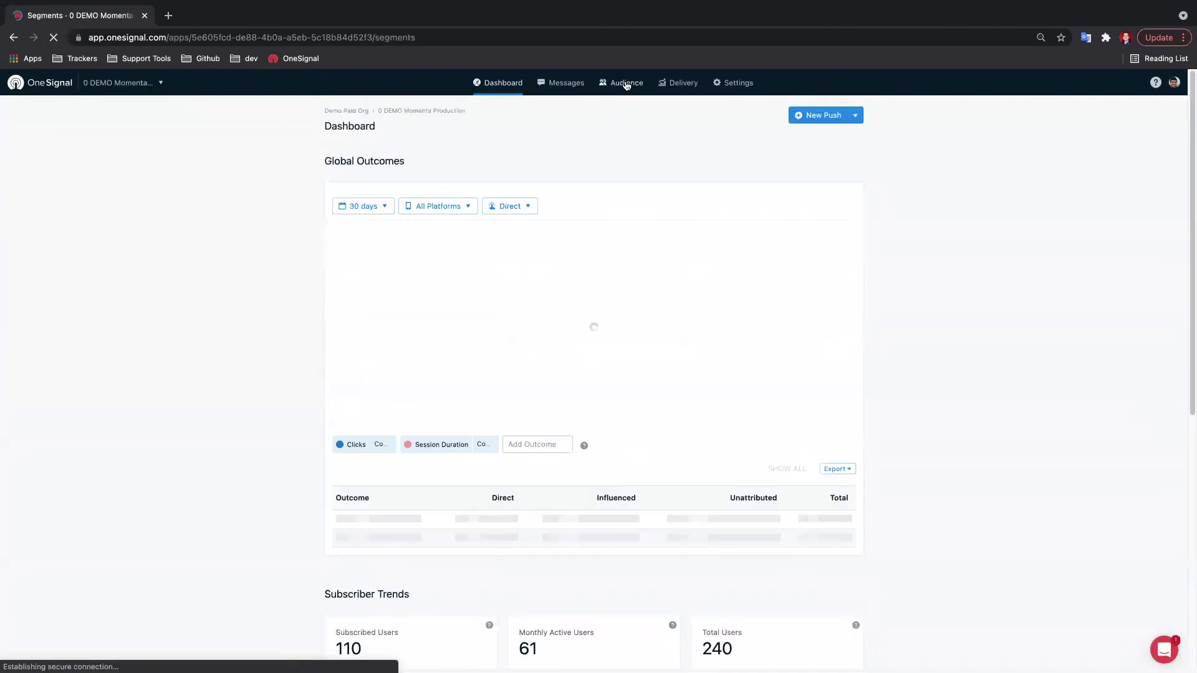
{"action": "left_click", "coordinate": [597, 110]}
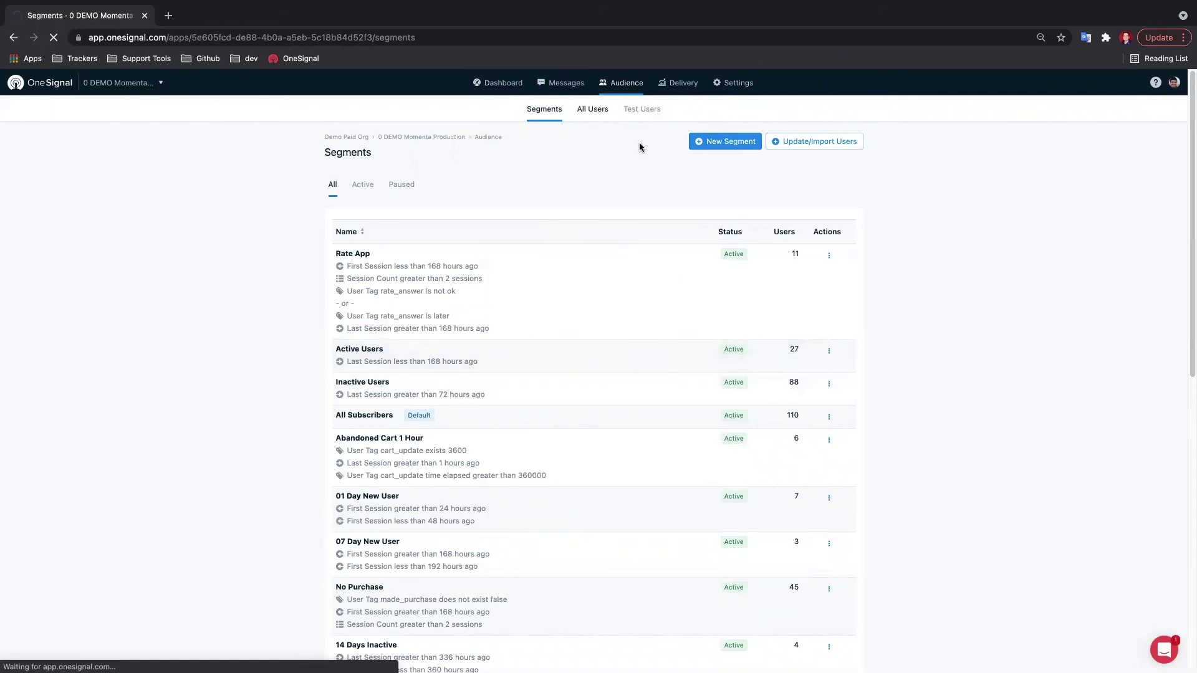
{"action": "left_click", "coordinate": [589, 113]}
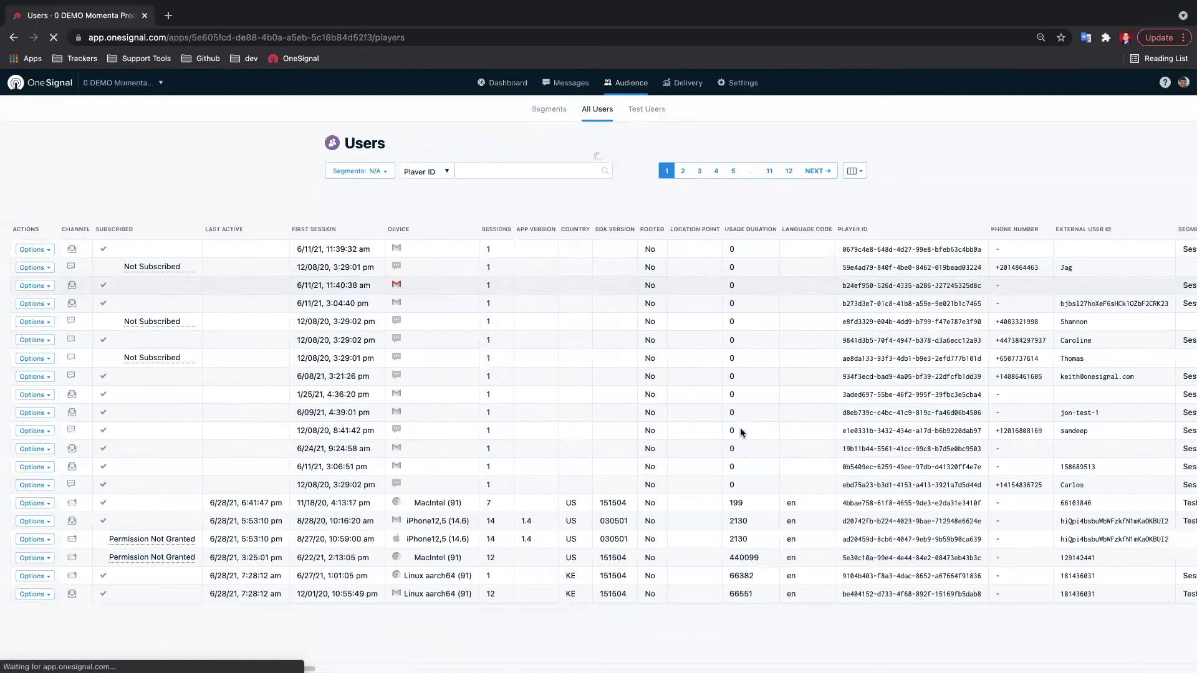
{"action": "scroll", "coordinate": [740, 429], "scroll_direction": "right", "scroll_amount": 10}
{"action": "scroll", "coordinate": [740, 429], "scroll_direction": "right", "scroll_amount": 12}
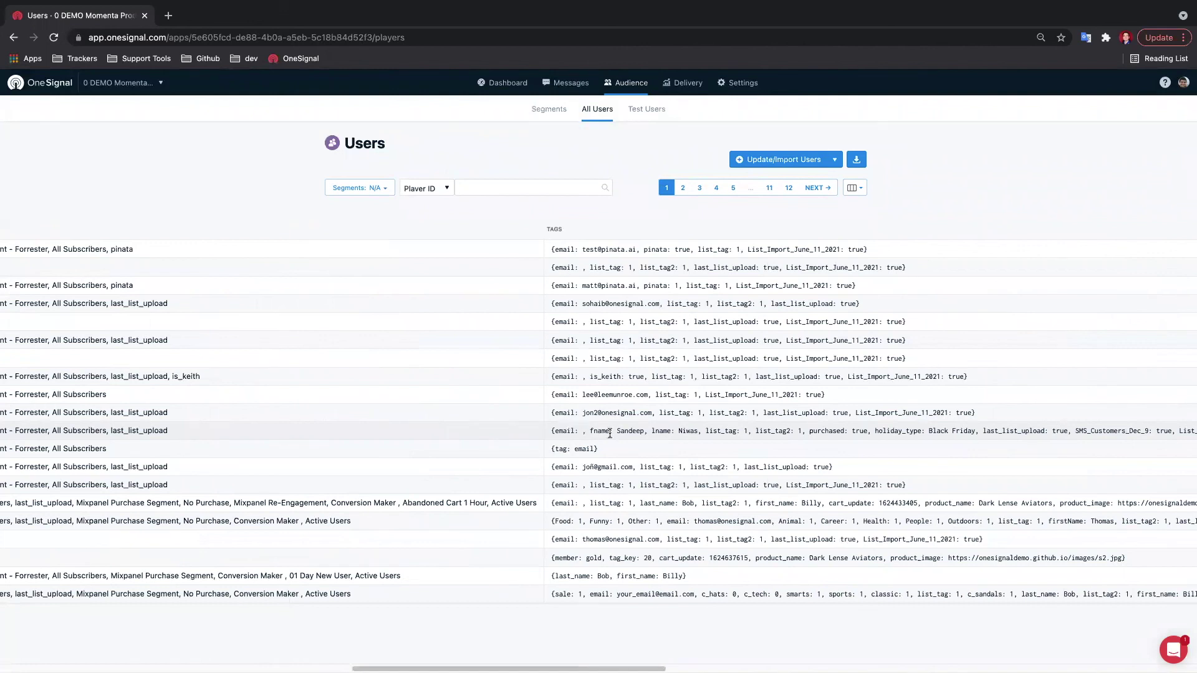
{"action": "double_click", "coordinate": [564, 429]}
{"action": "left_click", "coordinate": [565, 397]}
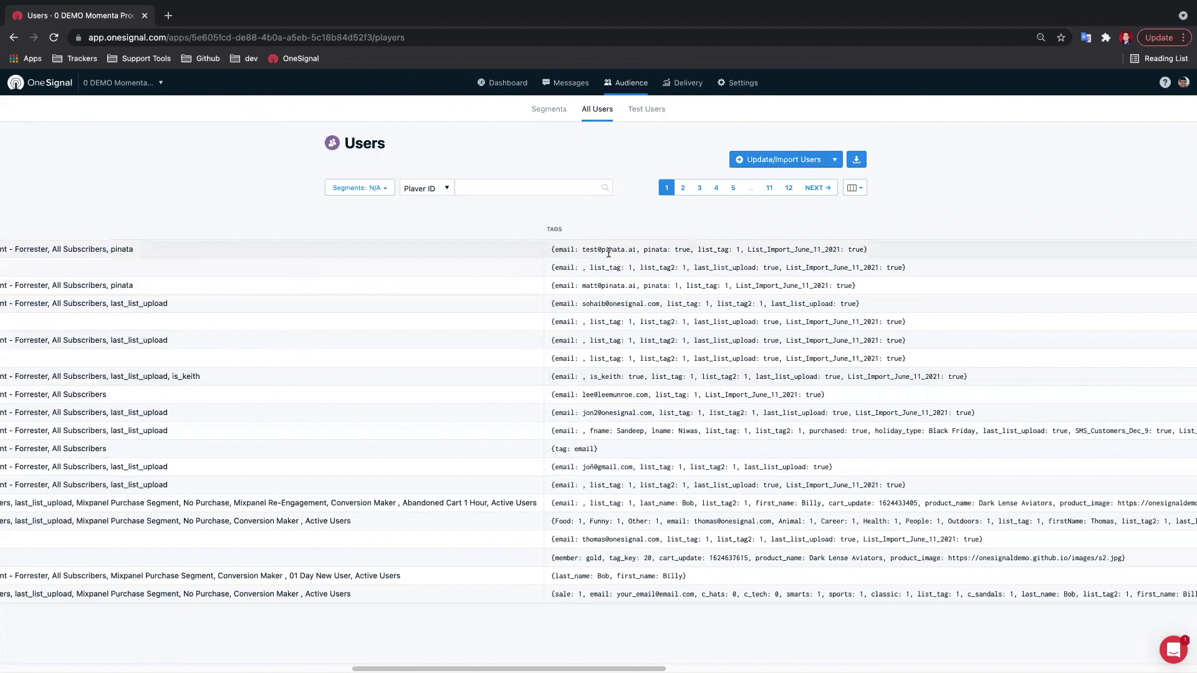
Examine the first_name and last_name tags of a user near the end of the All Users list.
{"action": "scroll", "coordinate": [634, 396], "scroll_direction": "down", "scroll_amount": 1}
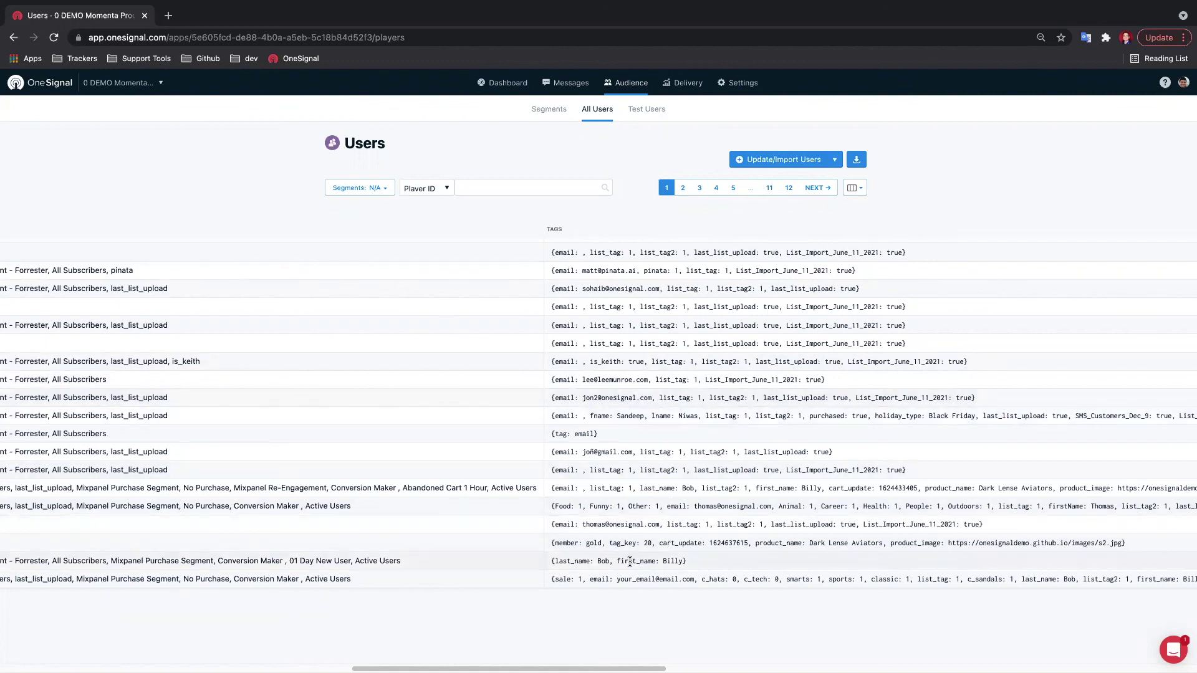
{"action": "left_click_drag", "start_coordinate": [616, 558], "coordinate": [125, 559]}
Open the report of the delivered push whose text defaults product_name to "sun glasses" and duplicate that message.
{"action": "left_click", "coordinate": [573, 85]}
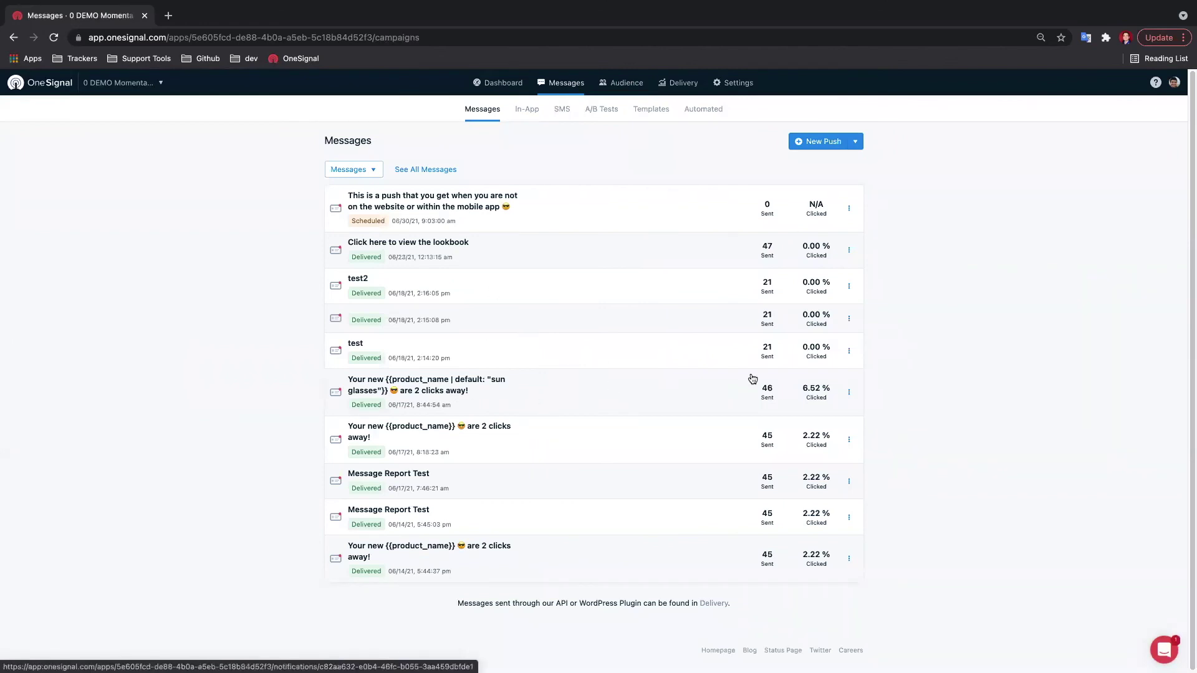
{"action": "left_click", "coordinate": [848, 391]}
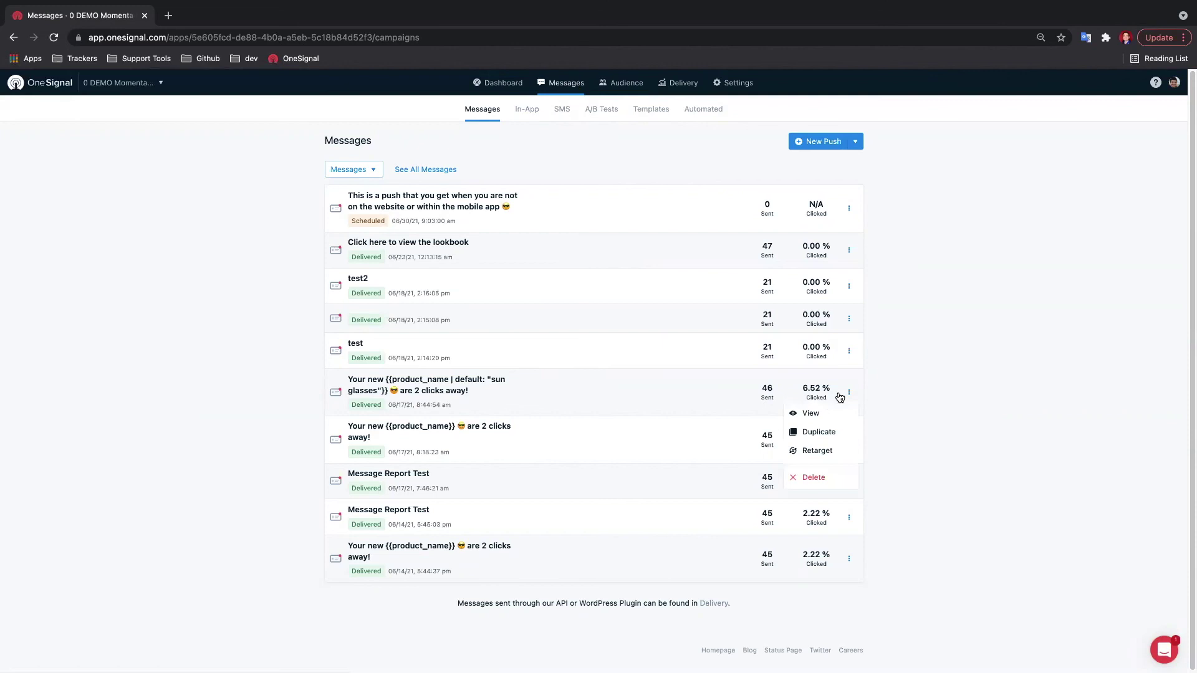
{"action": "left_click", "coordinate": [813, 414]}
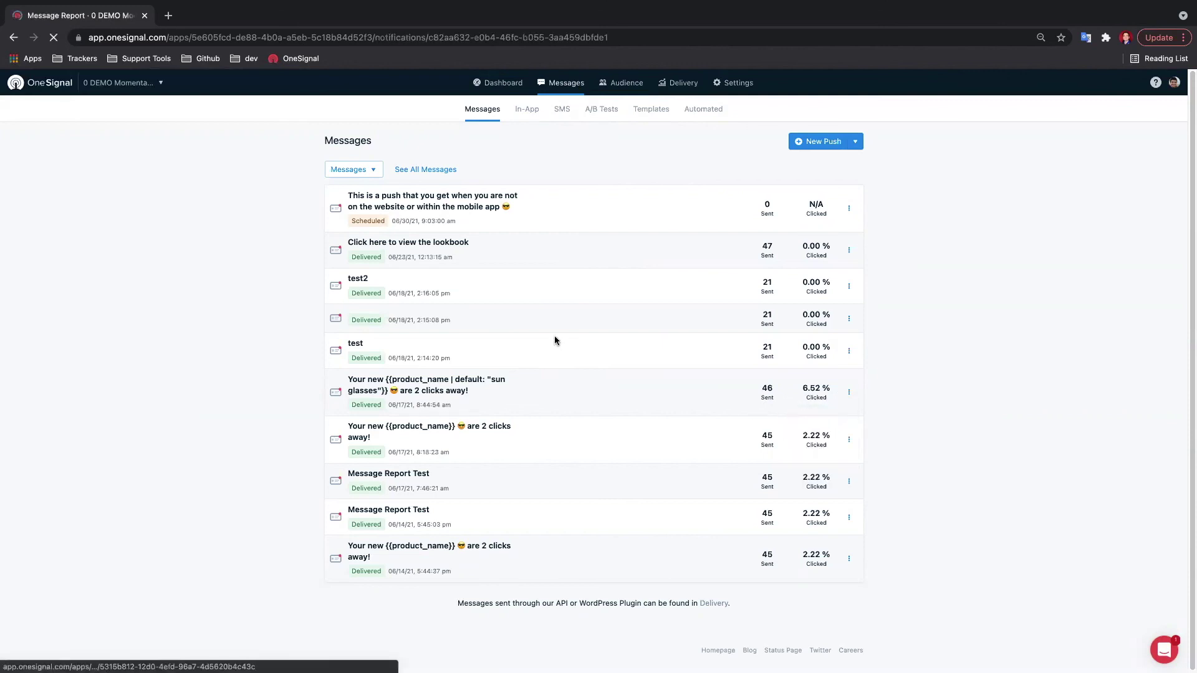
{"action": "left_click", "coordinate": [780, 115]}
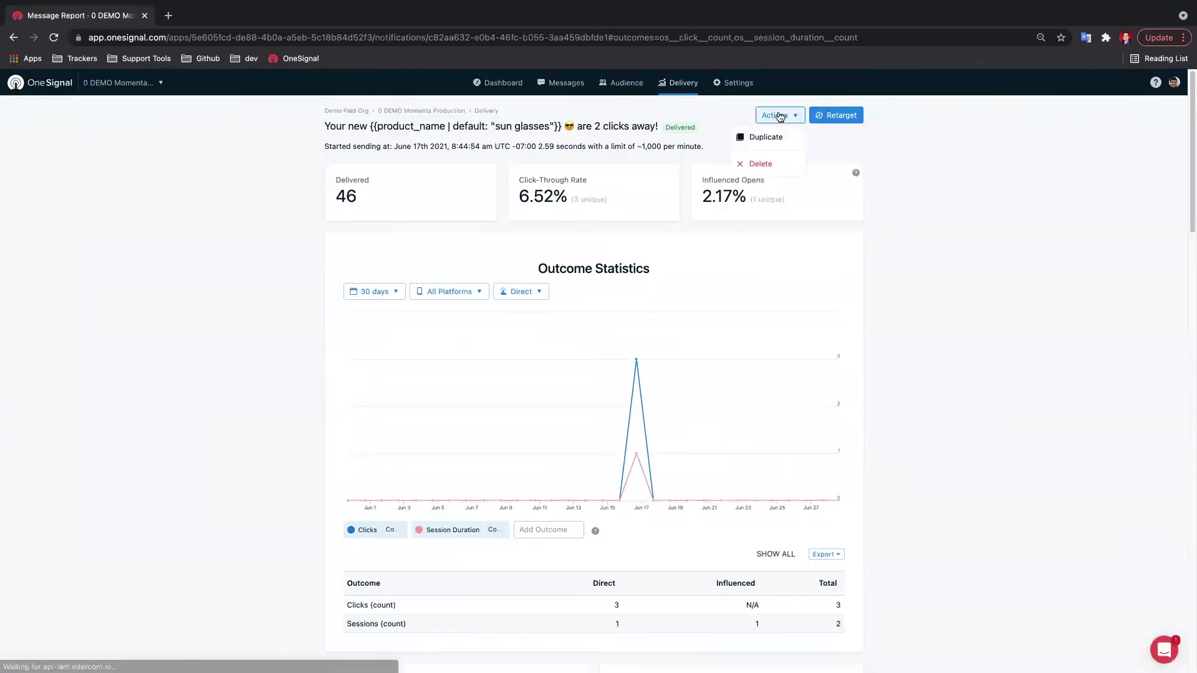
{"action": "left_click", "coordinate": [763, 134]}
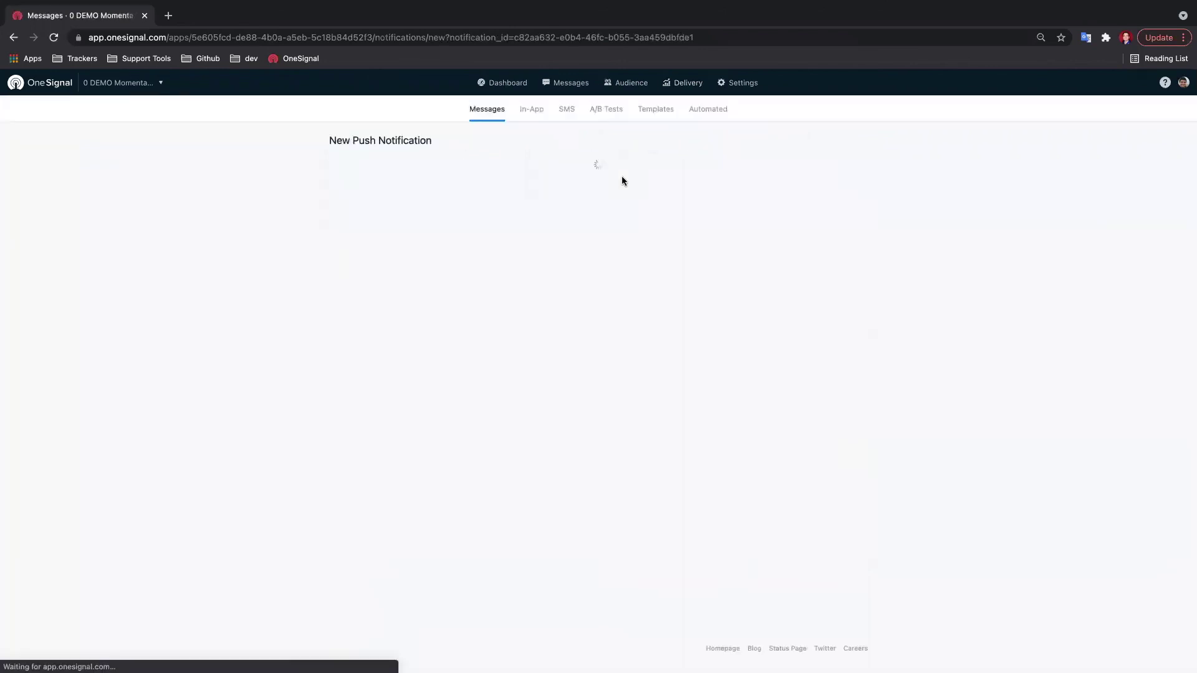
Begin the duplicated push's title with {{first_name}}, remove its trailing 3, and check the {{product_image}} tag in the Image field.
{"action": "scroll", "coordinate": [506, 382], "scroll_direction": "down", "scroll_amount": 2}
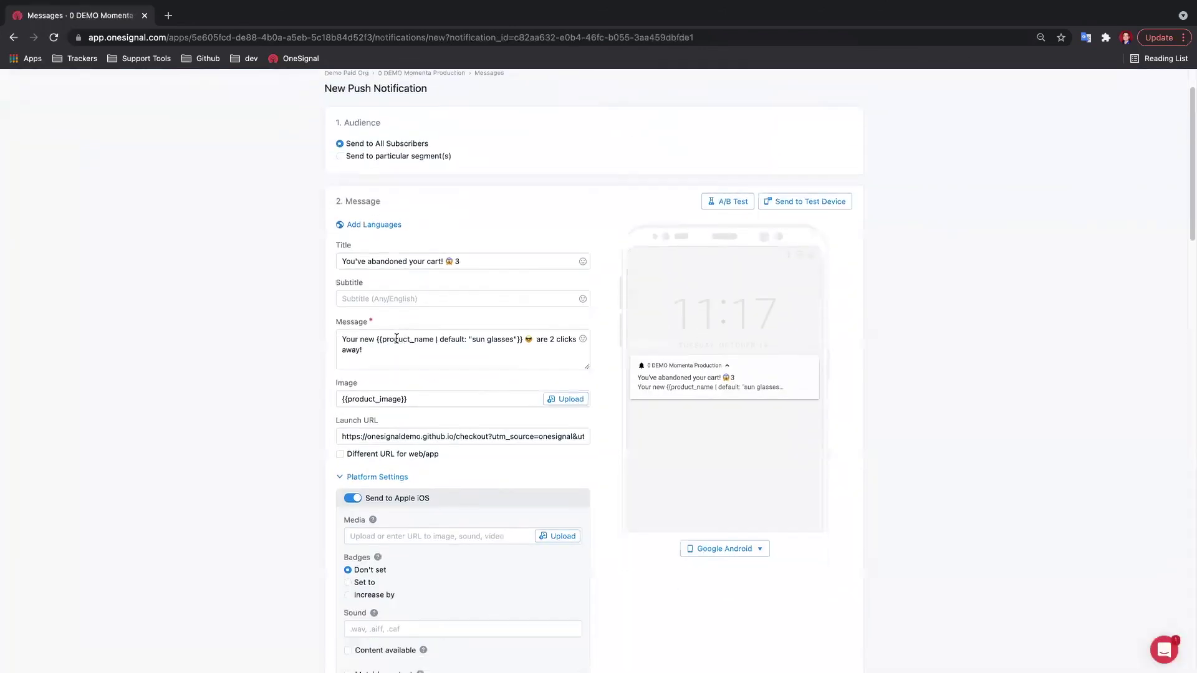
{"action": "left_click_drag", "start_coordinate": [381, 340], "coordinate": [428, 342]}
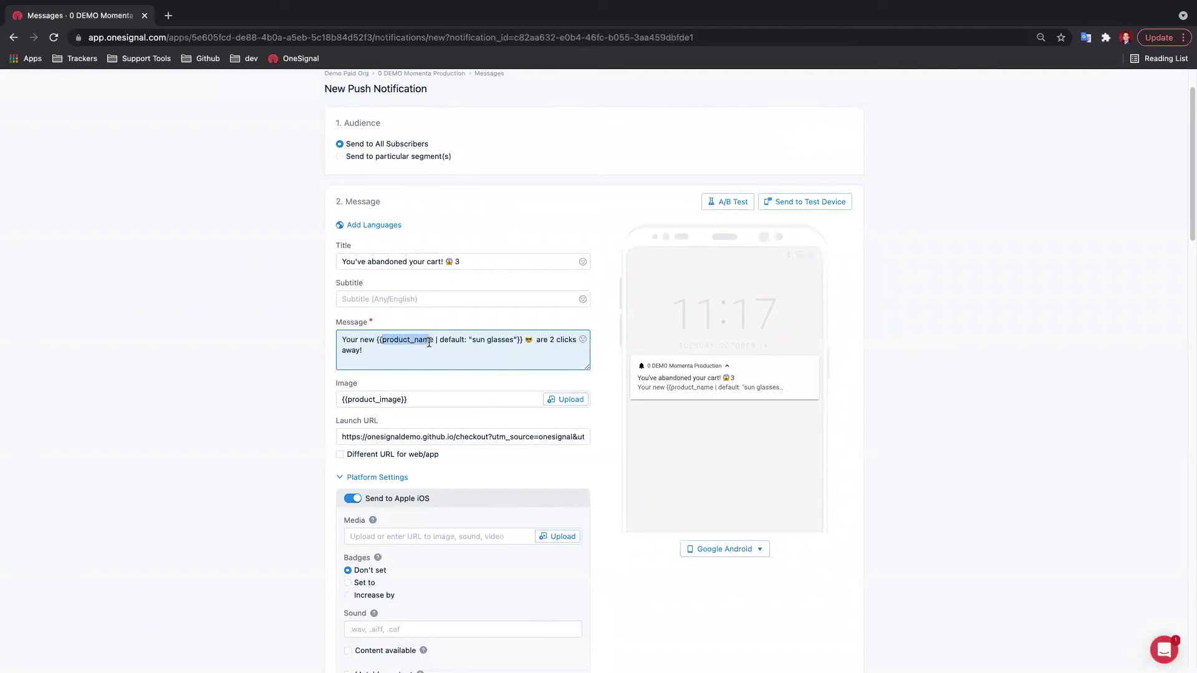
{"action": "left_click", "coordinate": [339, 262]}
{"action": "type", "text": "{{fir"}
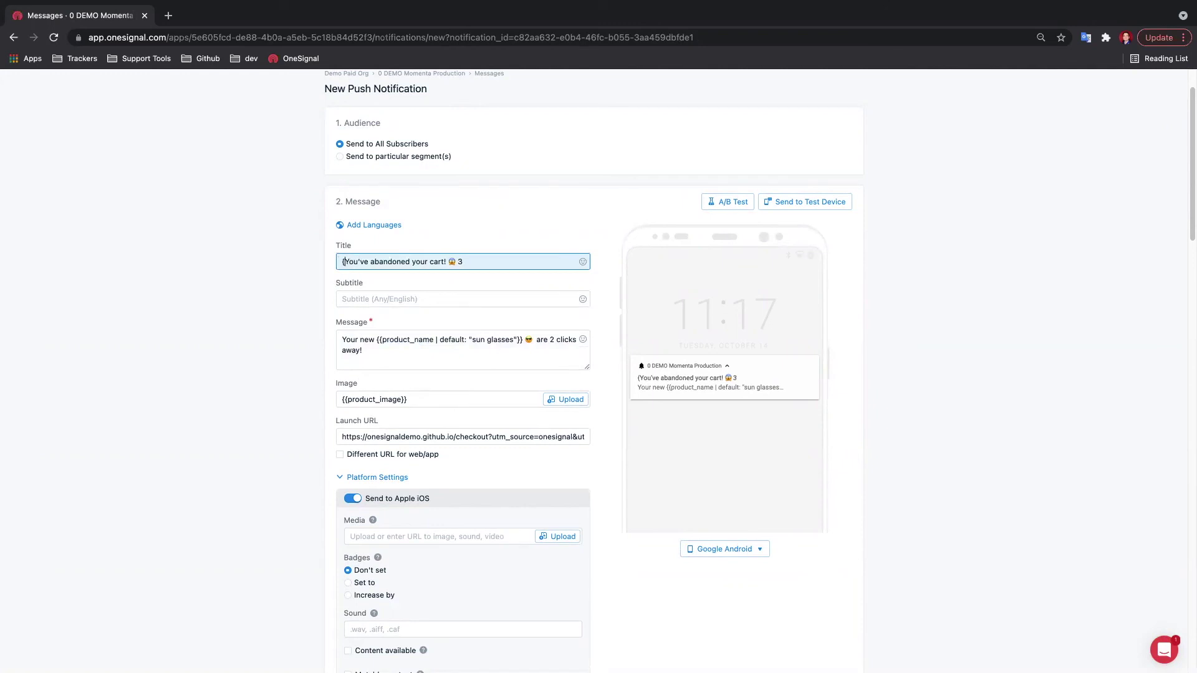
{"action": "type", "text": "st_name}}"}
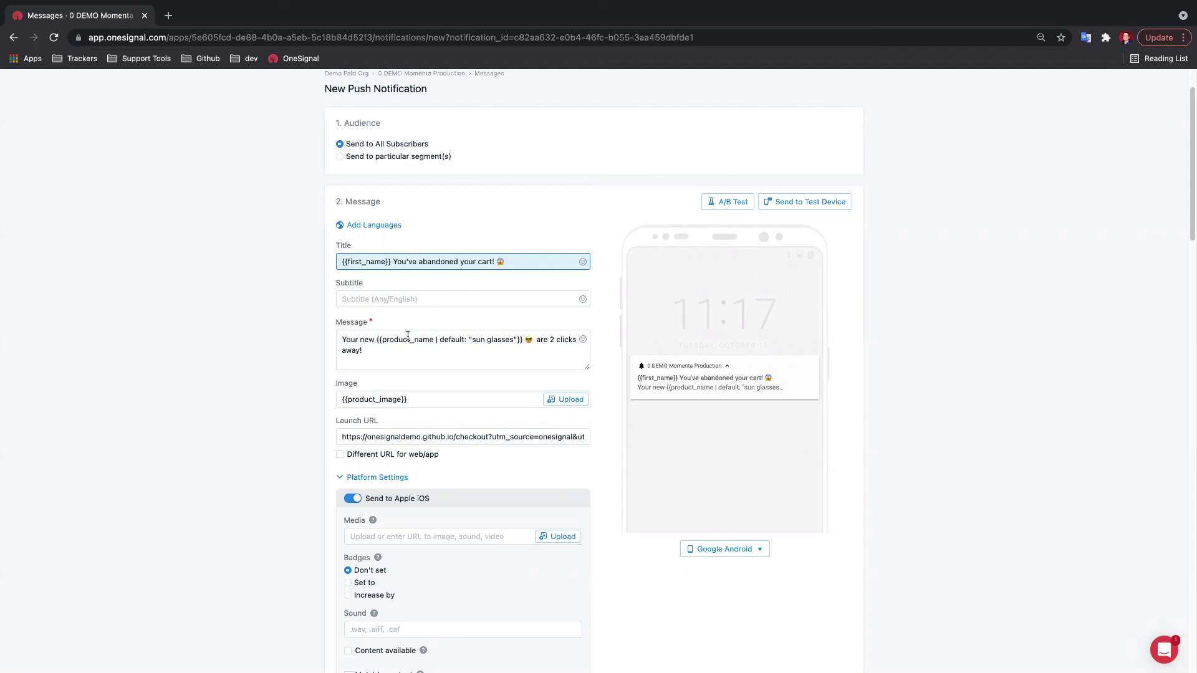
{"action": "scroll", "coordinate": [423, 387], "scroll_direction": "down", "scroll_amount": 1}
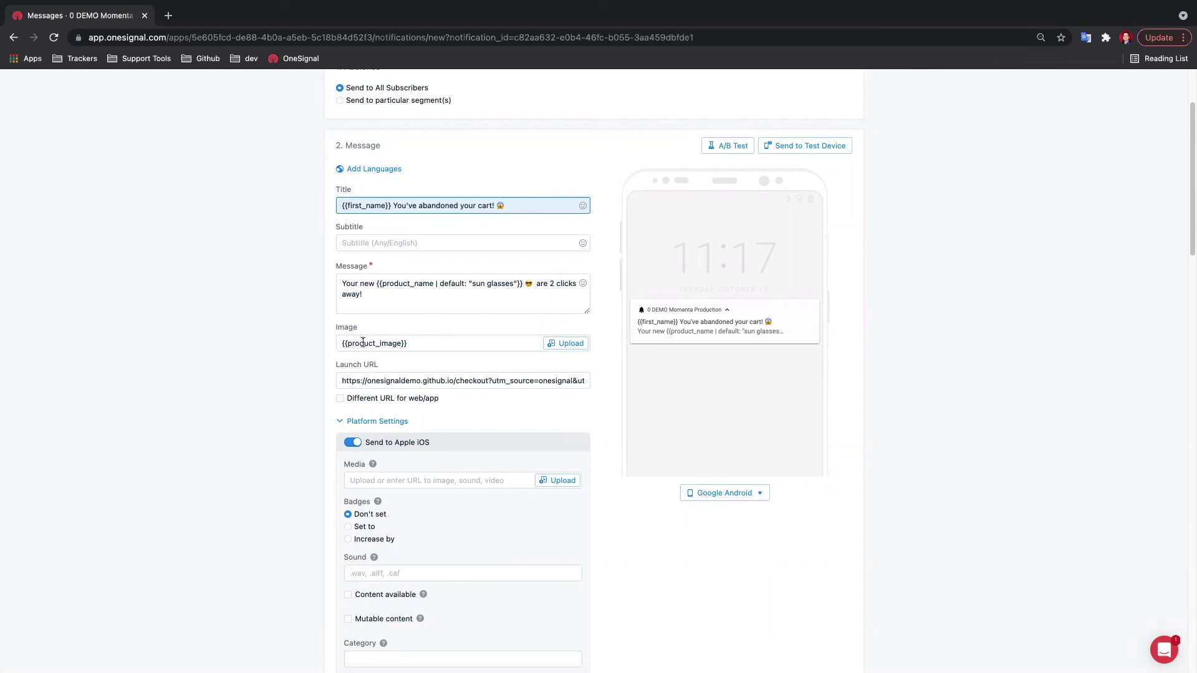
{"action": "left_click_drag", "start_coordinate": [341, 341], "coordinate": [420, 342]}
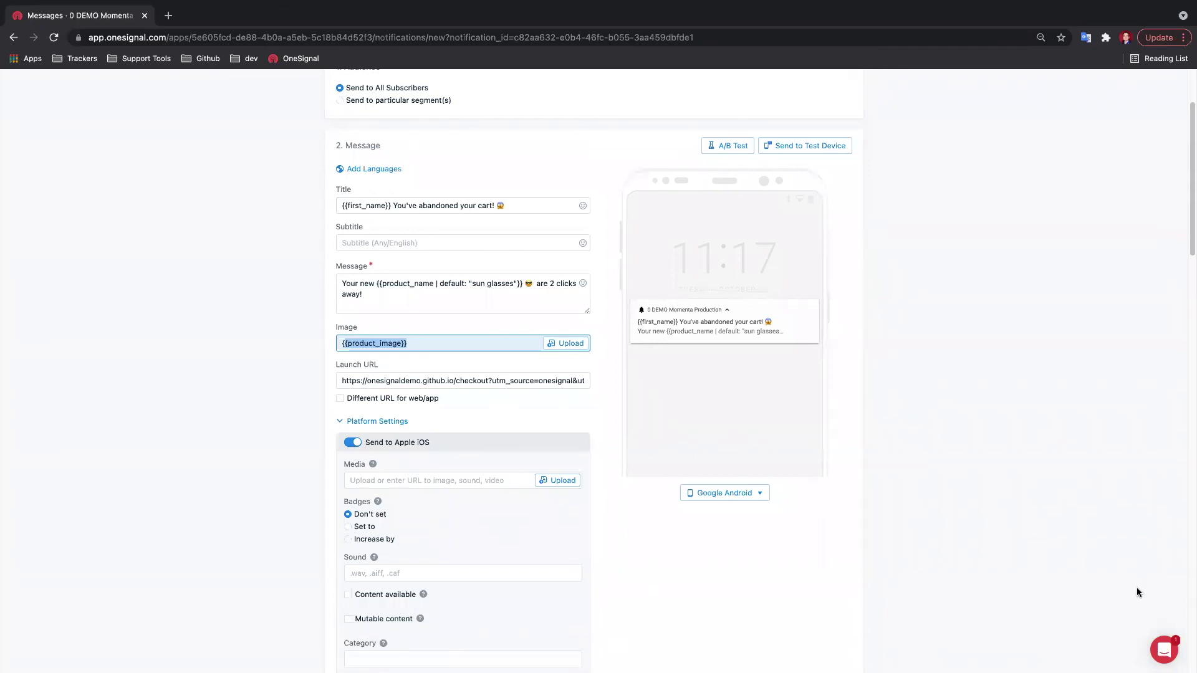
Open the support chat, return to its home view, review the support ticket, documentation search and topic options, and close it.
{"action": "left_click", "coordinate": [1161, 649]}
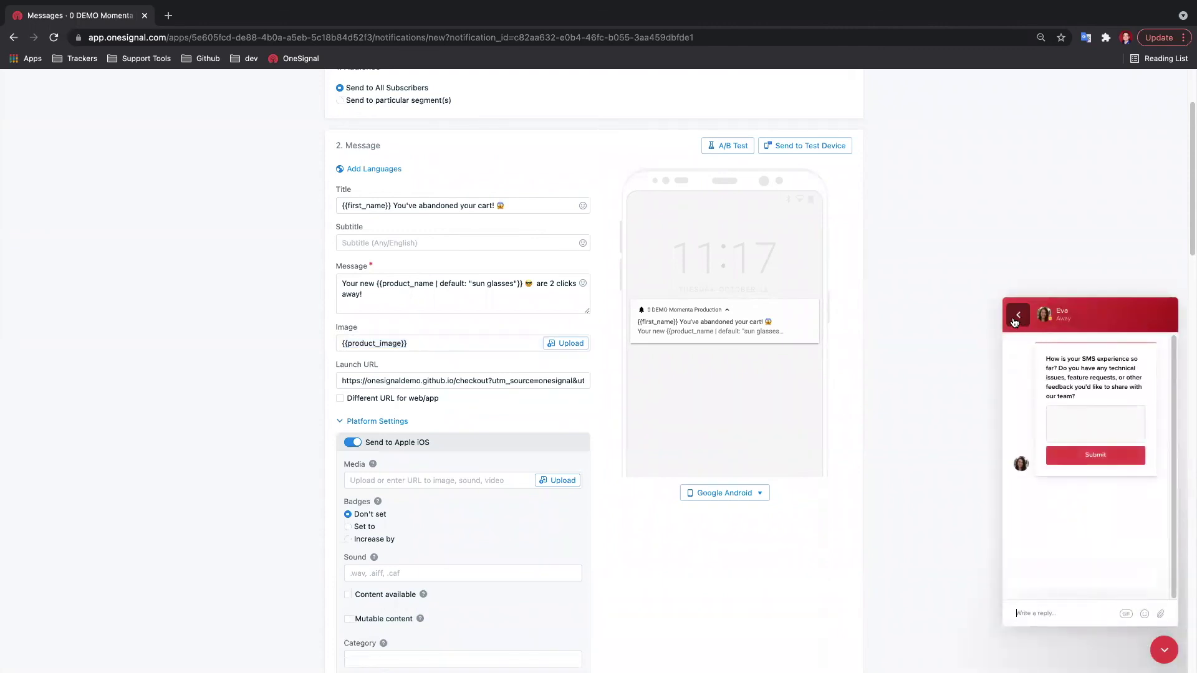
{"action": "left_click", "coordinate": [1015, 318]}
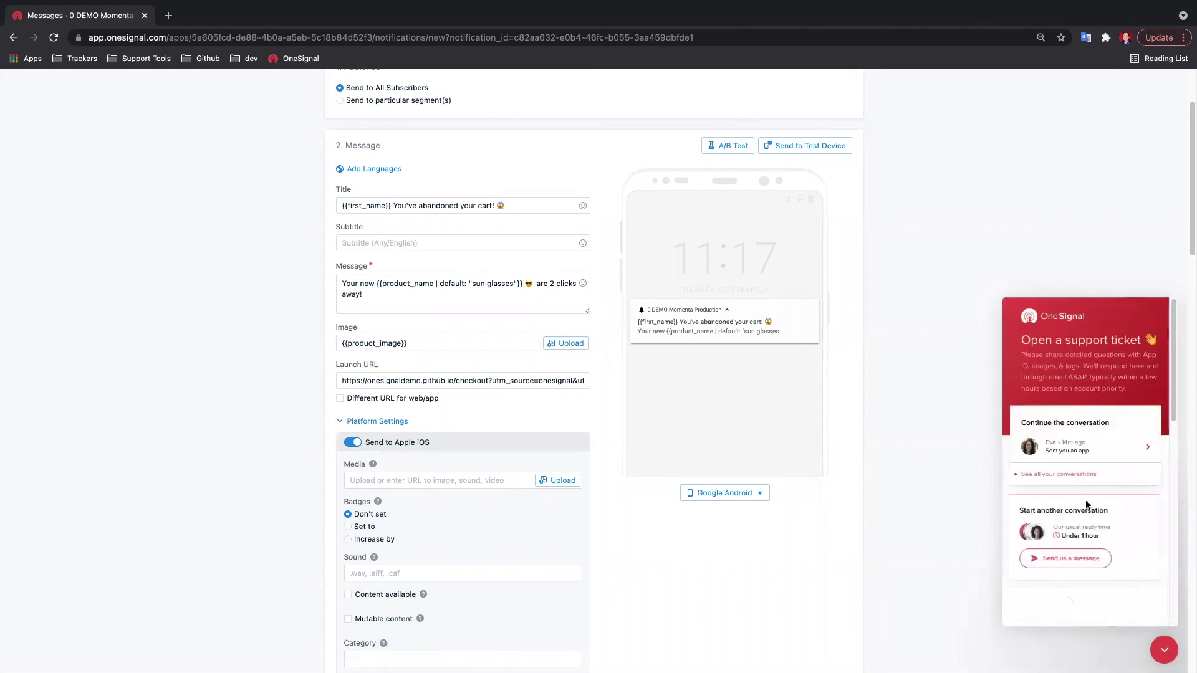
{"action": "scroll", "coordinate": [1070, 478], "scroll_direction": "down", "scroll_amount": 1}
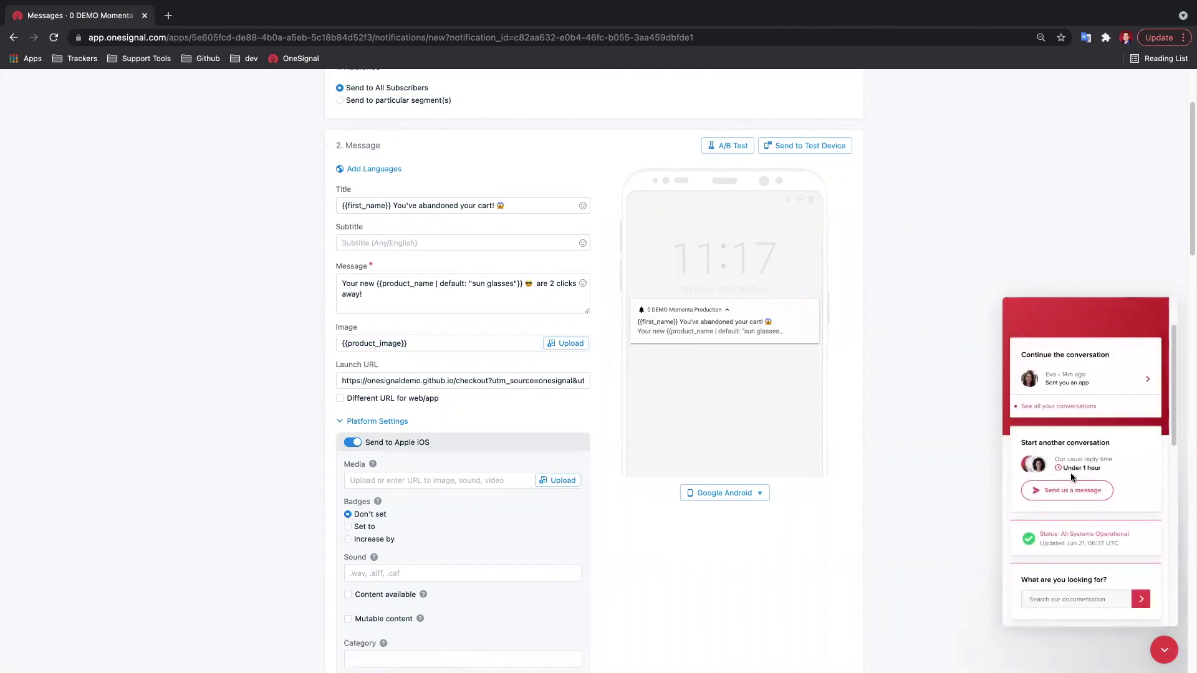
{"action": "scroll", "coordinate": [1071, 477], "scroll_direction": "down", "scroll_amount": 1}
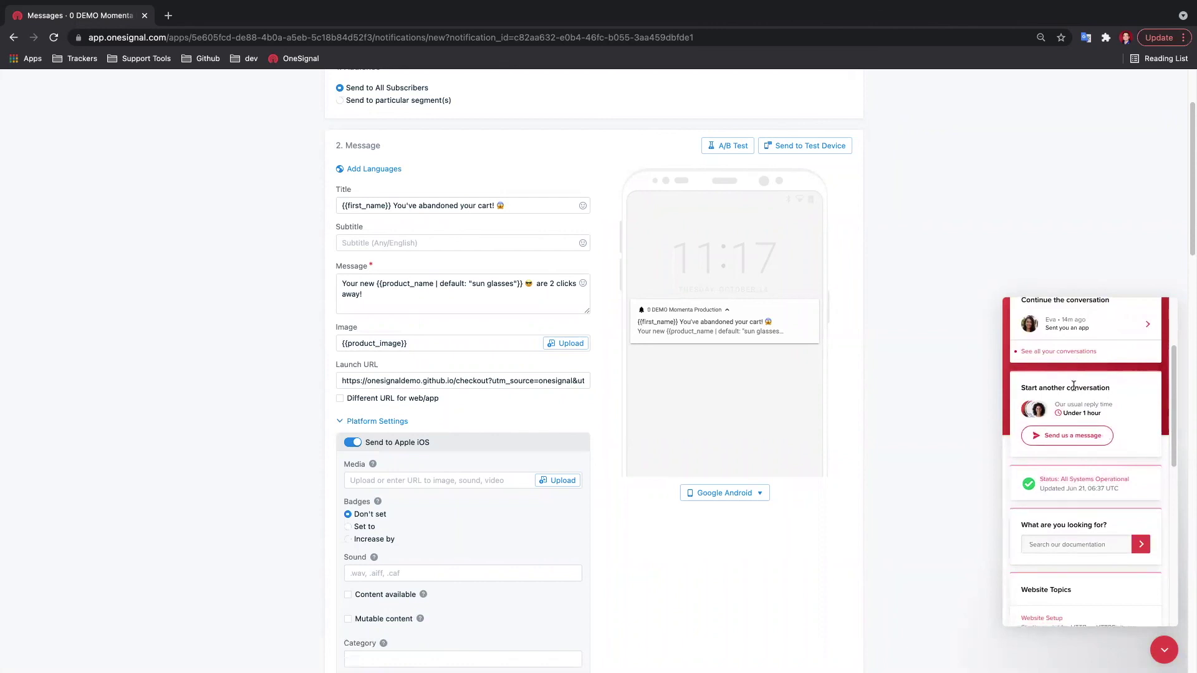
{"action": "scroll", "coordinate": [1079, 431], "scroll_direction": "down", "scroll_amount": 1}
{"action": "scroll", "coordinate": [1078, 431], "scroll_direction": "down", "scroll_amount": 2}
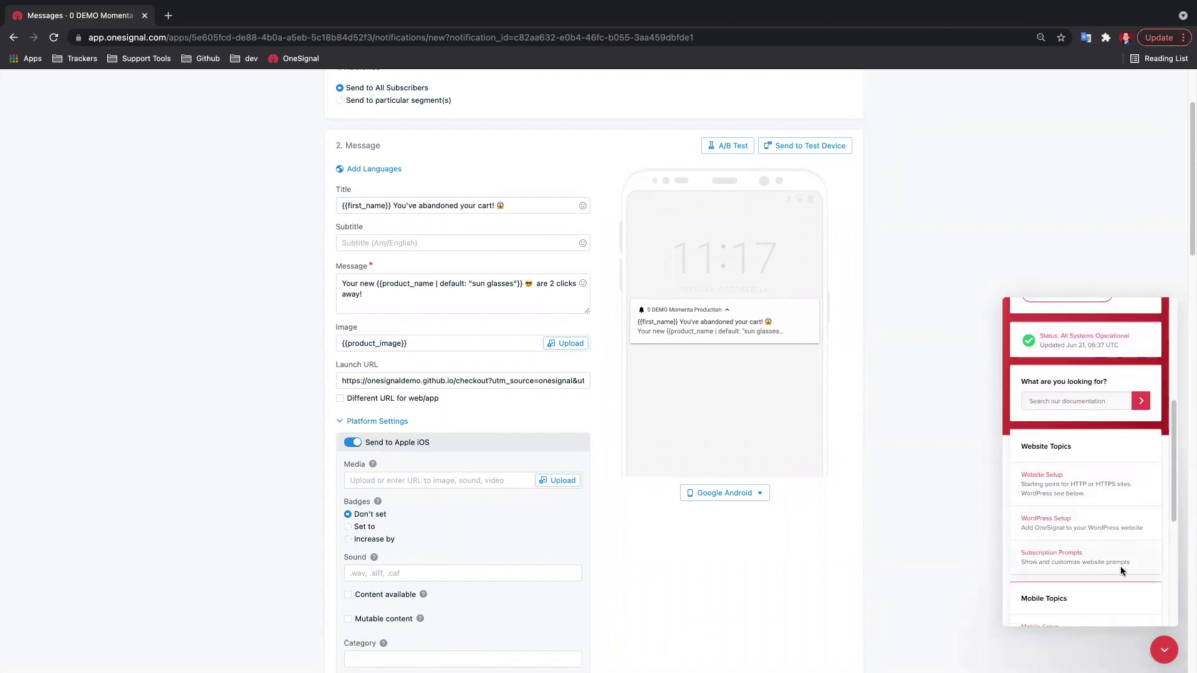
{"action": "left_click", "coordinate": [1172, 650]}
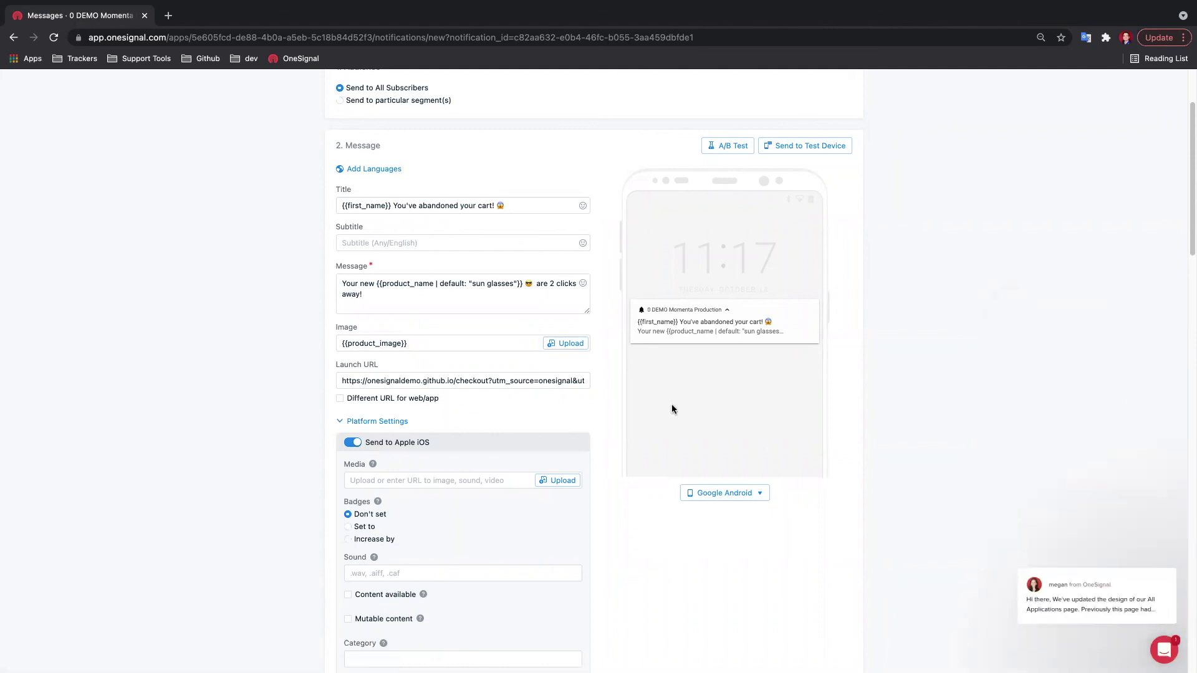